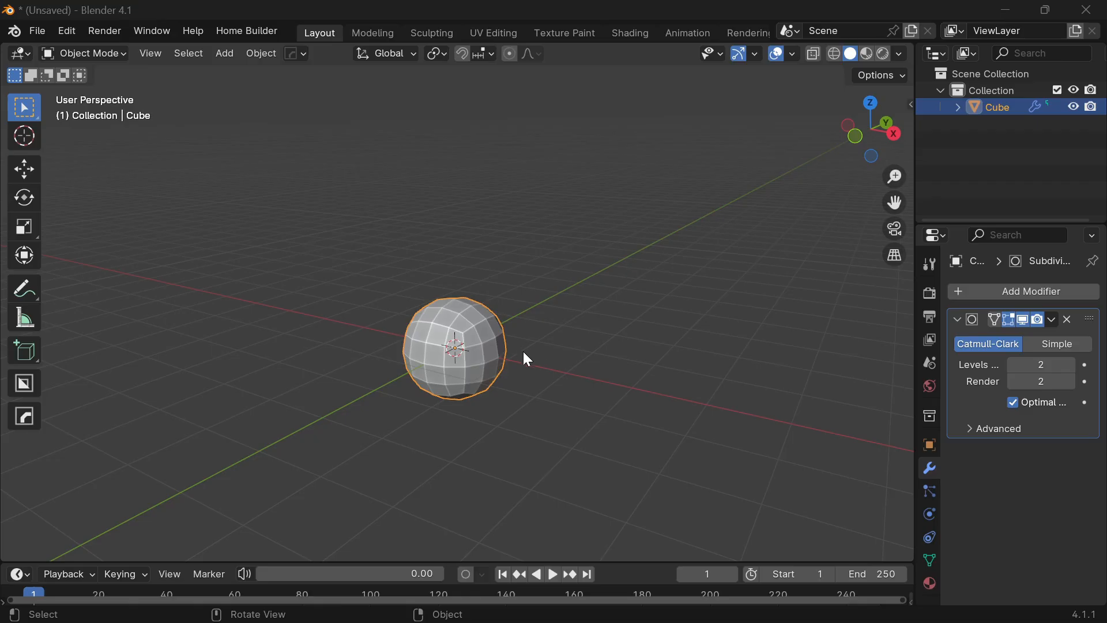
Put the subdivided cube into Edit Mode.
key("Tab")
key("w")
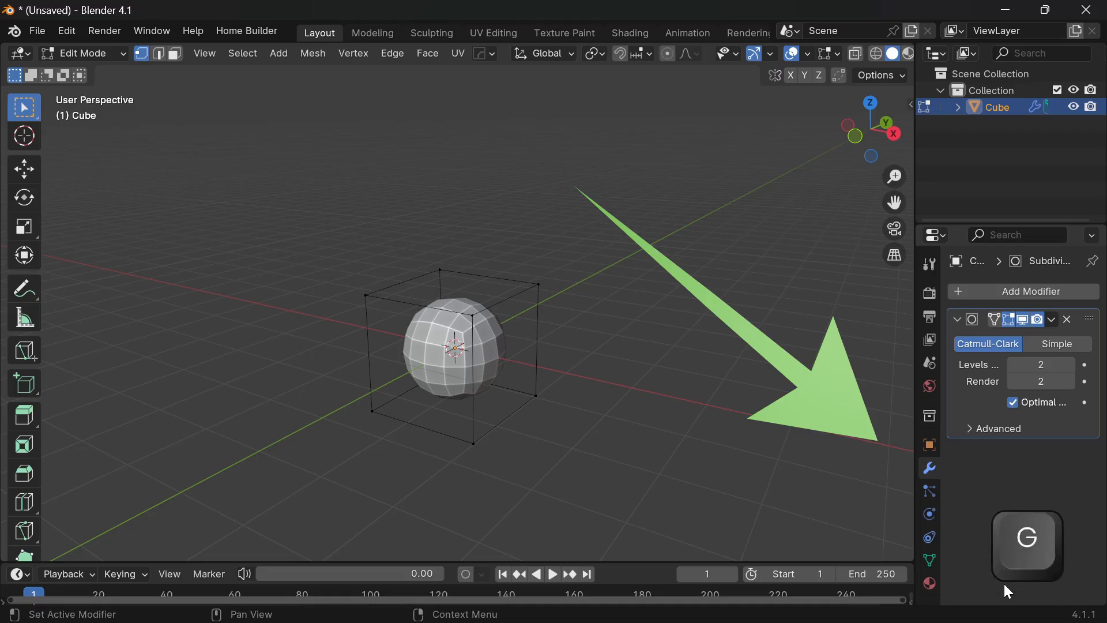
key("e")
key("f")
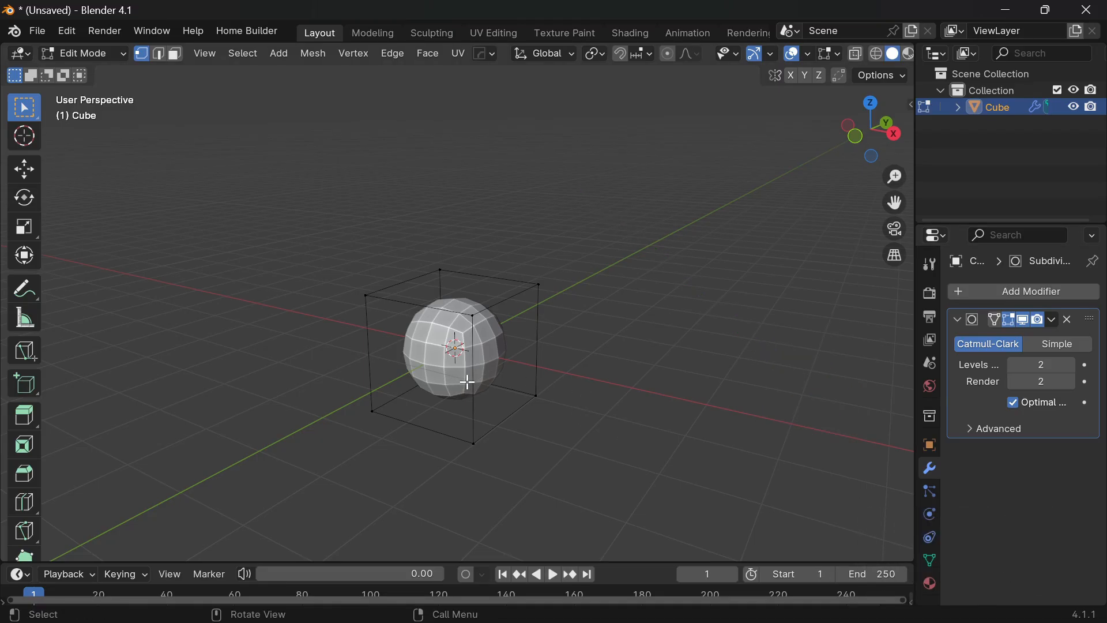
key("Tab")
key("Tab")
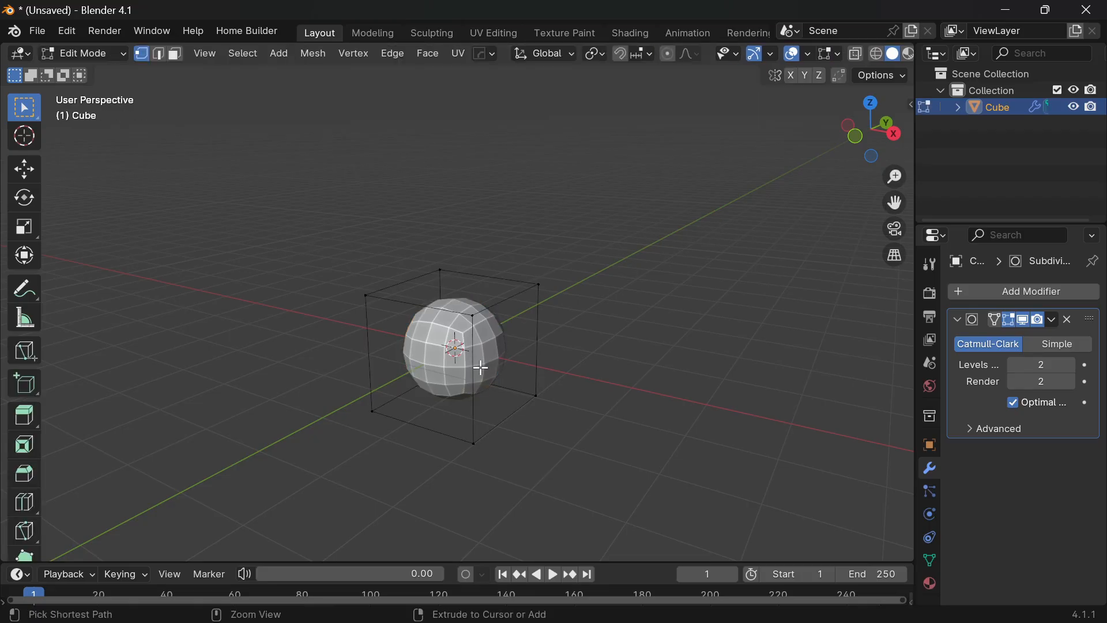
Add nine evenly spaced horizontal loop cuts around the cube, keeping them centred without sliding.
key("ctrl+r")
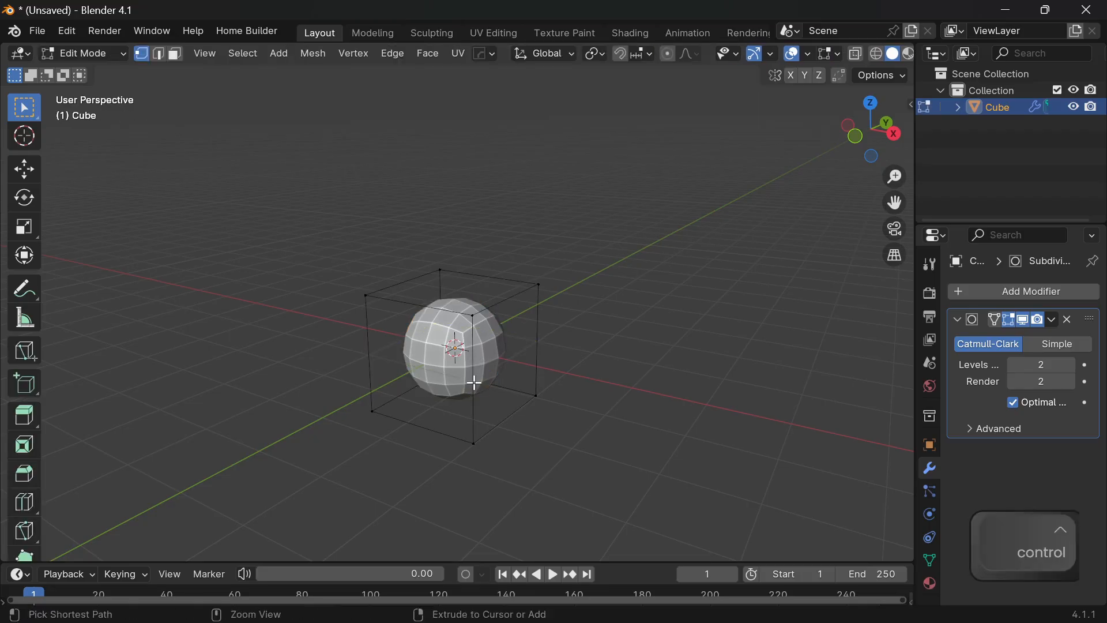
key("ctrl+r")
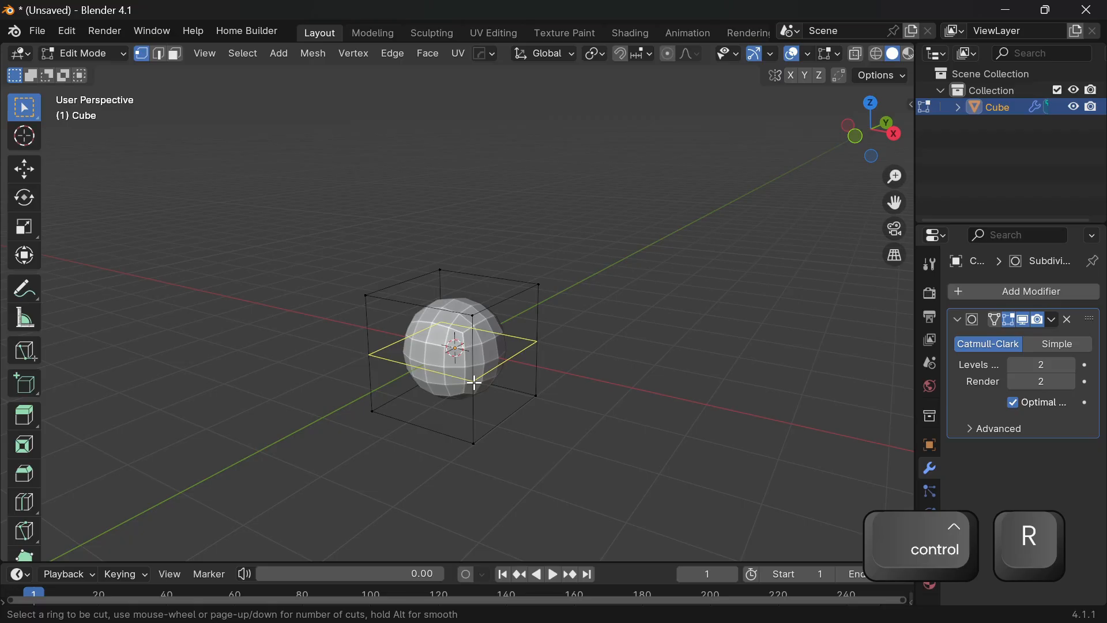
scroll(474, 383, "up", 9)
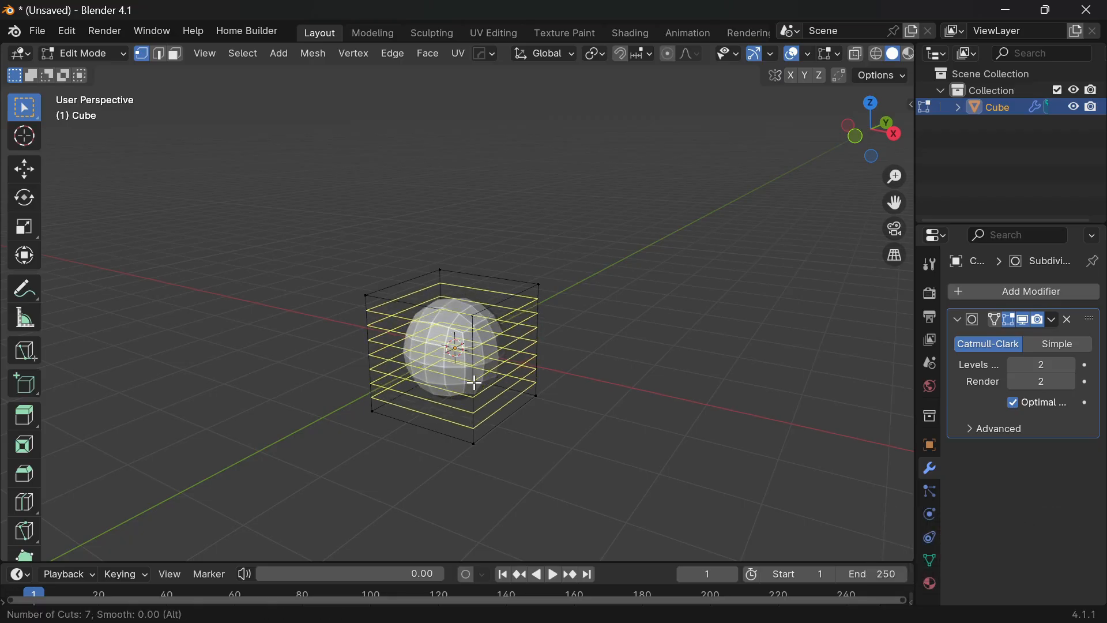
scroll(475, 384, "down", 1)
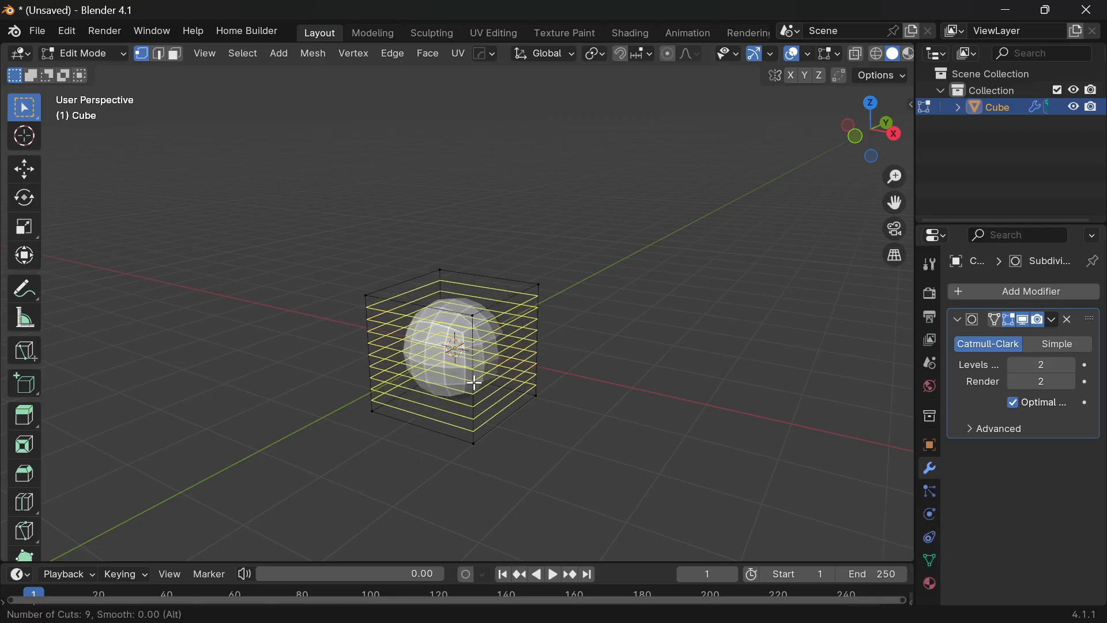
left_click(474, 384)
right_click(475, 384)
middle_click_drag(475, 383, 509, 328)
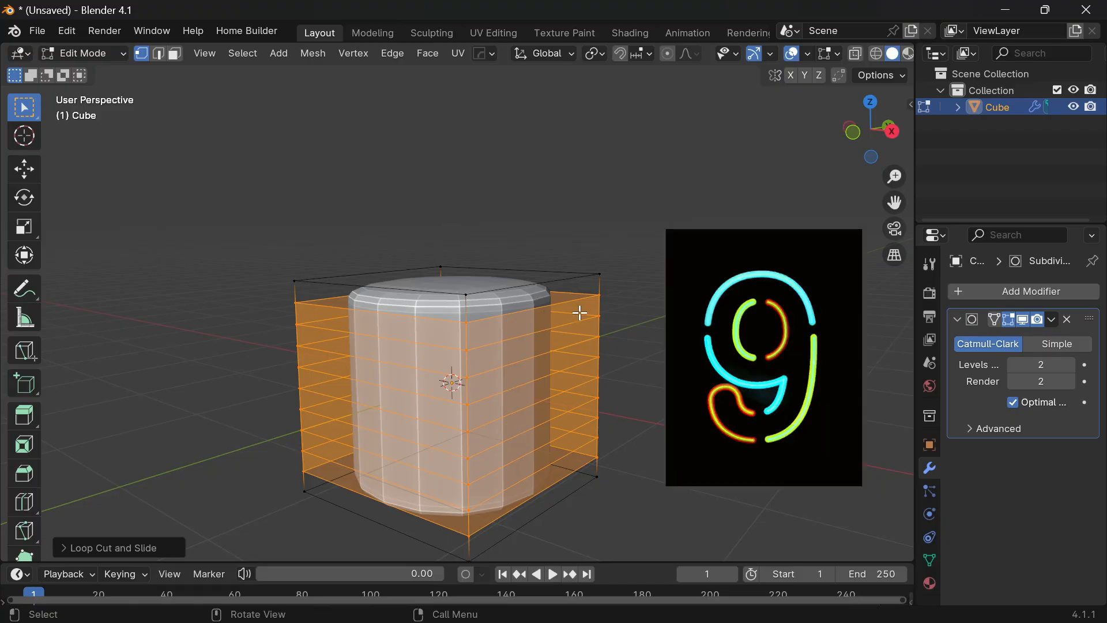
Select the cube's top face in face selection mode and enable proportional editing.
middle_click_drag(578, 311, 399, 275)
key("3")
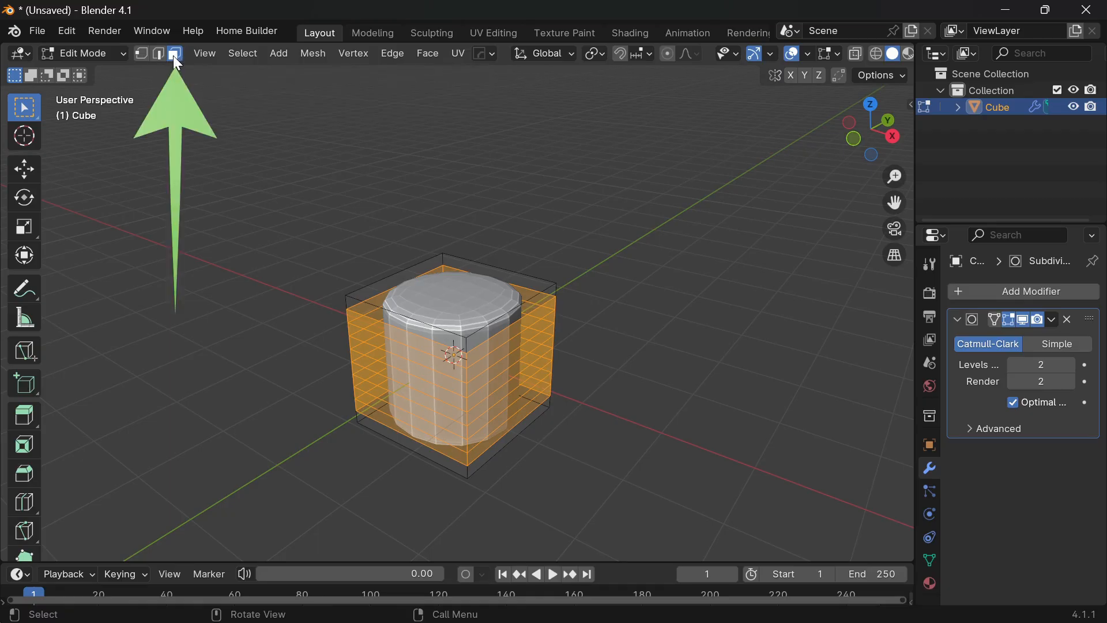
left_click(443, 298)
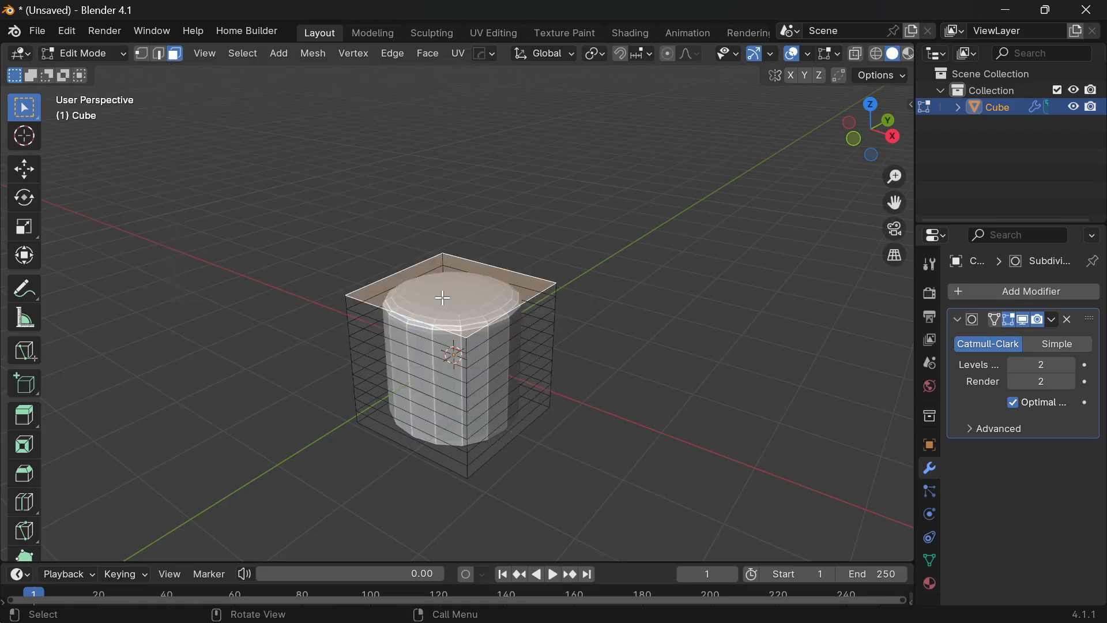
key("o")
key("g")
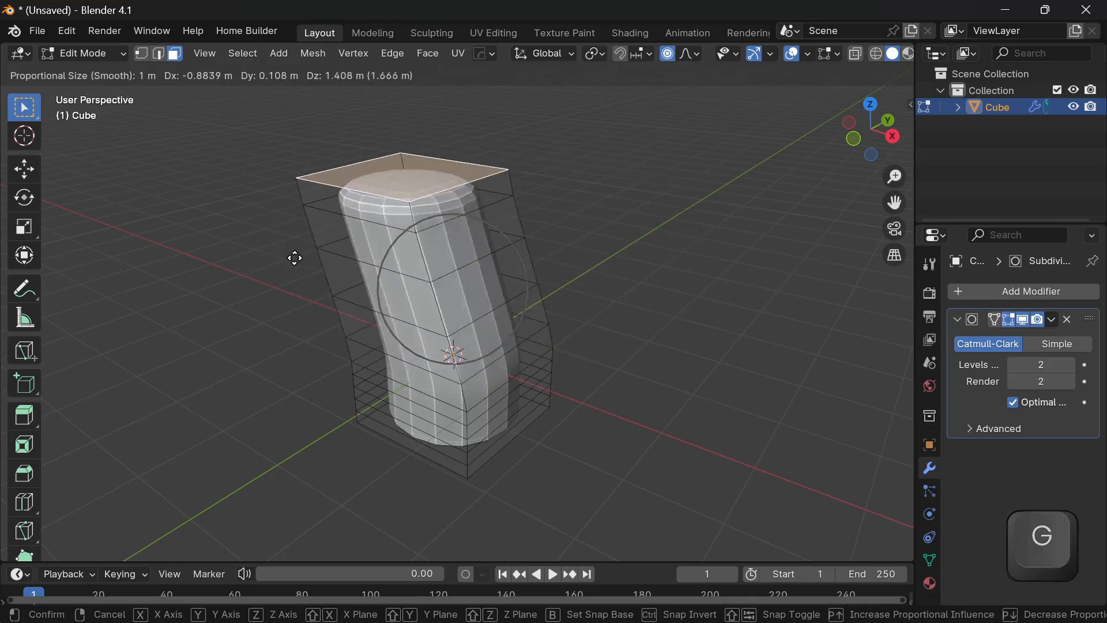
right_click(580, 433)
key("s")
right_click(583, 378)
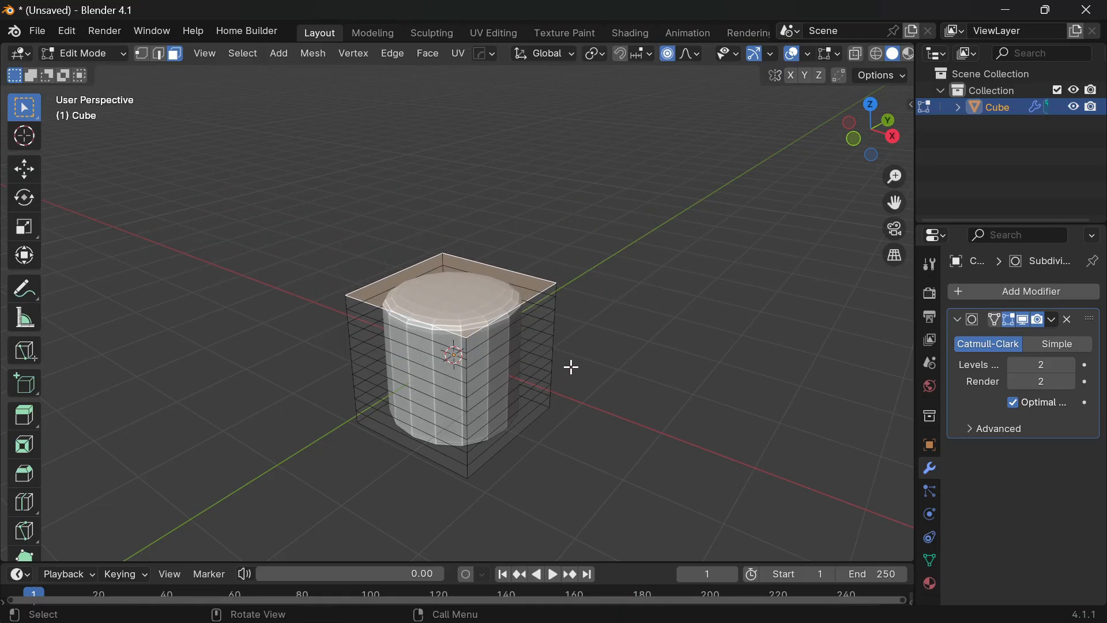
Raise the top face a short distance along the Z axis with smooth proportional falloff.
key("g")
key("z")
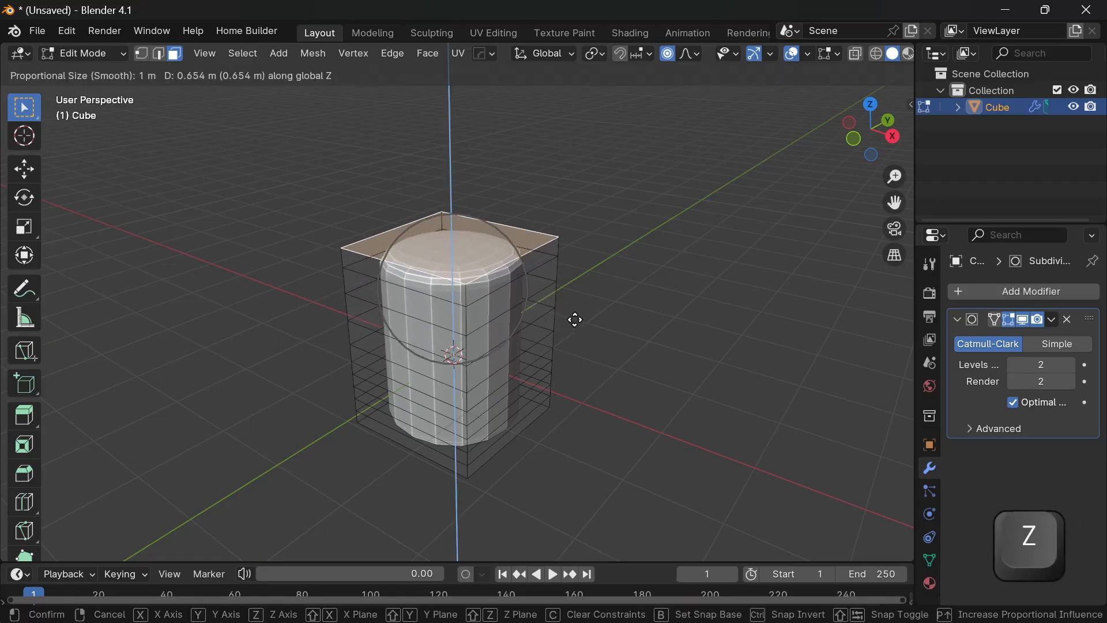
left_click(576, 329)
Scale the top face inward with Z locked and a proportional size of about 2.14, tapering the body into a narrow neck.
key("s")
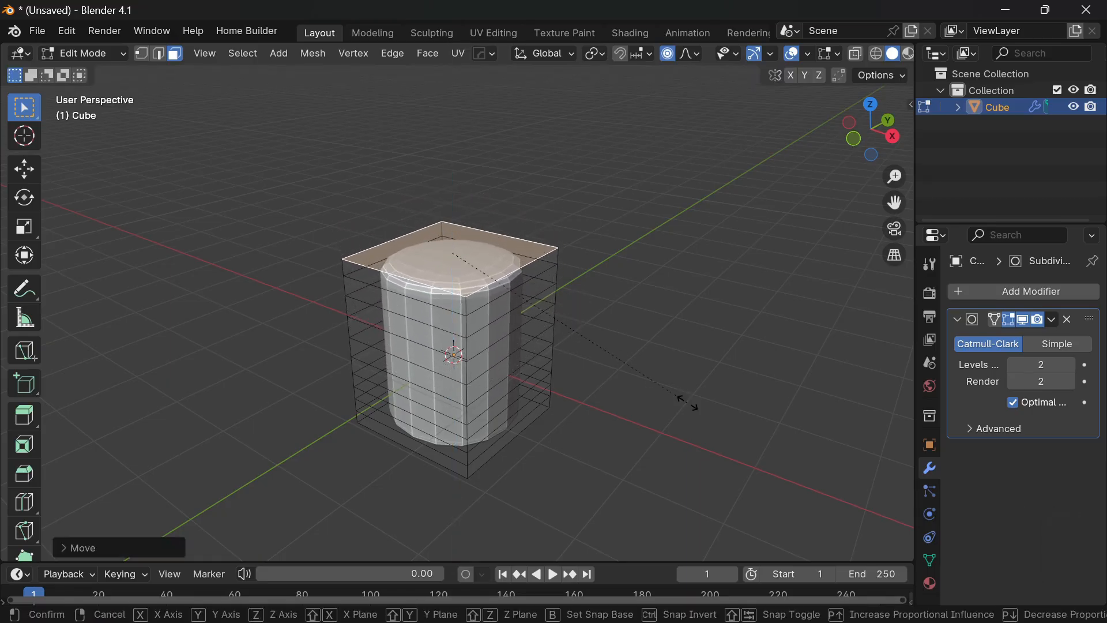
key("shift+z")
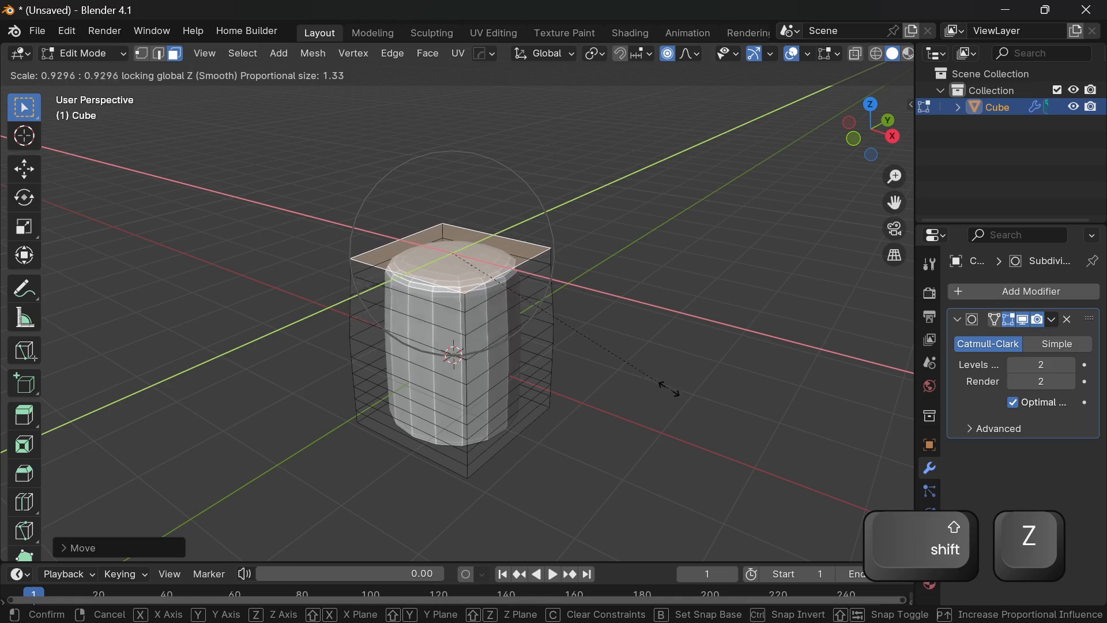
scroll(599, 345, "down", 7)
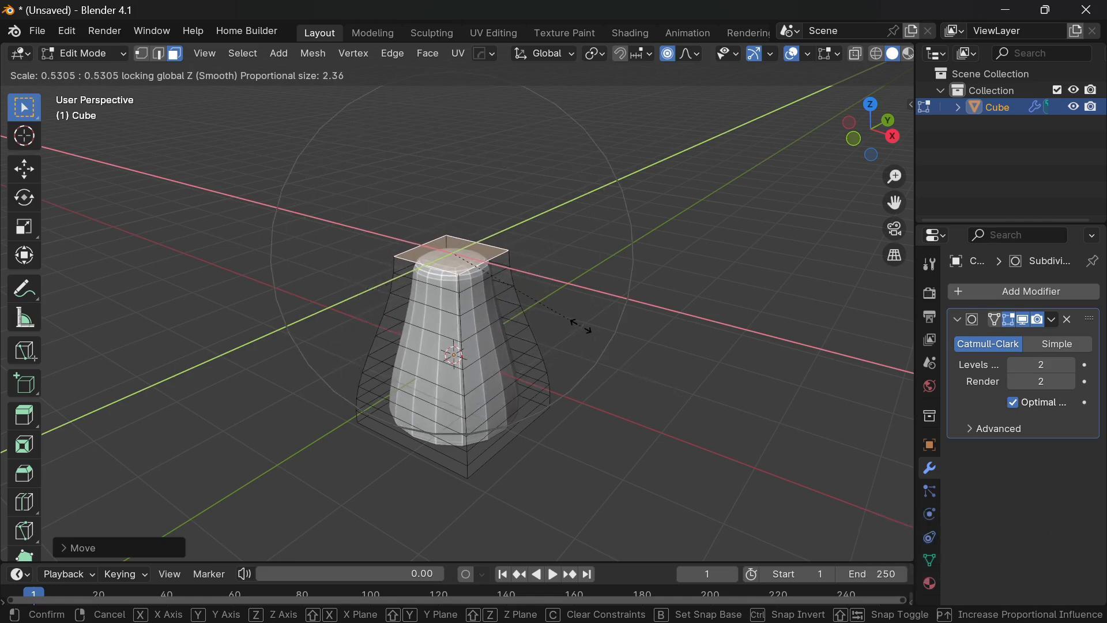
scroll(578, 324, "up", 3)
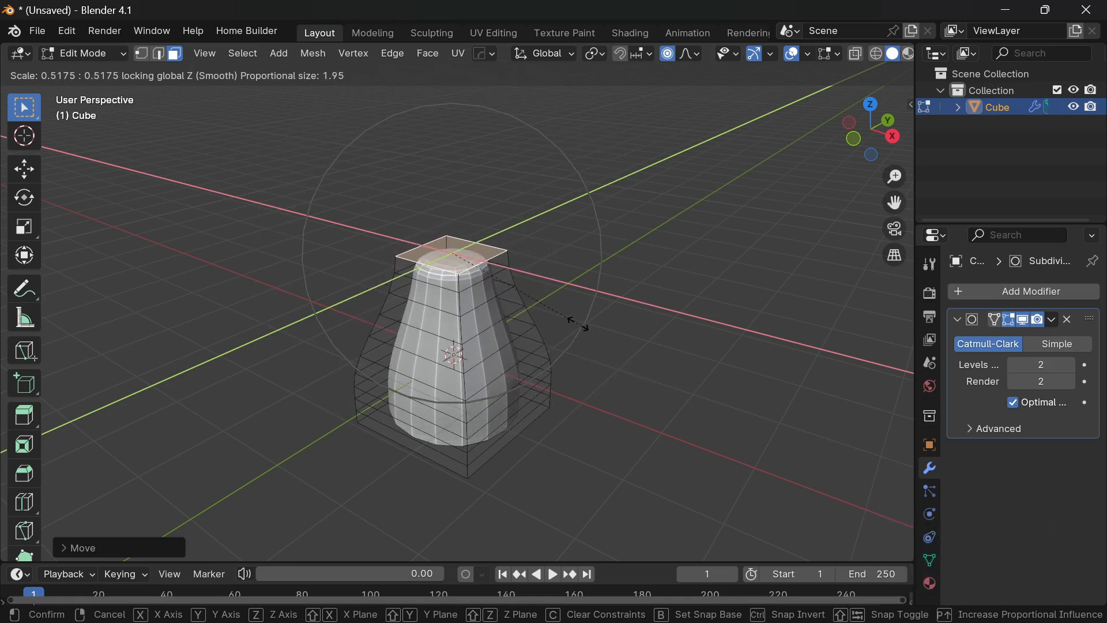
scroll(551, 307, "down", 4)
scroll(552, 309, "up", 5)
scroll(552, 310, "down", 3)
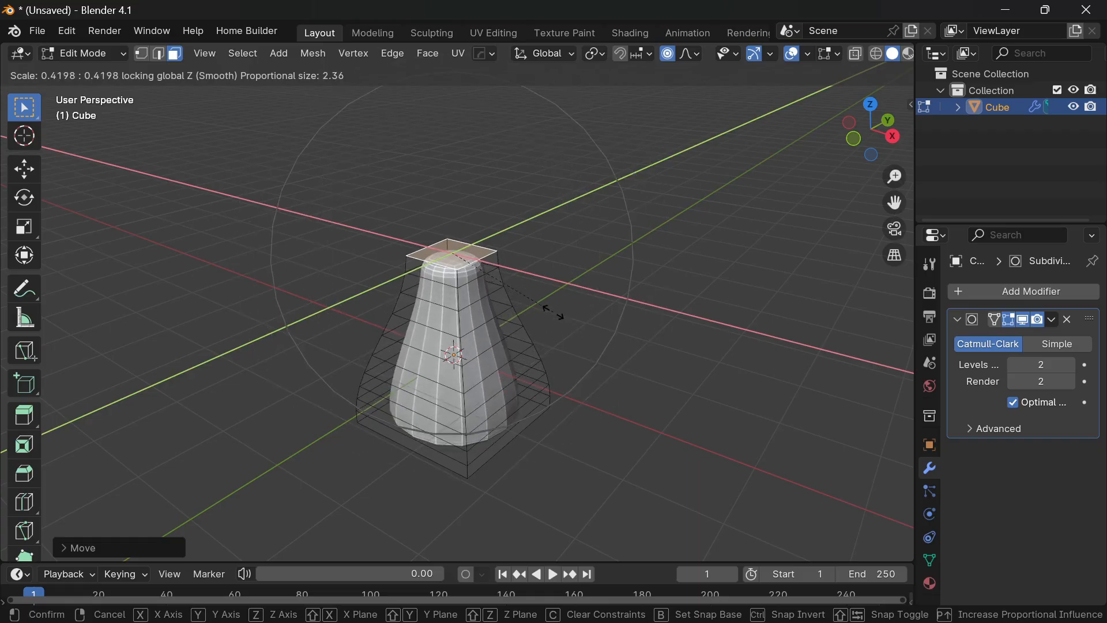
scroll(554, 313, "up", 1)
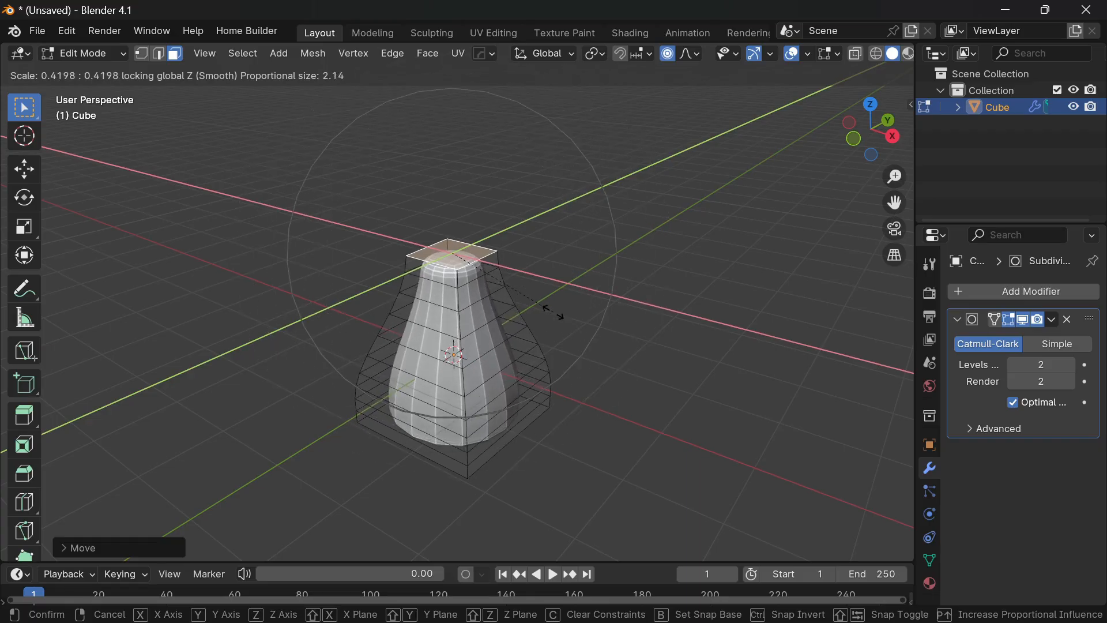
left_click(513, 293)
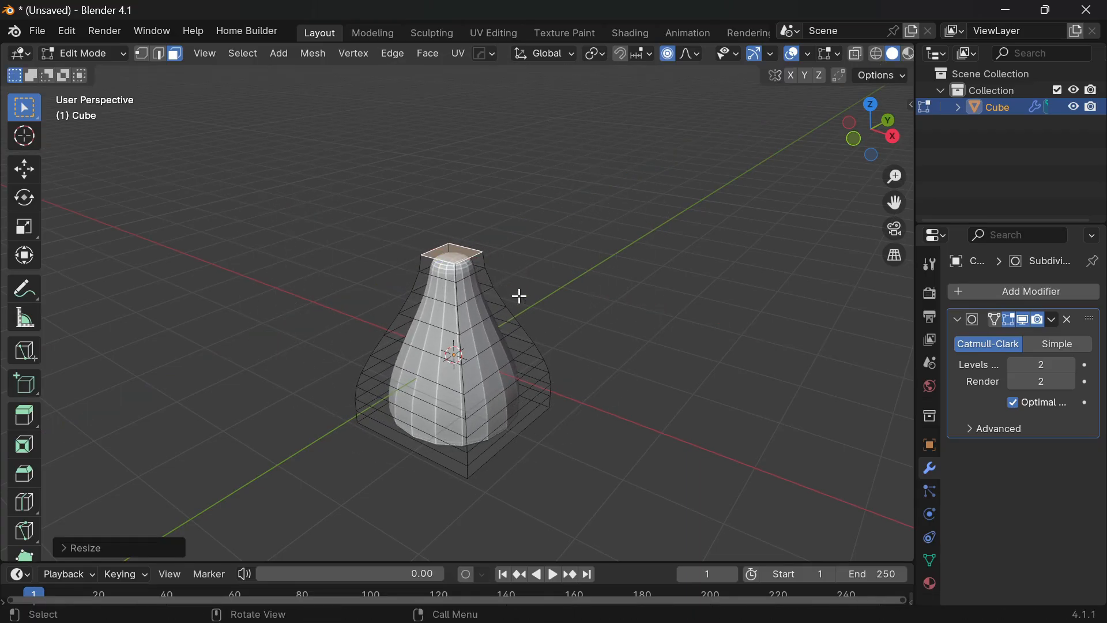
Select the bottom face and scale it inward with Z locked and a reduced proportional size, rounding off the base.
middle_click_drag(519, 294, 475, 457)
left_click(527, 370)
middle_click_drag(528, 371, 657, 455)
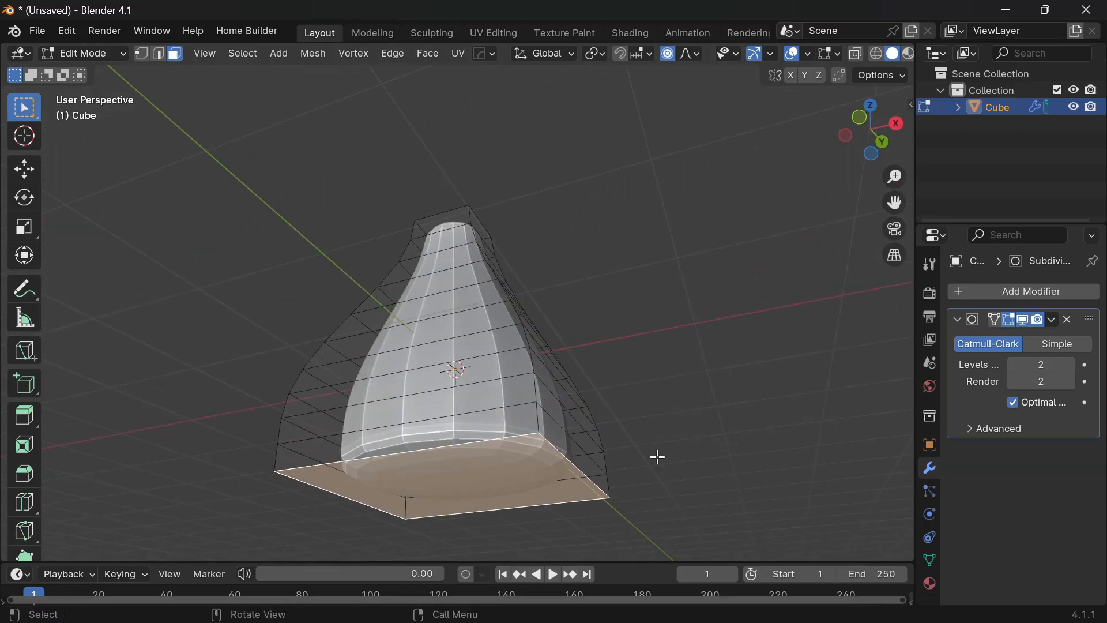
key("s")
key("shift+z")
scroll(653, 469, "up", 14)
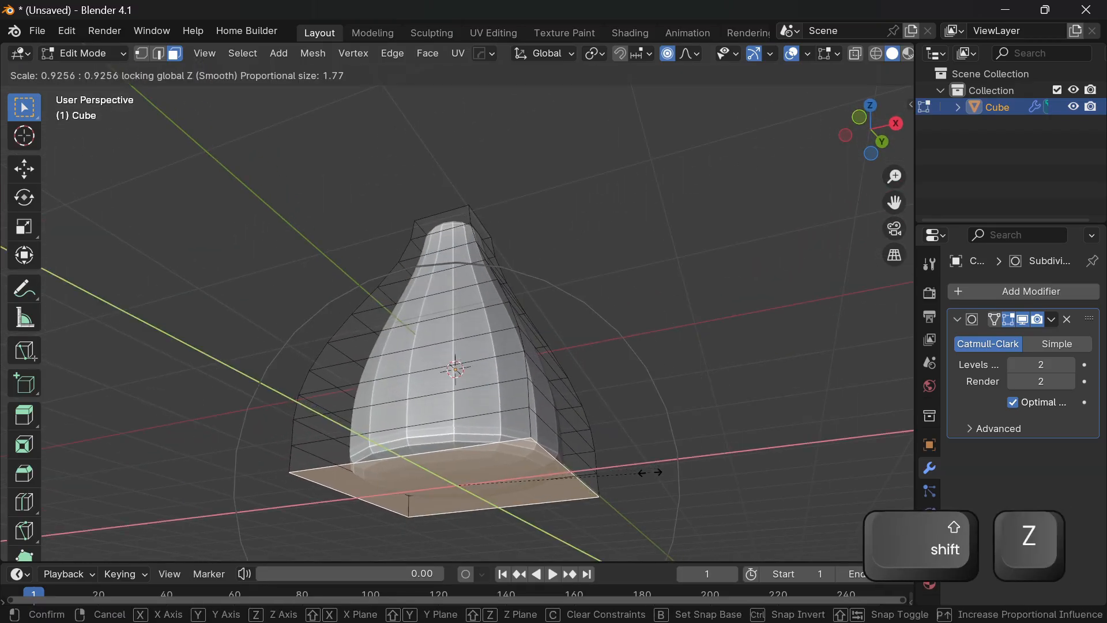
left_click(582, 447)
Return to Object Mode and apply Shade Smooth to the drop-shaped body.
key("Tab")
middle_click_drag(600, 375, 703, 353)
right_click(433, 295)
left_click(432, 295)
left_click(632, 326)
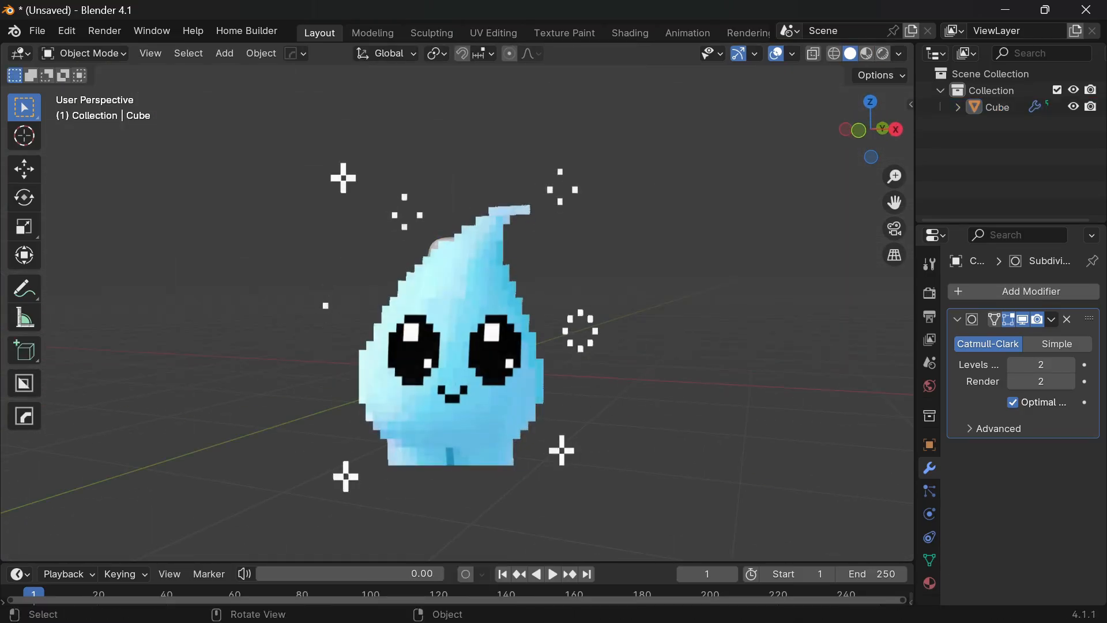
mouse_move(443, 350)
middle_mouse_down()
mouse_move(470, 375)
mouse_move(455, 362)
middle_mouse_up()
left_click(456, 360)
right_click(456, 361)
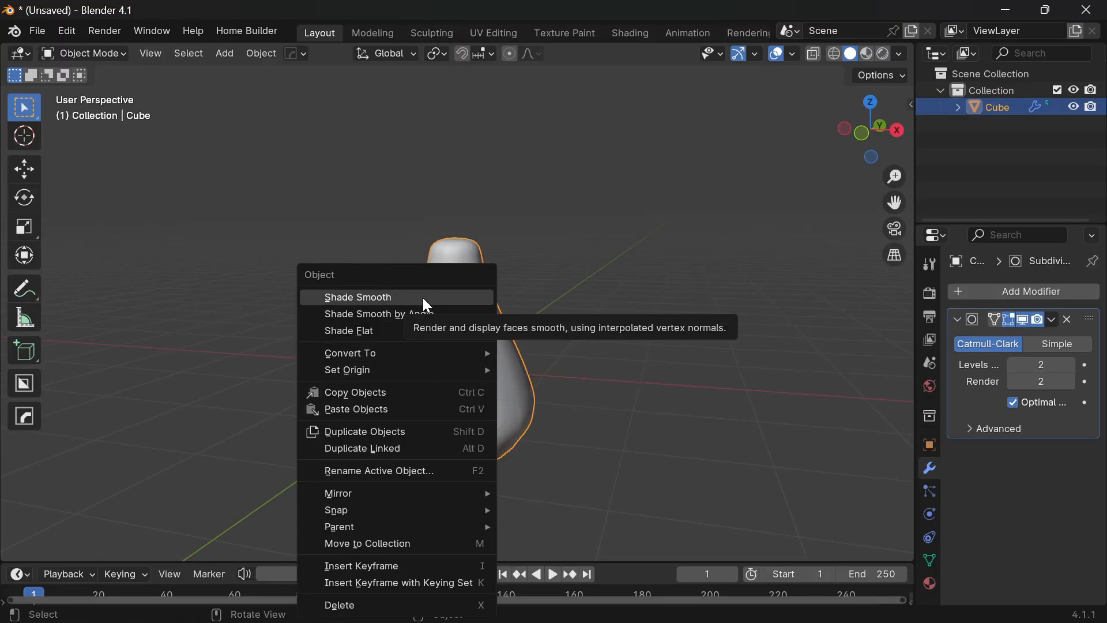
left_click(640, 311)
left_click(533, 399)
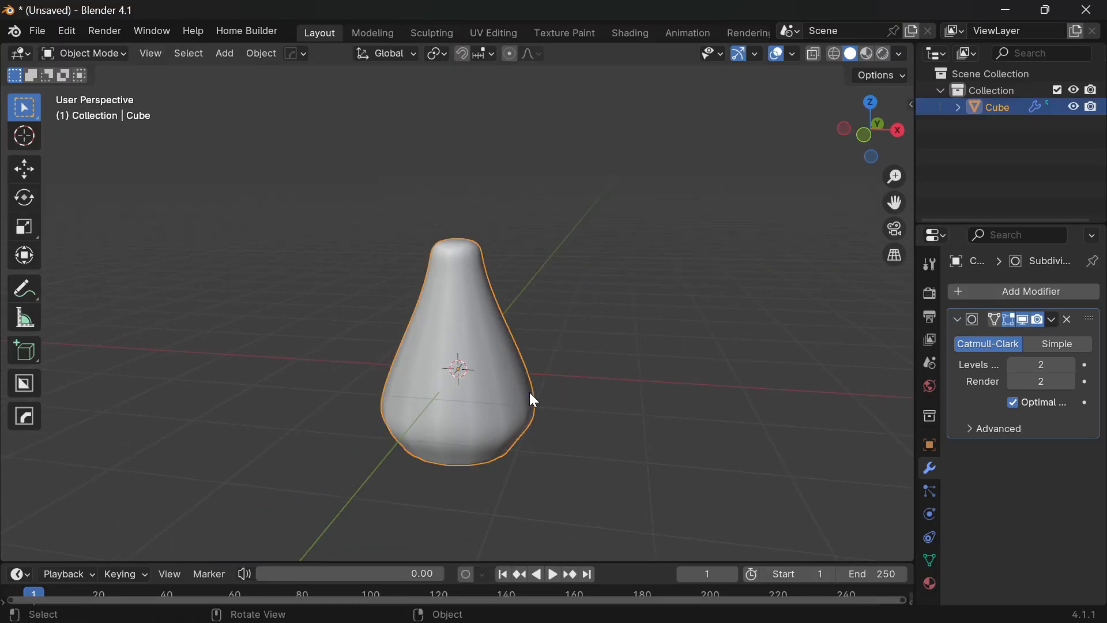
Add a Displace modifier to the body and create a new texture for it.
left_click(1053, 290)
mouse_move(1038, 297)
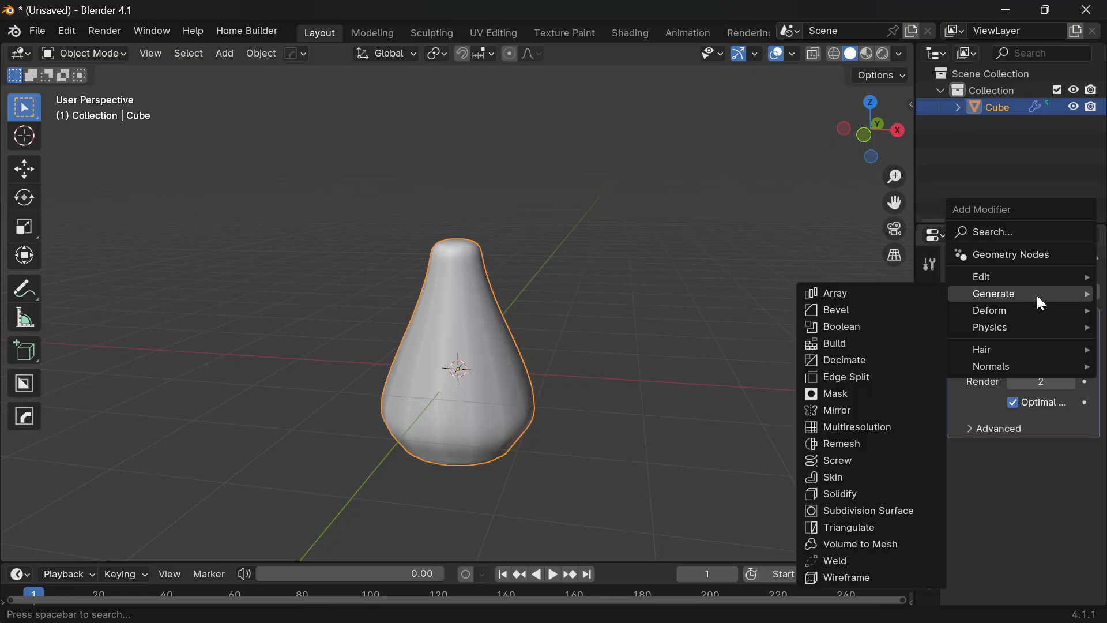
mouse_move(974, 314)
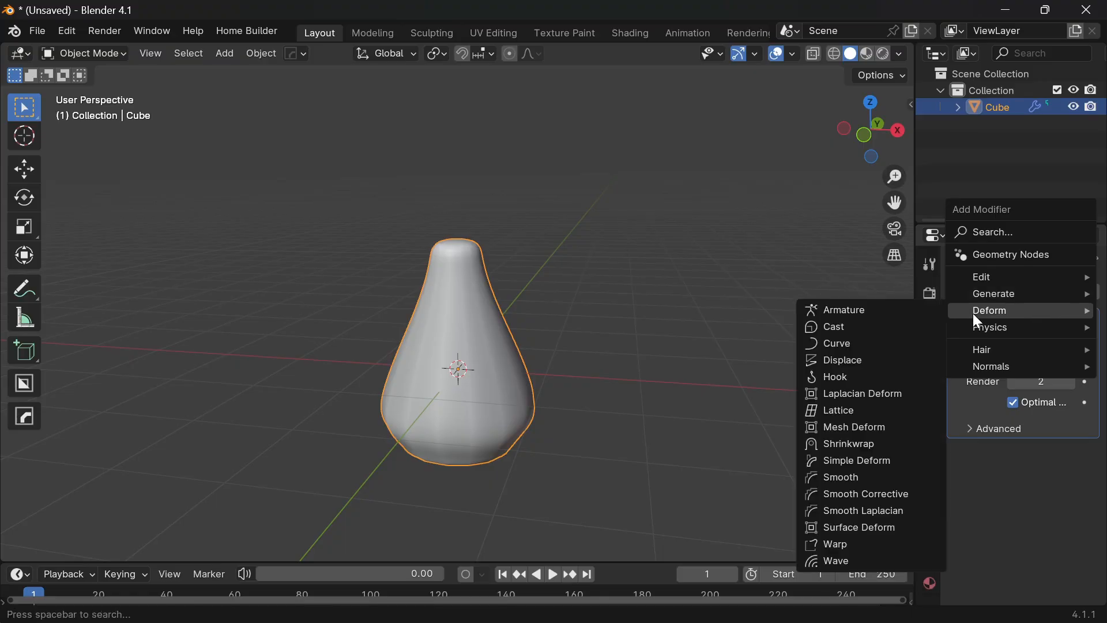
left_click(843, 358)
left_click(930, 582)
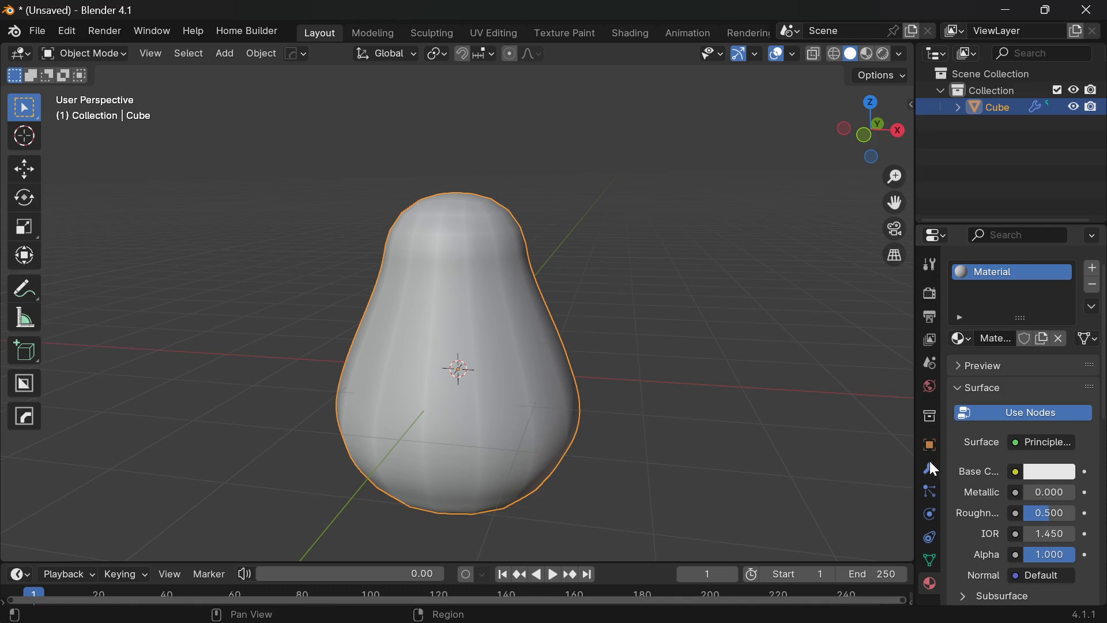
left_click(930, 465)
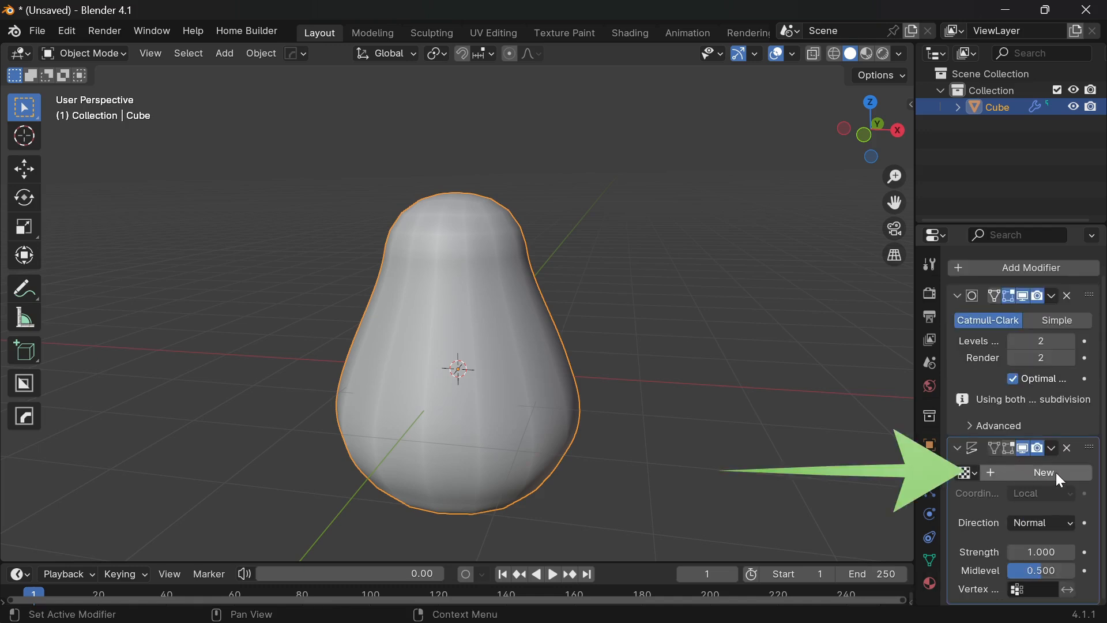
left_click(1044, 472)
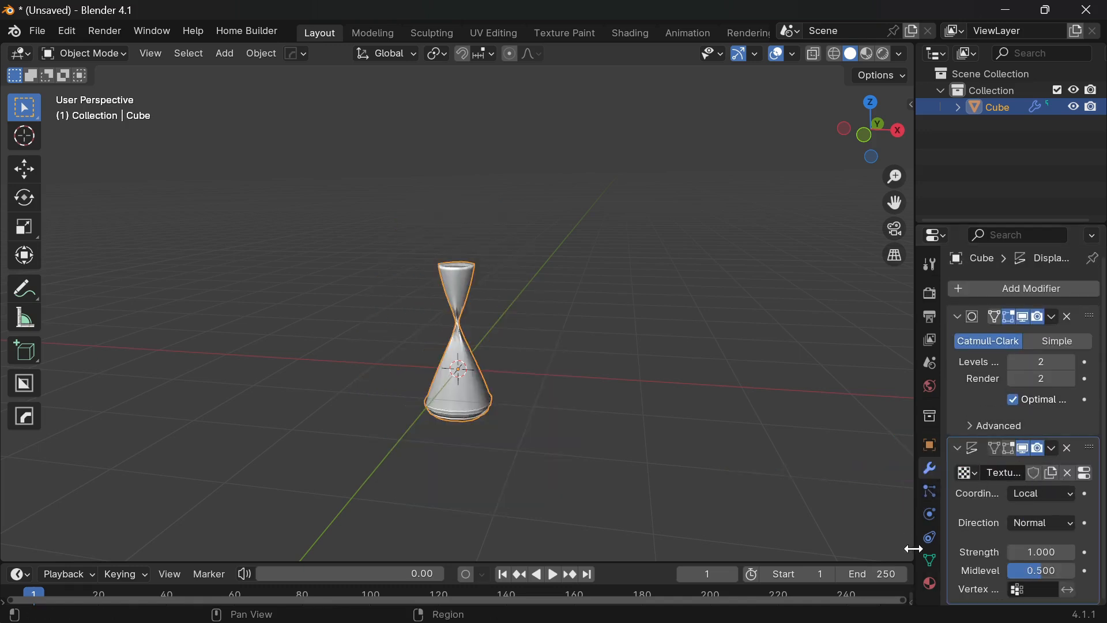
Open the properties of the body's displacement texture and set its type to Clouds.
scroll(911, 548, "down", 2)
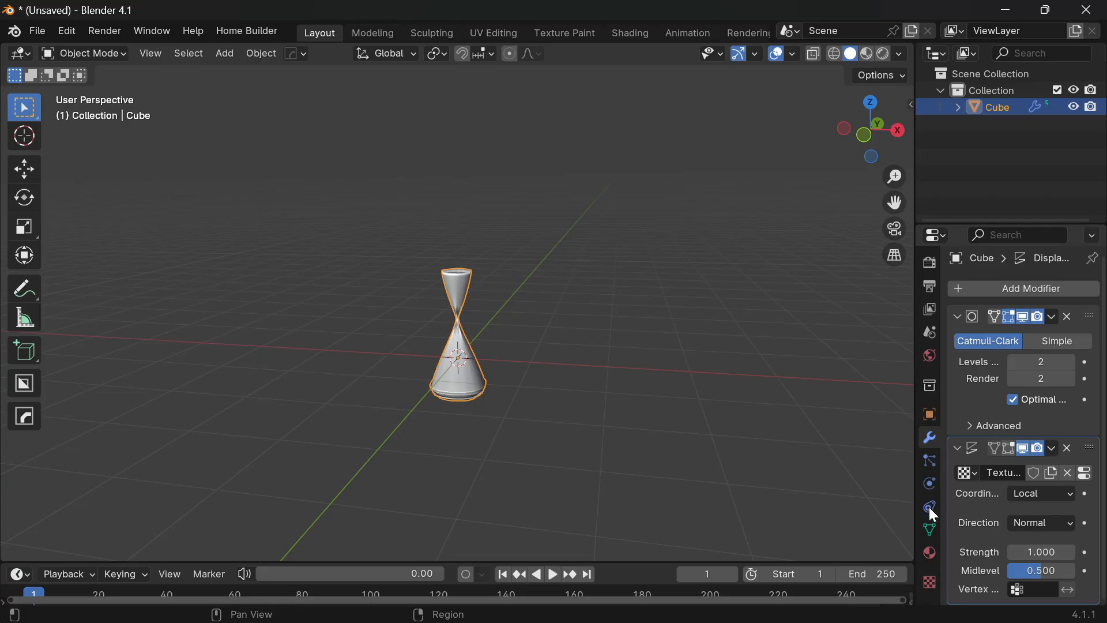
left_click(930, 583)
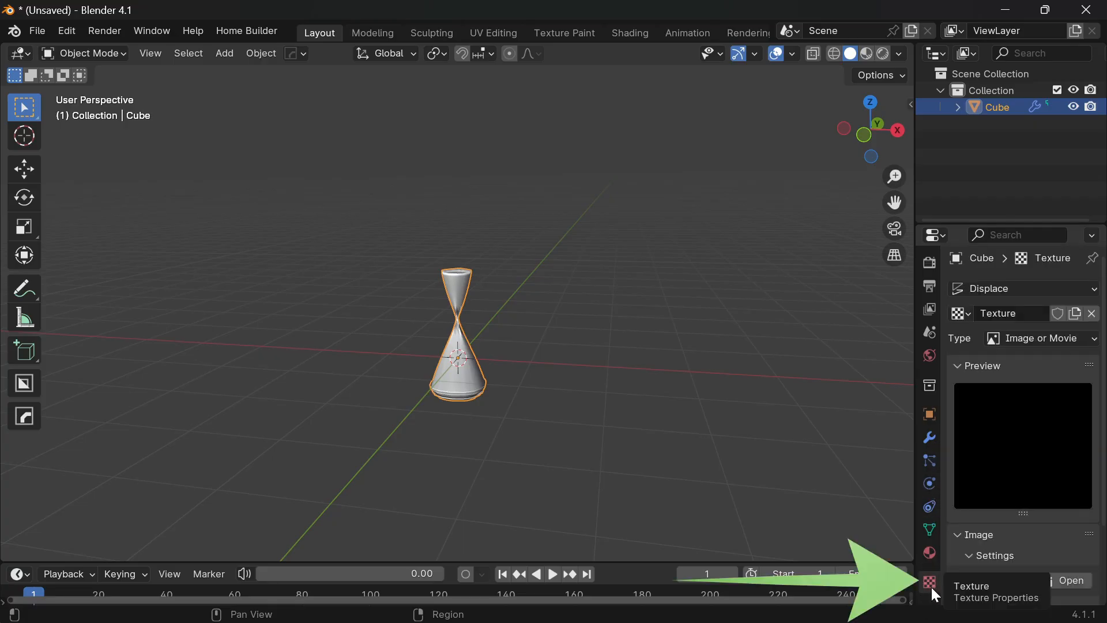
scroll(1043, 411, "down", 1)
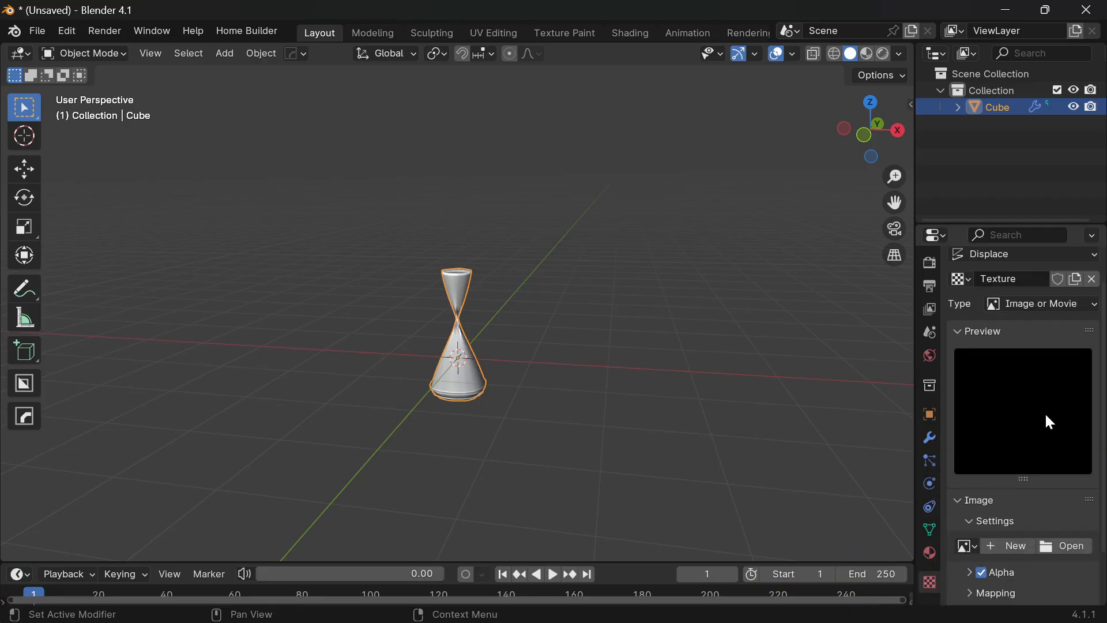
scroll(1032, 345, "up", 1)
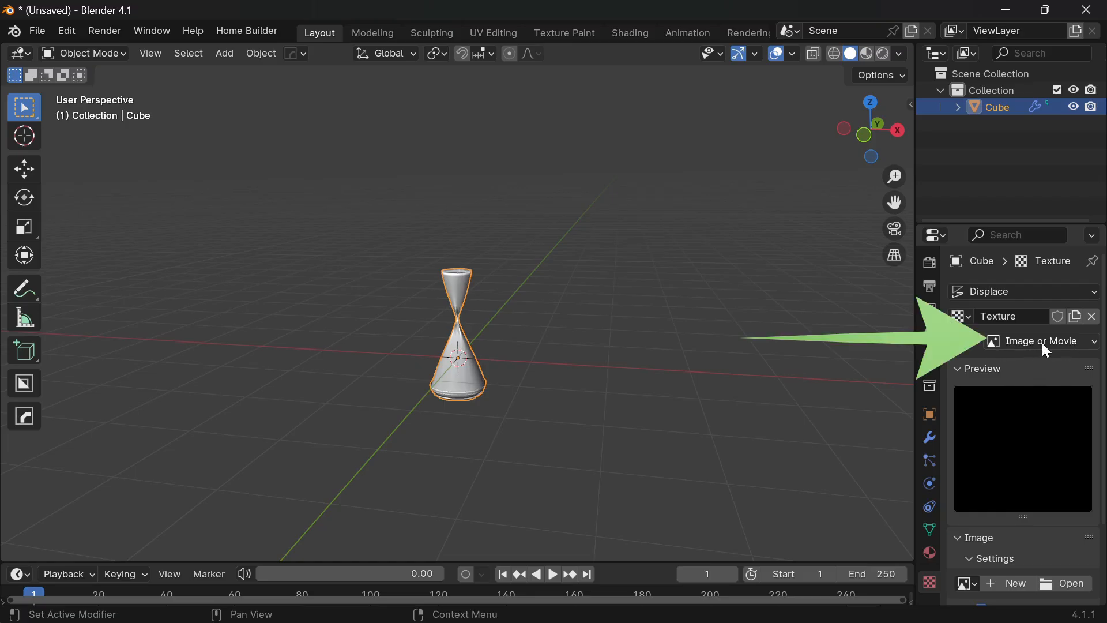
left_click(1042, 342)
left_click(1053, 343)
left_click(1077, 339)
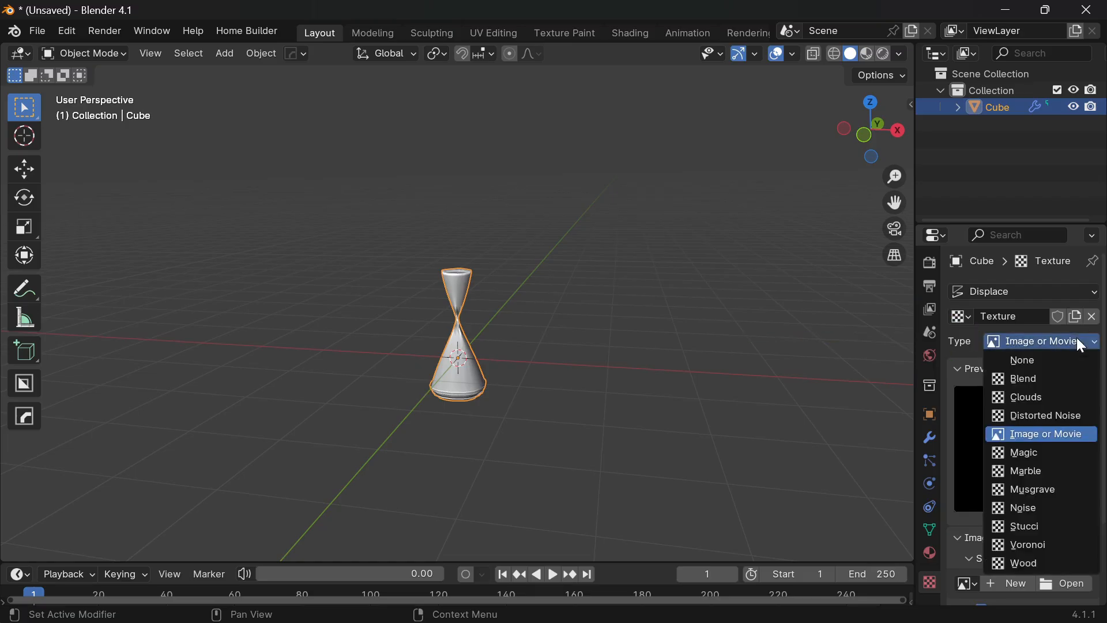
left_click(1045, 399)
middle_click_drag(761, 369, 645, 397)
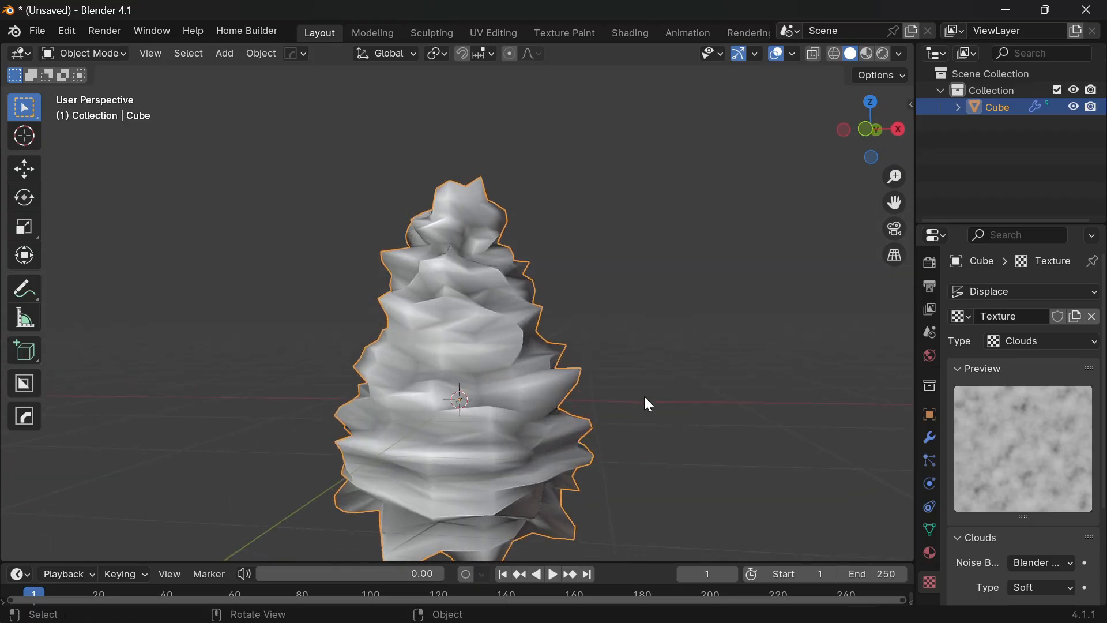
Set the body's viewport and render subdivision levels to 3 and its Displace strength to 1.000.
left_click(929, 437)
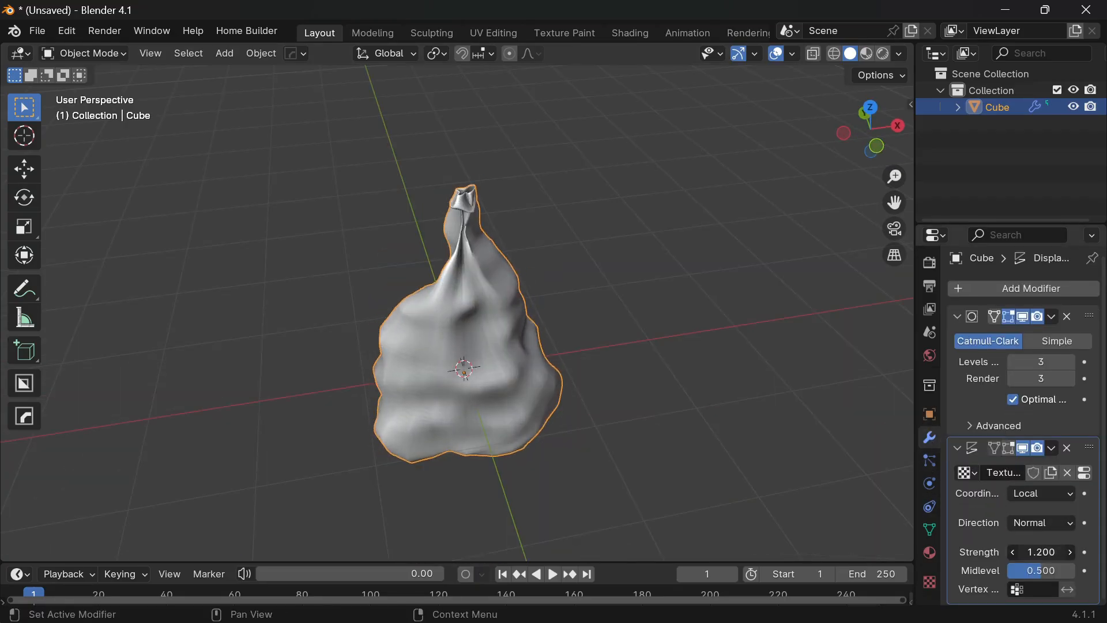
left_click_drag(1041, 552, 1034, 552)
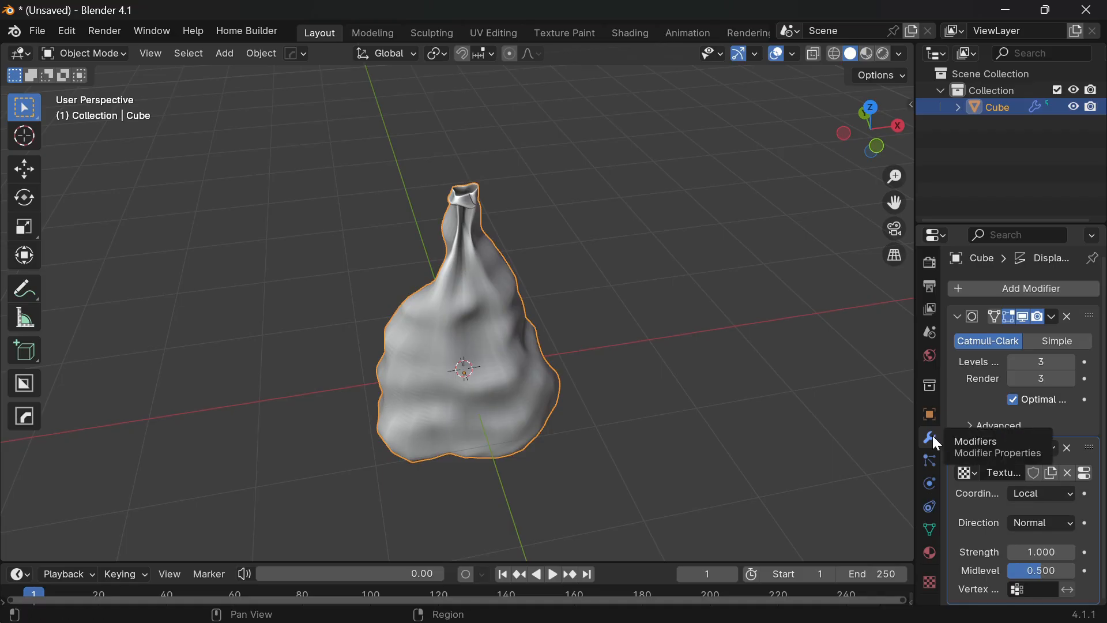
left_click(527, 395)
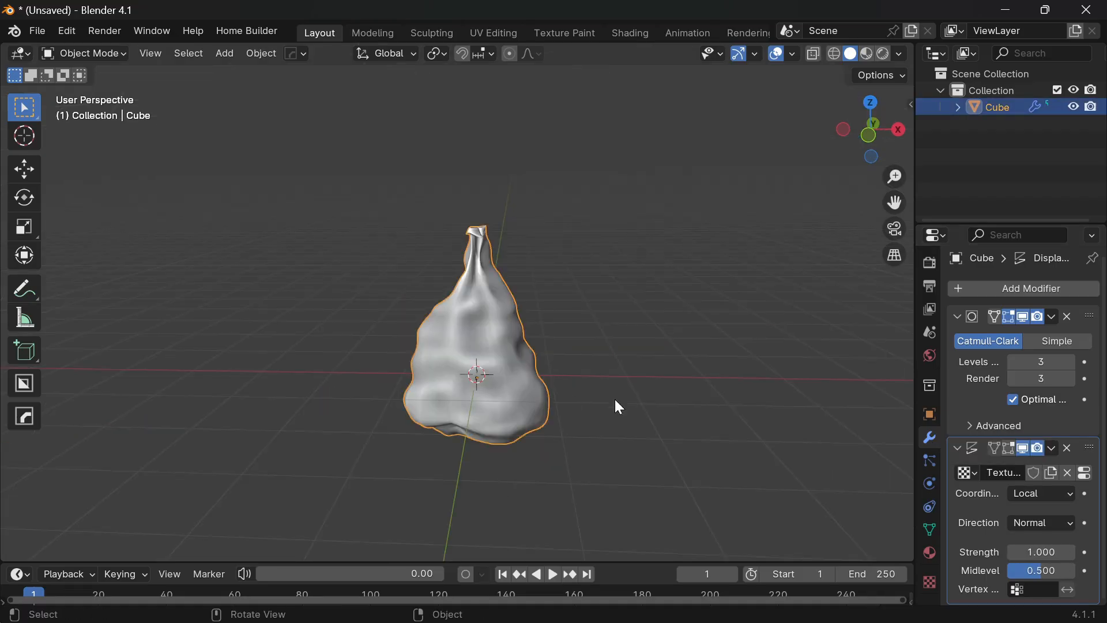
Add a Plain Axes empty and move it along X to about -6.51 m, away from the body.
left_click(613, 402)
key("shift+a")
mouse_move(582, 442)
left_click(672, 438)
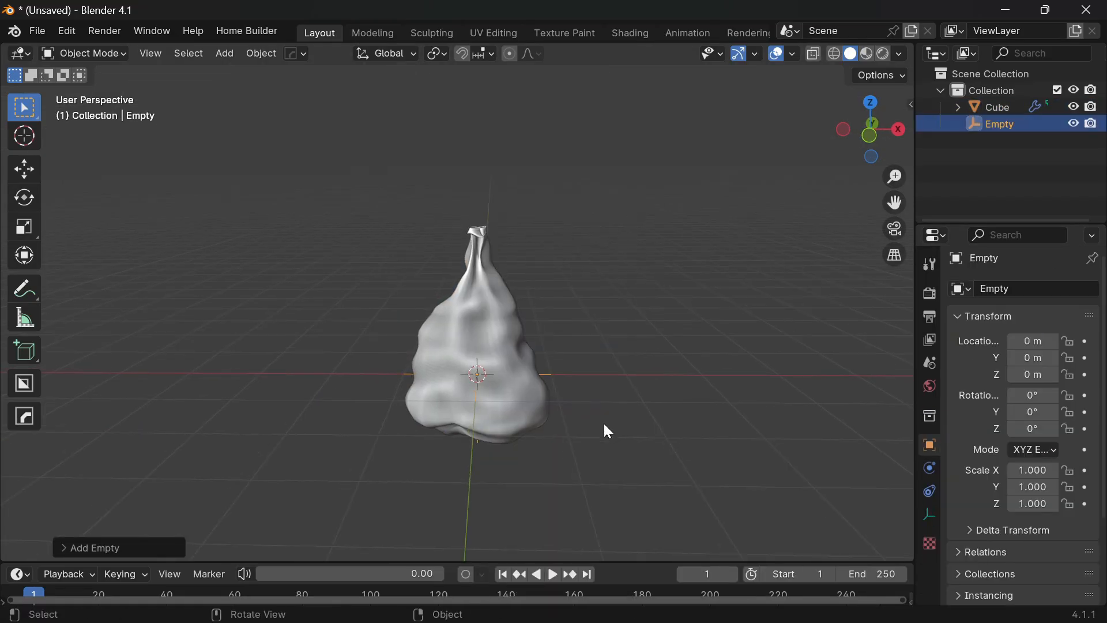
key("g")
key("x")
left_click(172, 362)
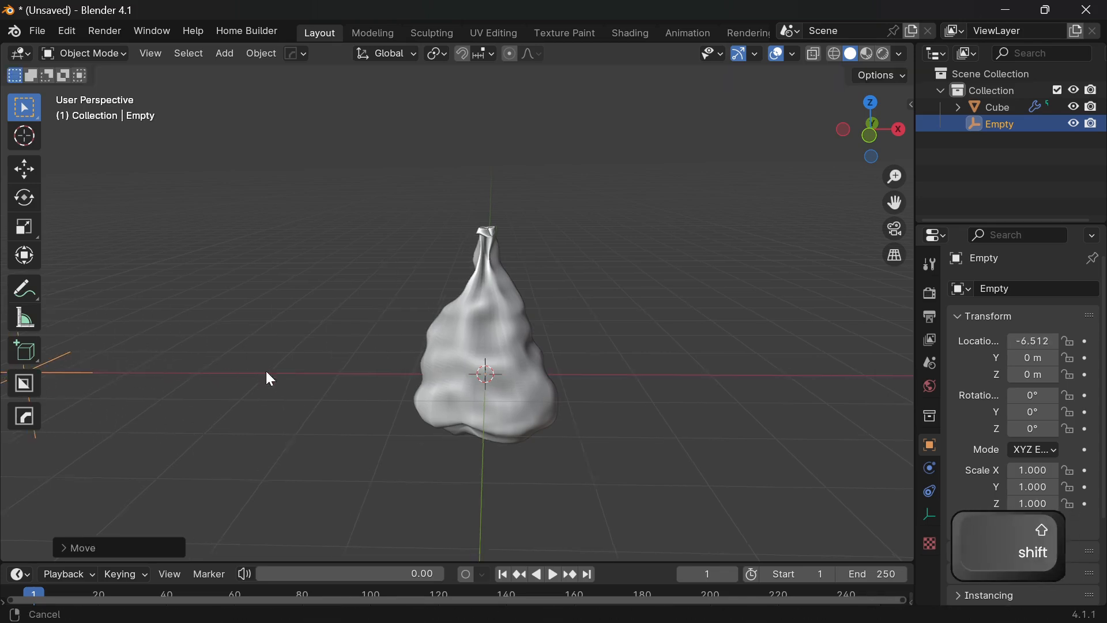
Reset the empty's Z location to 0 m and drive it with the expression #frame/30.
middle_click_drag(267, 375, 432, 380, "shift")
key("n")
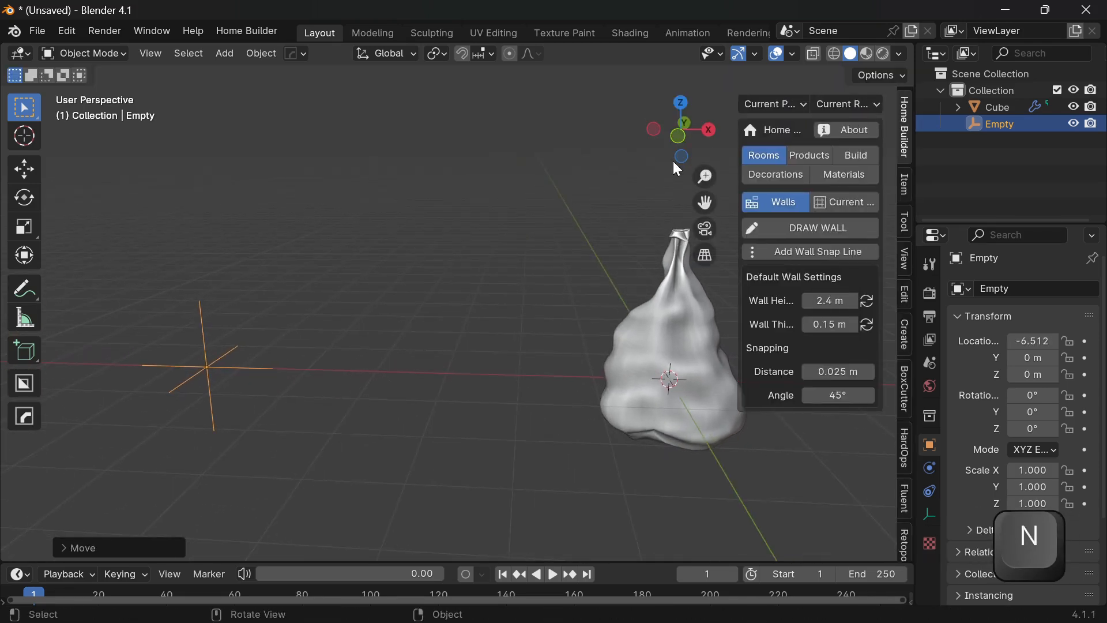
left_click(904, 190)
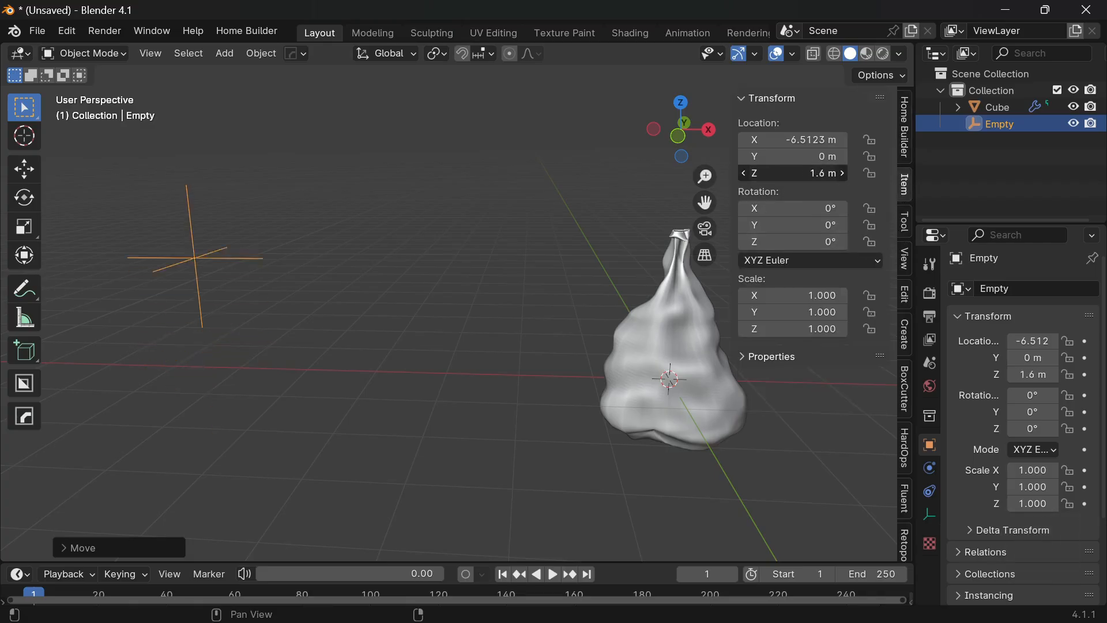
key("BackSpace")
left_click(795, 174)
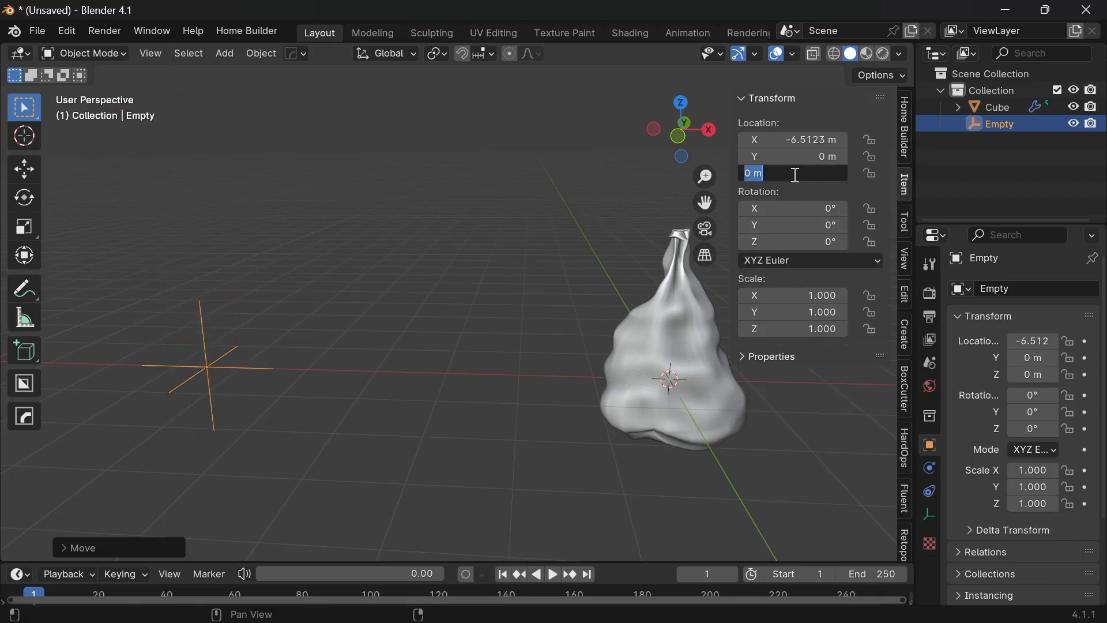
key("shift")
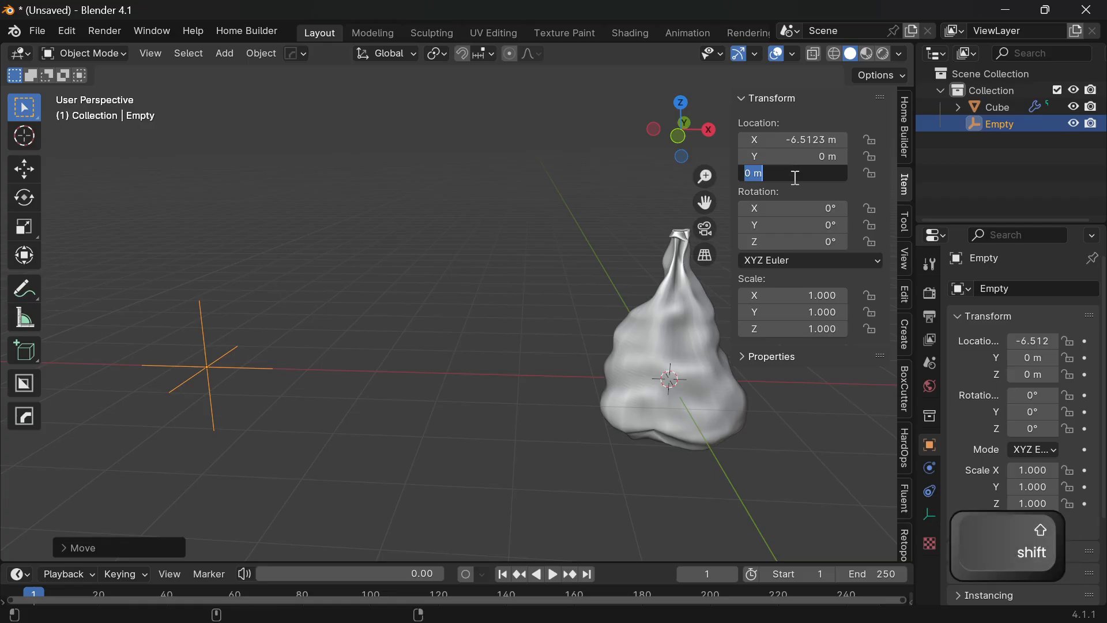
type("#")
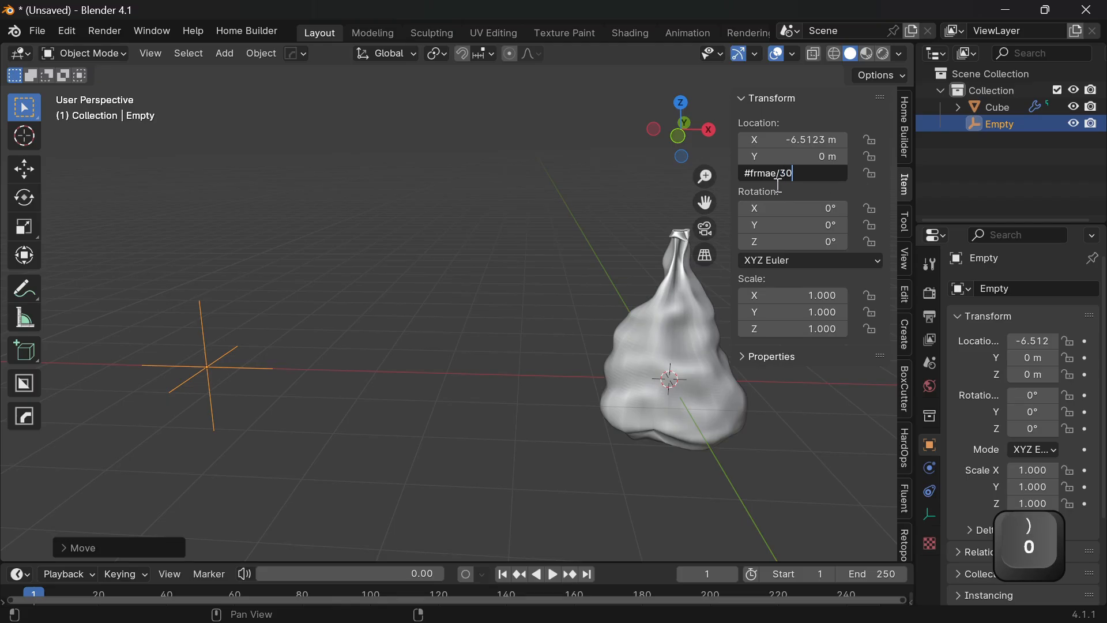
type("frmae/30")
key("Return")
Set the body's Displace coordinates to Object using the empty as the reference, and raise the strength to 1.700.
left_click(625, 368)
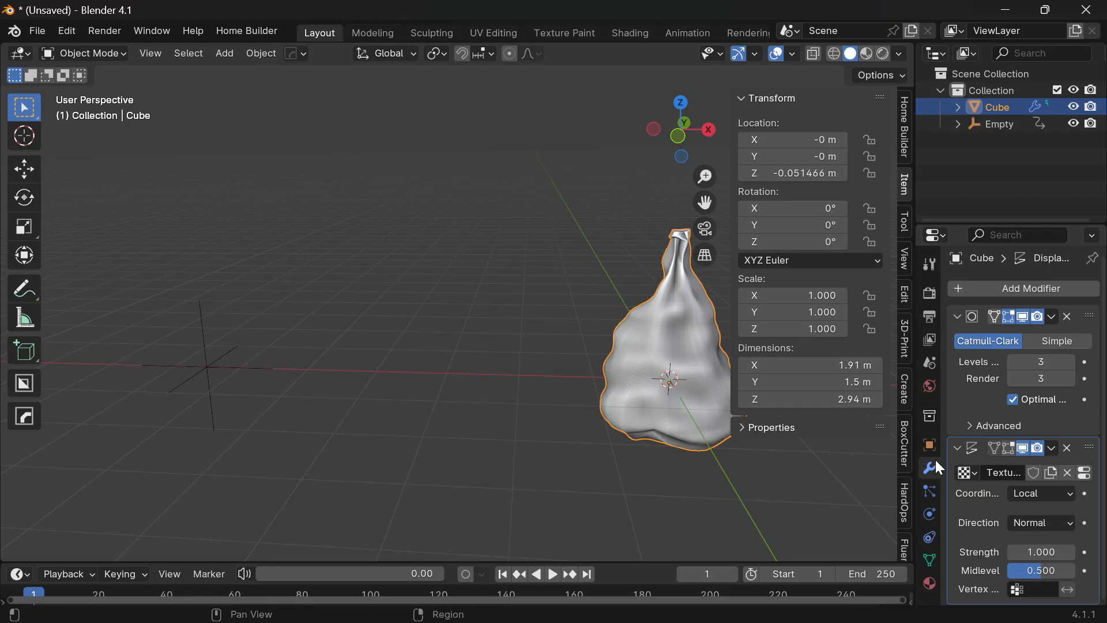
left_click(1045, 493)
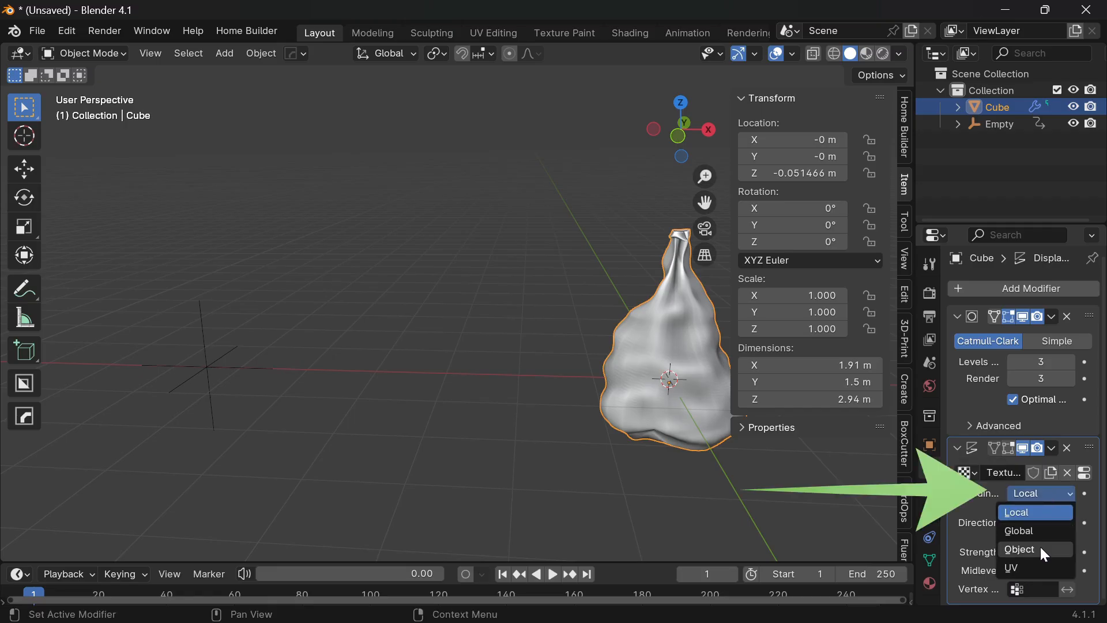
left_click(1040, 548)
left_click(1067, 512)
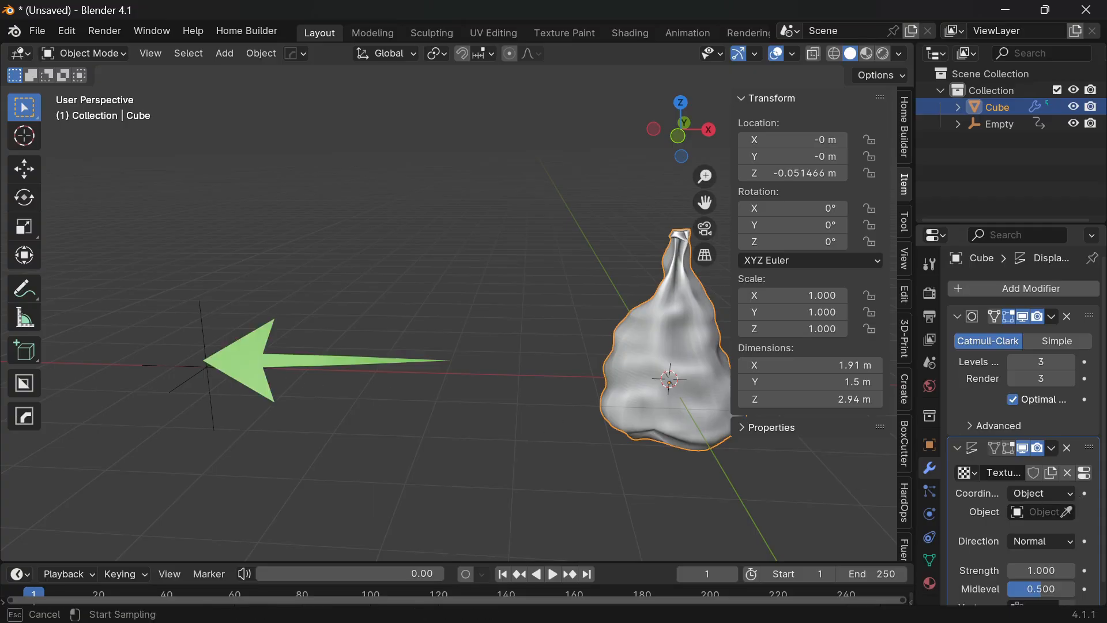
left_click(208, 362)
middle_click_drag(316, 403, 412, 387)
mouse_move(1029, 570)
left_mouse_down()
mouse_move(1044, 570)
mouse_move(1020, 570)
mouse_move(1054, 571)
mouse_move(1033, 570)
left_mouse_up()
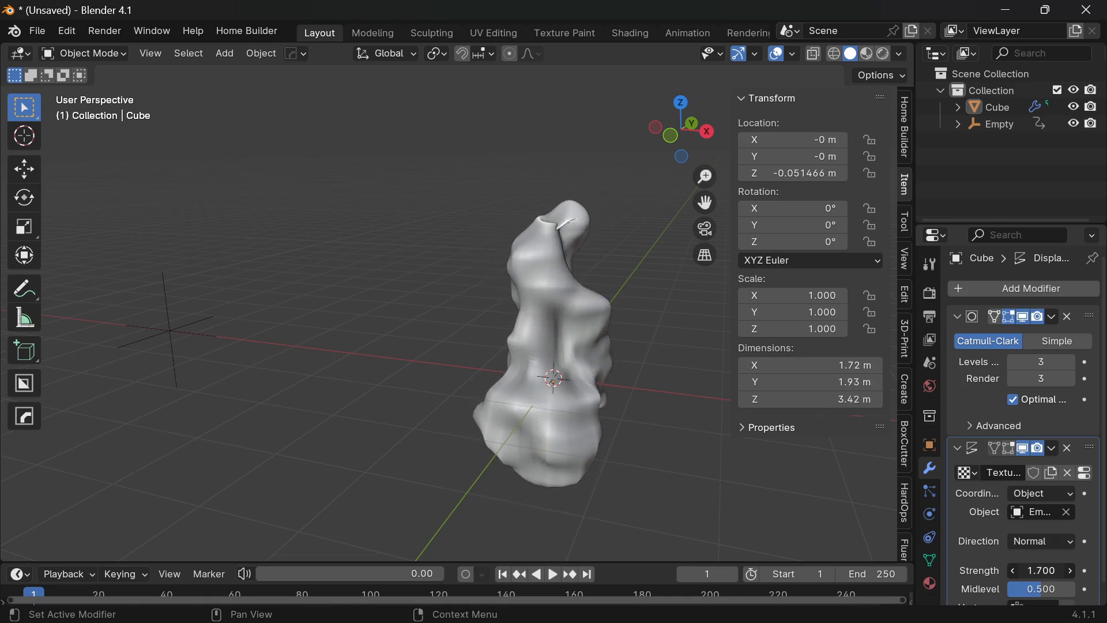
Play the animation and change the empty's Z location driver expression to frame/20.
middle_click_drag(554, 395, 598, 398)
middle_click_drag(598, 399, 507, 410, "shift")
key("n")
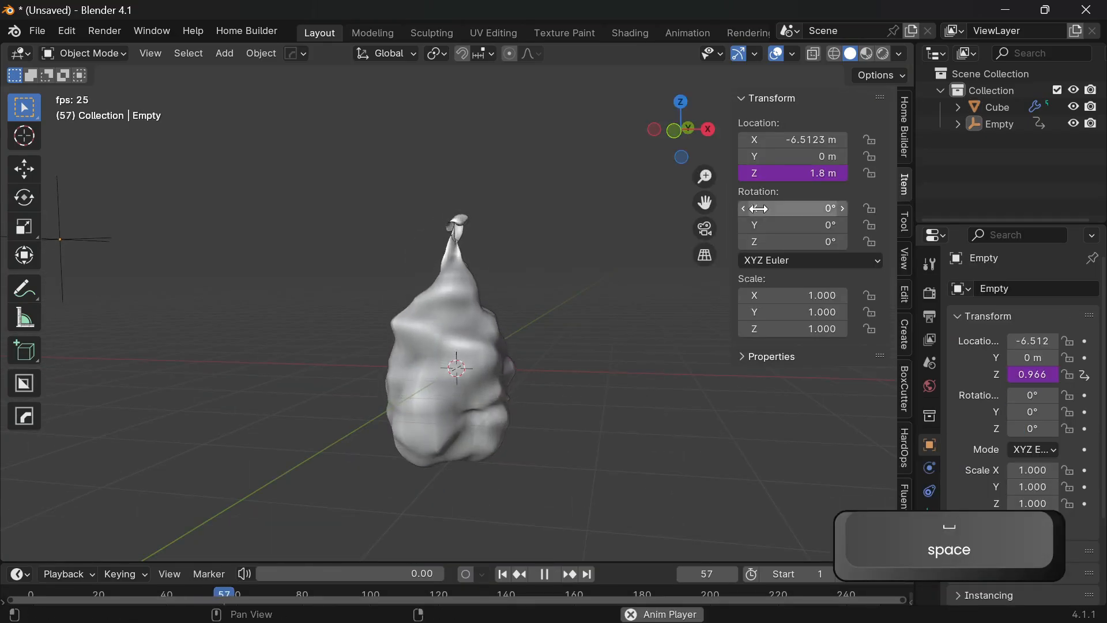
left_click(789, 173)
type("frame/30")
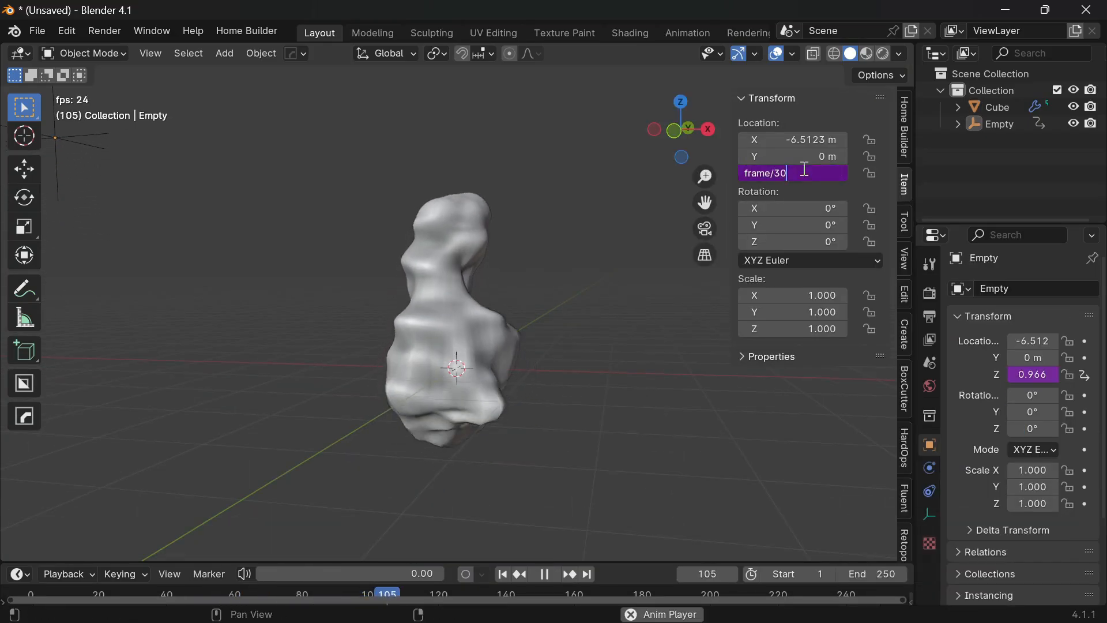
type("20")
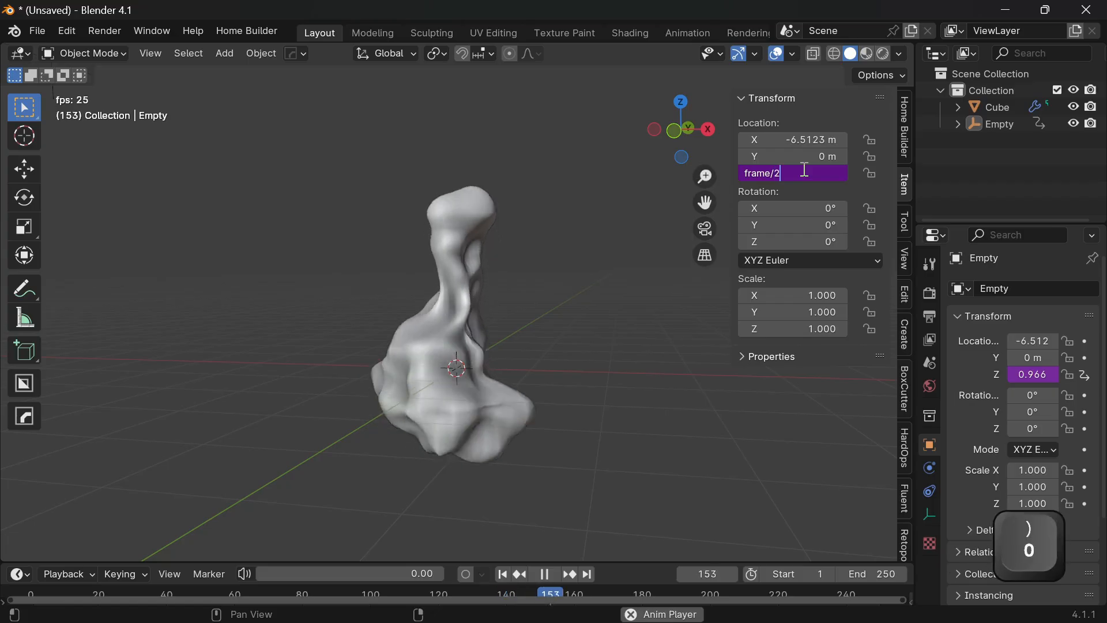
key("Return")
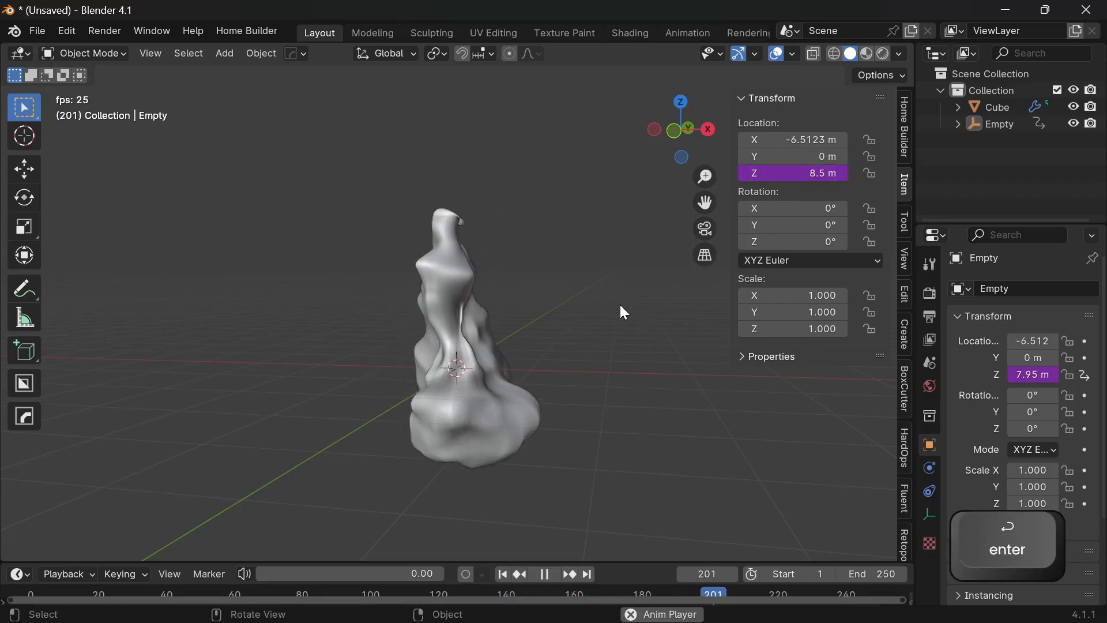
Lower the body's viewport subdivision level to 2 and switch the viewport to Rendered shading.
key("ctrl+space")
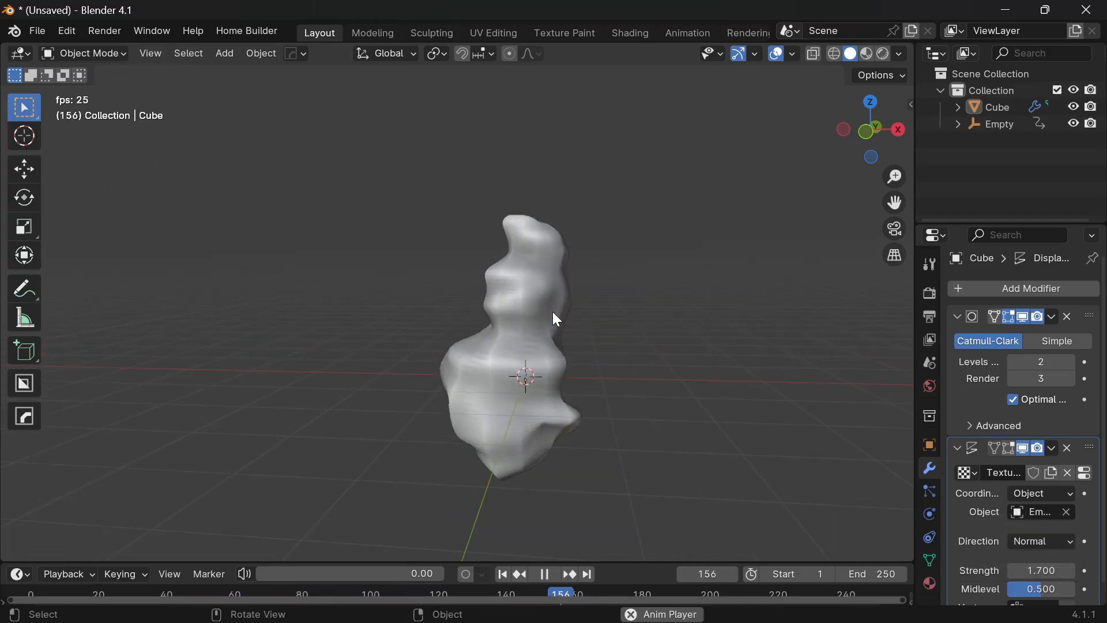
left_click(883, 52)
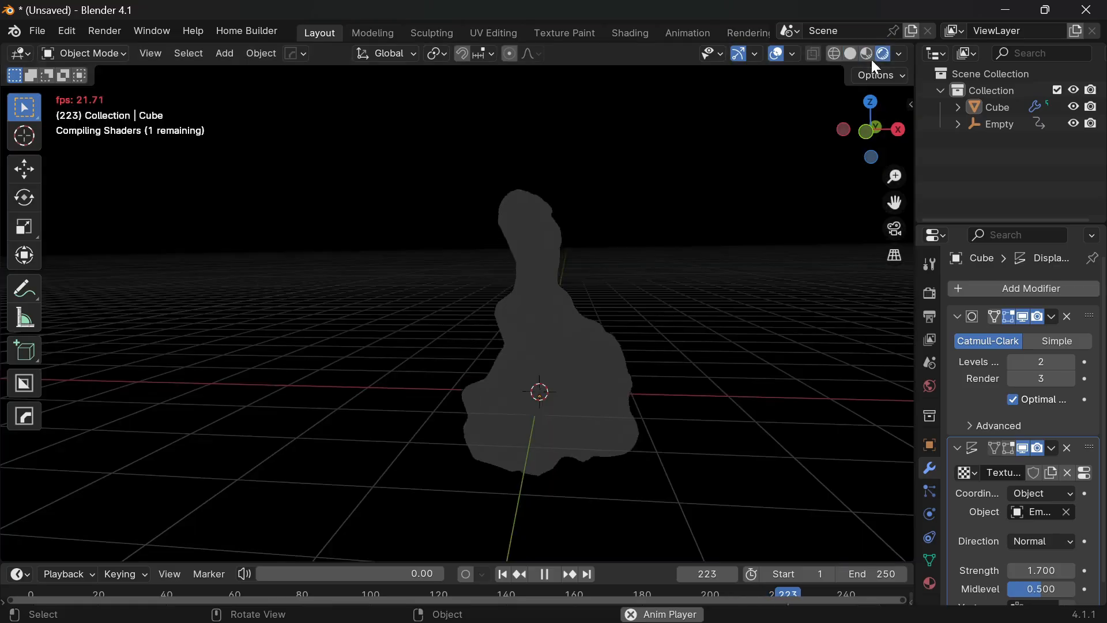
middle_click_drag(734, 389, 697, 375, "shift")
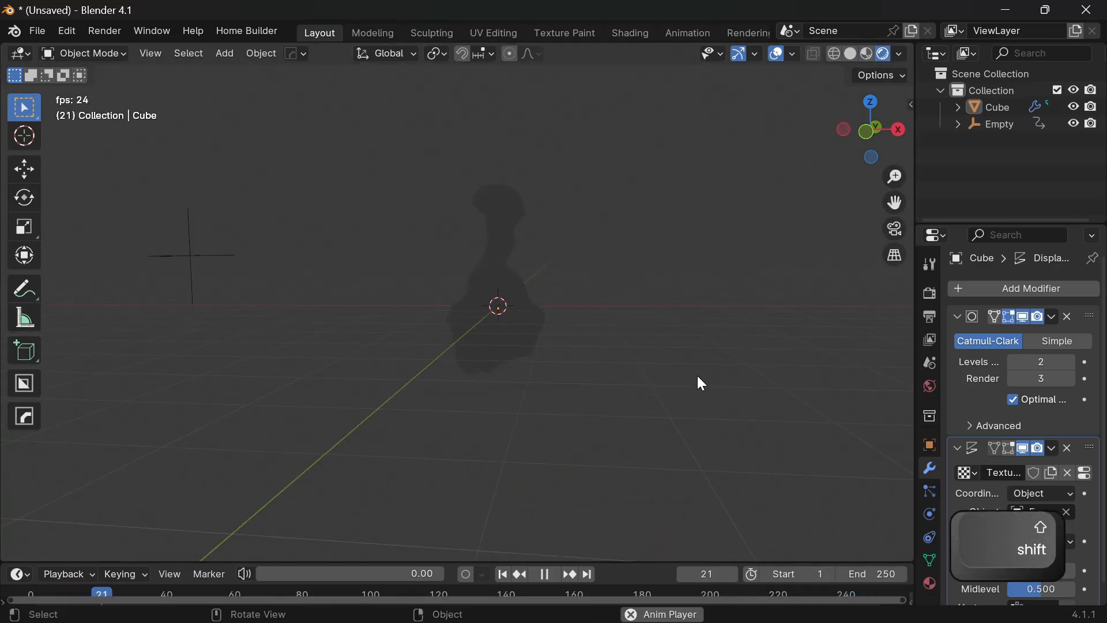
Add a mesh plane and enlarge it with Z locked to serve as a floor.
key("shift+a")
mouse_move(656, 233)
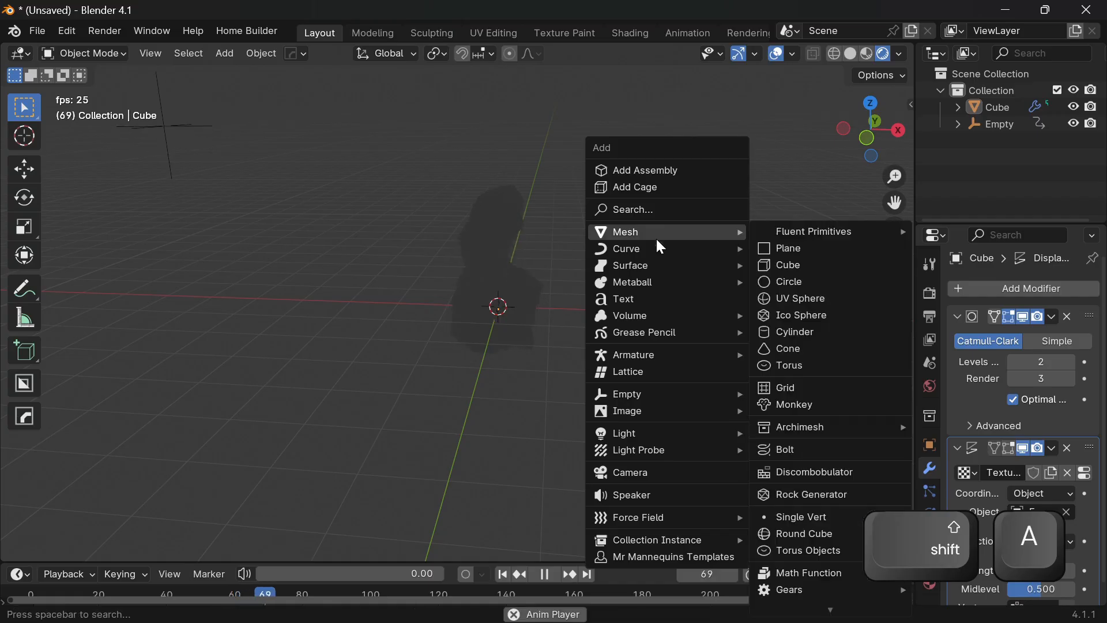
left_click(780, 245)
key("s")
key("shift+z")
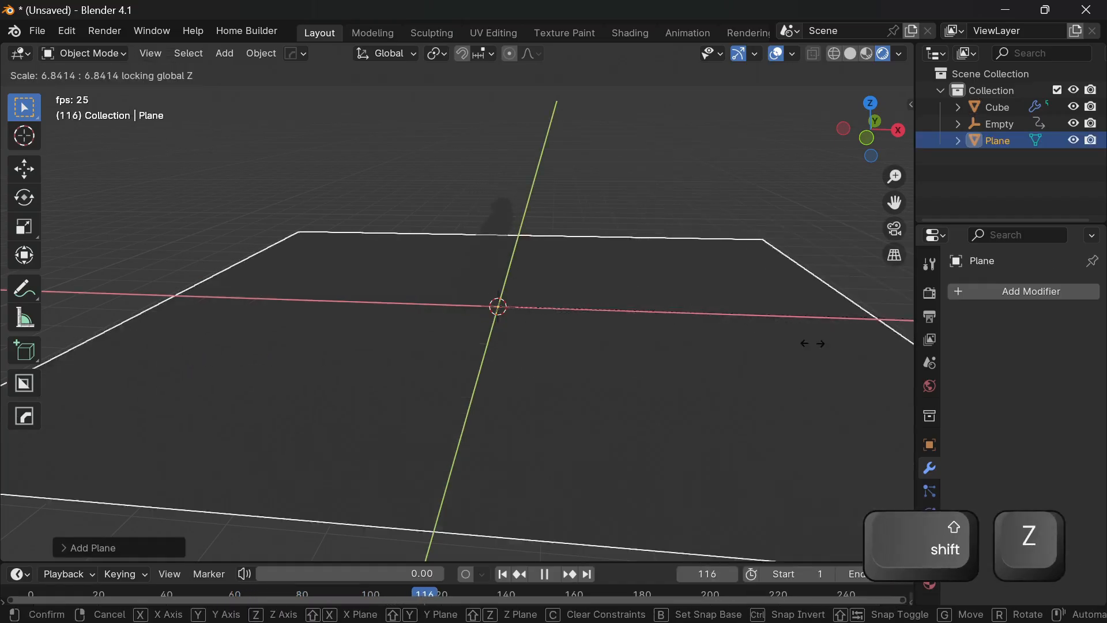
left_click(644, 292)
Move the floor plane down along Z so that it sits just beneath the body.
key("g")
key("z")
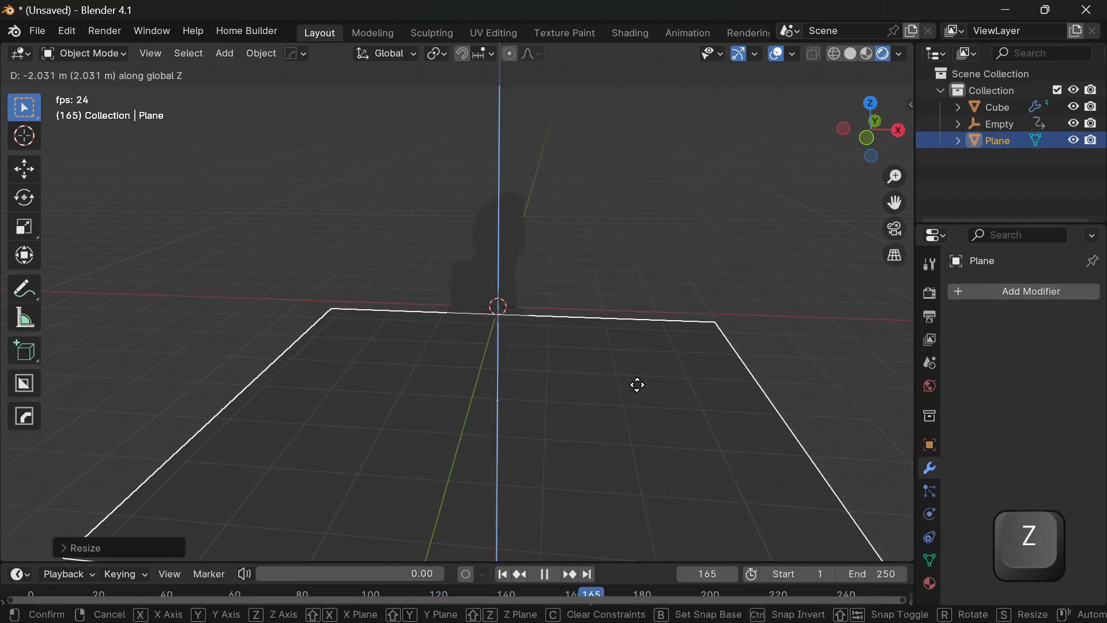
left_click(662, 405)
middle_click_drag(662, 406, 625, 363)
key("g")
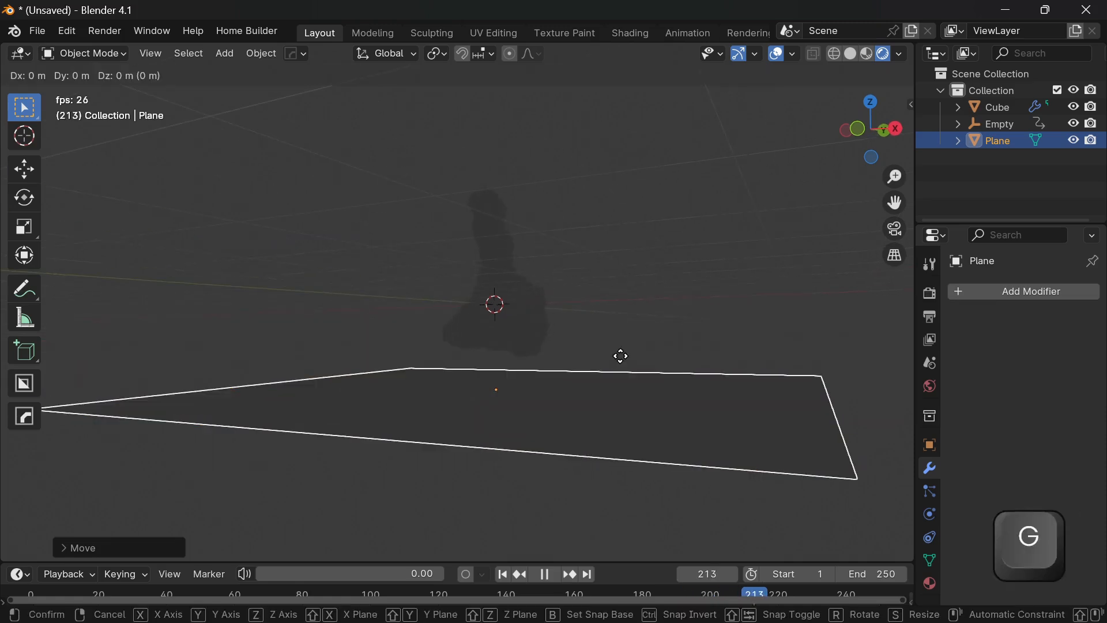
key("z")
left_click(621, 337)
left_click(620, 333)
Switch to the Shading workspace with the body selected and close the file browser area above the image editor.
middle_click_drag(619, 323, 581, 311)
scroll(559, 282, "up", 1)
left_click(545, 264)
left_click(544, 264)
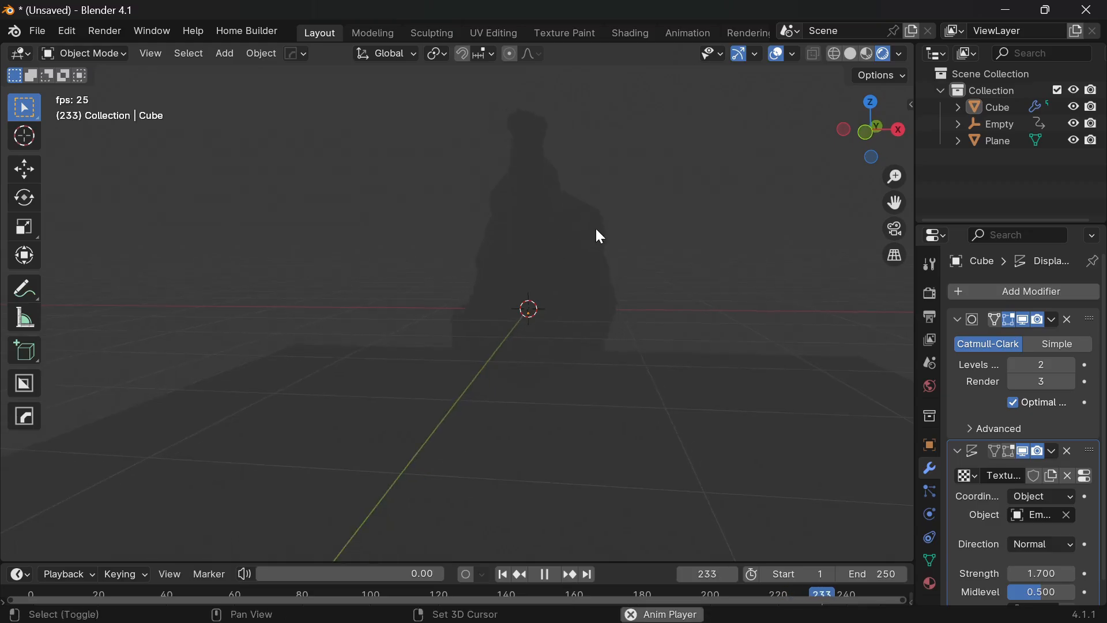
left_click(575, 242, "shift")
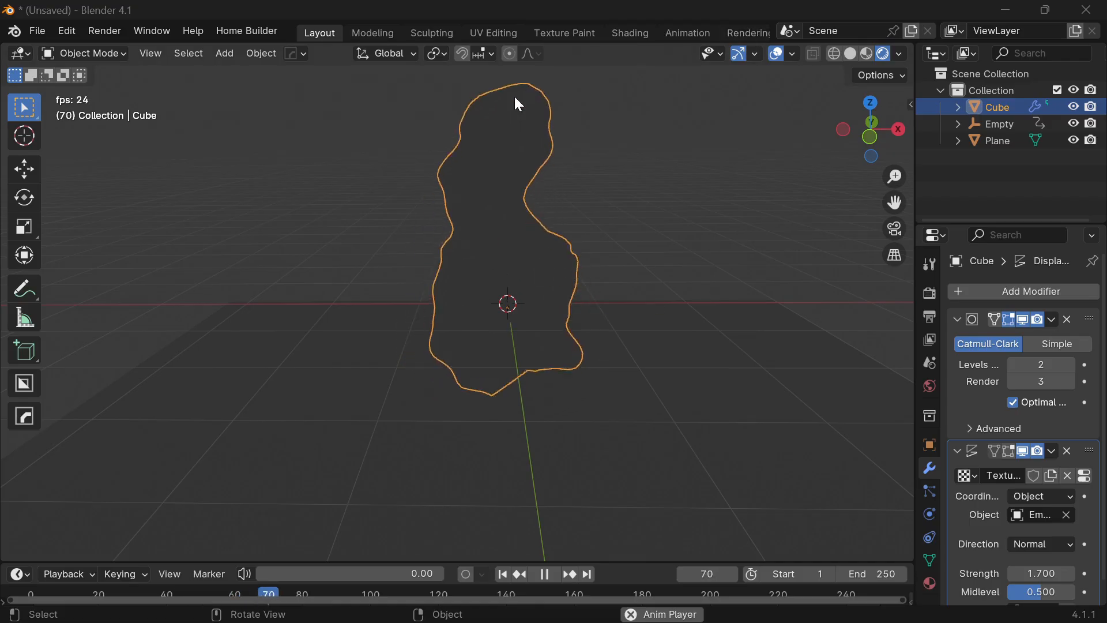
left_click(629, 33)
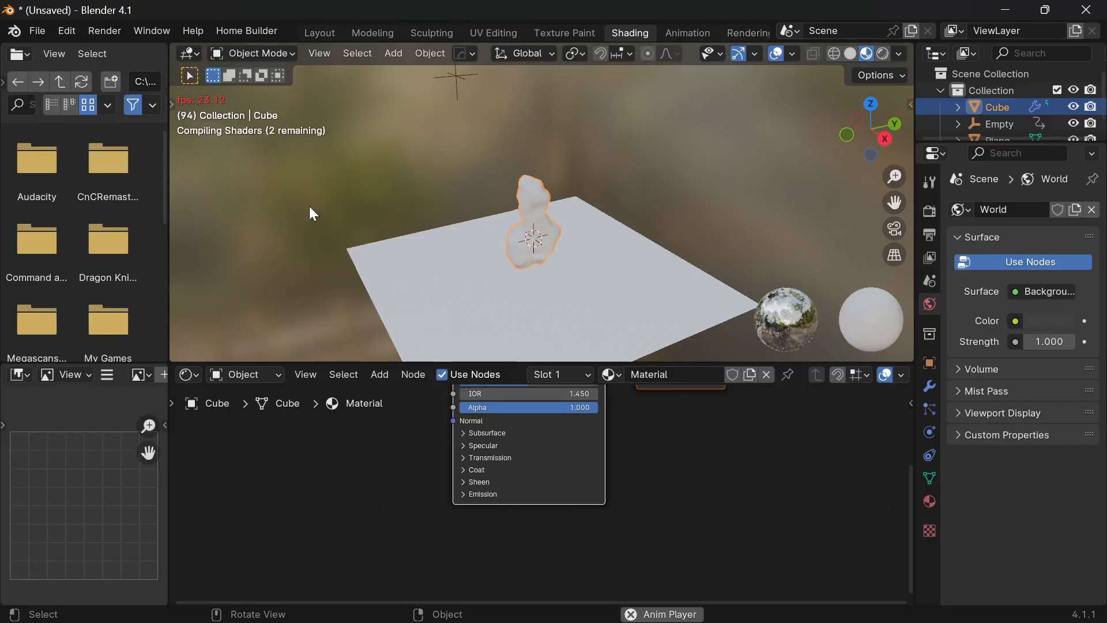
right_click(151, 59)
left_click(125, 185)
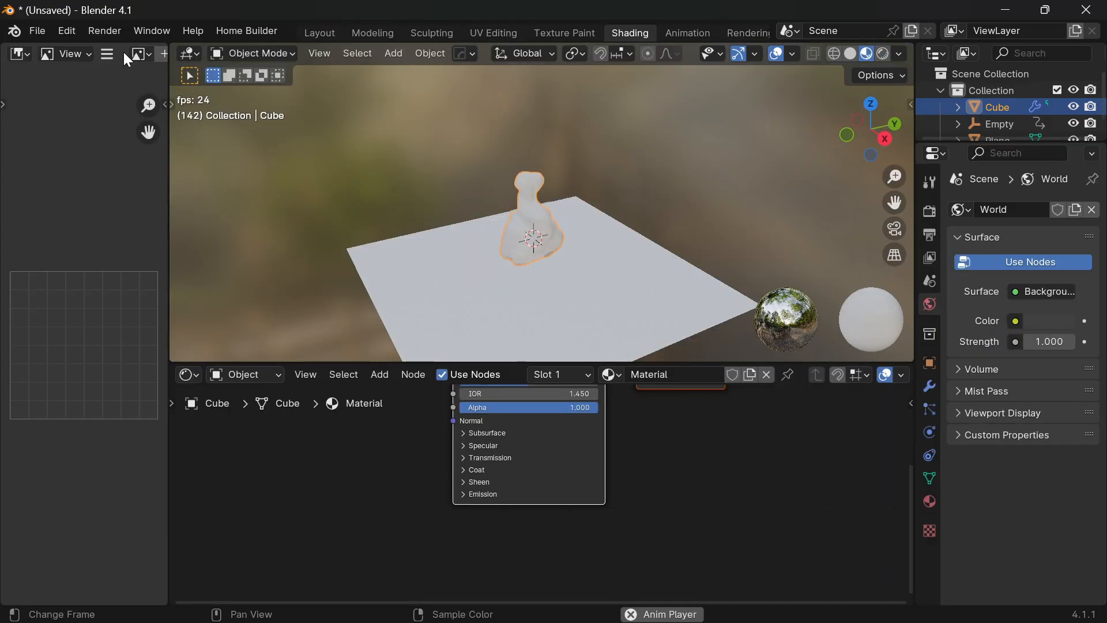
Close the image editor area so the 3D viewport and shader node area span its width.
right_click(122, 51)
left_click(214, 215)
middle_click_drag(600, 225, 548, 212)
scroll(536, 310, "up", 2)
scroll(562, 430, "down", 4)
Delete the Principled BSDF node from the body's material.
middle_click_drag(560, 426, 481, 508, "shift")
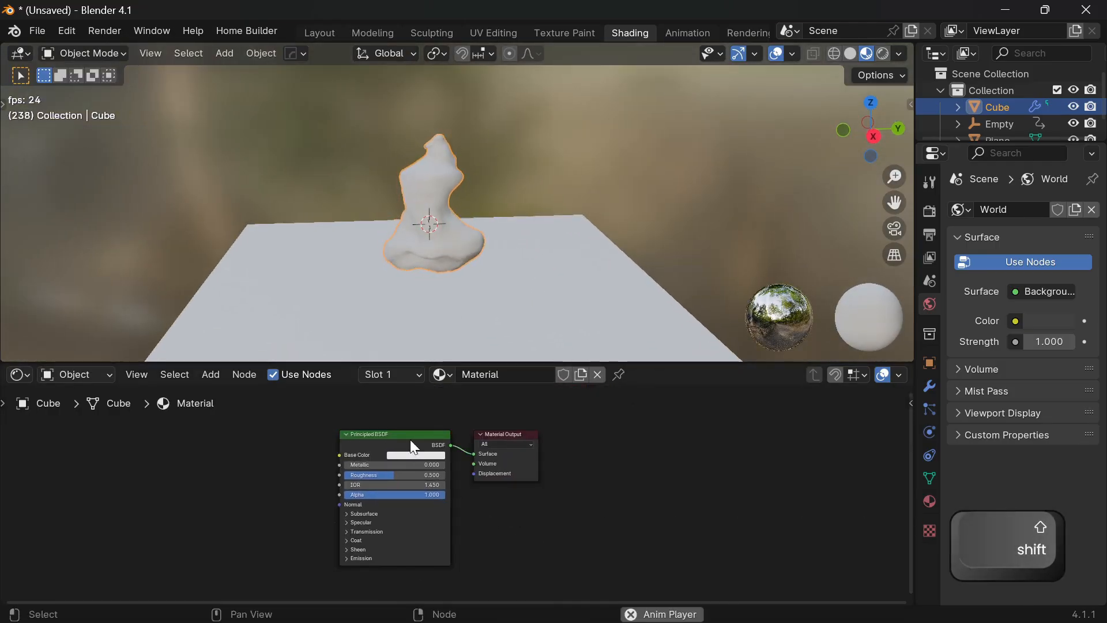
scroll(410, 421, "up", 1)
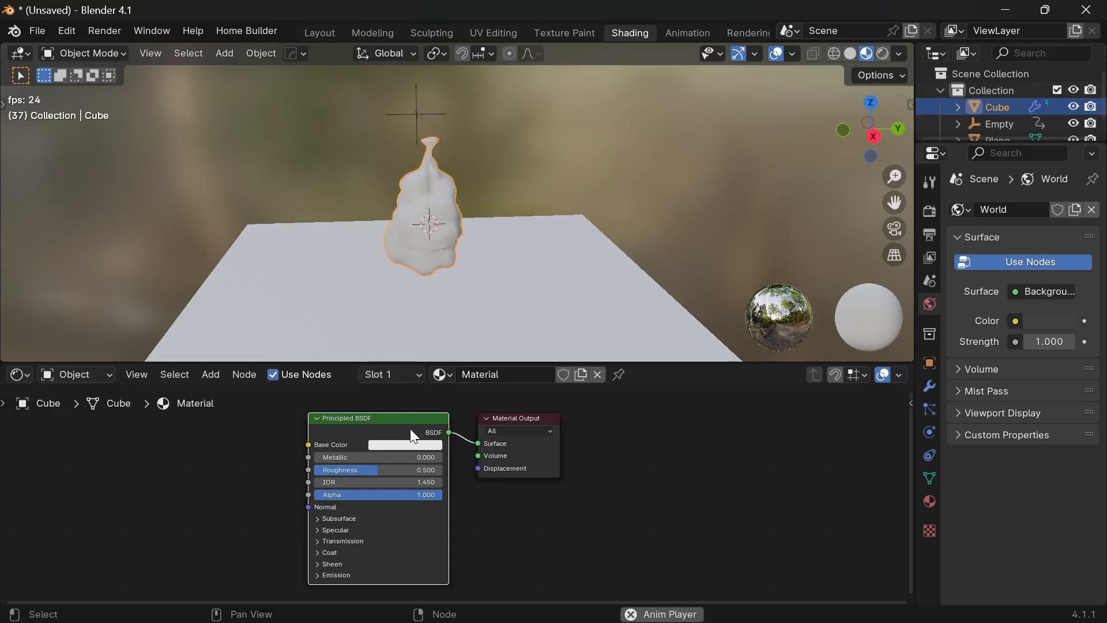
key("Delete")
key("shift+a")
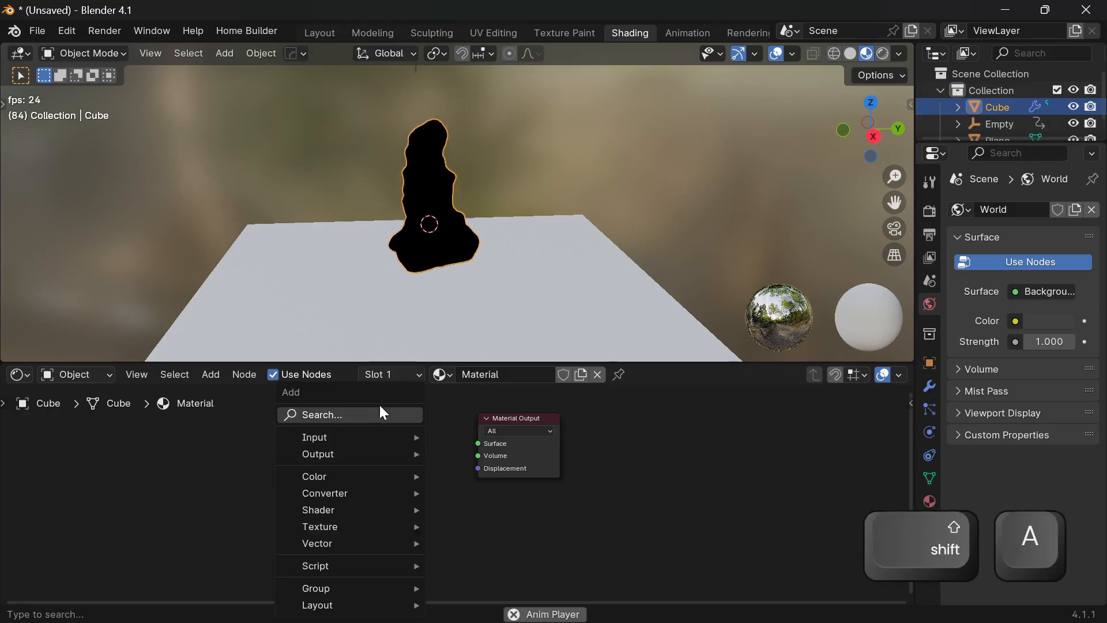
left_click(375, 414)
type("mi")
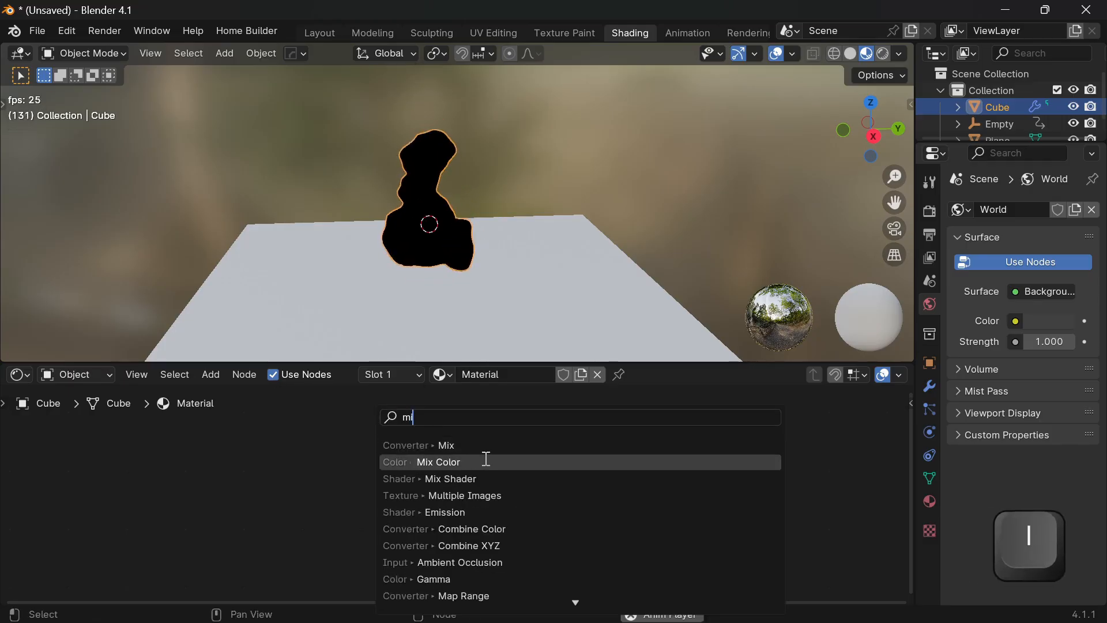
left_click(538, 465)
left_click(538, 465)
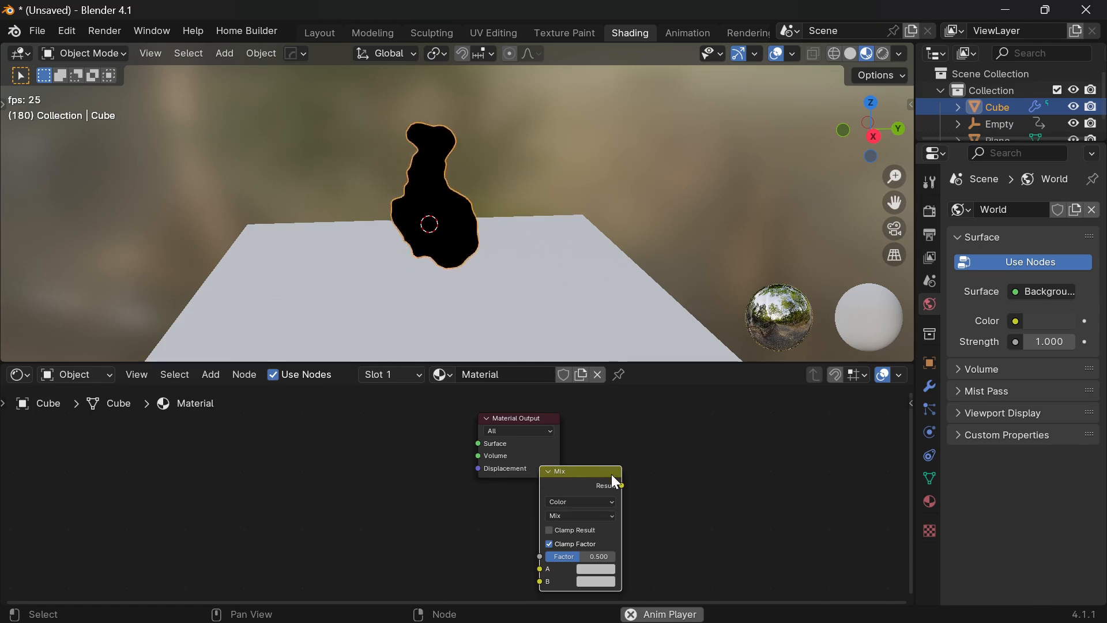
key("Delete")
Add a Mix Shader node and link its output to the Surface input of the Material Output.
key("shift+a")
mouse_move(380, 432)
type("mi")
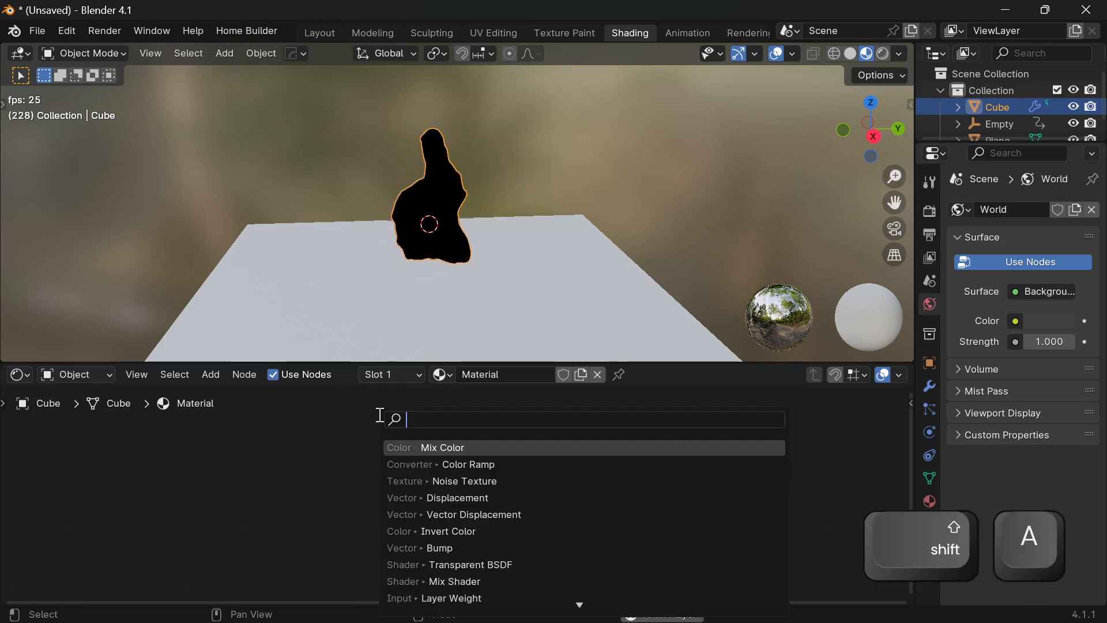
left_click(397, 479)
left_click(378, 455)
scroll(433, 466, "up", 2)
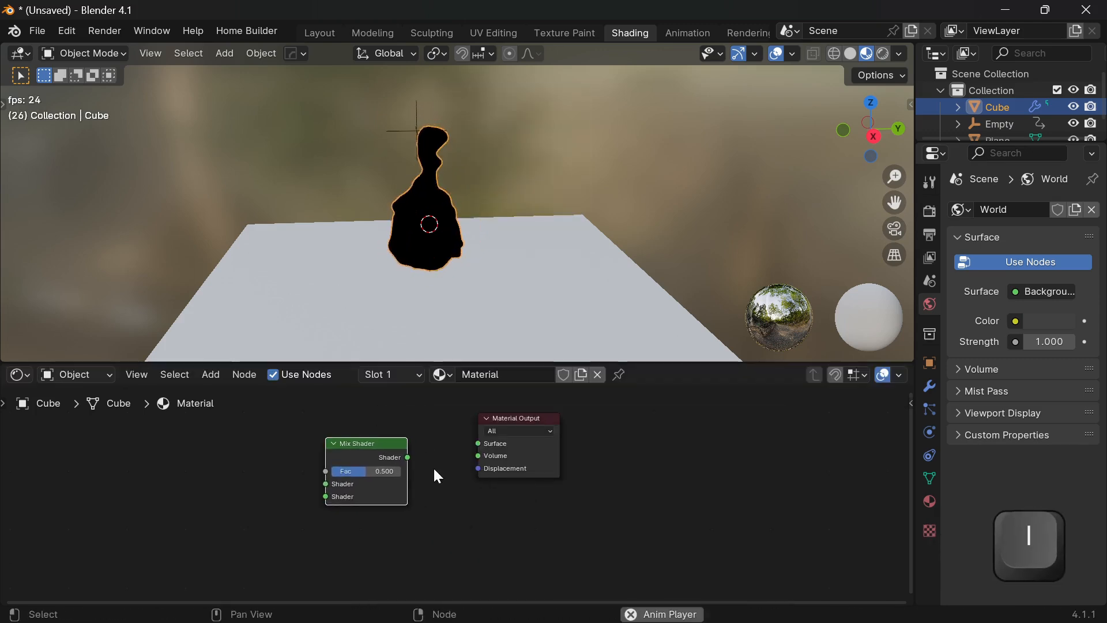
left_click_drag(433, 466, 483, 429)
middle_click_drag(410, 466, 531, 492)
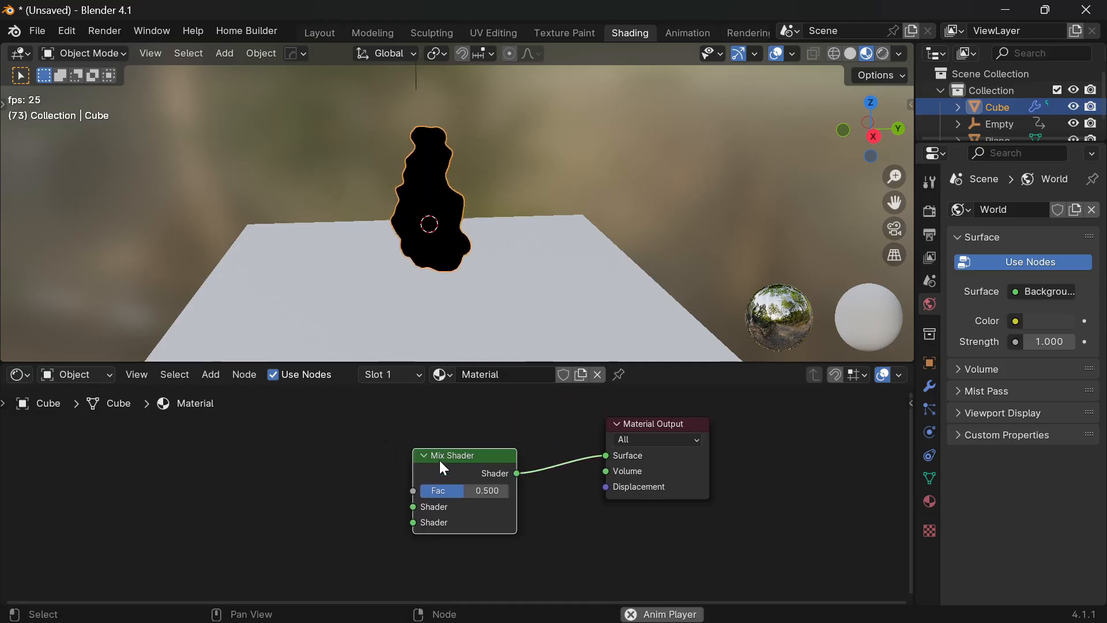
left_click_drag(440, 459, 468, 443)
Add a Color Ramp node before the Mix Shader and duplicate it, placing the copy below the original.
middle_click_drag(510, 462, 613, 487)
key("shift+a")
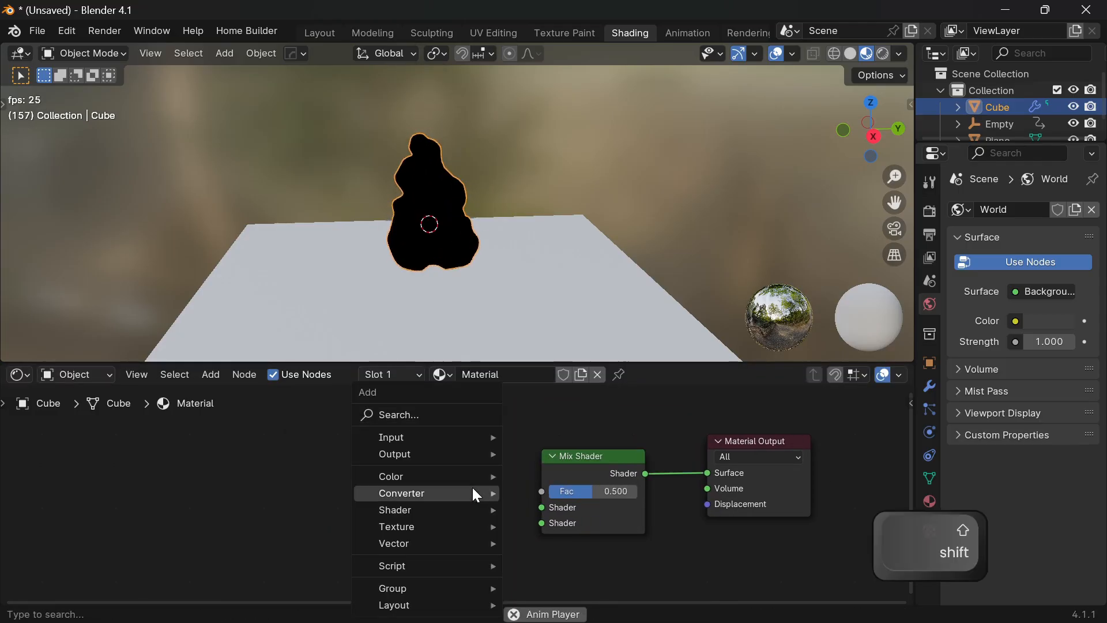
left_click(401, 413)
type("c")
left_click(496, 463)
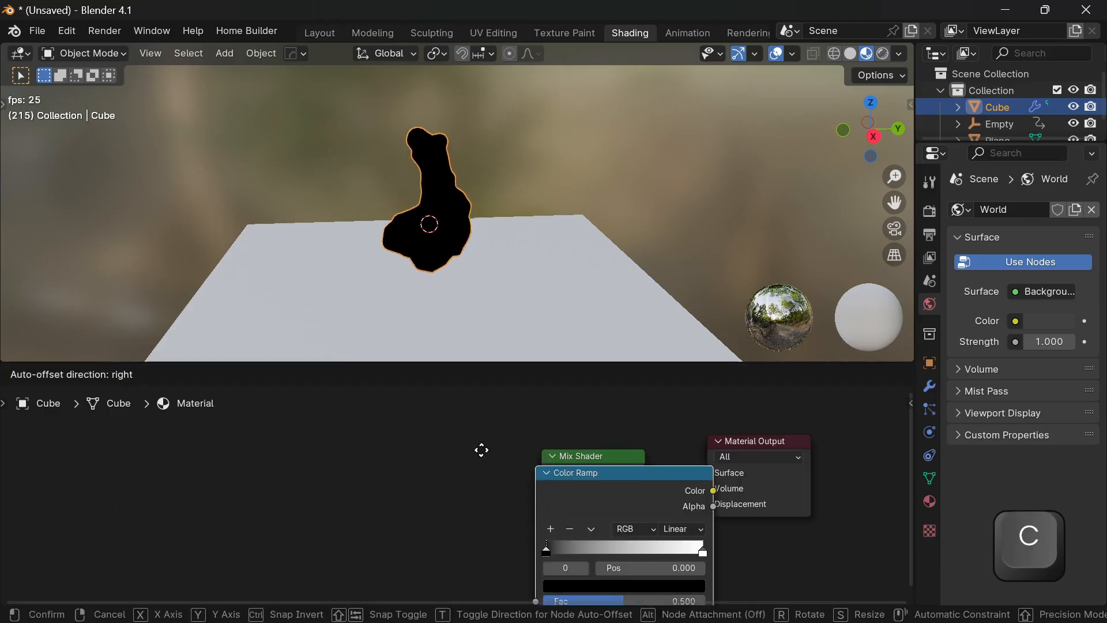
left_click(363, 430)
key("shift+d")
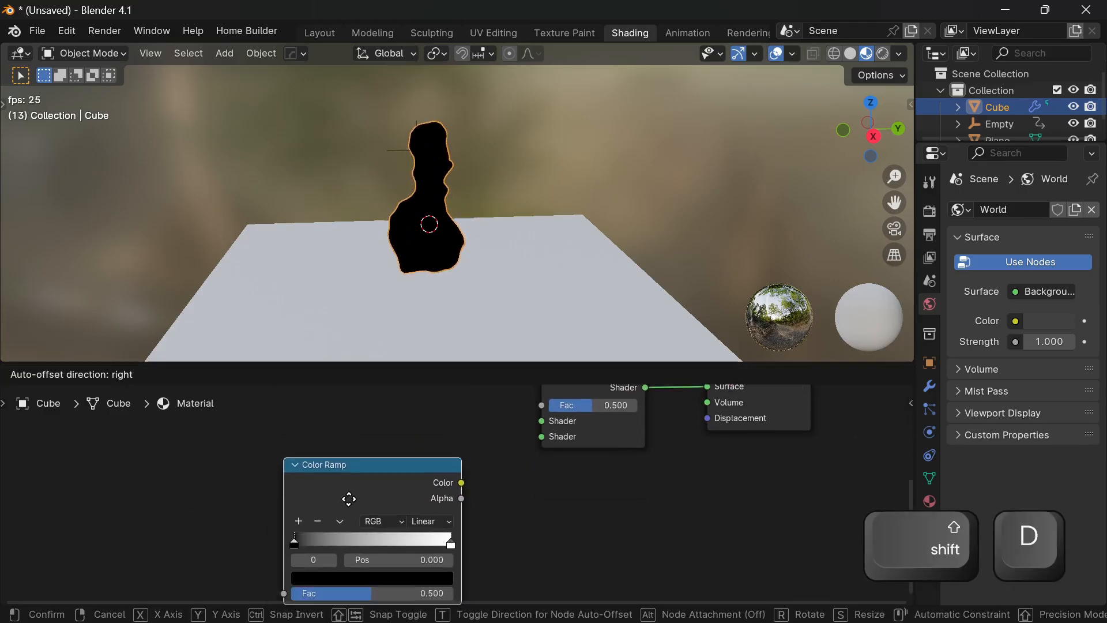
left_click(351, 444)
scroll(444, 556, "down", 2)
middle_click_drag(403, 484, 421, 528)
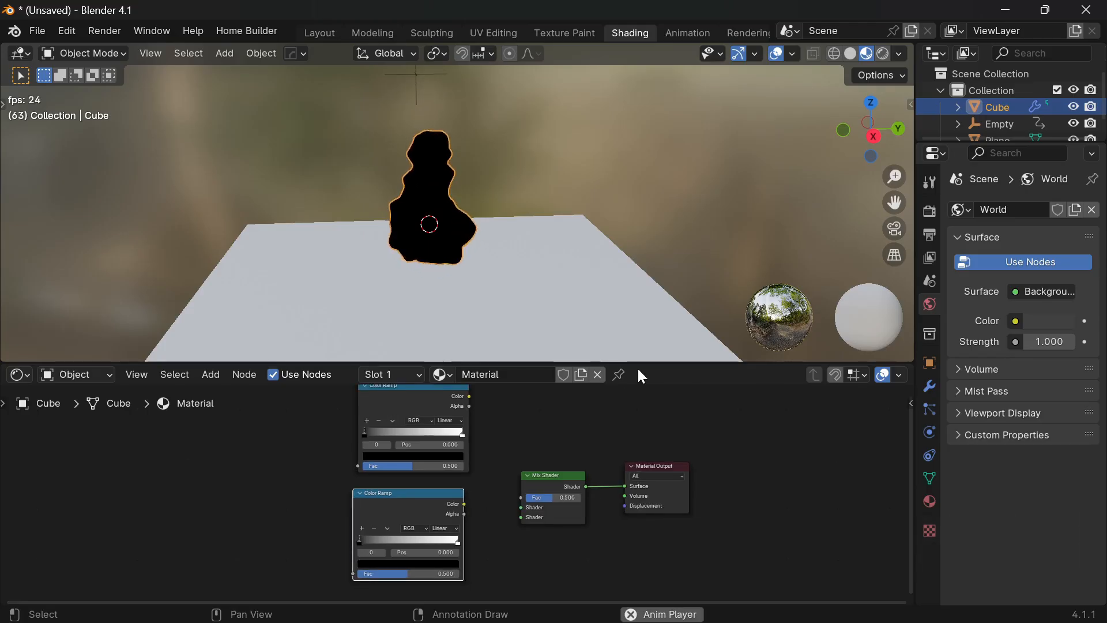
Enlarge the node area and link the upper Color Ramp's Color to the Mix Shader's Fac and the lower one's Color to its second Shader input.
left_click_drag(638, 365, 638, 292)
middle_click_drag(548, 445, 543, 464)
scroll(542, 450, "up", 2)
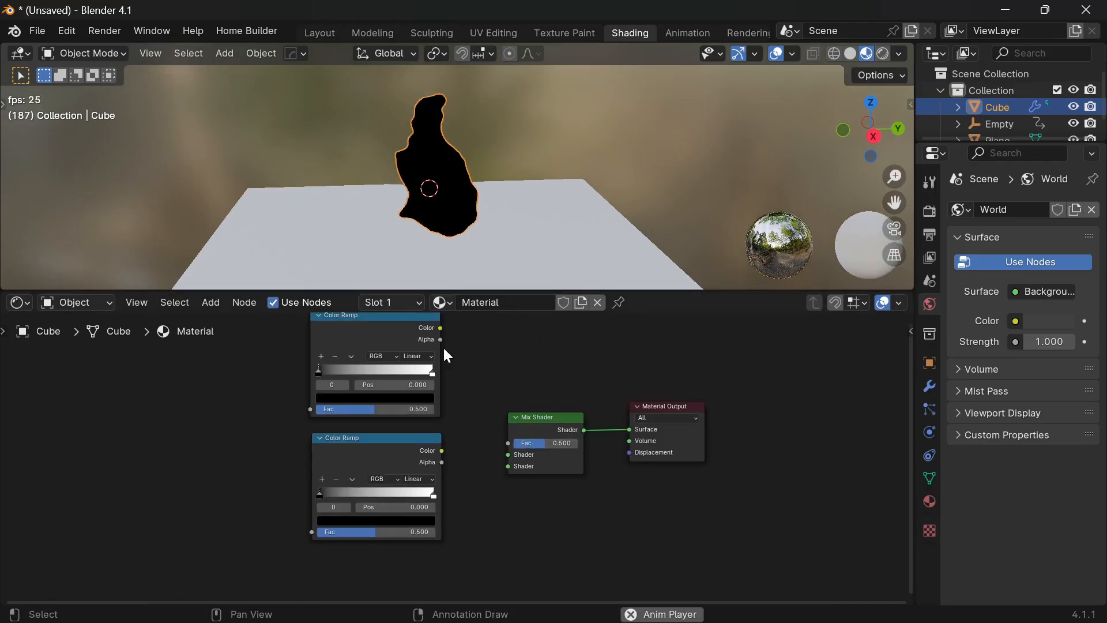
left_click_drag(441, 327, 517, 444)
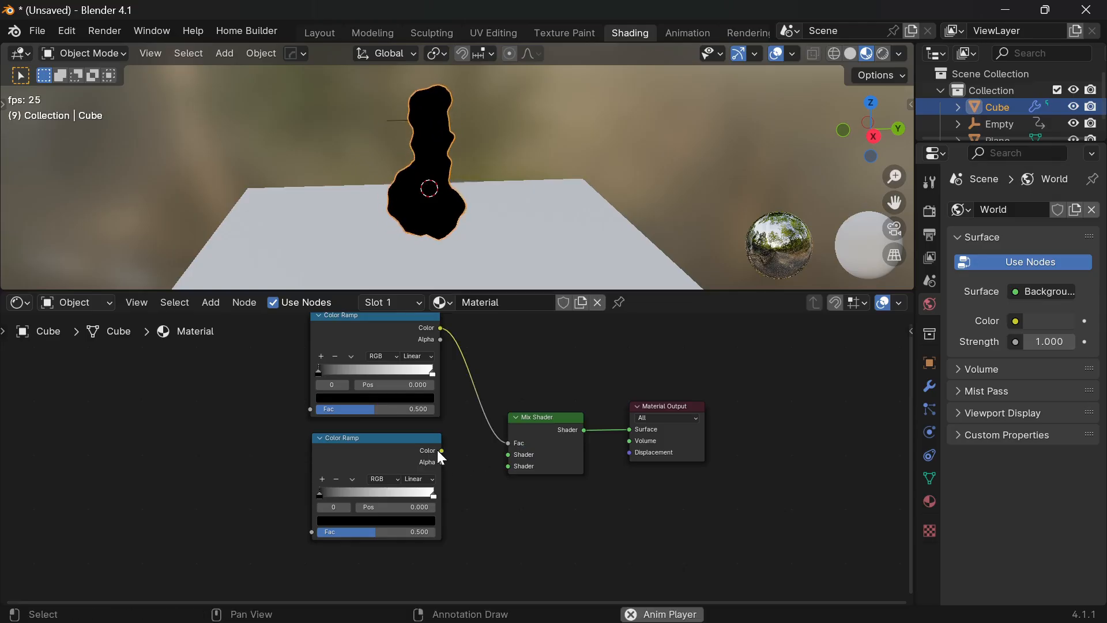
left_click_drag(442, 450, 517, 481)
Add an Emission node and insert it on the link between the lower Color Ramp and the Mix Shader.
key("shift+a")
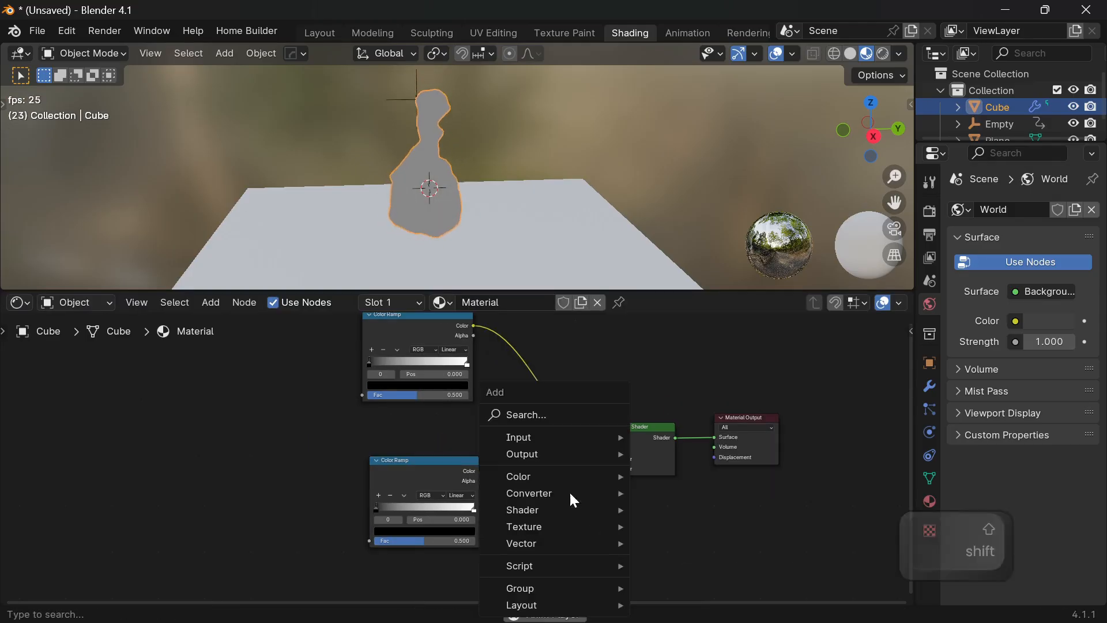
left_click(524, 414)
type("em")
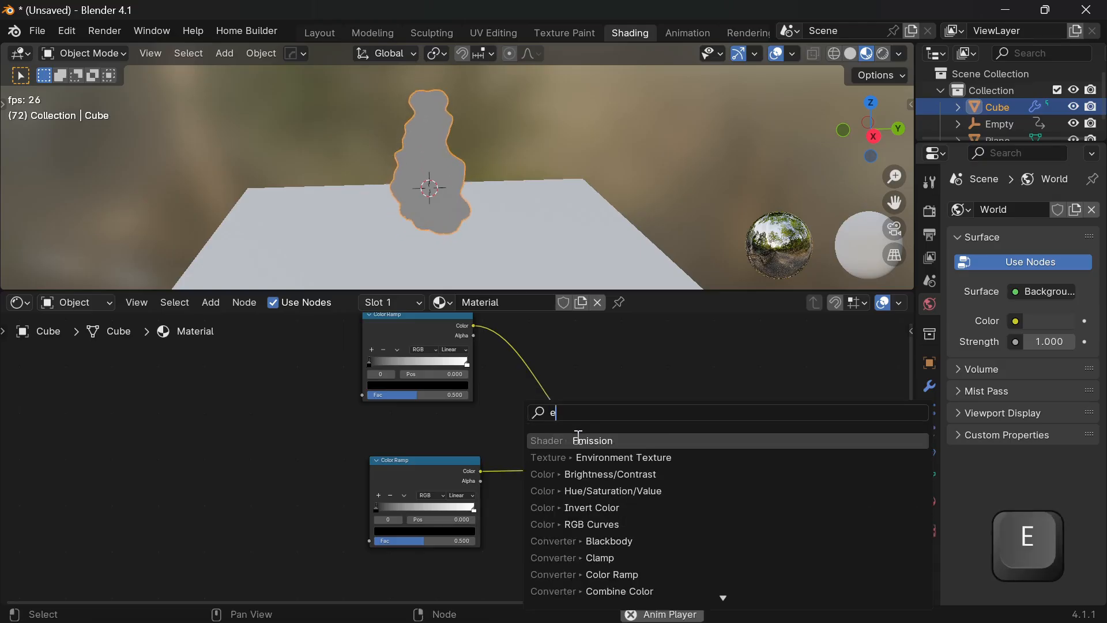
left_click(637, 442)
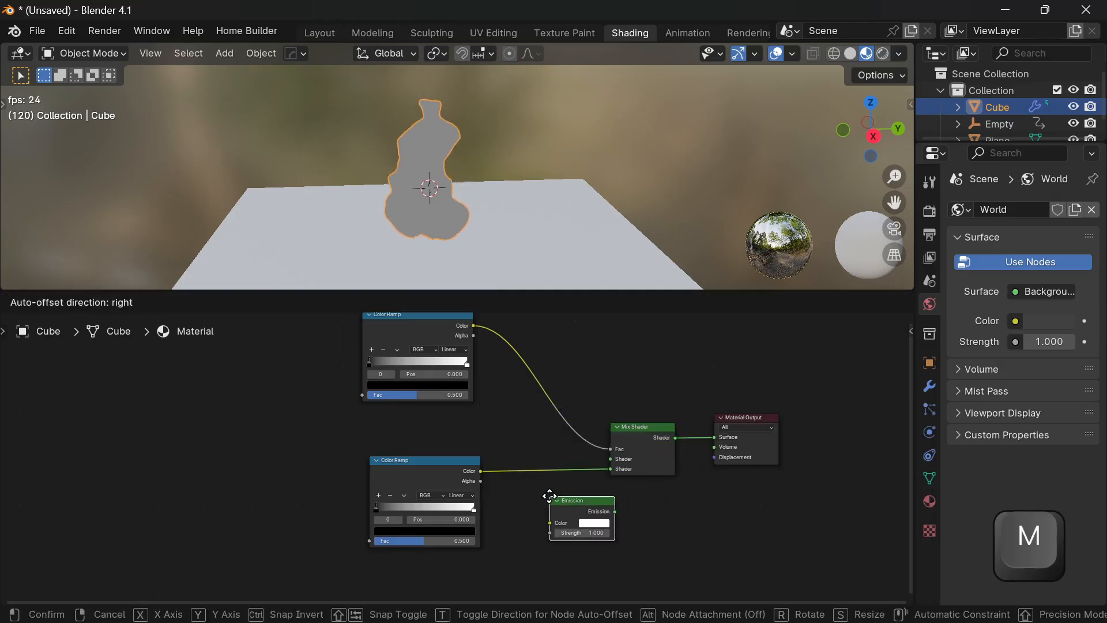
left_click(521, 462)
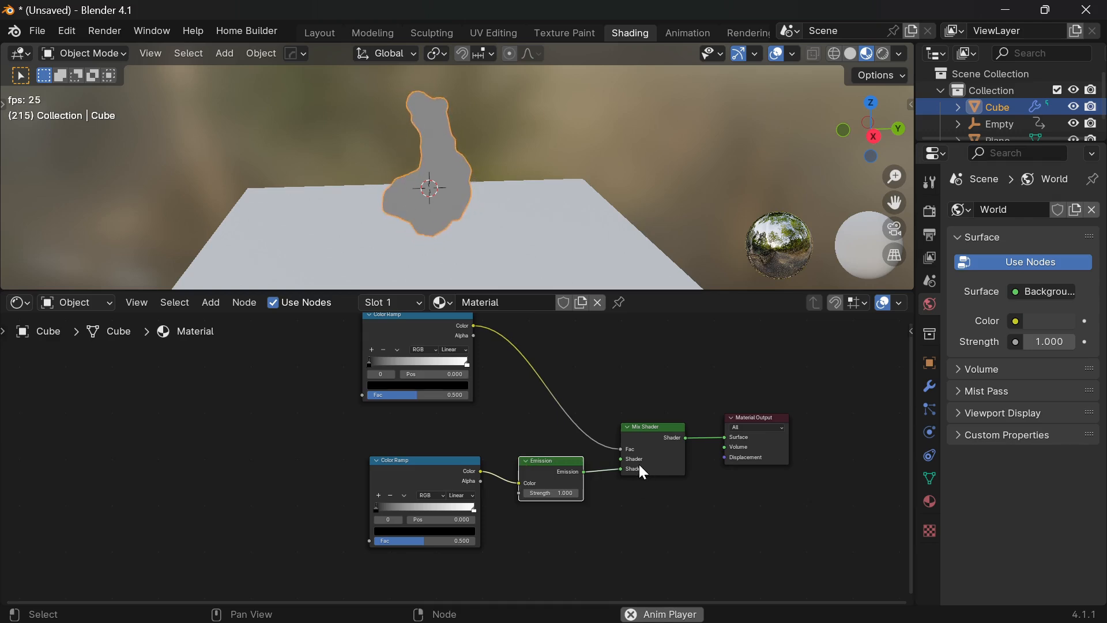
left_click(432, 464)
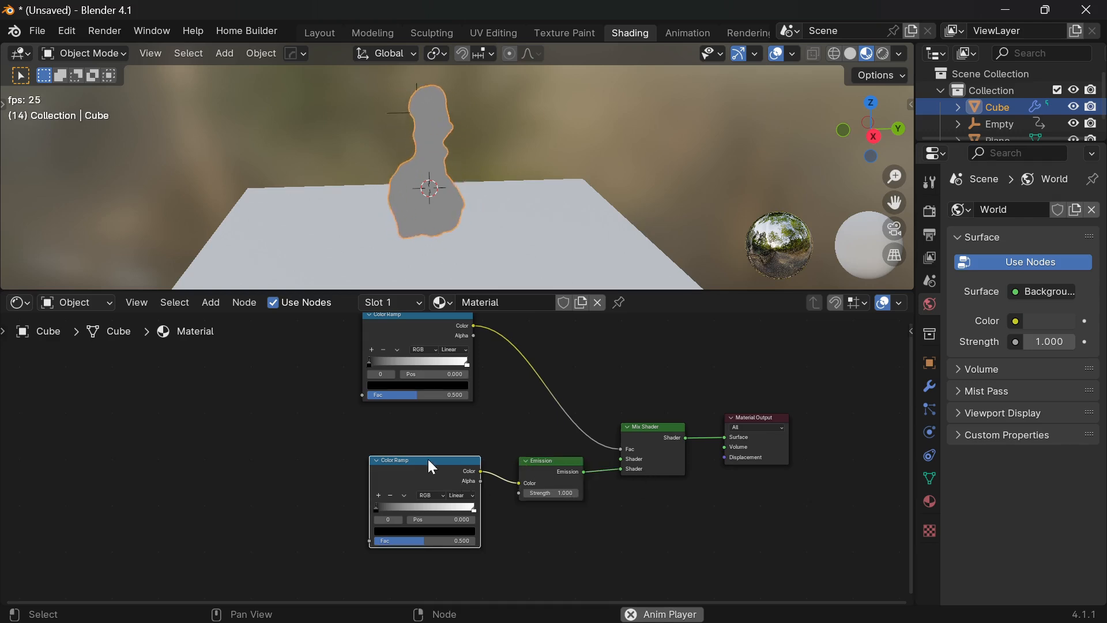
left_click(565, 508)
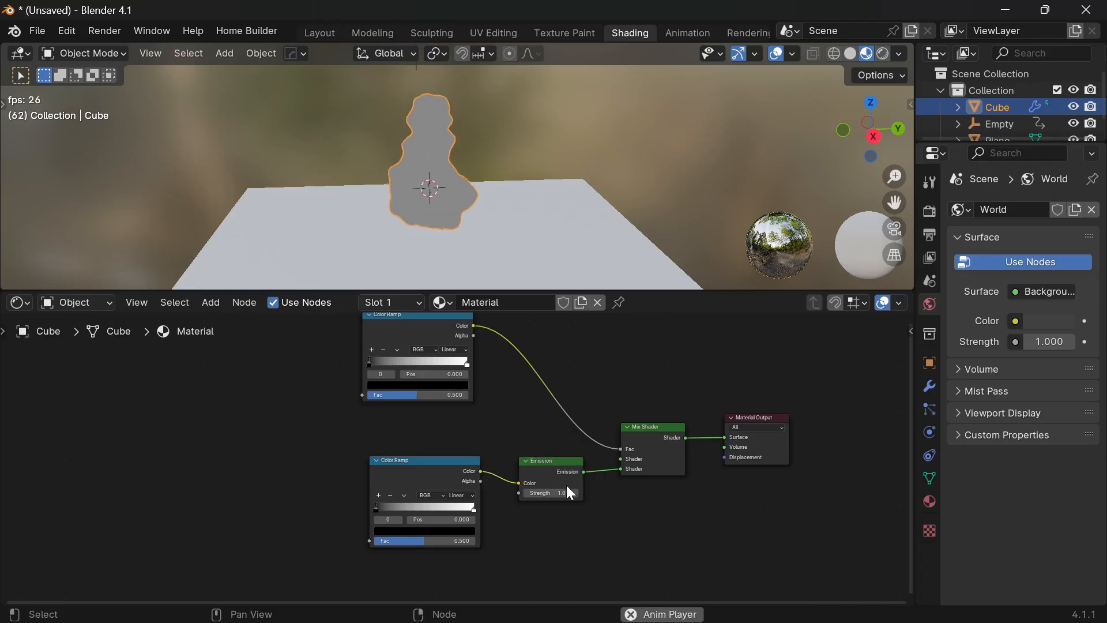
Enable Bloom in the scene's EEVEE render settings.
left_click(931, 210)
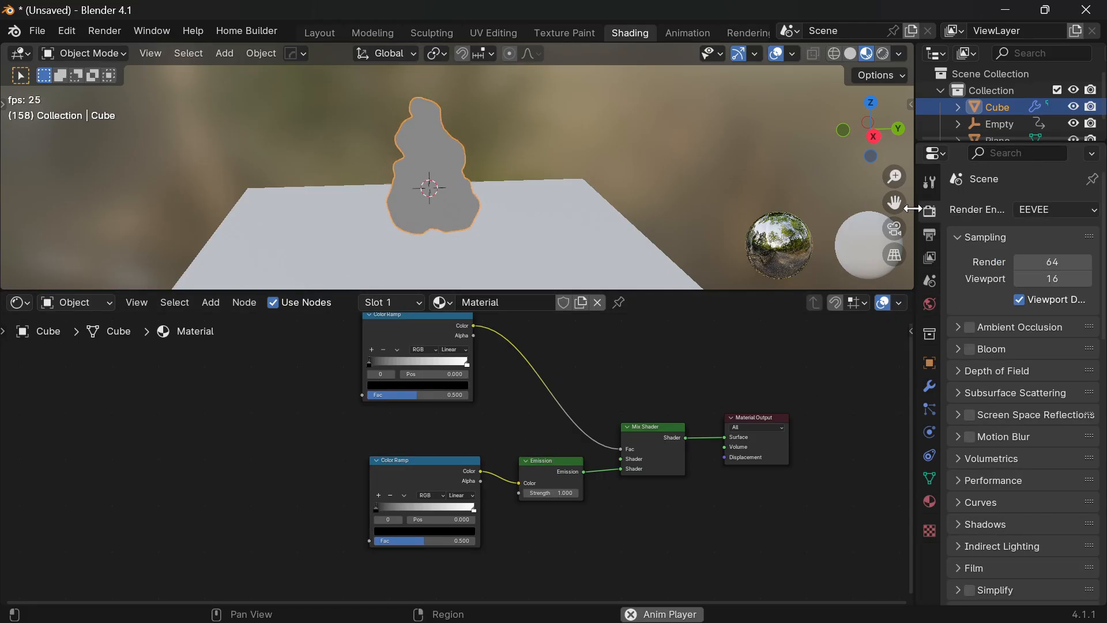
left_click(971, 348)
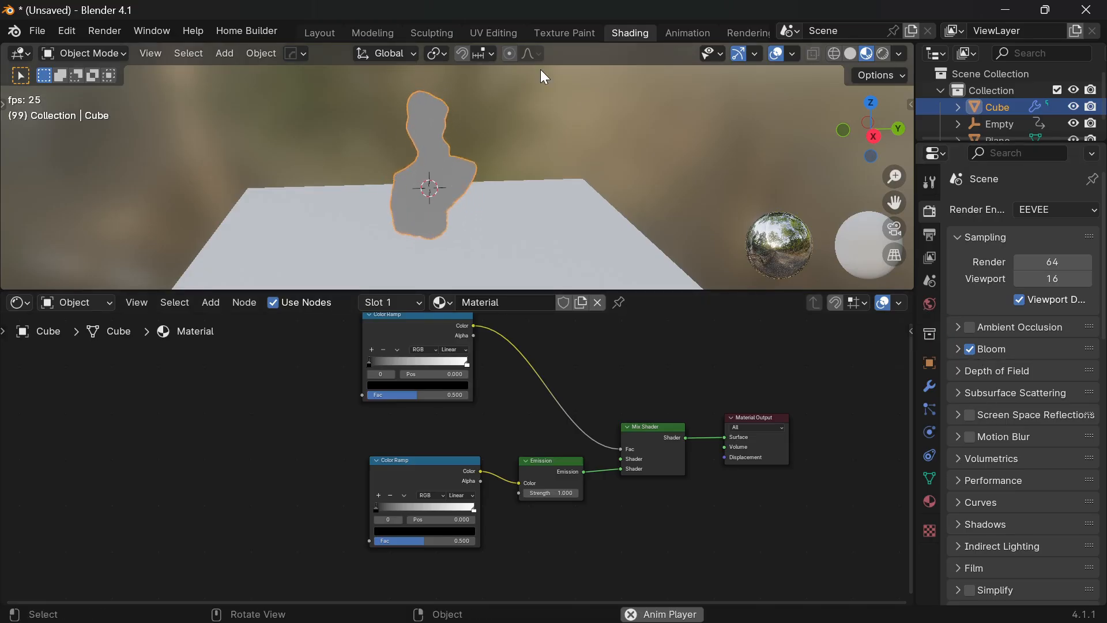
Switch the node area to the Compositor with Use Nodes enabled and set the viewport shading's Compositor option to Always.
left_click(19, 302)
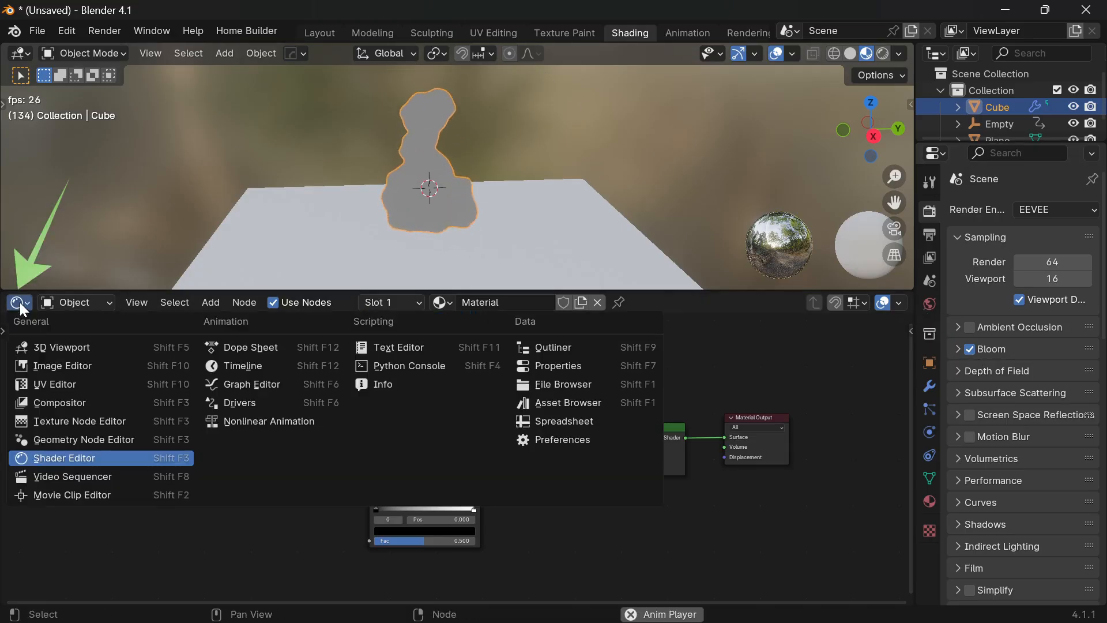
left_click(60, 403)
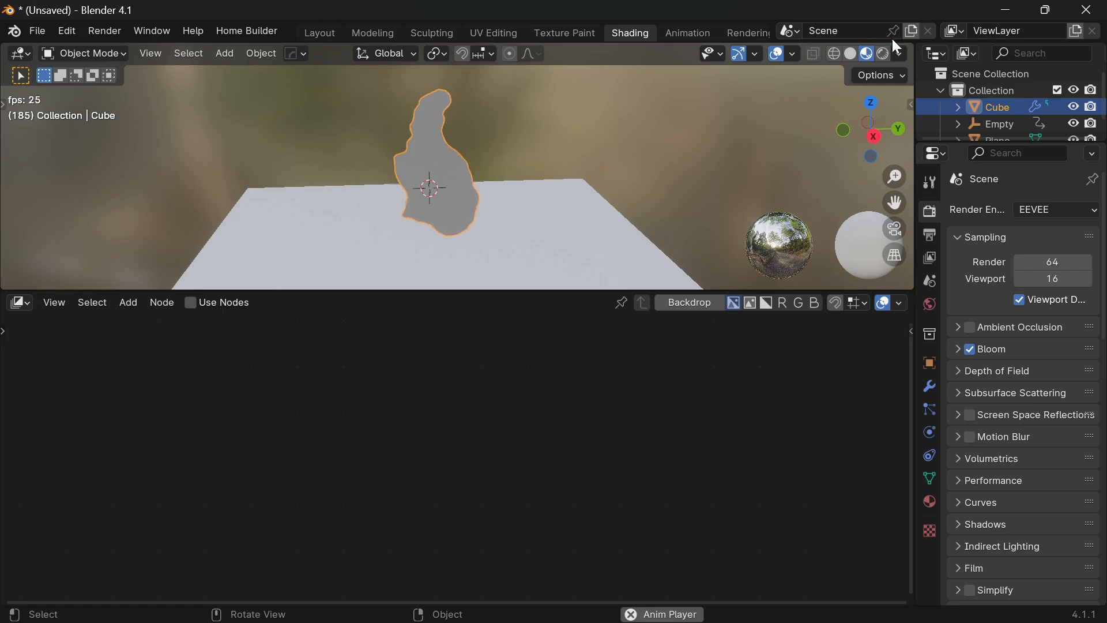
left_click(900, 53)
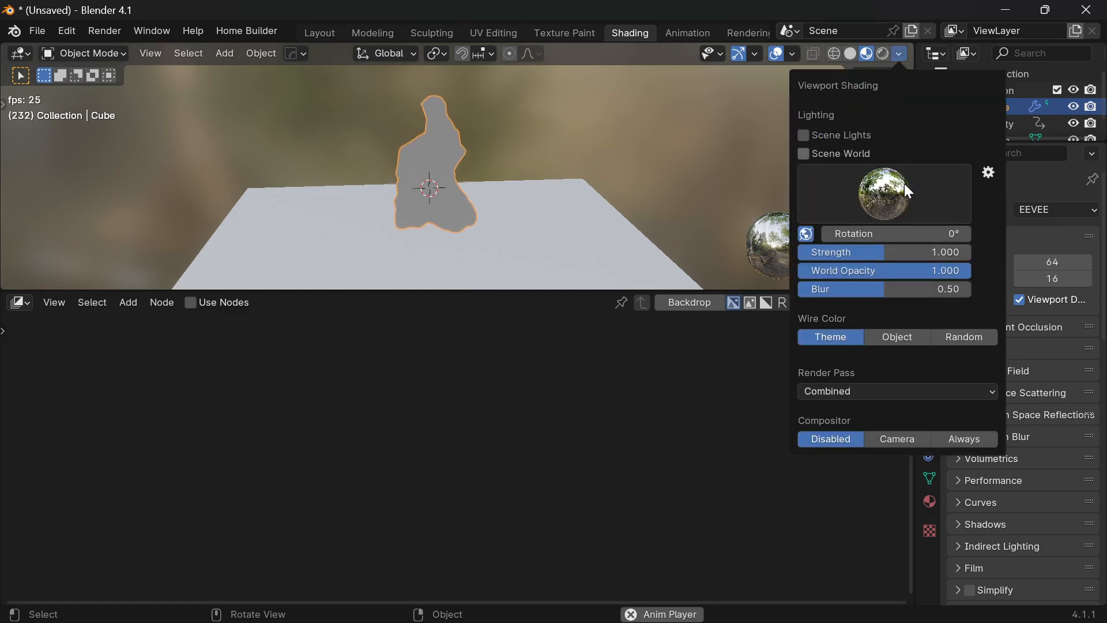
left_click(959, 439)
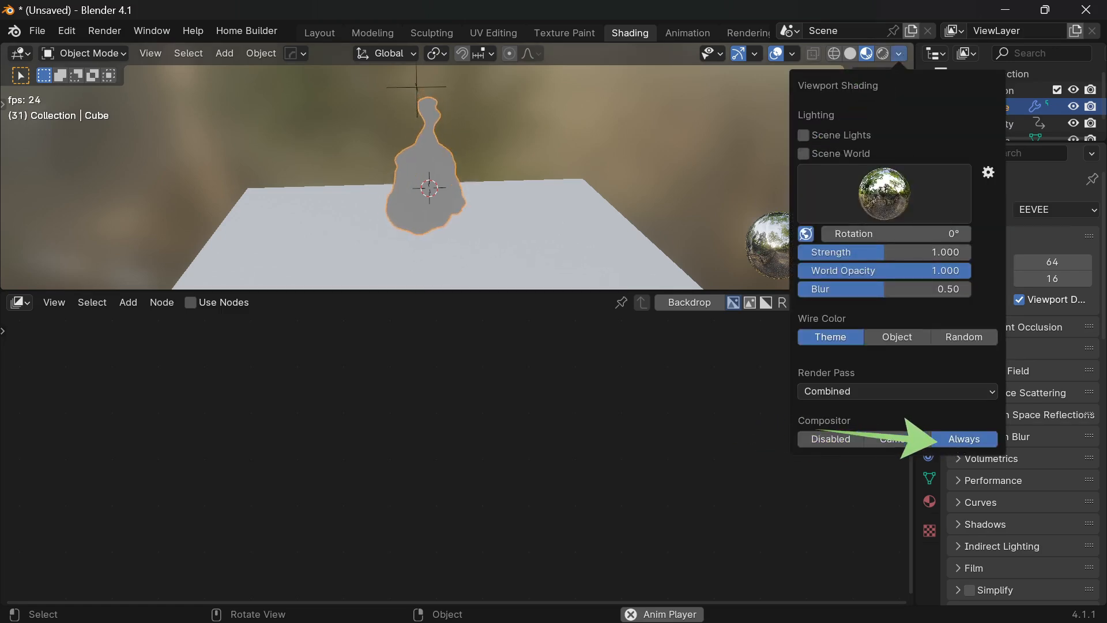
left_click(190, 302)
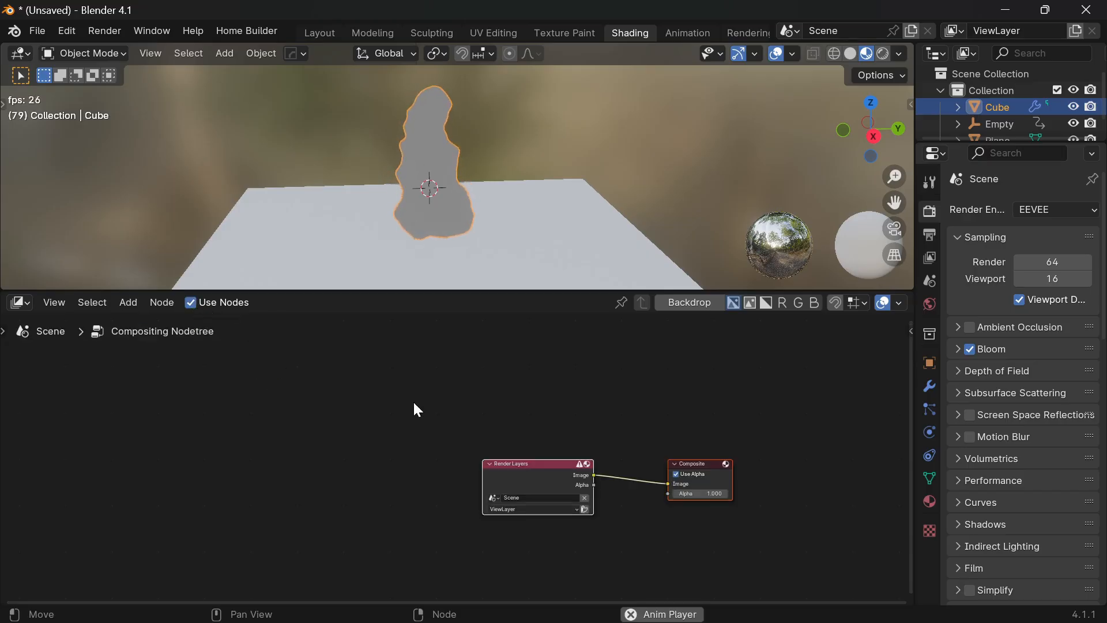
Add a Glare node on the link between the Render Layers and Composite nodes.
left_click(586, 411)
middle_click_drag(585, 410, 526, 404)
key("shift+a")
left_click(490, 372)
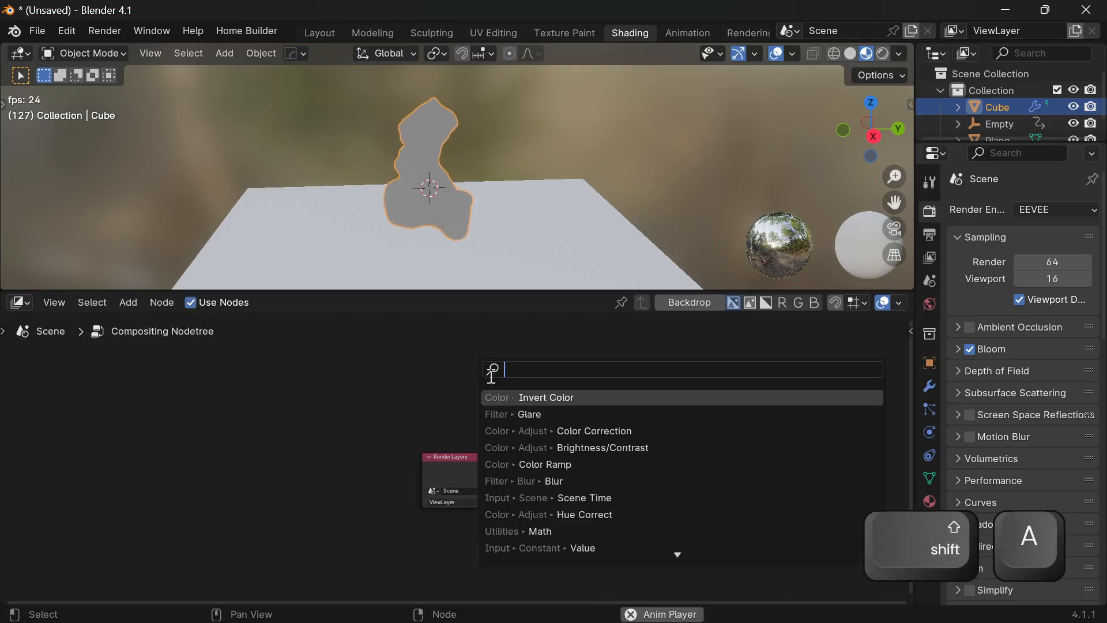
type("gl")
left_click(611, 397)
left_click(558, 425)
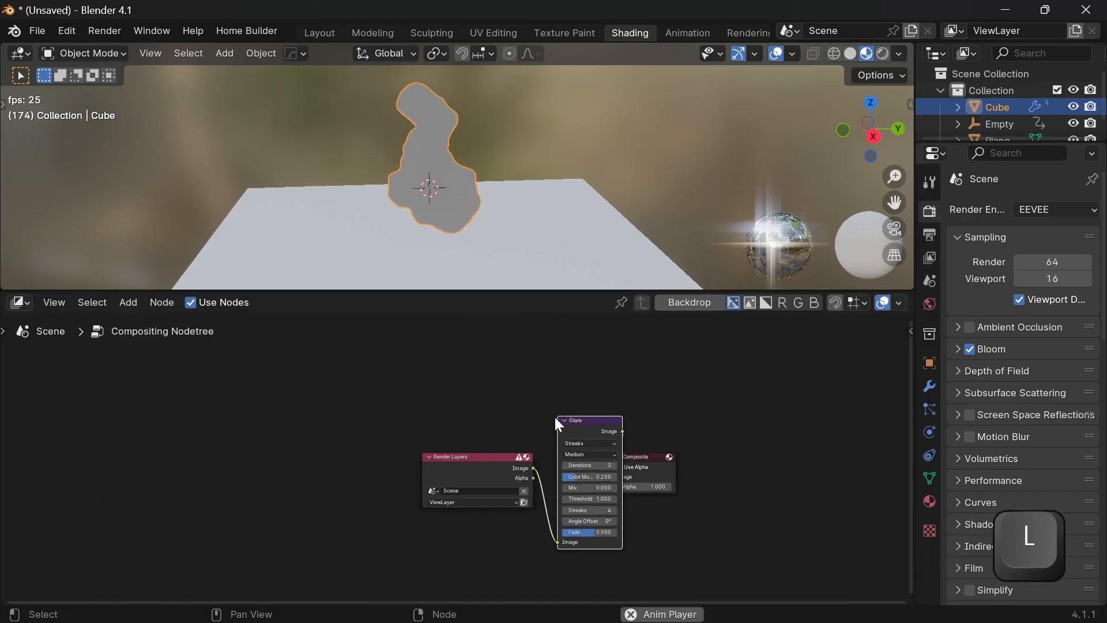
Try the Simple Star type on the Glare node and settle on Fog Glow.
middle_click_drag(679, 425, 619, 382)
scroll(614, 383, "up", 3)
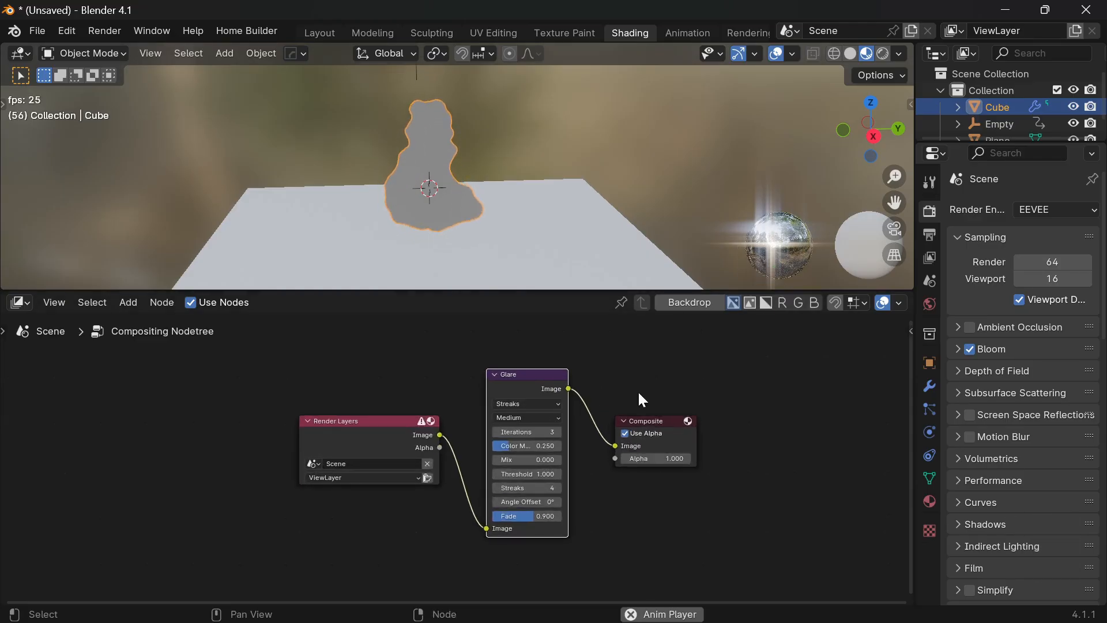
scroll(623, 406, "up", 3)
middle_click_drag(579, 426, 505, 446, "shift")
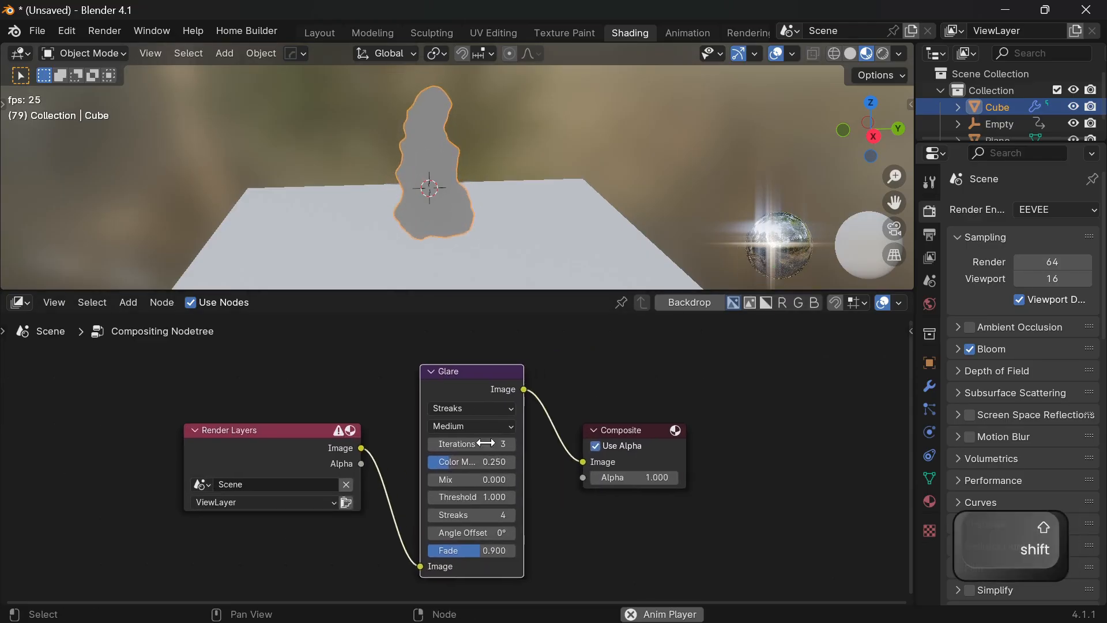
left_click(476, 408)
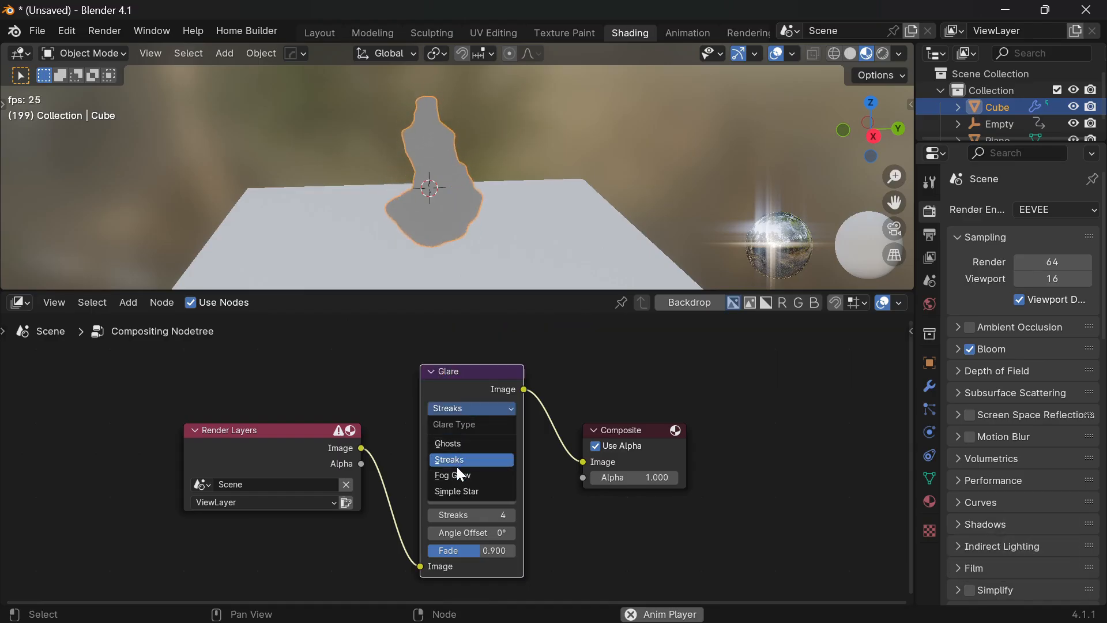
left_click(458, 491)
left_click(462, 407)
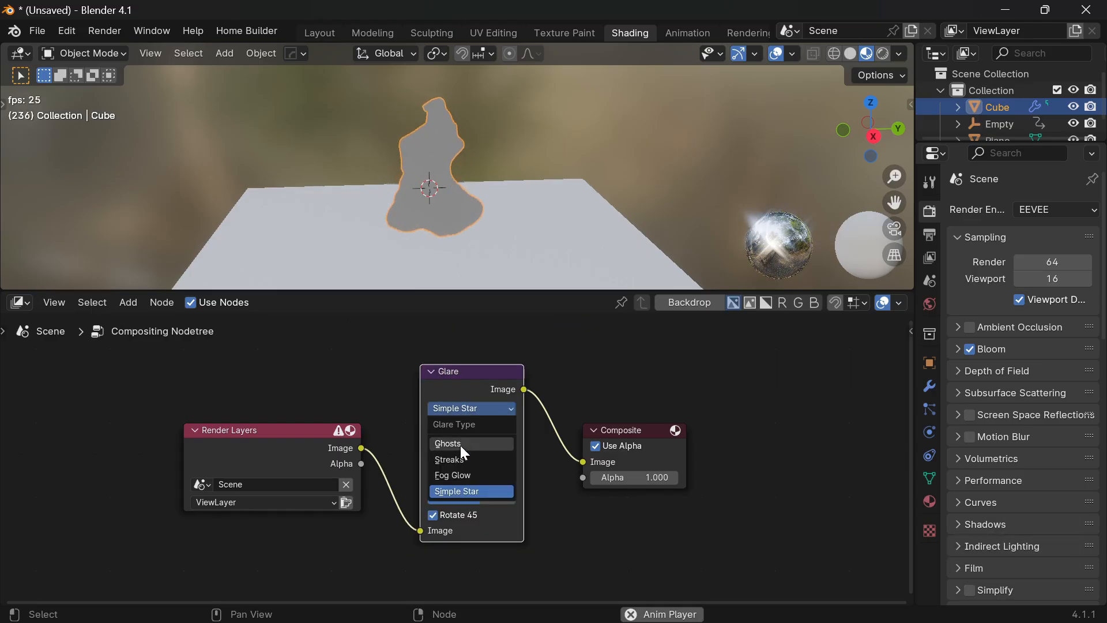
left_click(460, 476)
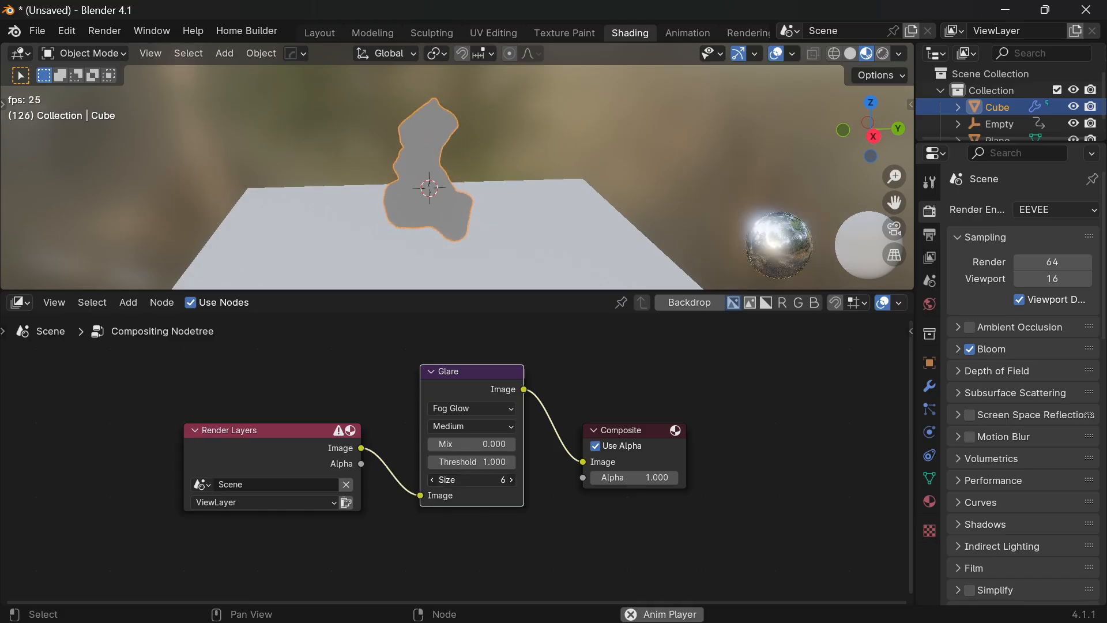
left_click(519, 535)
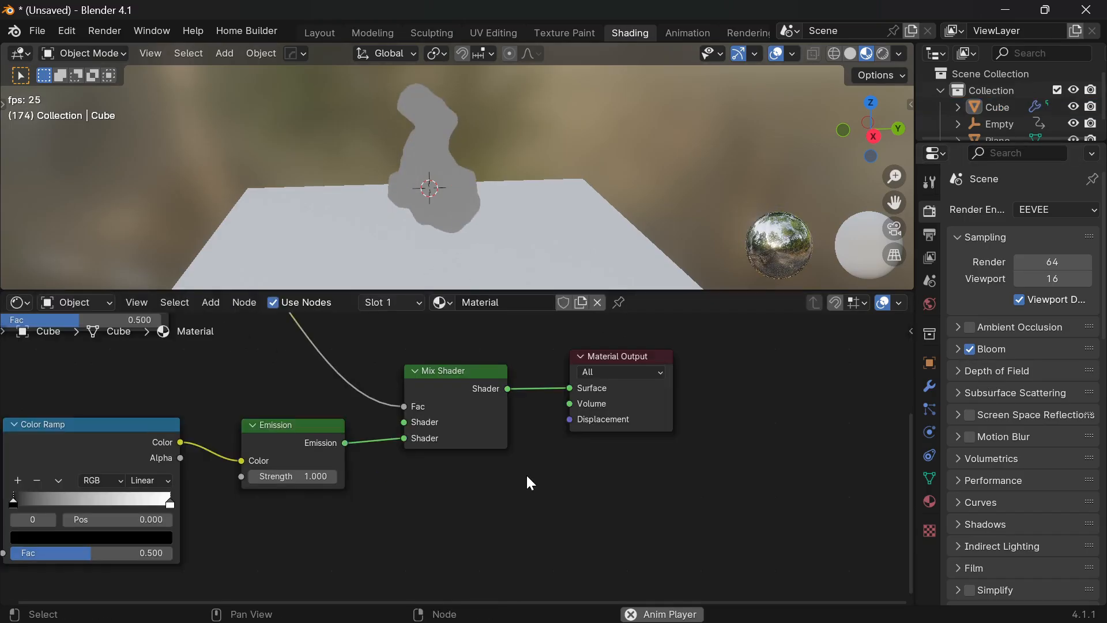
Review the viewport shading options and switch the 3D viewport to Rendered shading.
scroll(526, 473, "up", 1)
scroll(517, 445, "down", 2)
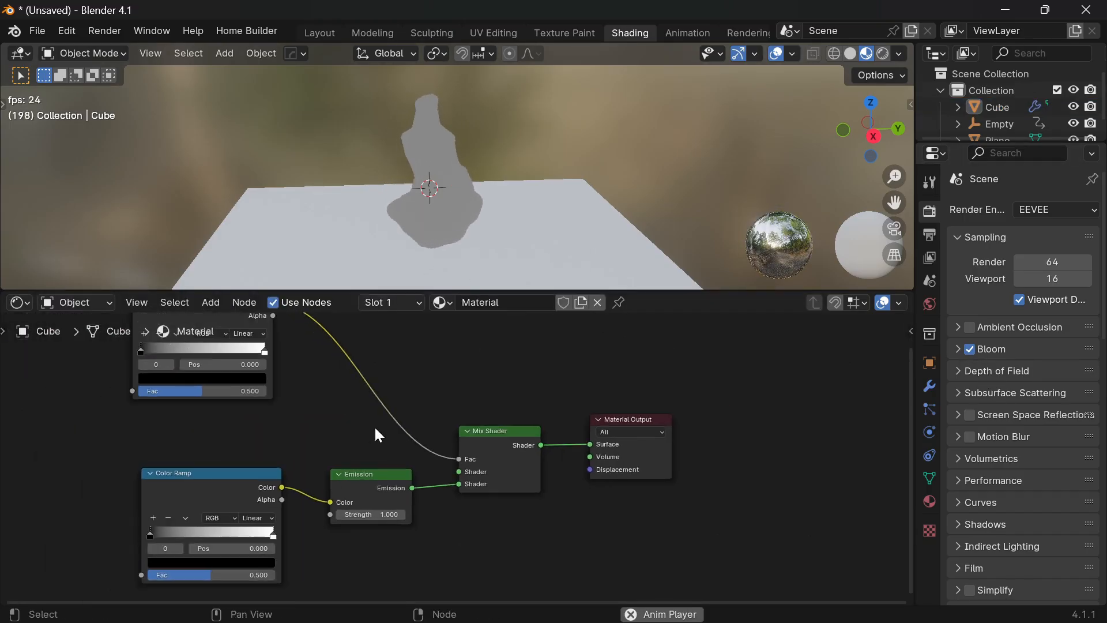
middle_click_drag(375, 428, 448, 402)
scroll(449, 402, "up", 1)
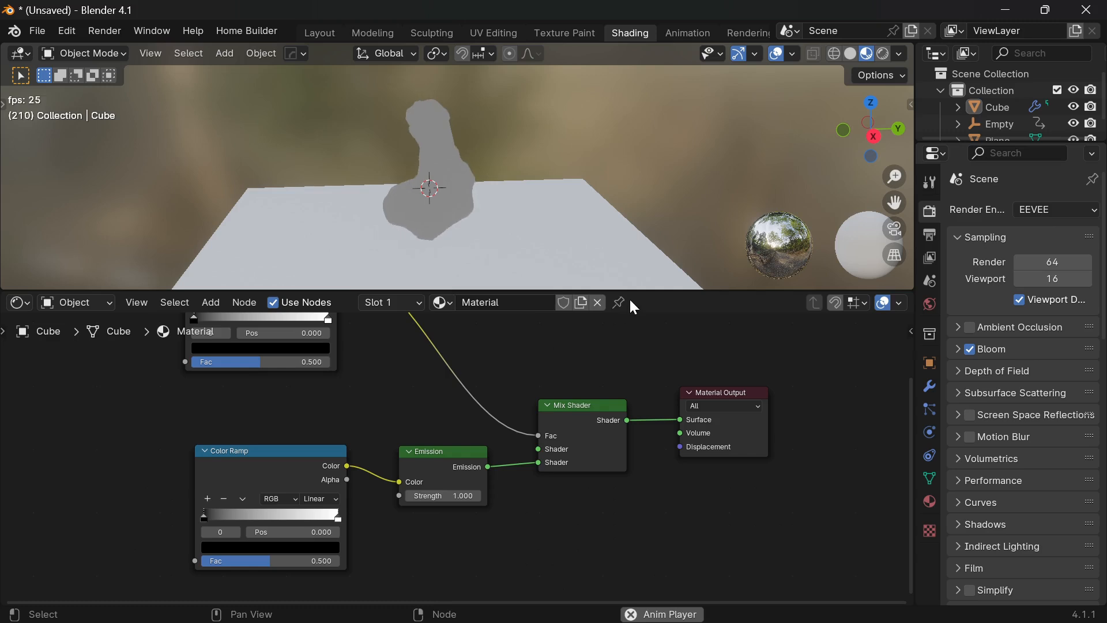
left_click(899, 53)
left_click(818, 438)
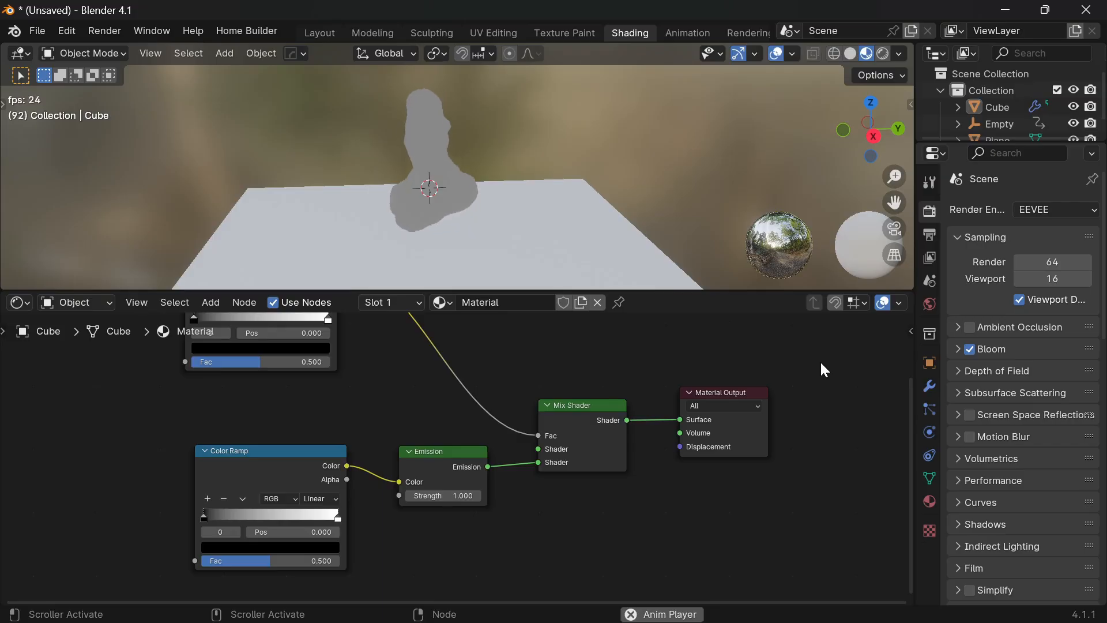
left_click(883, 53)
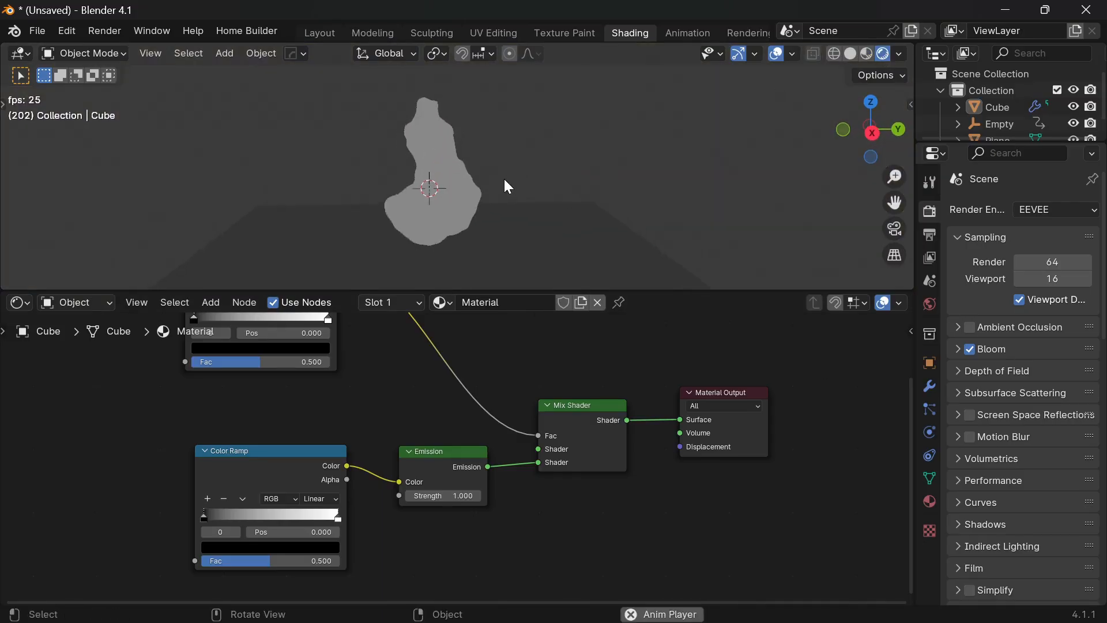
left_click(899, 53)
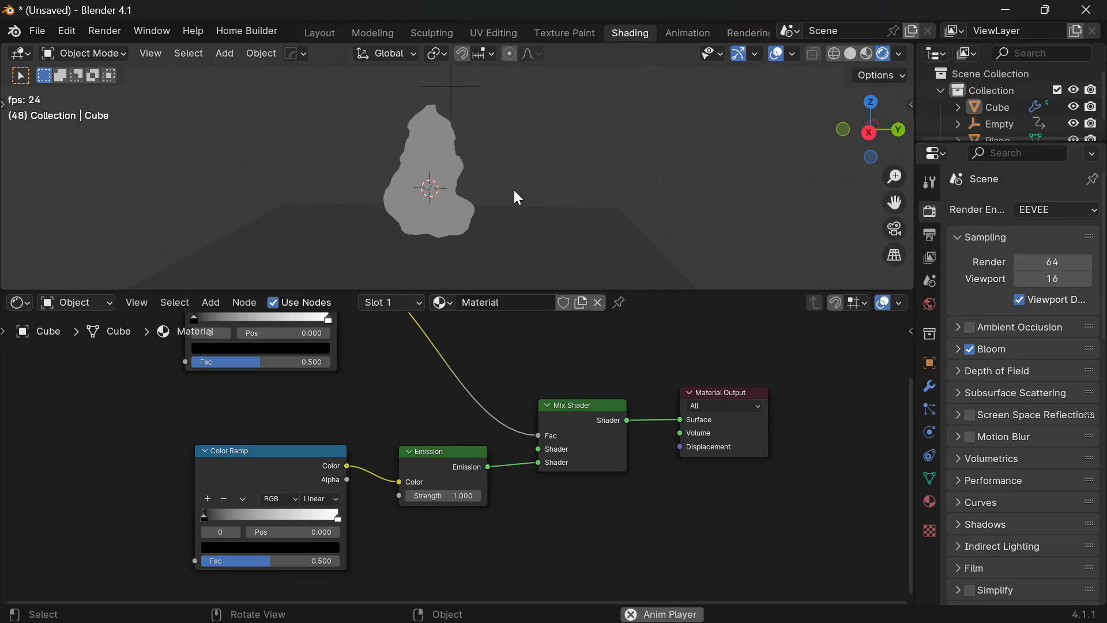
middle_click_drag(490, 203, 494, 192)
Add a Mix Color node and connect its Result to the Fac input of the Color Ramp driving the Mix Shader.
key("shift+a")
type("mix")
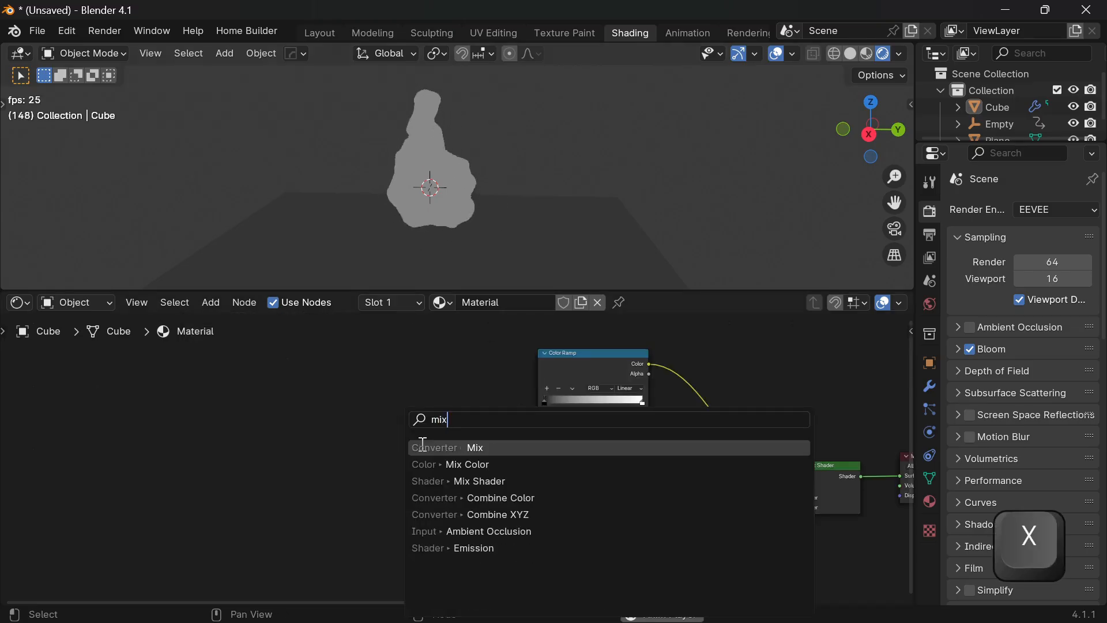
left_click(496, 464)
left_click(376, 368)
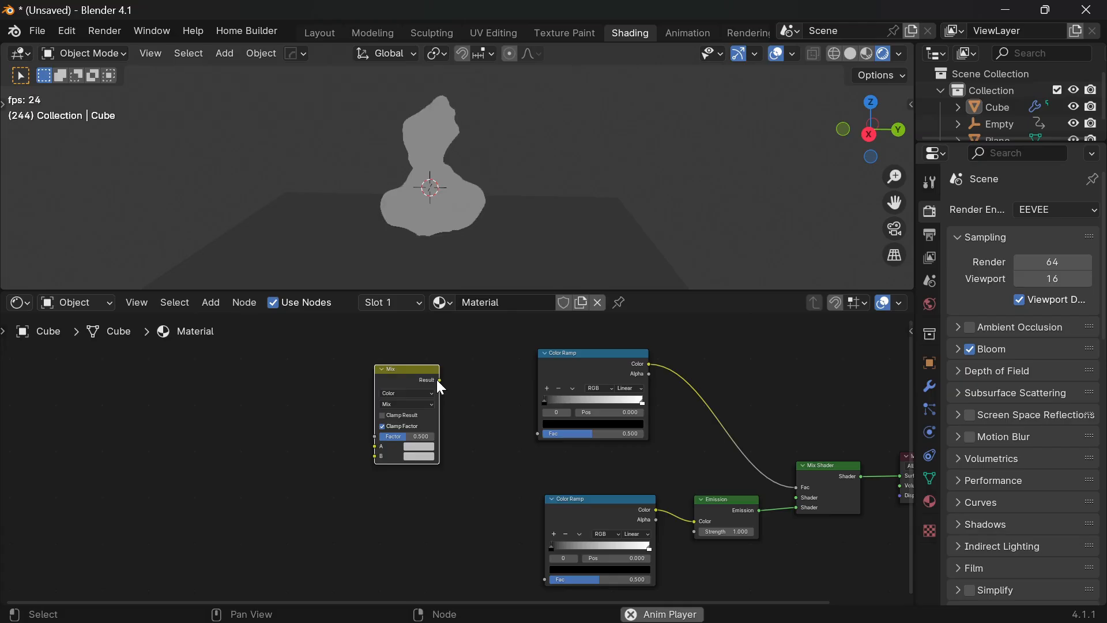
left_click_drag(439, 380, 537, 434)
left_click_drag(415, 375, 450, 371)
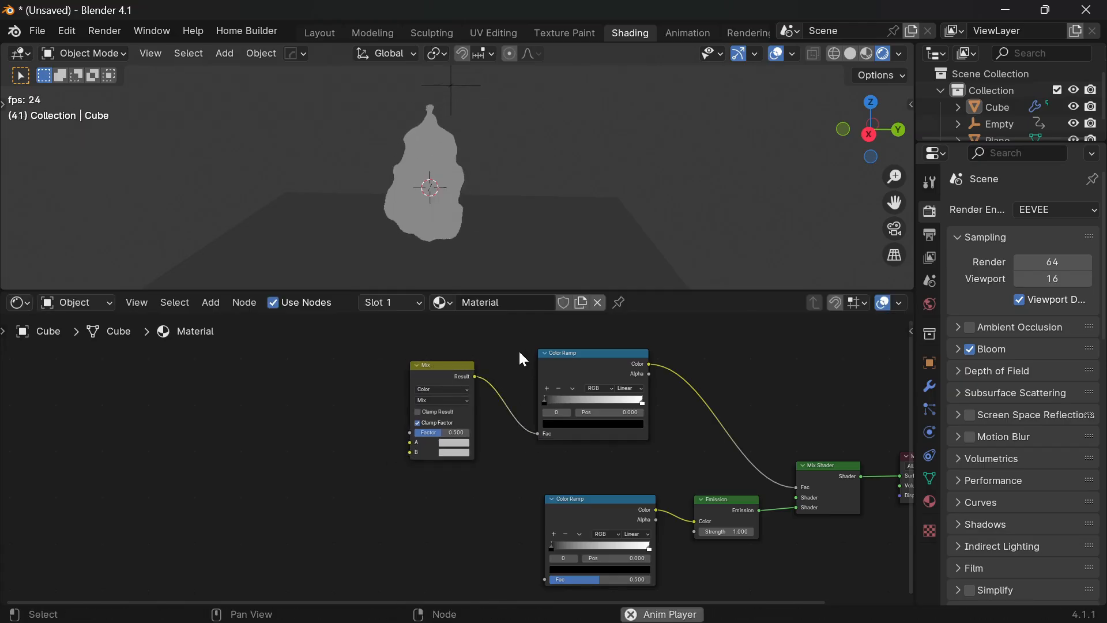
Duplicate the upper Color Ramp before the Mix node and connect the copy's Color to input A.
middle_click_drag(494, 403, 506, 408)
left_click(592, 385)
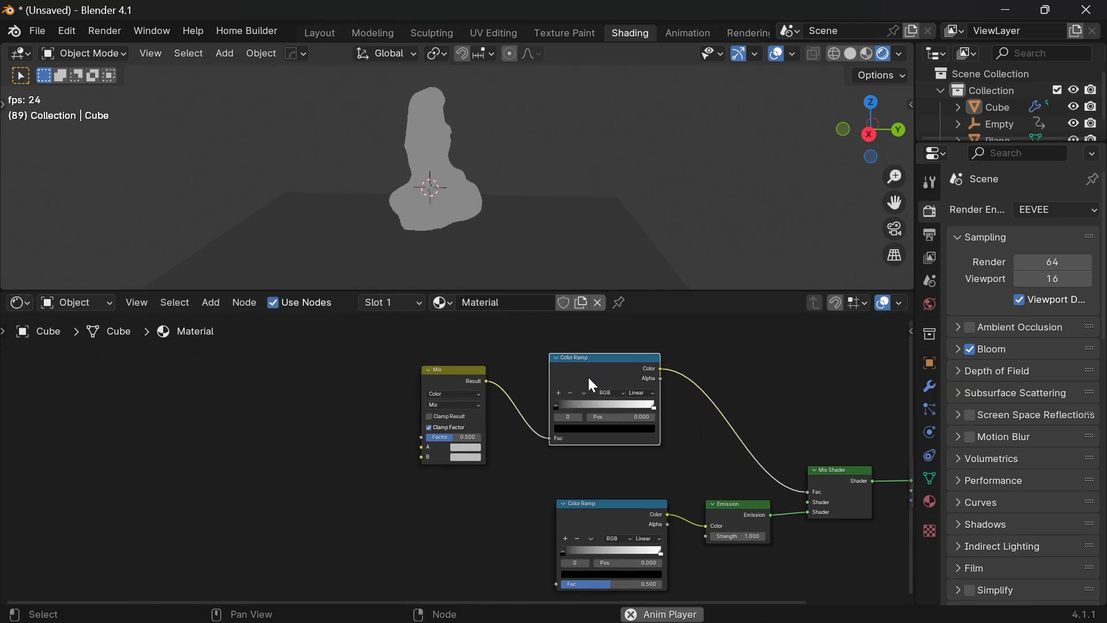
key("shift+d")
left_click(245, 352)
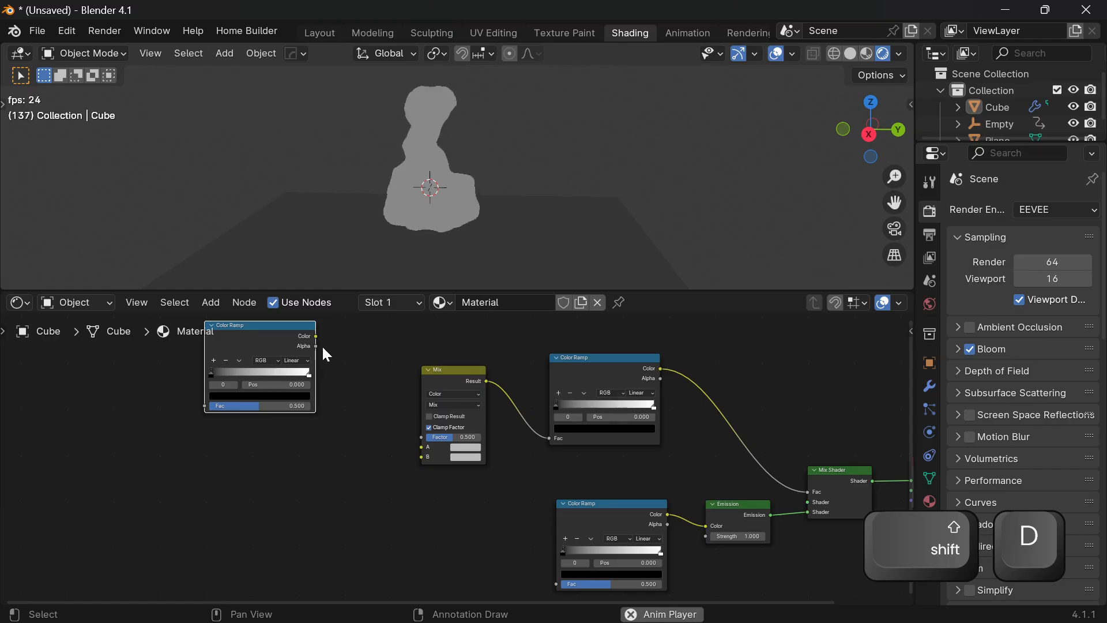
left_click_drag(316, 335, 422, 447)
Duplicate the Color Ramp feeding input A and connect the new copy's Color to the Mix node's input B.
left_click(281, 351)
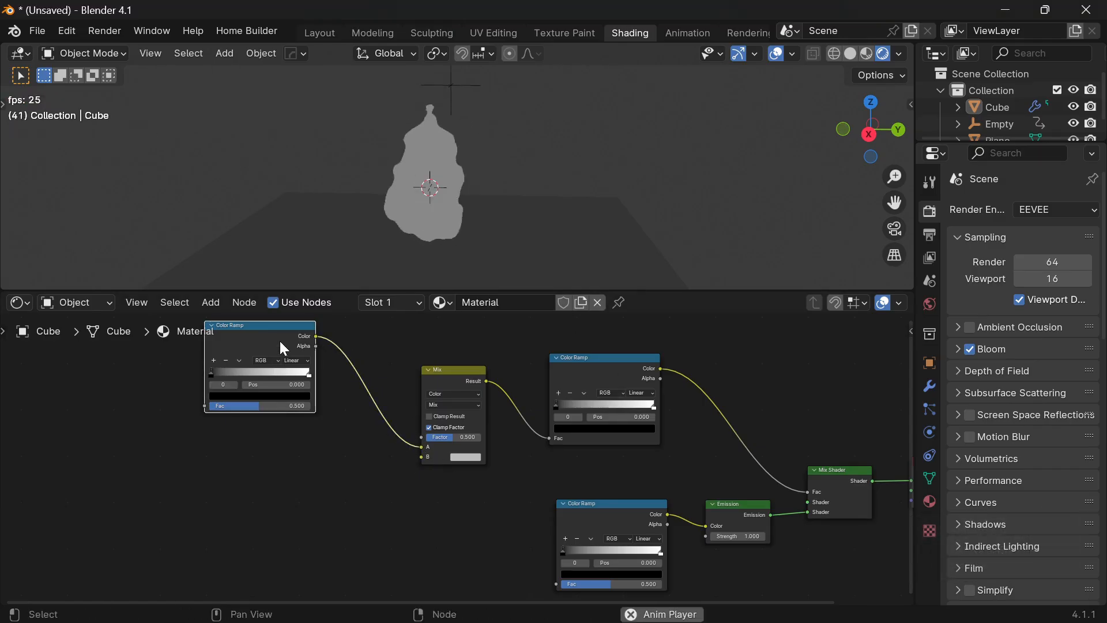
key("shift+d")
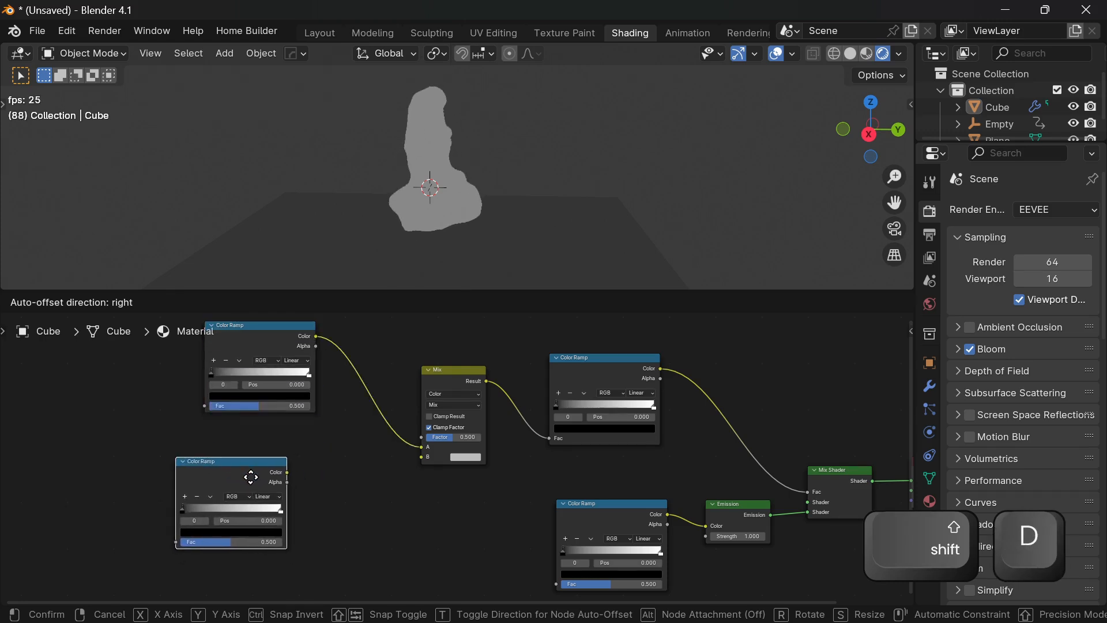
left_click(267, 477)
left_click_drag(303, 472, 424, 457)
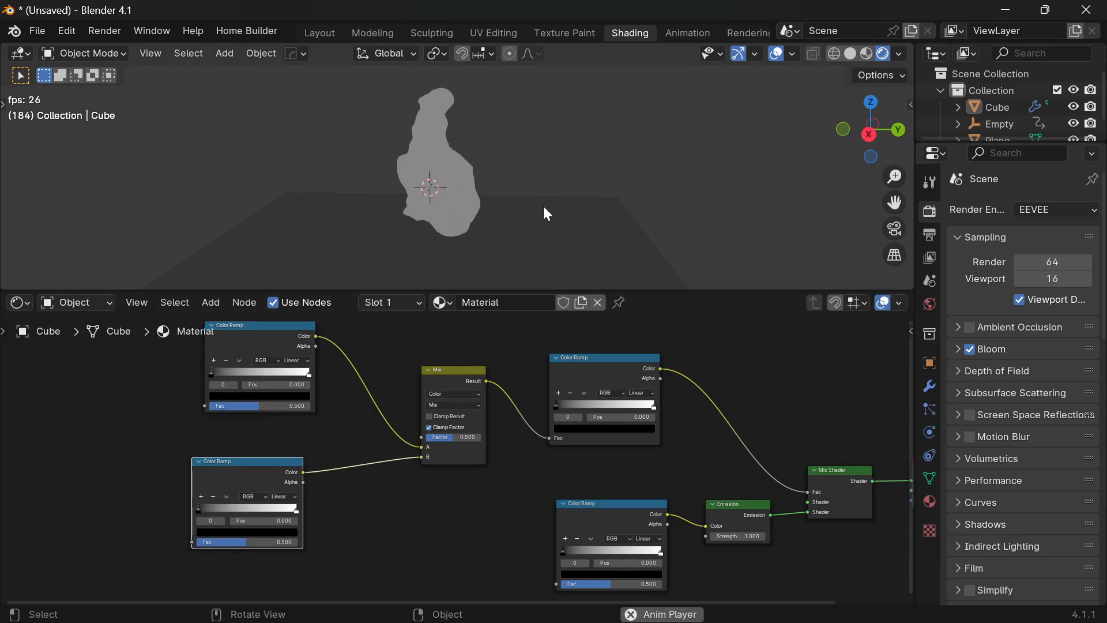
Raise the Emission node's Strength to 9.300.
middle_click_drag(657, 363, 566, 489)
middle_click_drag(497, 524, 519, 518)
scroll(512, 513, "down", 1)
scroll(500, 484, "up", 3)
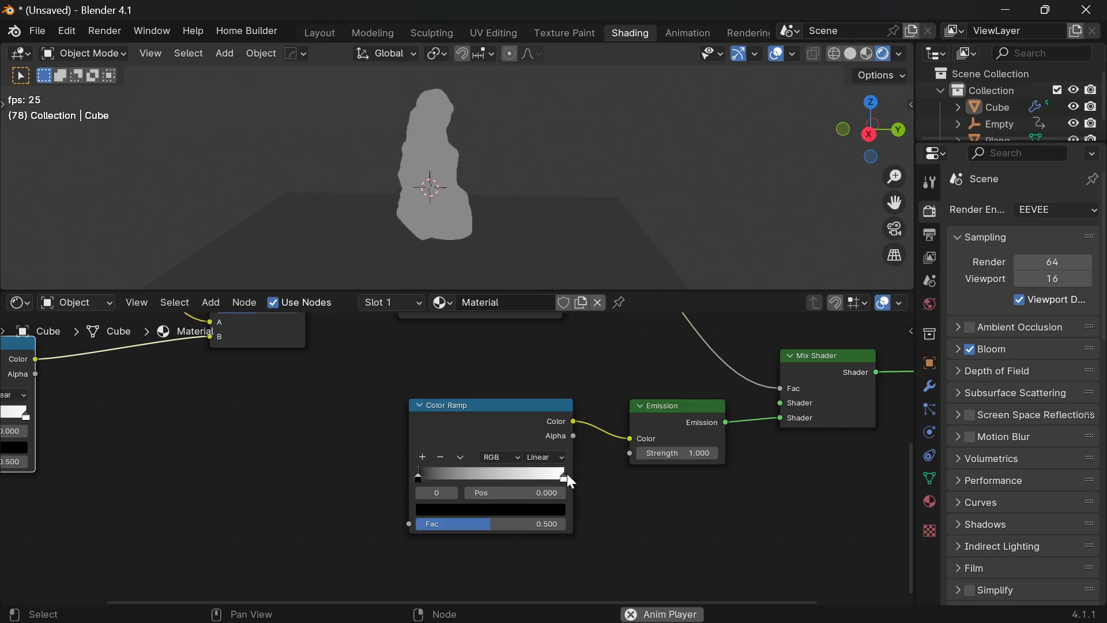
left_click_drag(669, 453, 718, 453)
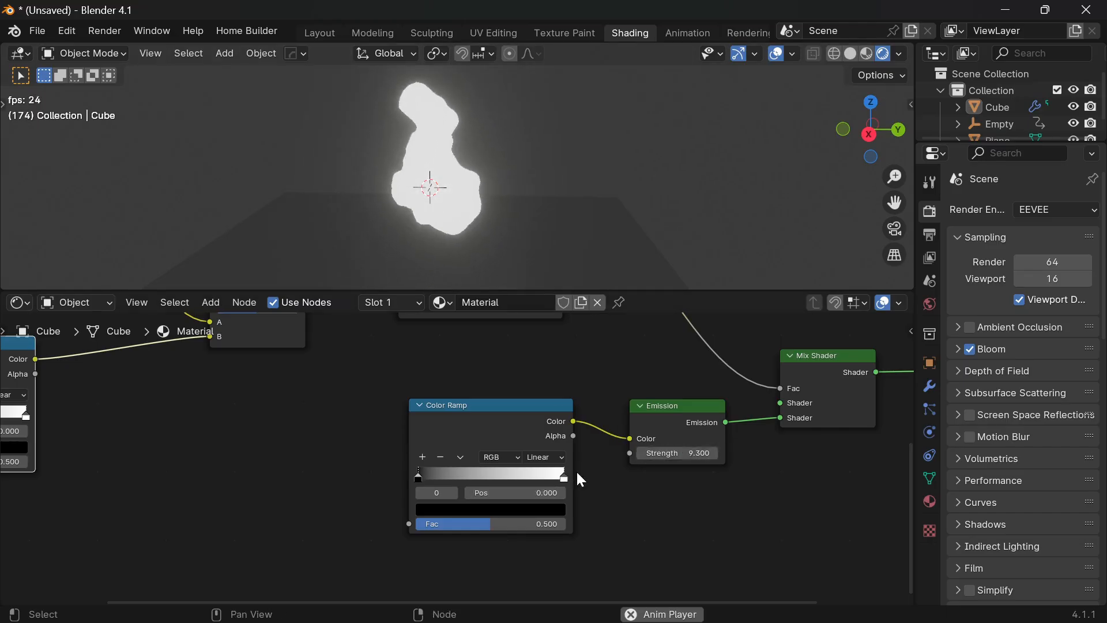
Colour the emission Color Ramp's white stop golden yellow with Hue 0.106 and Saturation 1.000, and move its black stop to position 0.254.
left_click(565, 477)
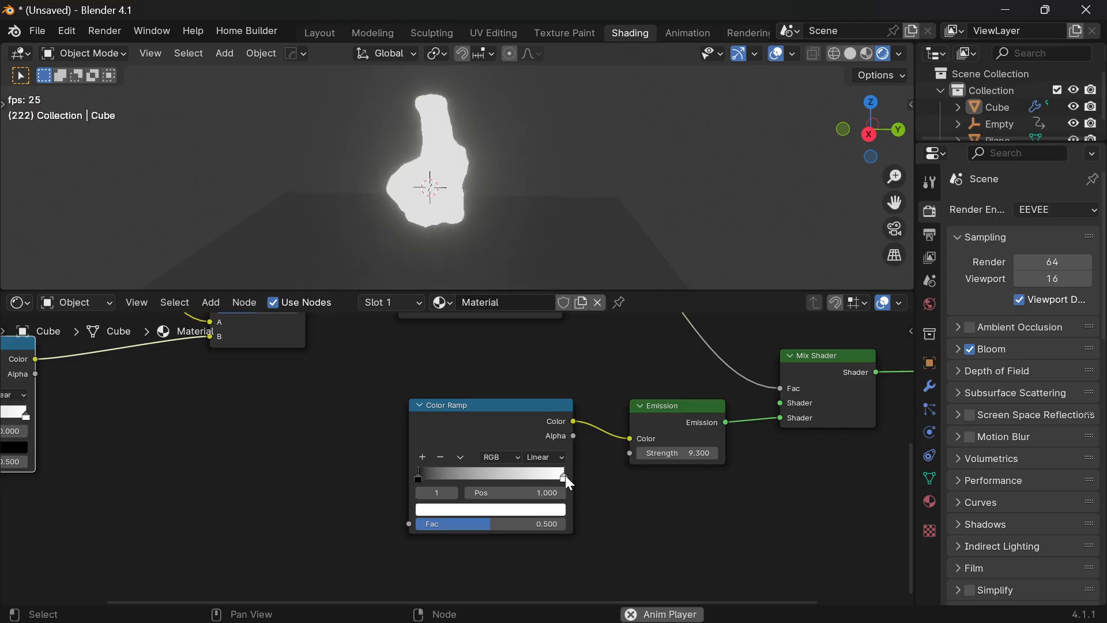
scroll(552, 513, "up", 2)
left_click(546, 520)
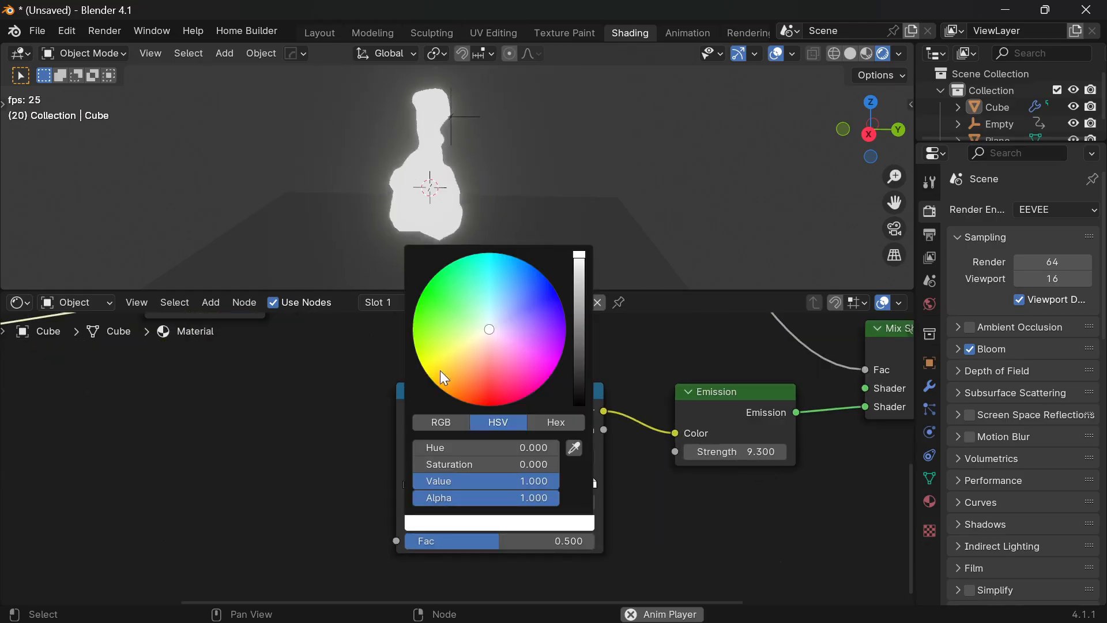
left_click_drag(440, 370, 431, 379)
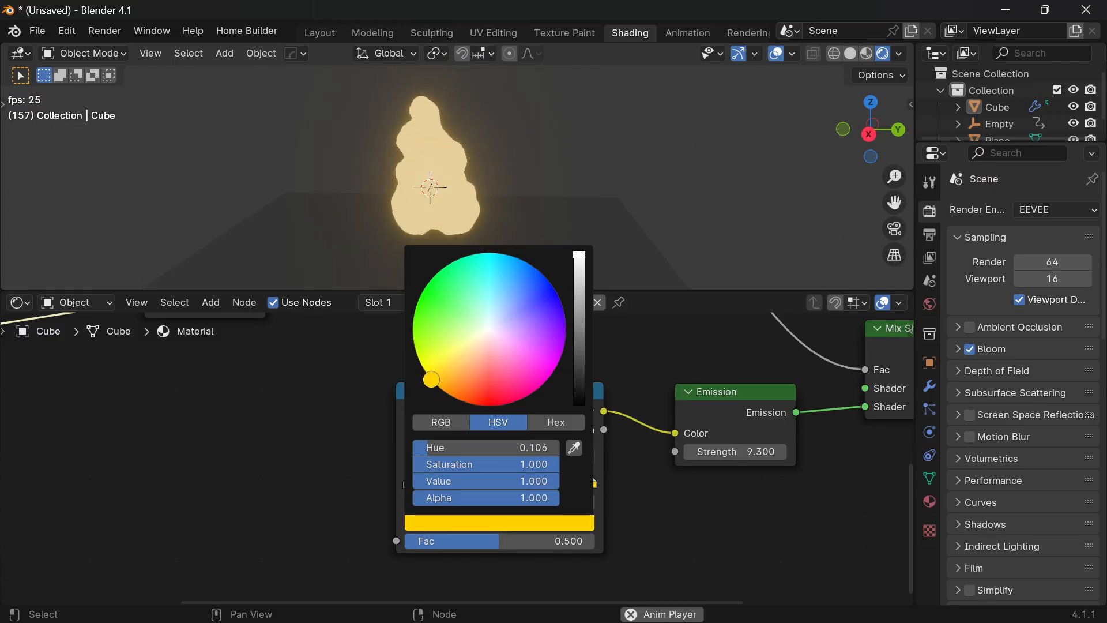
left_click_drag(404, 484, 457, 505)
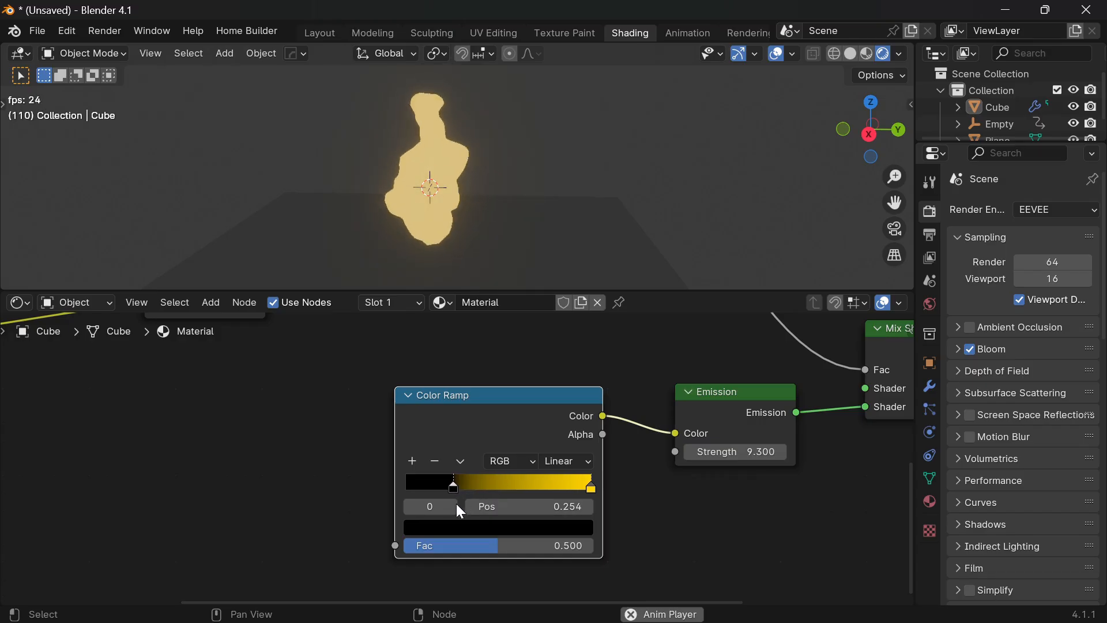
Set the emission Color Ramp's interpolation to B-Spline and add a stop at position 0.752.
left_click(562, 461)
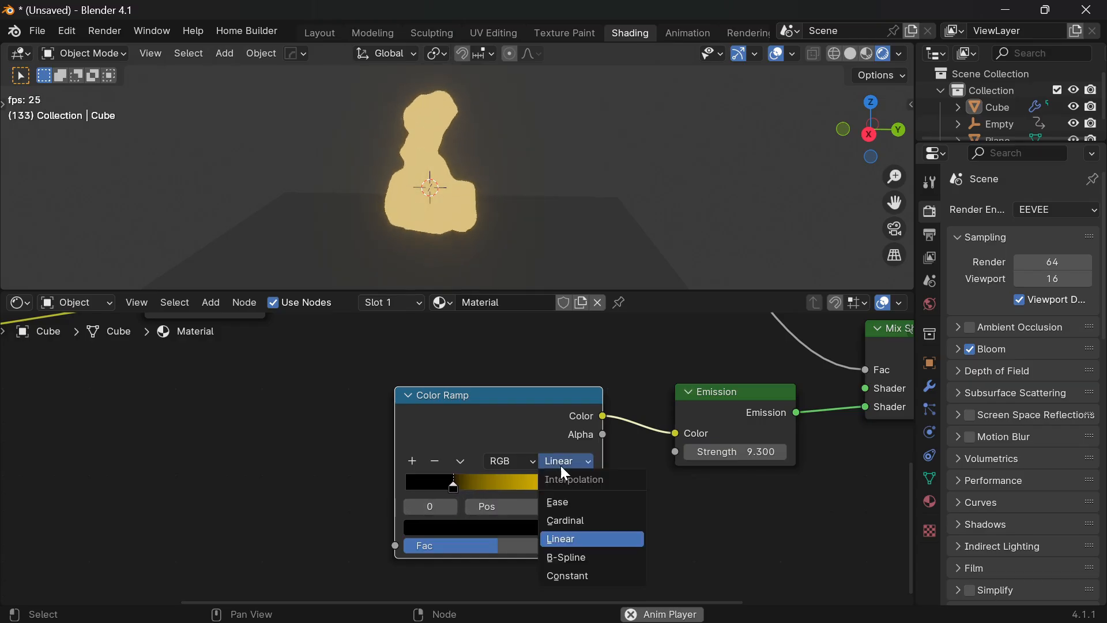
left_click(579, 555)
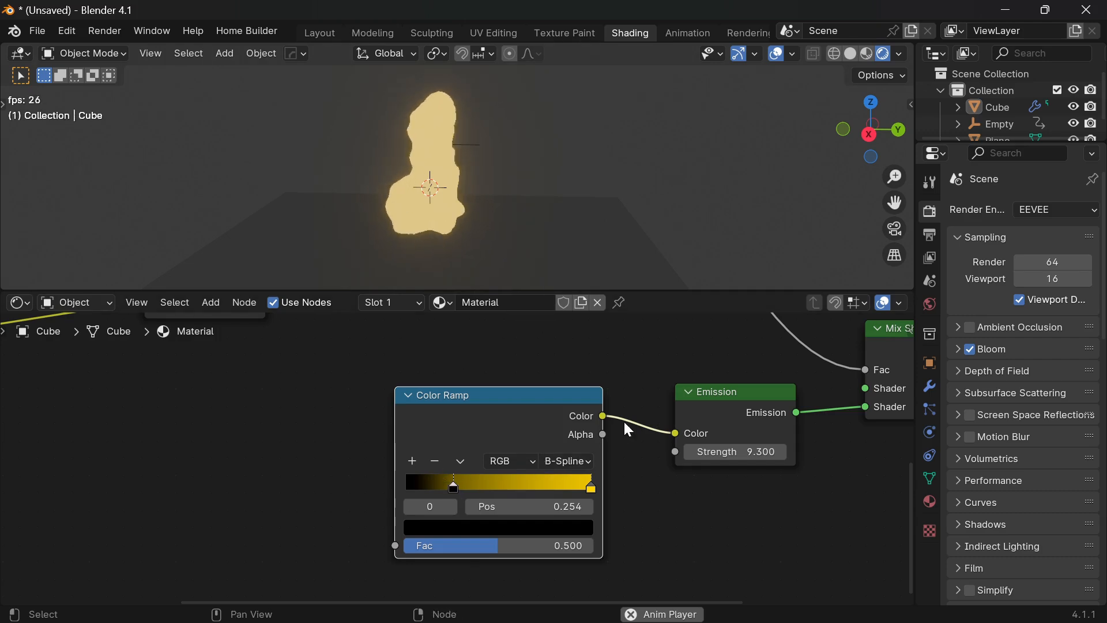
left_click(546, 483, "ctrl")
scroll(549, 513, "up", 1)
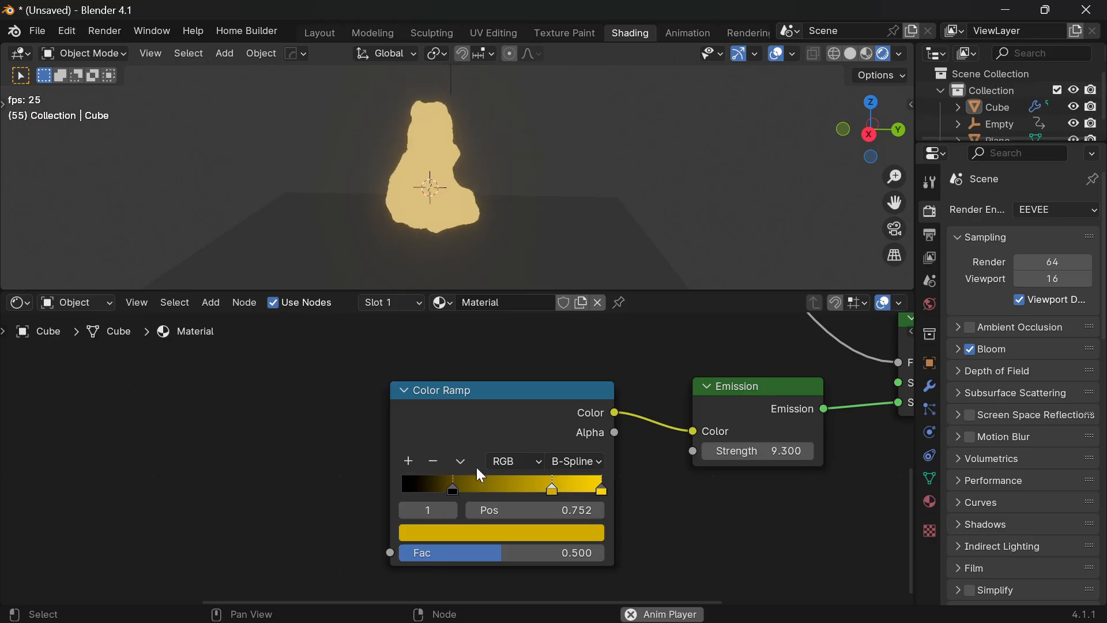
left_click(408, 460)
left_click(408, 460)
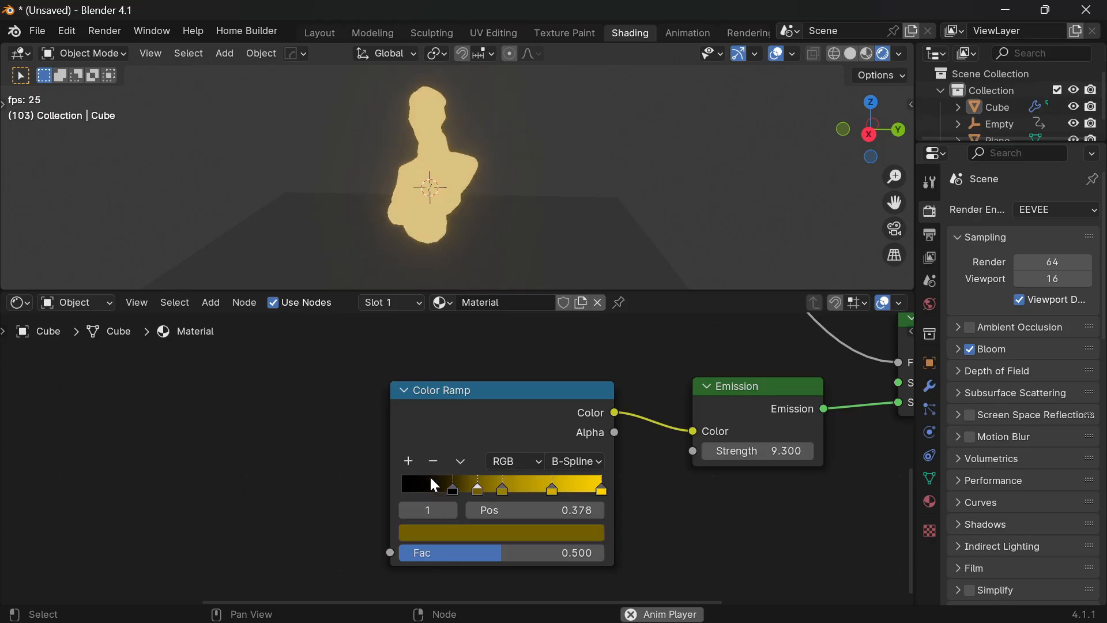
key("ctrl+z")
key("ctrl+z")
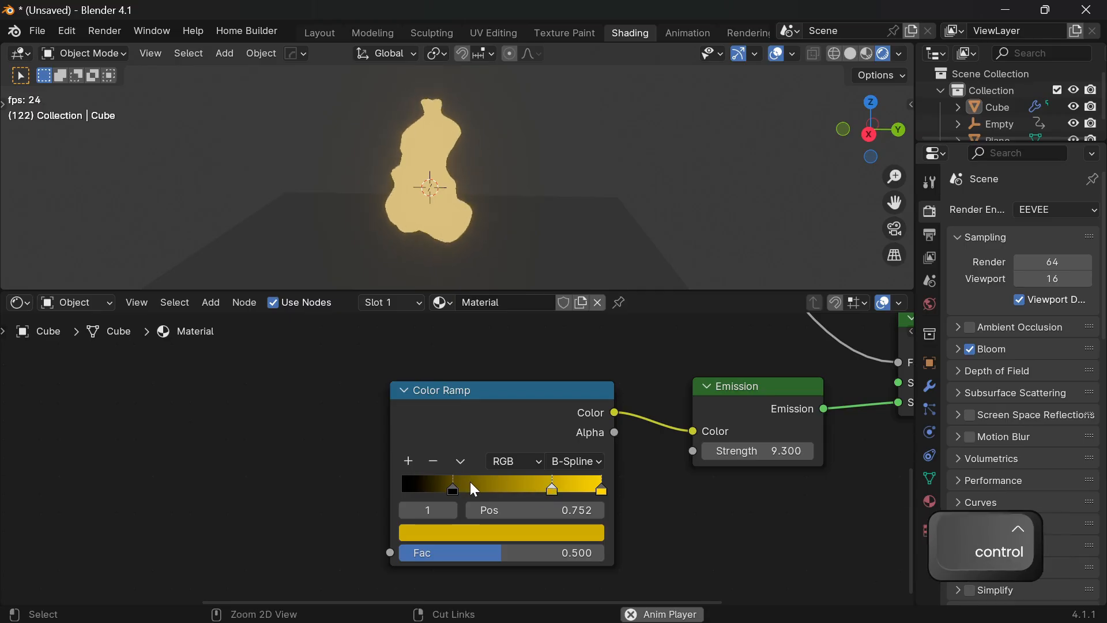
left_click(491, 483, "ctrl")
left_click(415, 482, "ctrl")
key("ctrl+z")
key("ctrl+z")
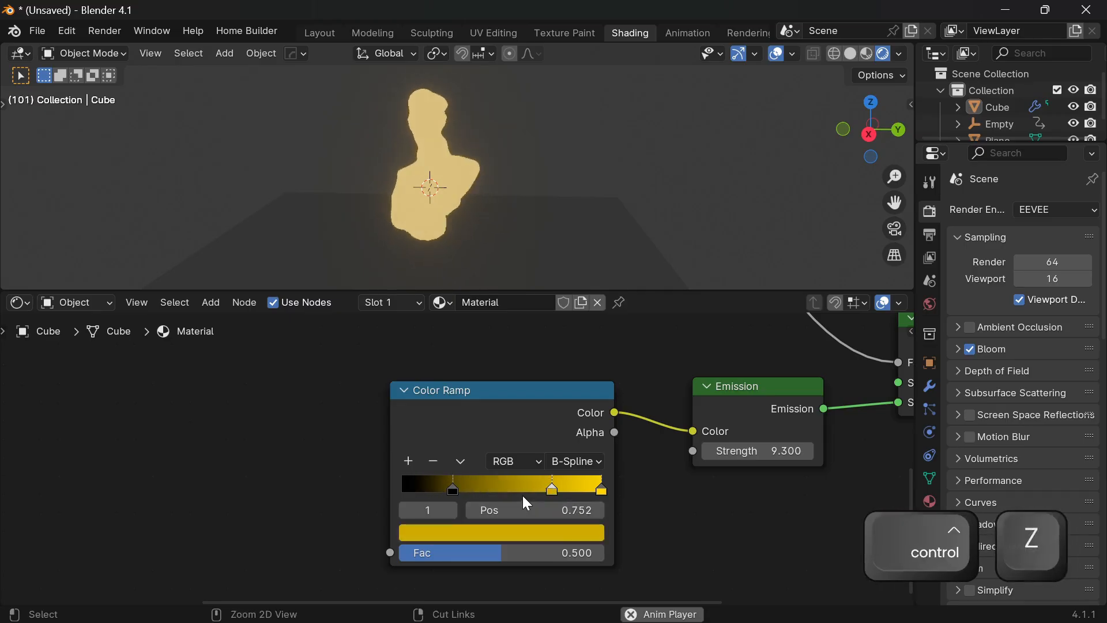
Recolour the emission Color Ramp's 0.752 stop dark orange with Hue 0.074, Saturation 0.996 and Value 0.484.
left_click(574, 533)
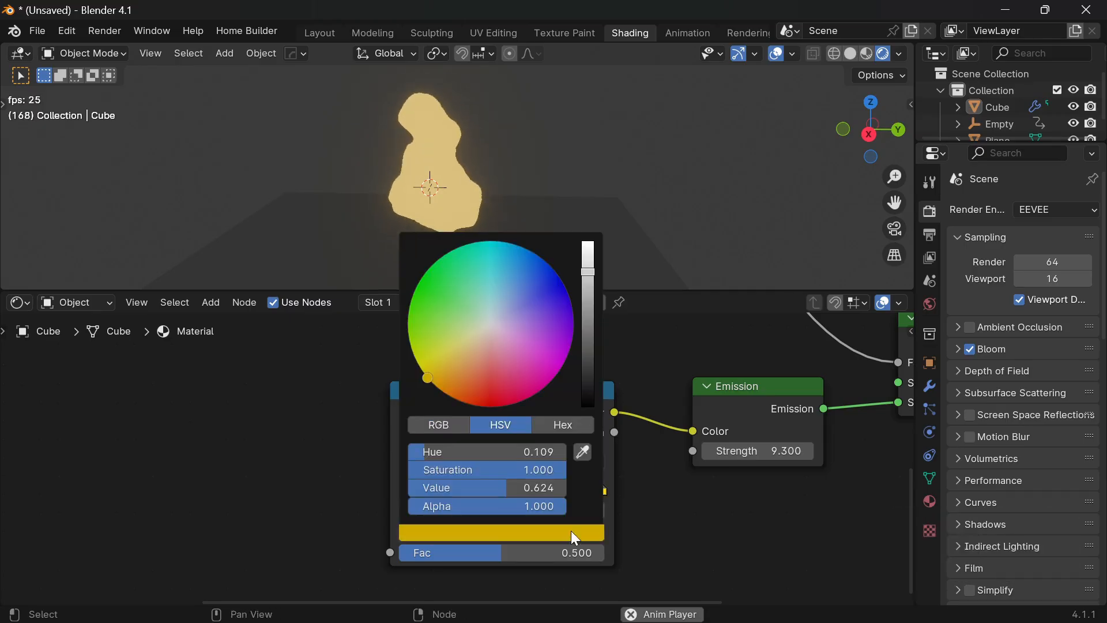
left_click(422, 369)
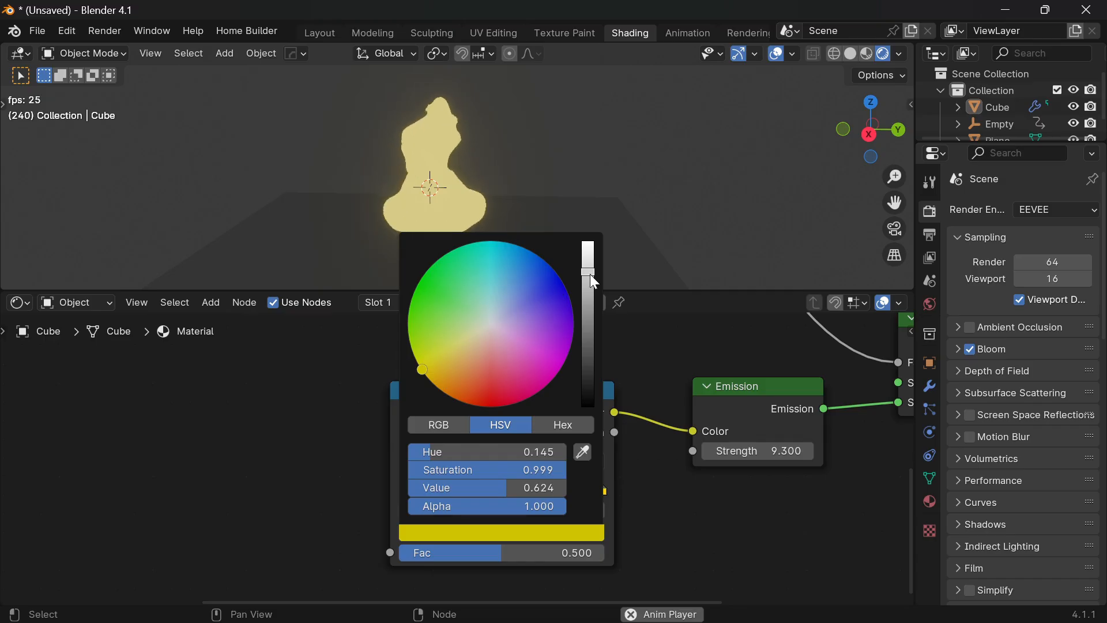
left_click_drag(589, 275, 588, 286)
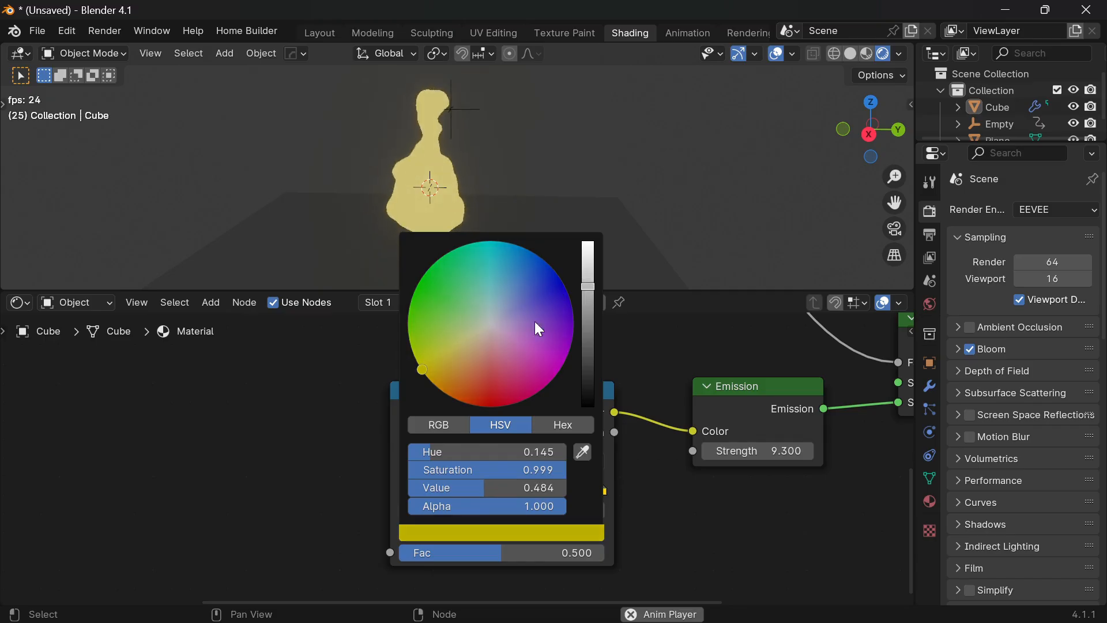
left_click(448, 389)
left_click(438, 384)
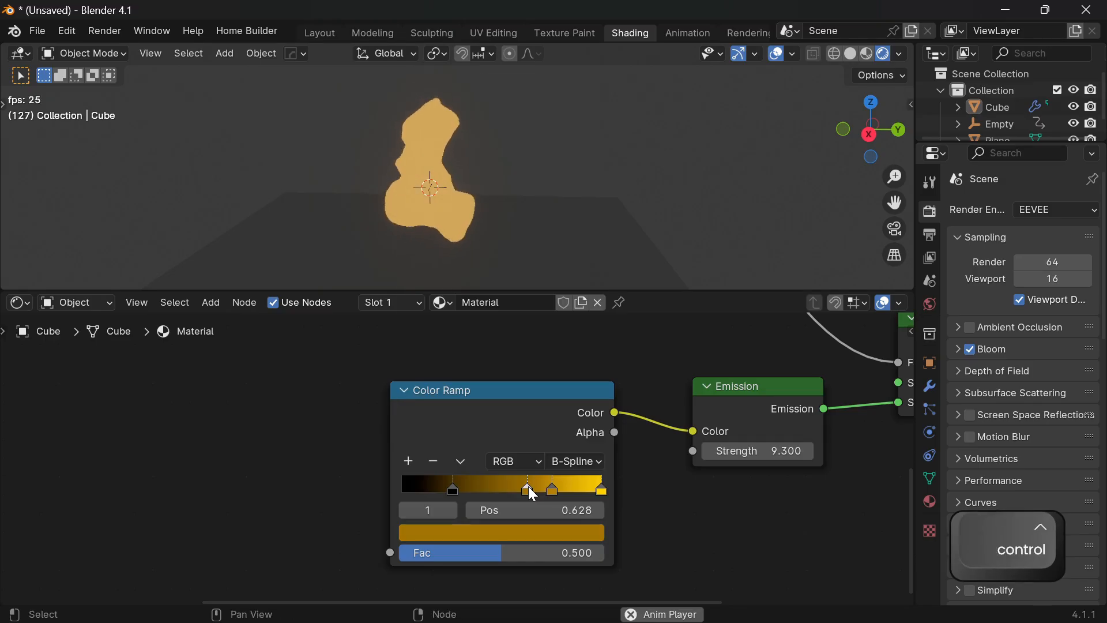
Add a red-orange stop at position 0.628 on the emission Color Ramp and move the black stop to 0.381.
left_click(523, 535)
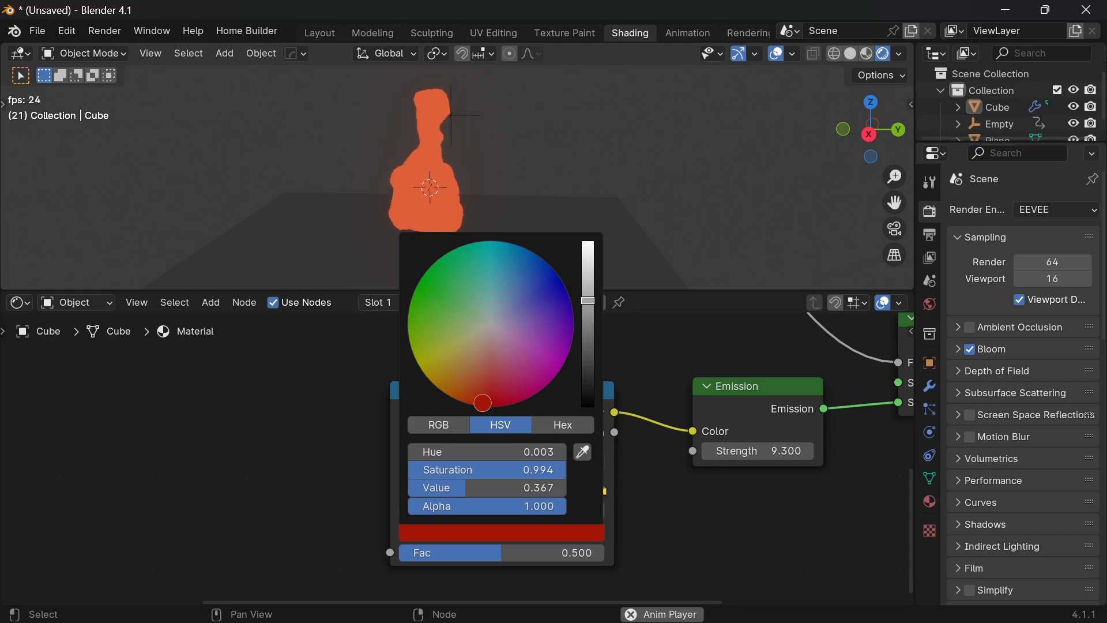
mouse_move(482, 402)
left_mouse_down()
mouse_move(491, 395)
mouse_move(475, 405)
mouse_move(465, 395)
left_mouse_up()
scroll(634, 284, "up", 15)
key("Escape")
scroll(601, 456, "down", 1)
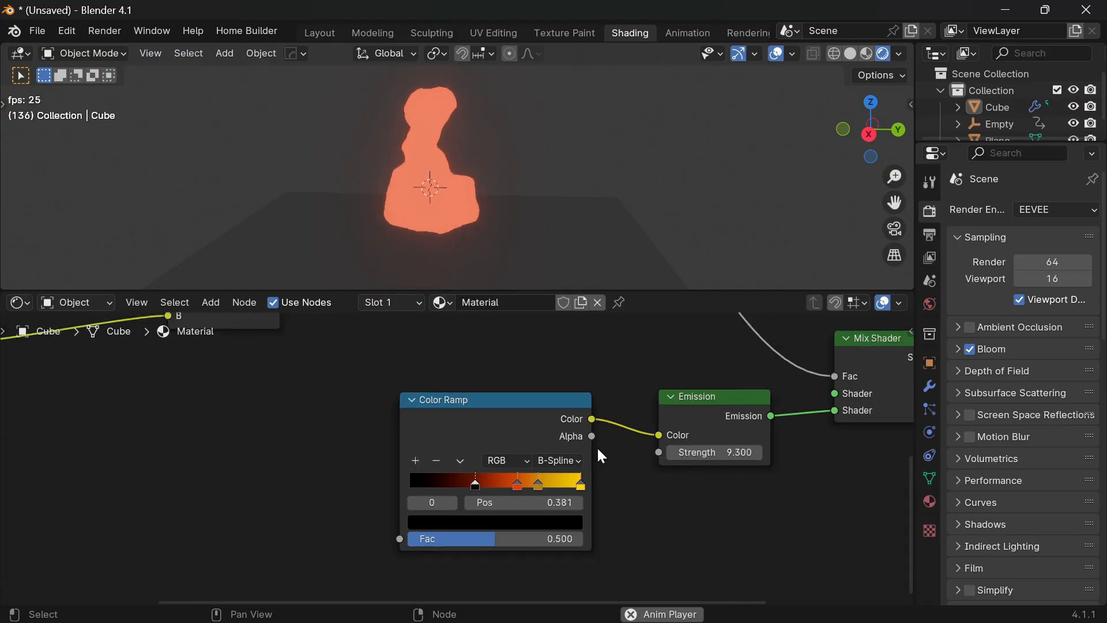
Brighten the orange colour of the emission Color Ramp's 0.752 stop.
scroll(576, 490, "up", 2)
left_click(552, 492)
left_click(552, 529)
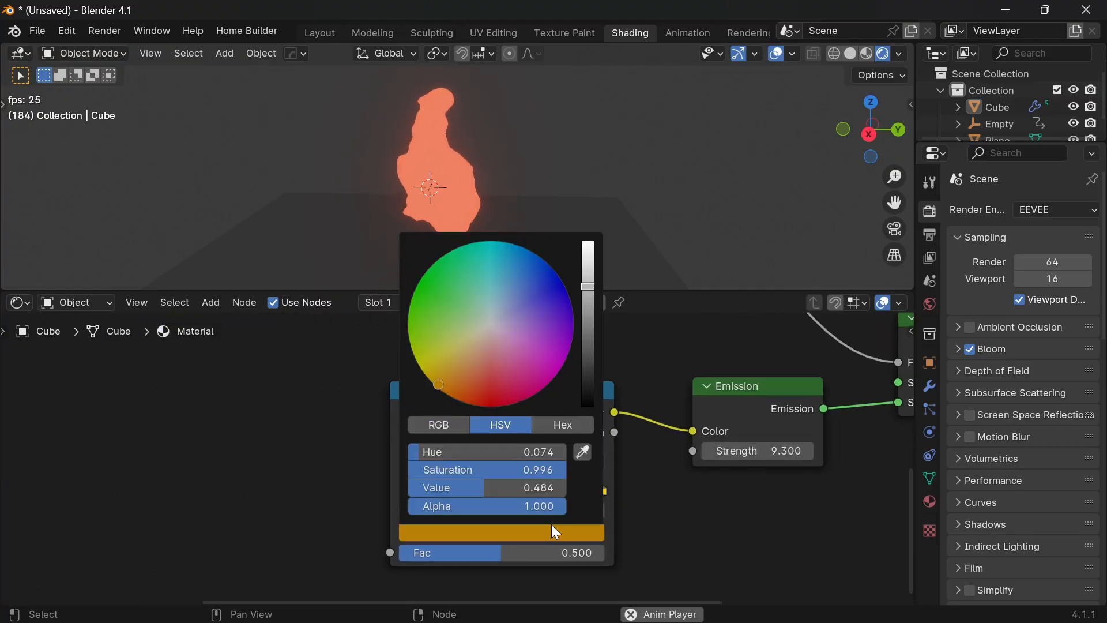
scroll(613, 281, "up", 2)
Duplicate the Mix node and place the copy just before the emission Color Ramp.
scroll(408, 388, "down", 2)
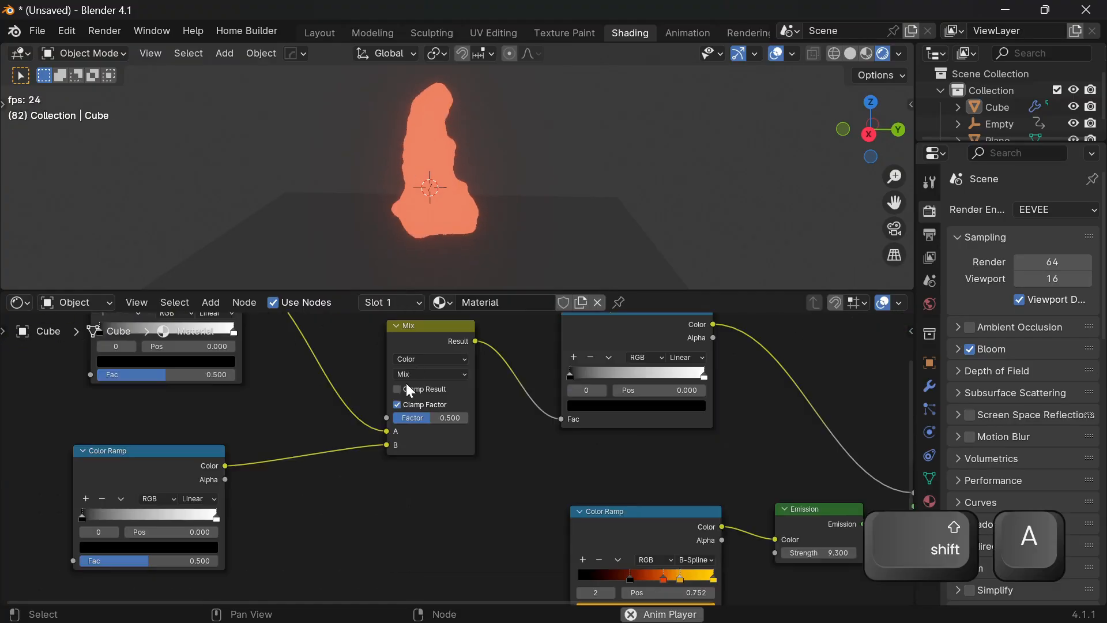
scroll(427, 399, "up", 2, "shift")
scroll(450, 449, "down", 2)
middle_click_drag(474, 543, 418, 459)
key("shift+d")
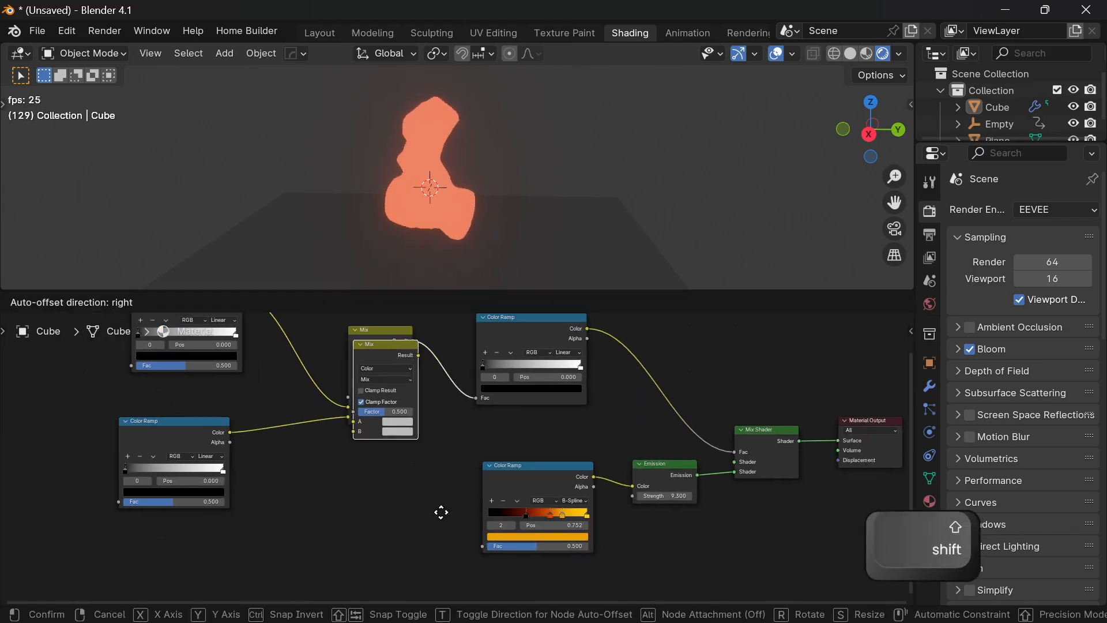
left_click(437, 585)
scroll(444, 536, "down", 2, "shift")
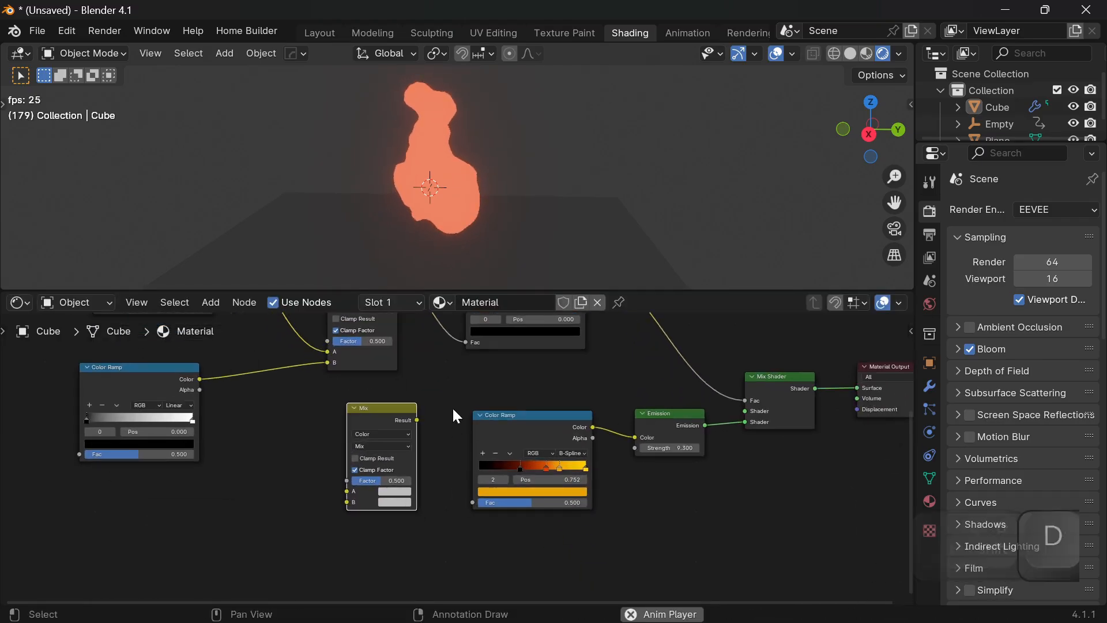
Connect the duplicated Mix node's Result to the Fac input of the emission Color Ramp.
scroll(447, 438, "up", 2)
left_click_drag(406, 428, 445, 503)
scroll(439, 370, "left", 3, "ctrl")
Add a Noise Texture node and place it just before the duplicated Mix node.
key("shift+a")
type("no")
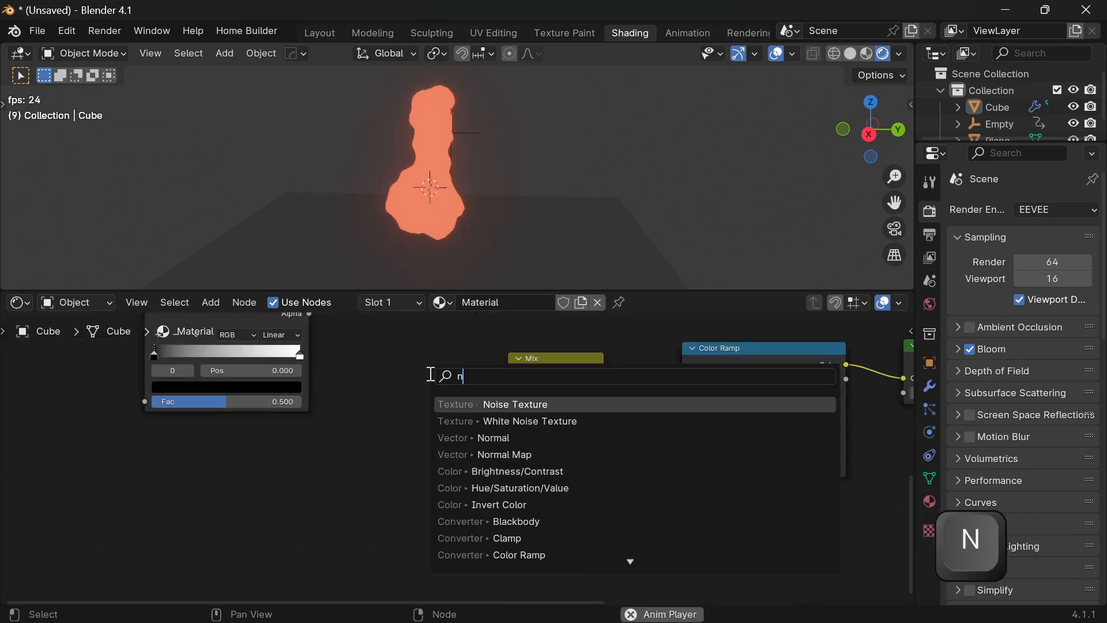
key("Down")
key("Down")
key("Return")
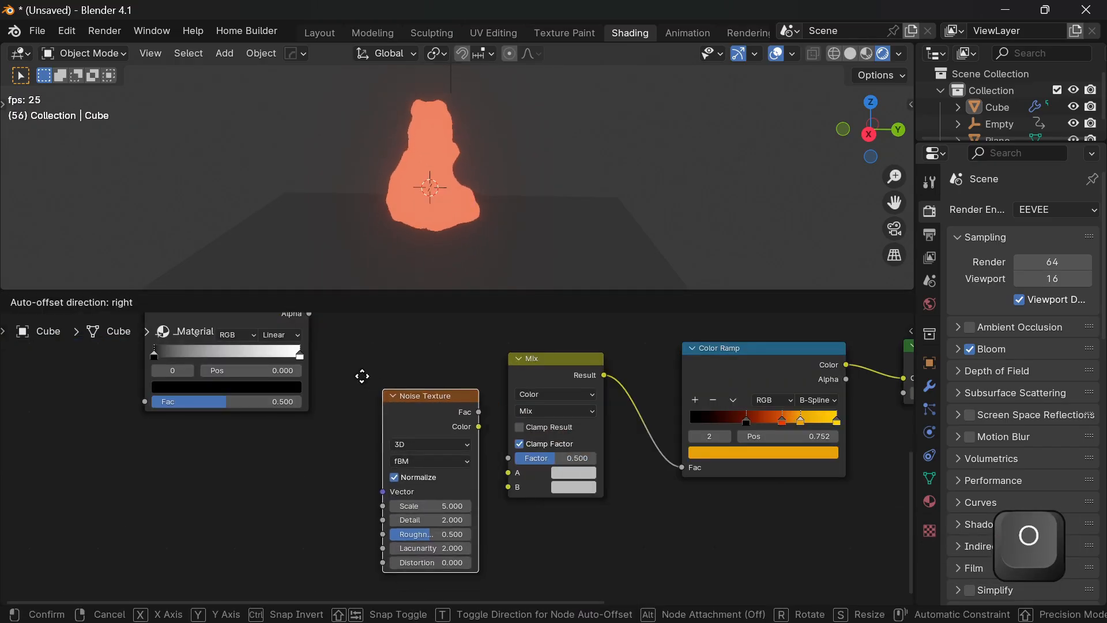
left_click(361, 337)
Add a Voronoi Texture node and place it directly below the Noise Texture.
key("shift+a")
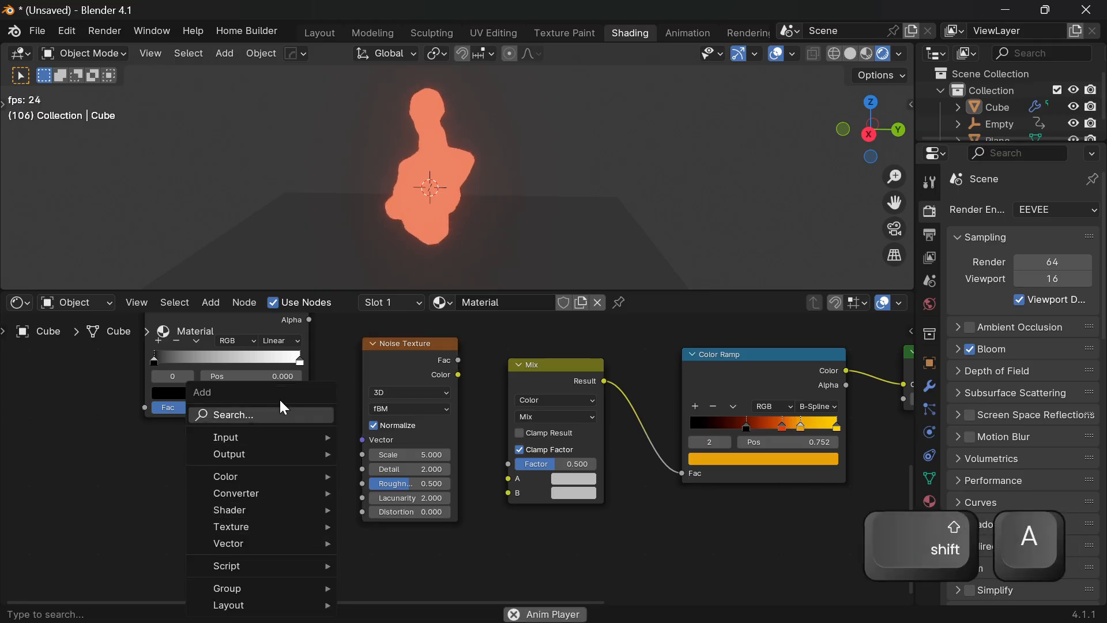
left_click(320, 414)
type("vo")
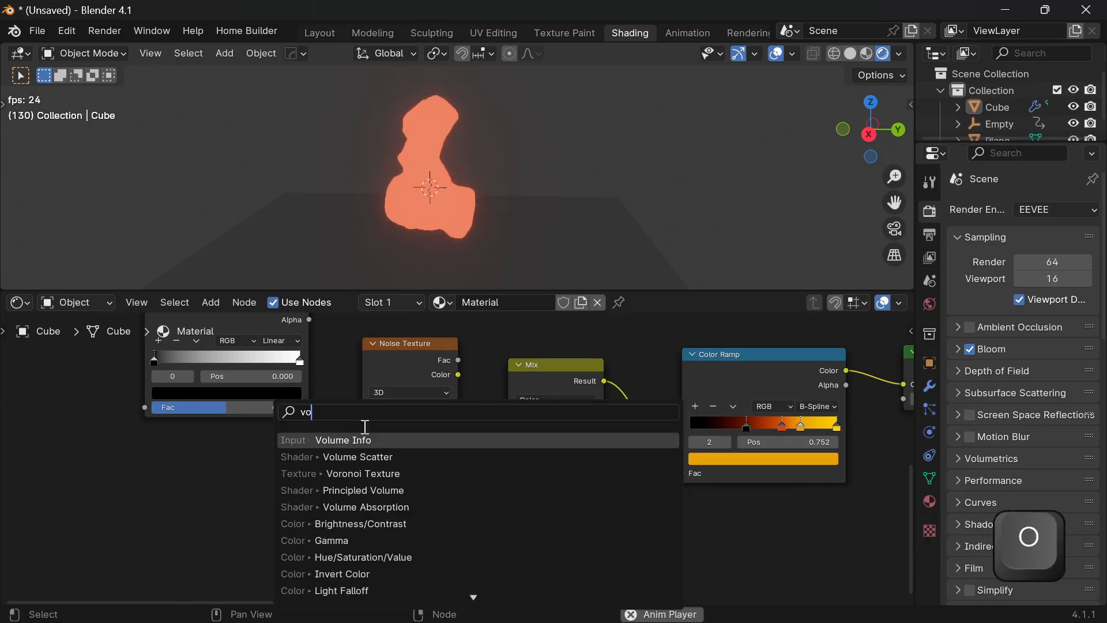
left_click(471, 472)
left_click(362, 534)
Connect the Voronoi Texture's Distance to input B and the Noise Texture's Color to input A of the duplicated Mix node.
scroll(528, 528, "down", 2)
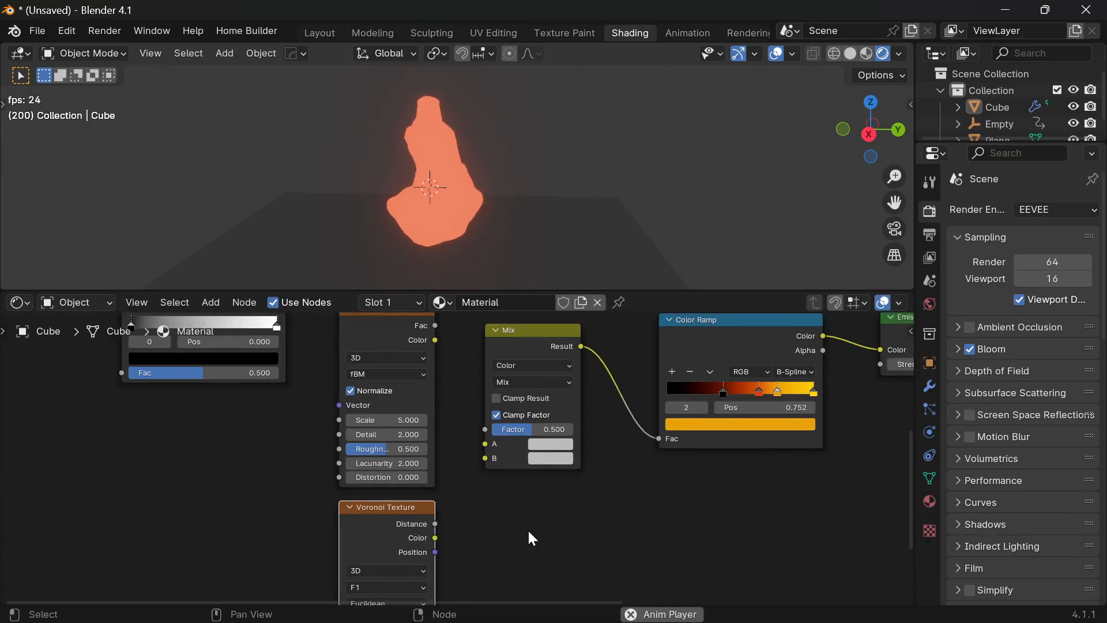
scroll(431, 532, "up", 1)
left_click_drag(431, 525, 479, 455)
scroll(461, 427, "up", 3, "shift")
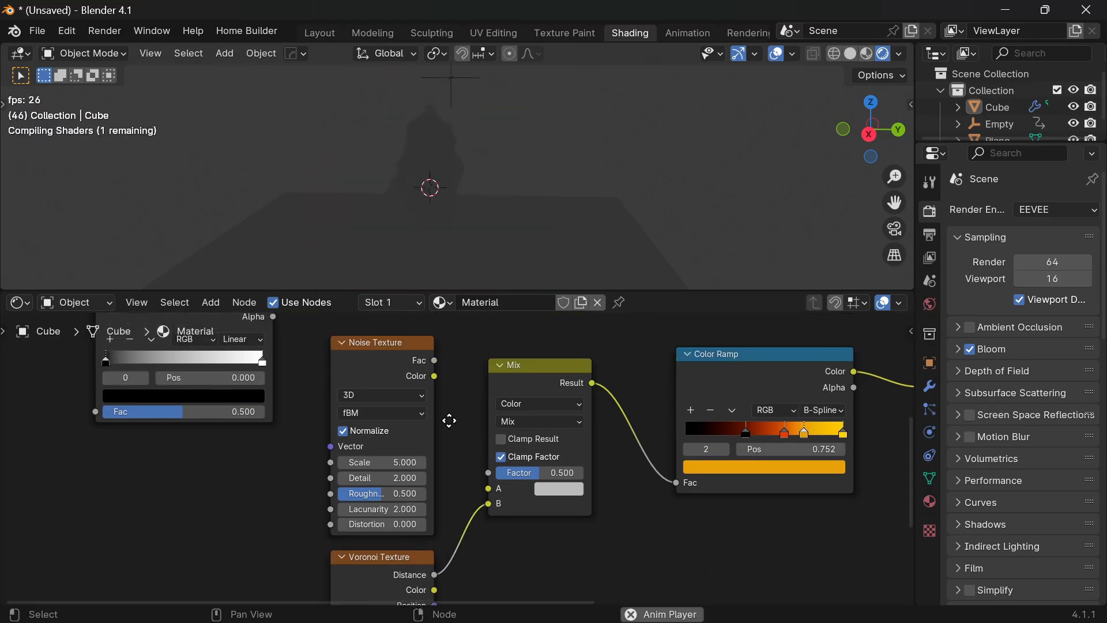
left_click_drag(433, 389, 488, 501)
scroll(536, 527, "down", 3, "shift")
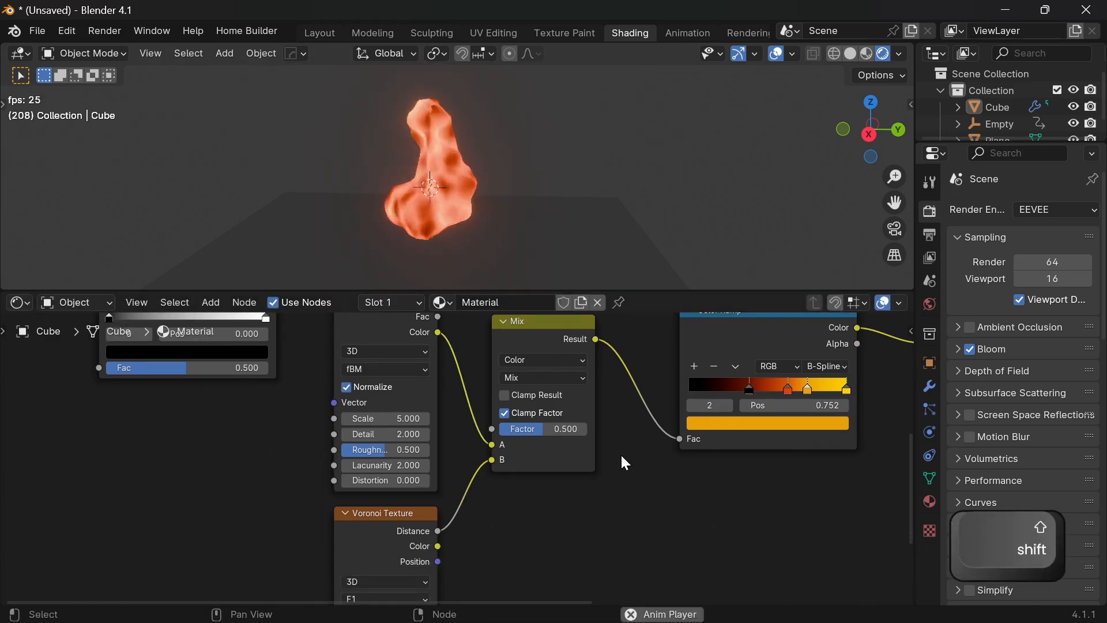
Insert an Invert Color node on the link between the Voronoi Distance output and the Mix node's B input.
key("shift+a")
mouse_move(527, 544)
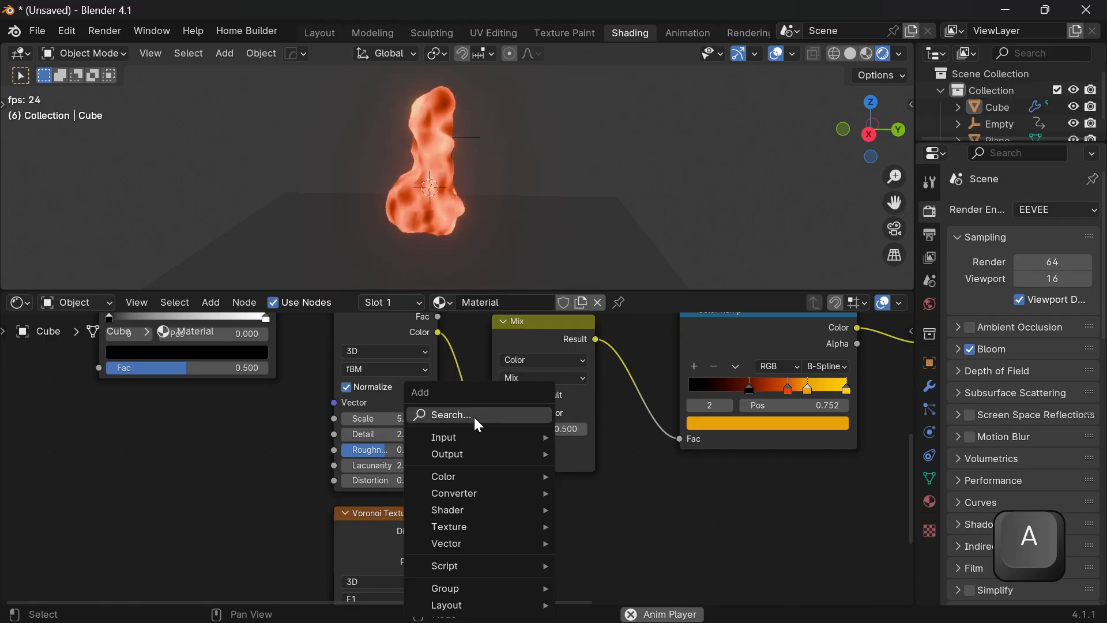
left_click(472, 415)
type("in")
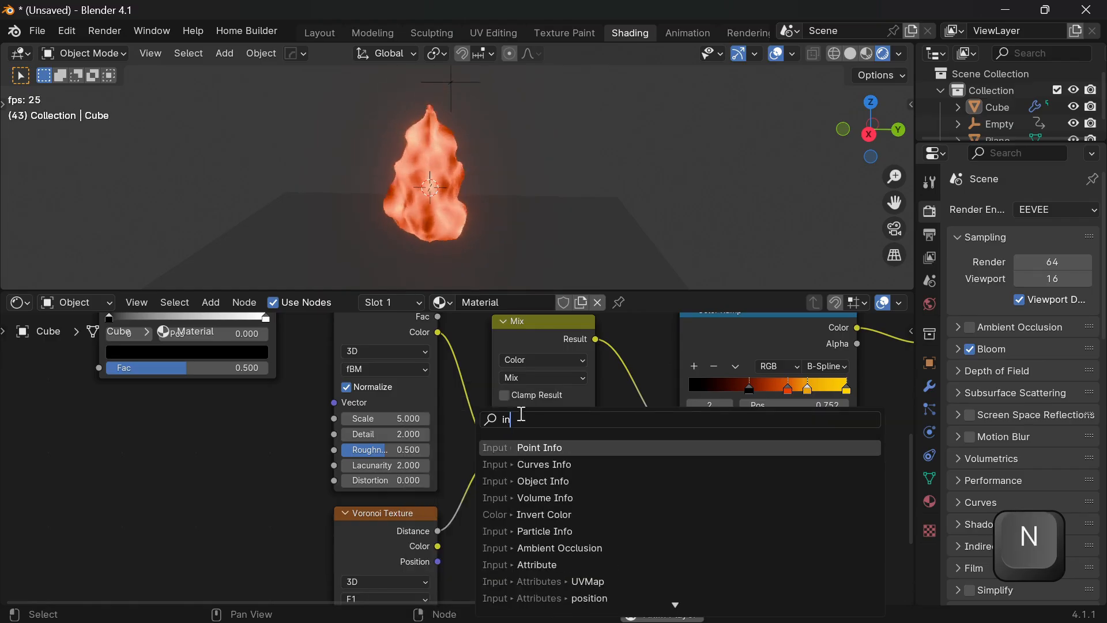
left_click(628, 511)
left_click(483, 476)
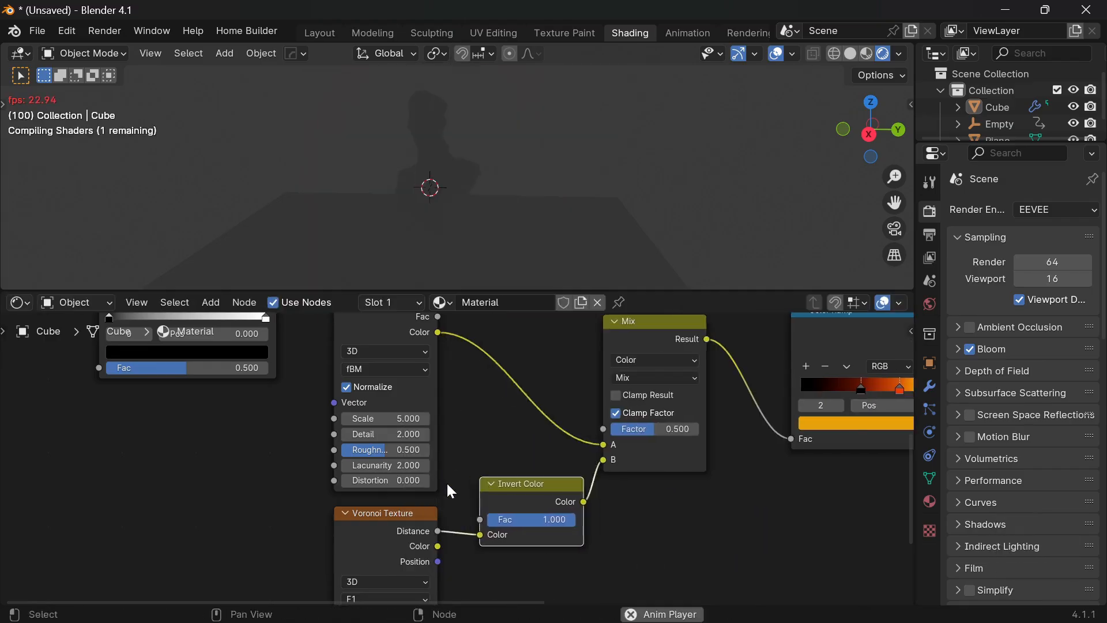
Move the two black-and-white Color Ramps farther away from the upper Mix node they feed, leaving more space between them.
scroll(543, 420, "down", 1)
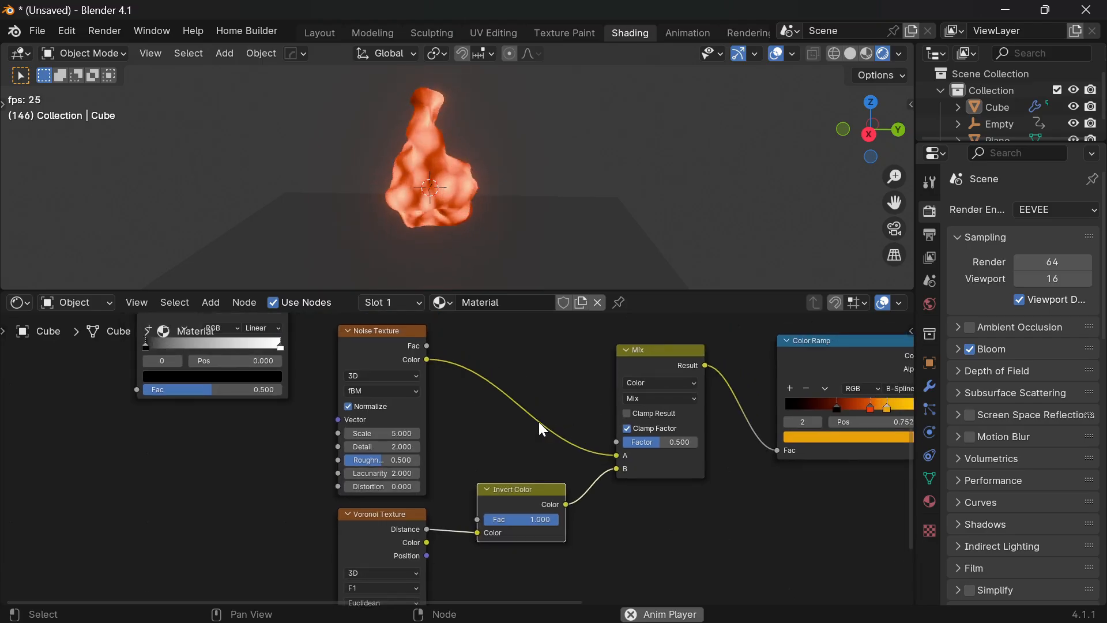
scroll(538, 420, "up", 1)
scroll(511, 398, "up", 1)
scroll(459, 136, "up", 1)
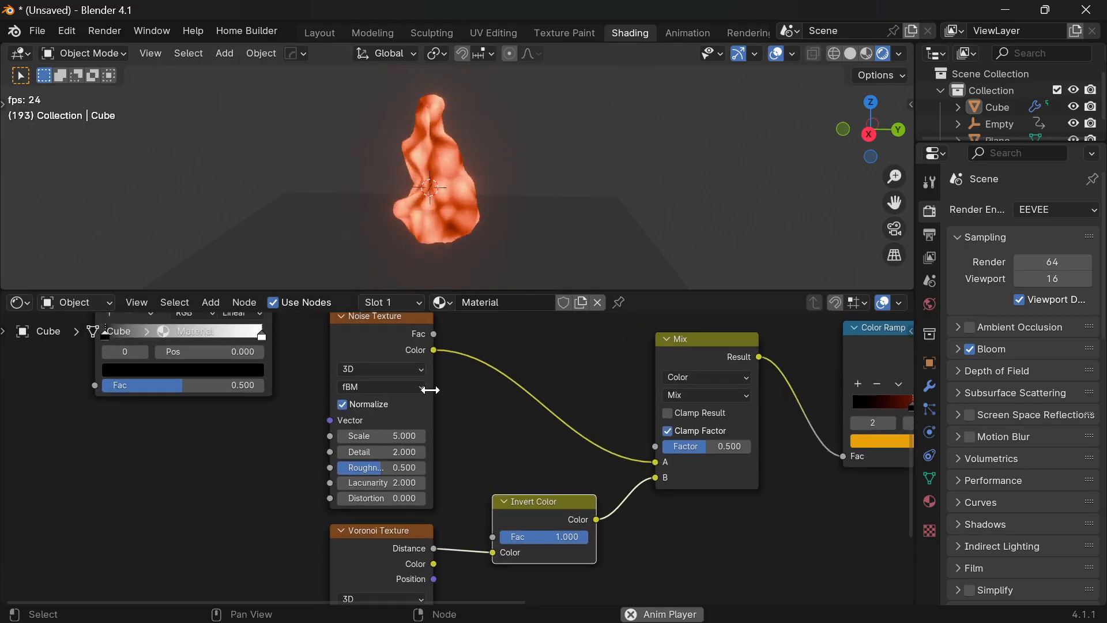
scroll(369, 386, "down", 5)
middle_click_drag(248, 378, 559, 461)
left_click(597, 369)
middle_click_drag(598, 372, 592, 466)
left_click_drag(495, 351, 597, 529)
left_click_drag(577, 494, 486, 450)
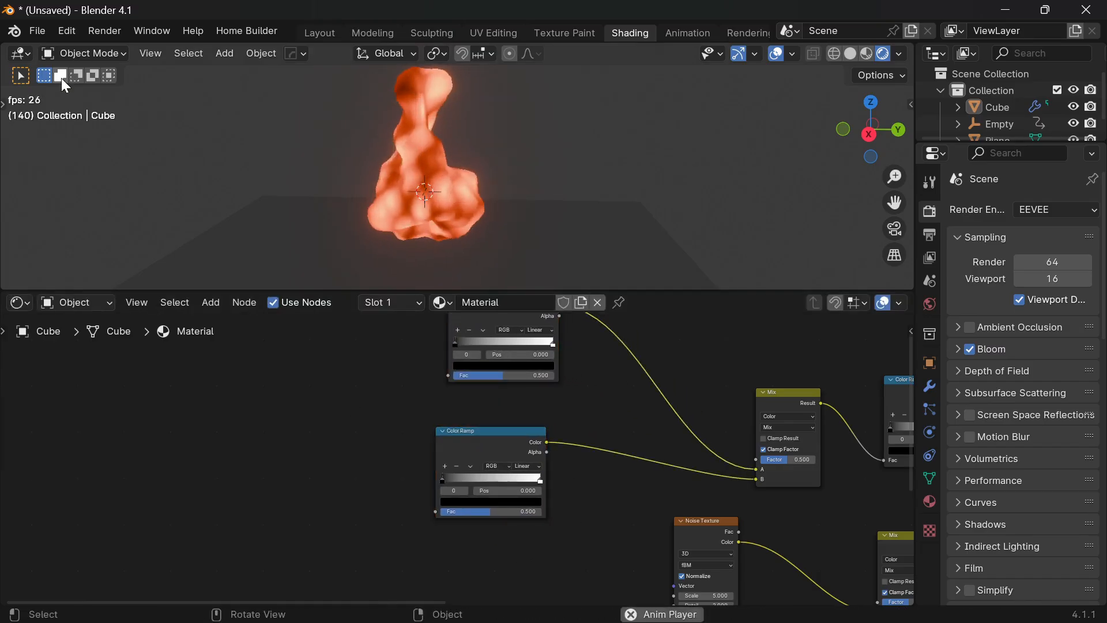
Find the Node Wrangler add-on in the preferences, expand its details, save the preferences and close them.
left_click(65, 31)
left_click(103, 245)
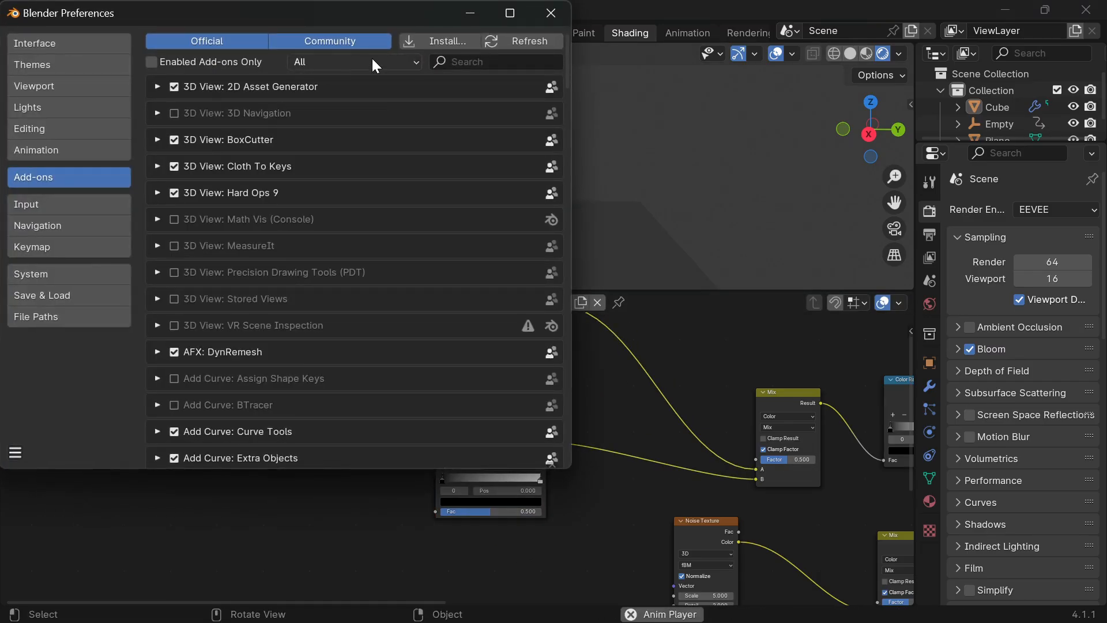
type("no")
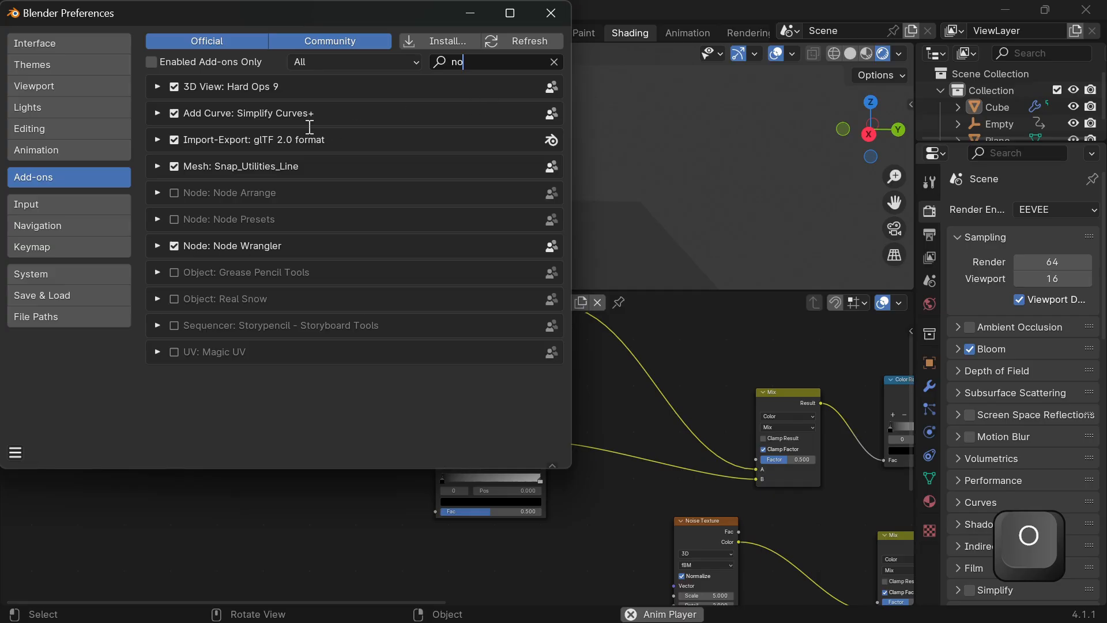
left_click(156, 246)
left_click(15, 452)
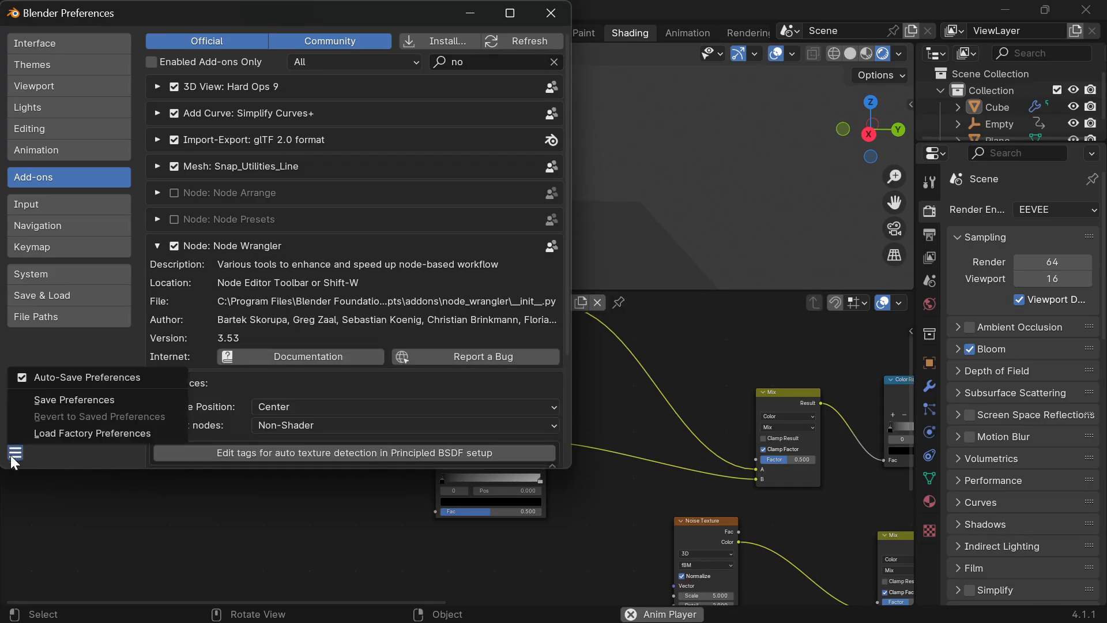
left_click(86, 399)
left_click(535, 16)
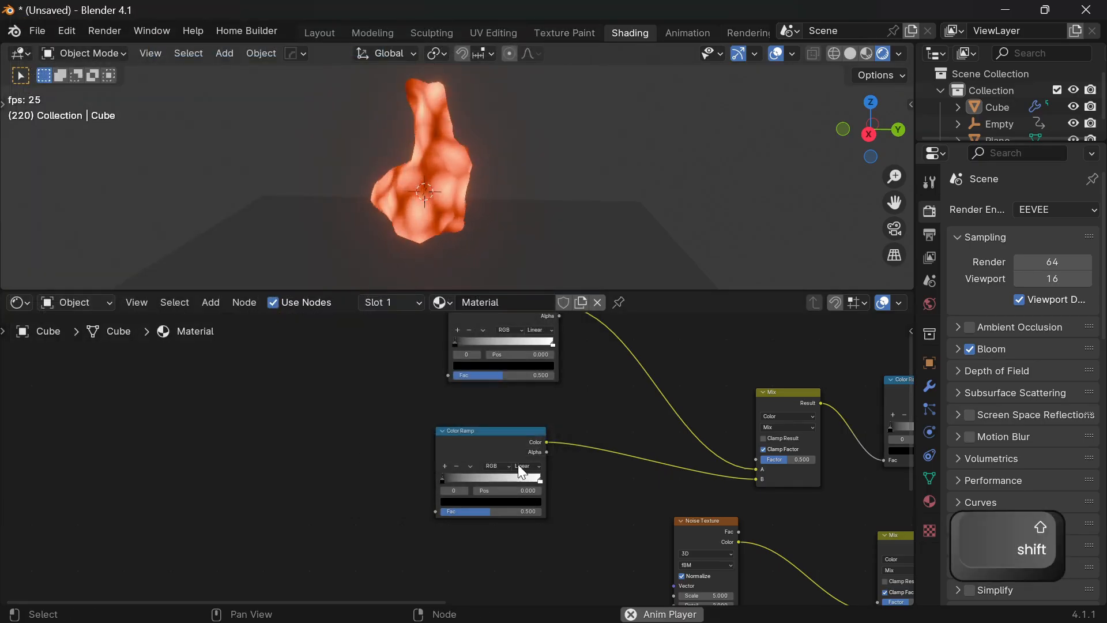
Use Node Wrangler to add linked Texture Coordinate and Mapping nodes to the Voronoi Texture, placing them well ahead of it.
middle_click_drag(601, 472, 568, 452, "shift")
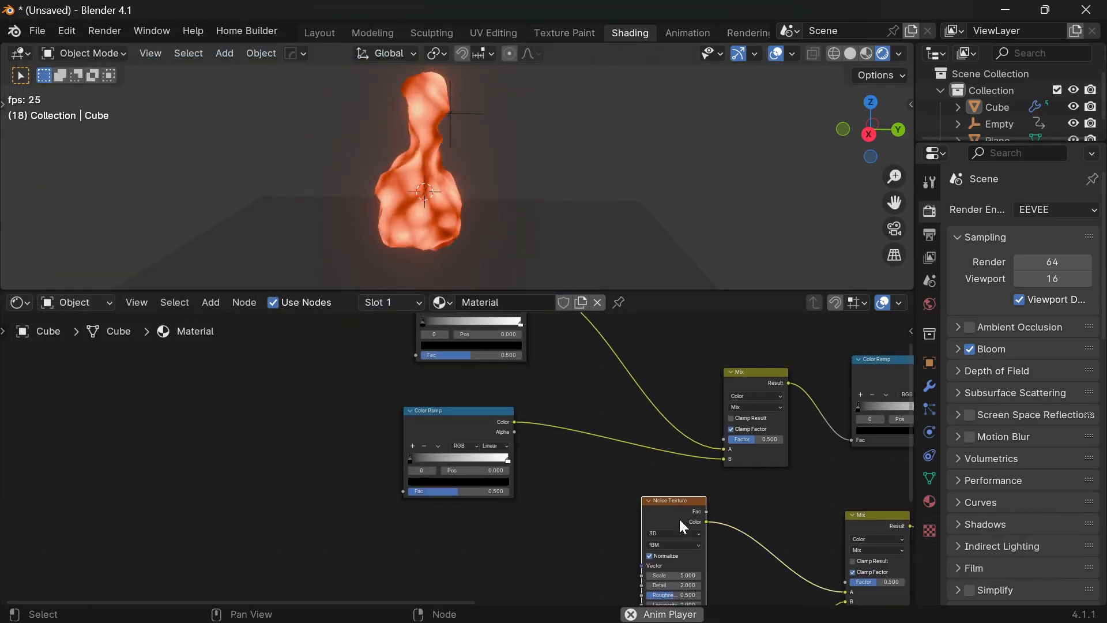
scroll(675, 513, "down", 2)
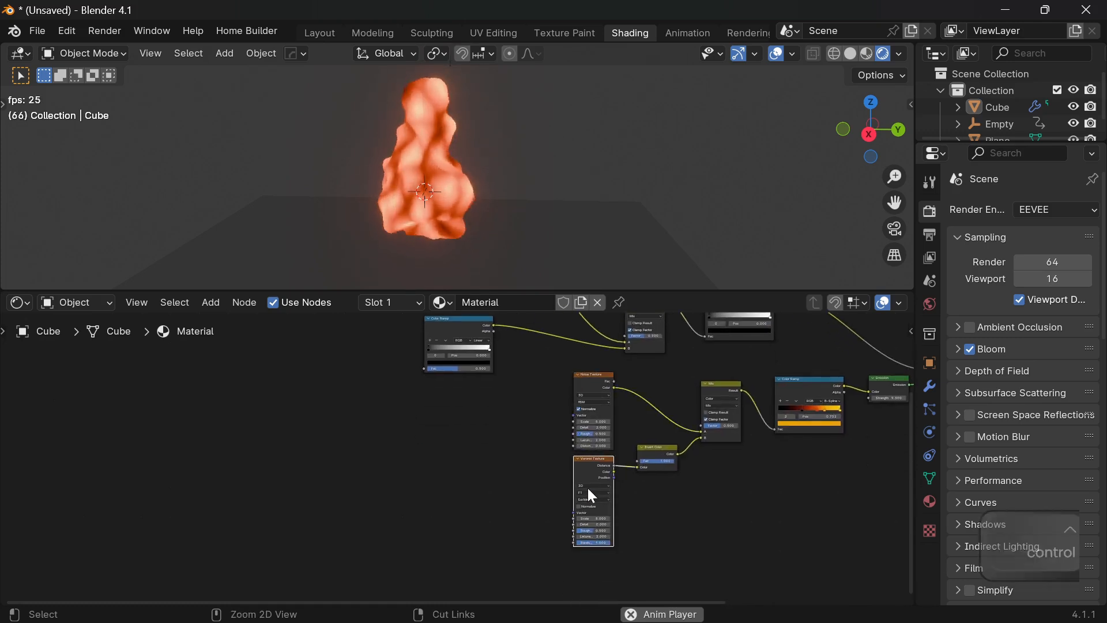
key("ctrl+t")
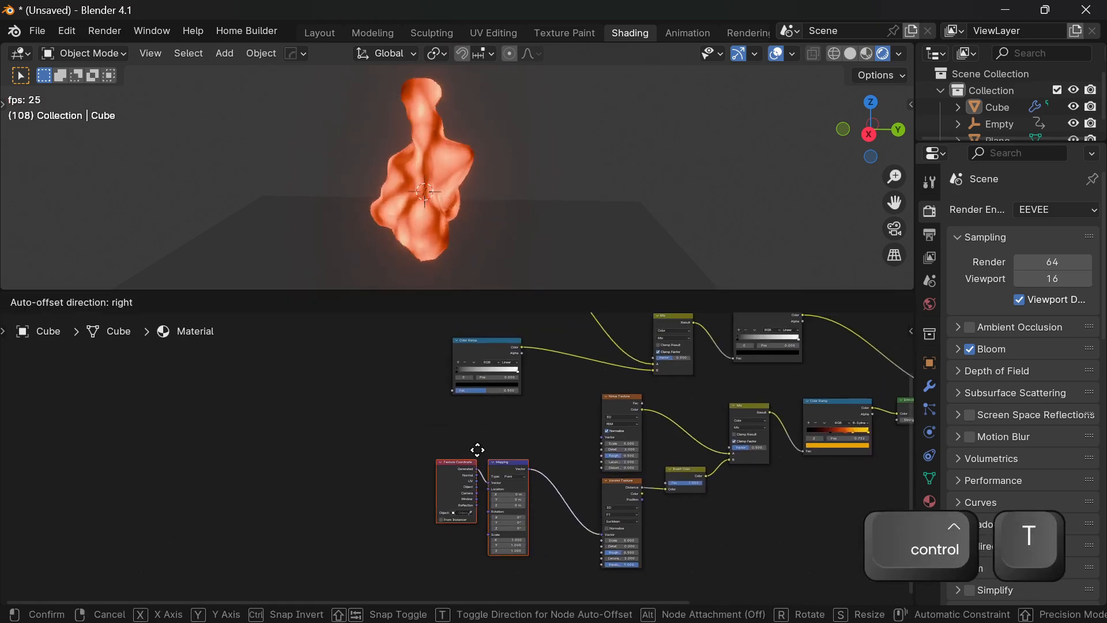
left_click(415, 447)
scroll(521, 470, "up", 3)
scroll(521, 478, "up", 3)
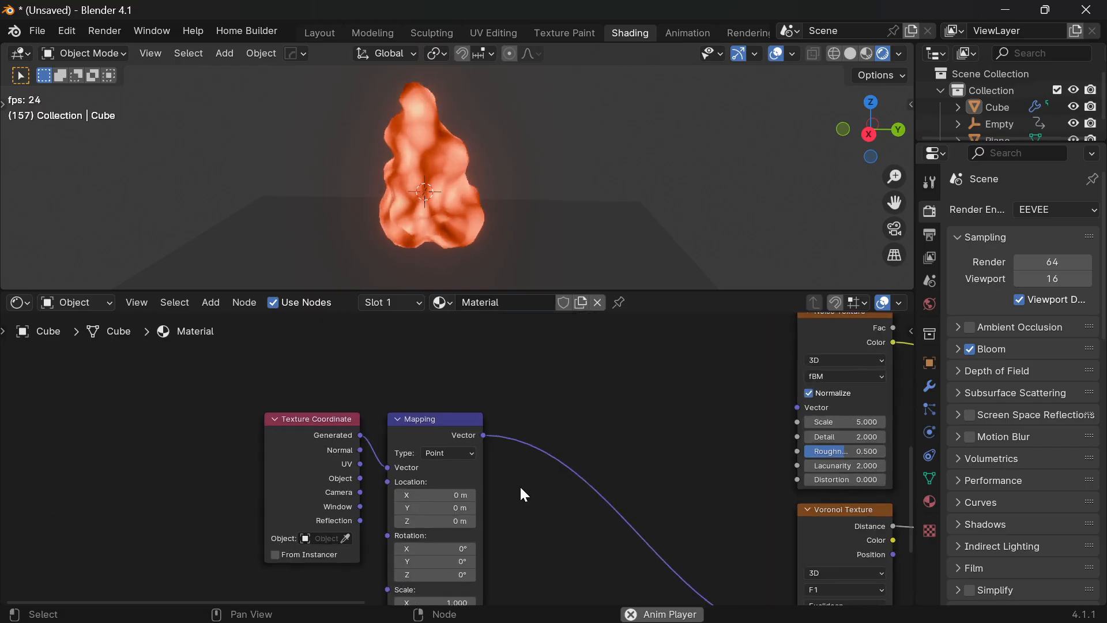
key("shift+a")
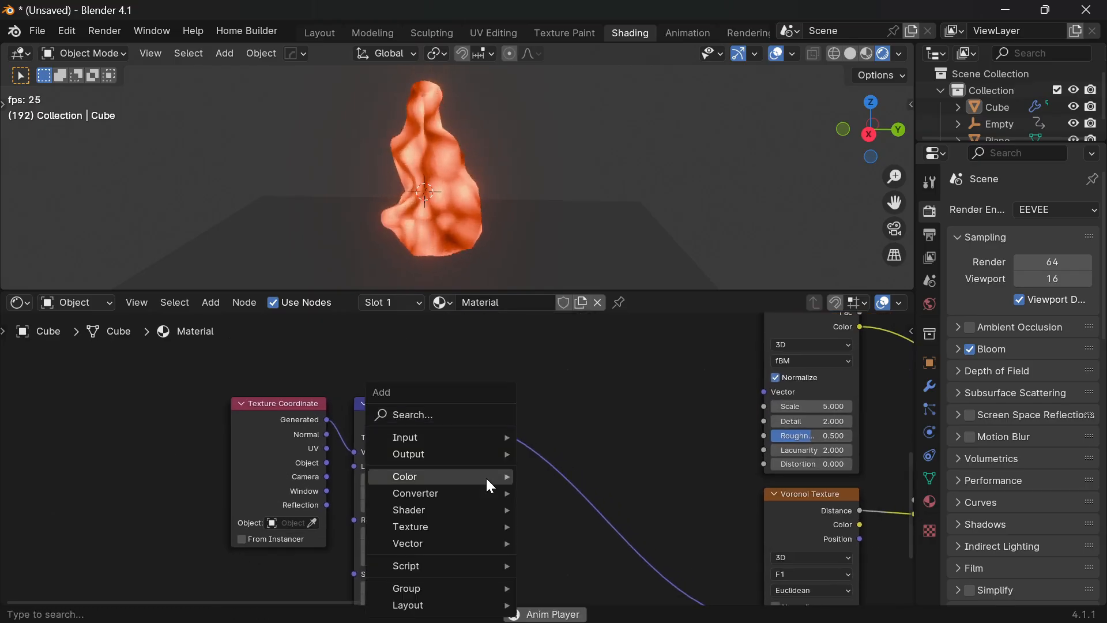
left_click(469, 412)
type("mapping")
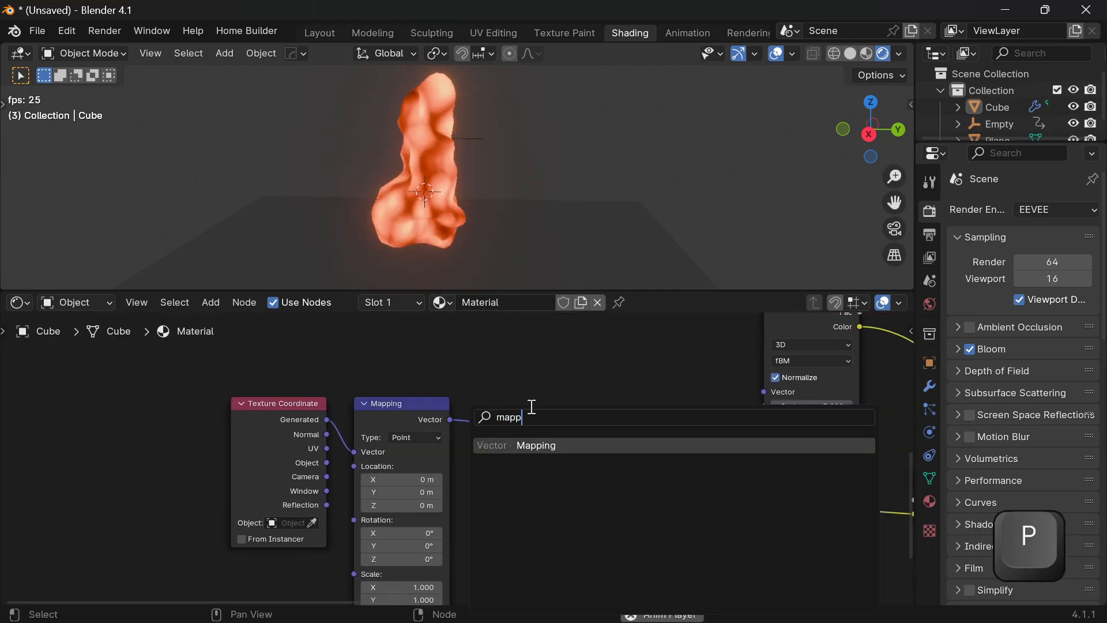
left_click(595, 447)
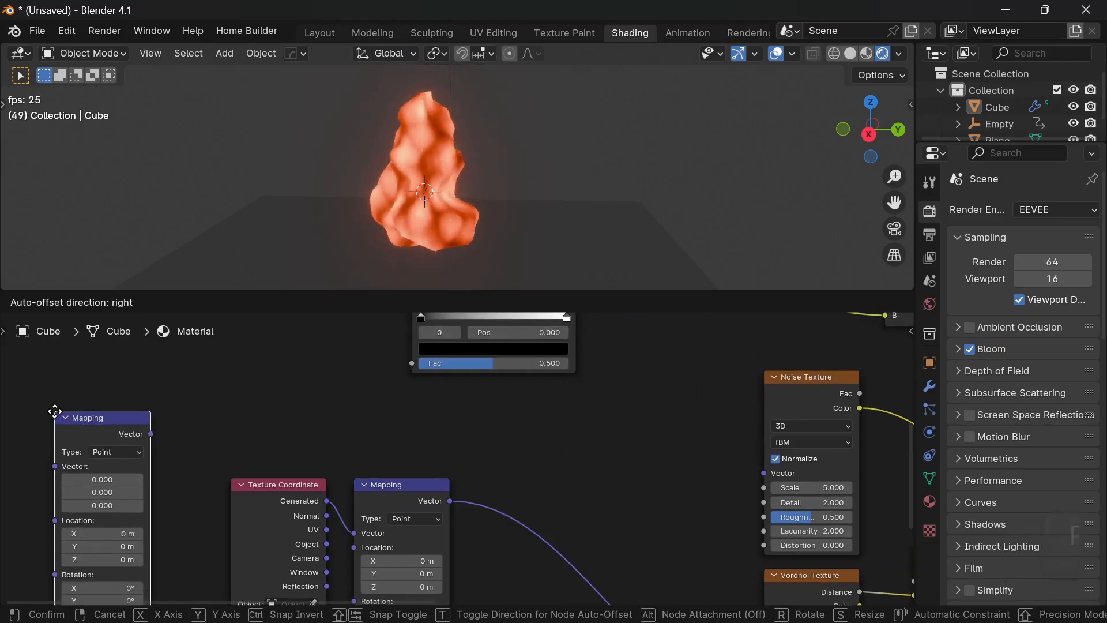
left_click(105, 427)
key("Delete")
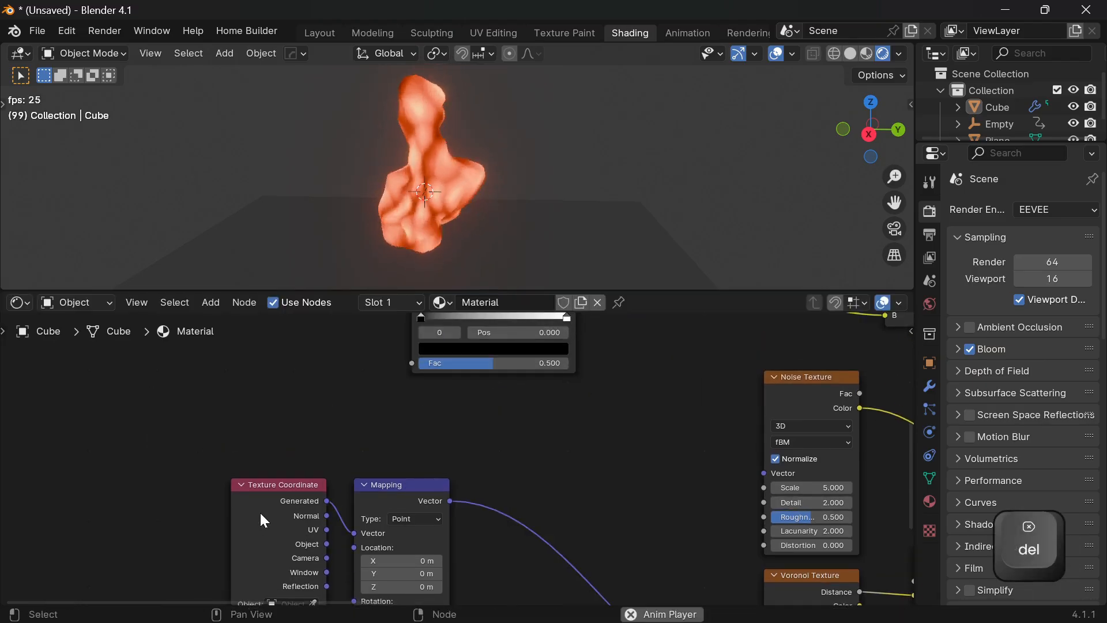
middle_click_drag(298, 517, 274, 422)
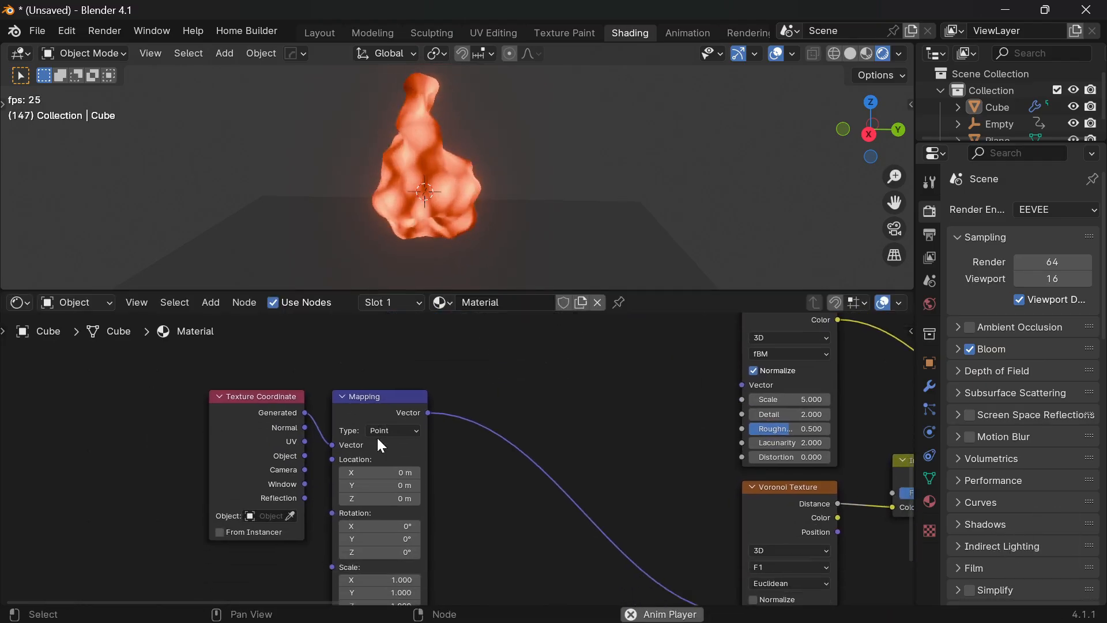
scroll(369, 392, "down", 6)
middle_click_drag(449, 322, 594, 571)
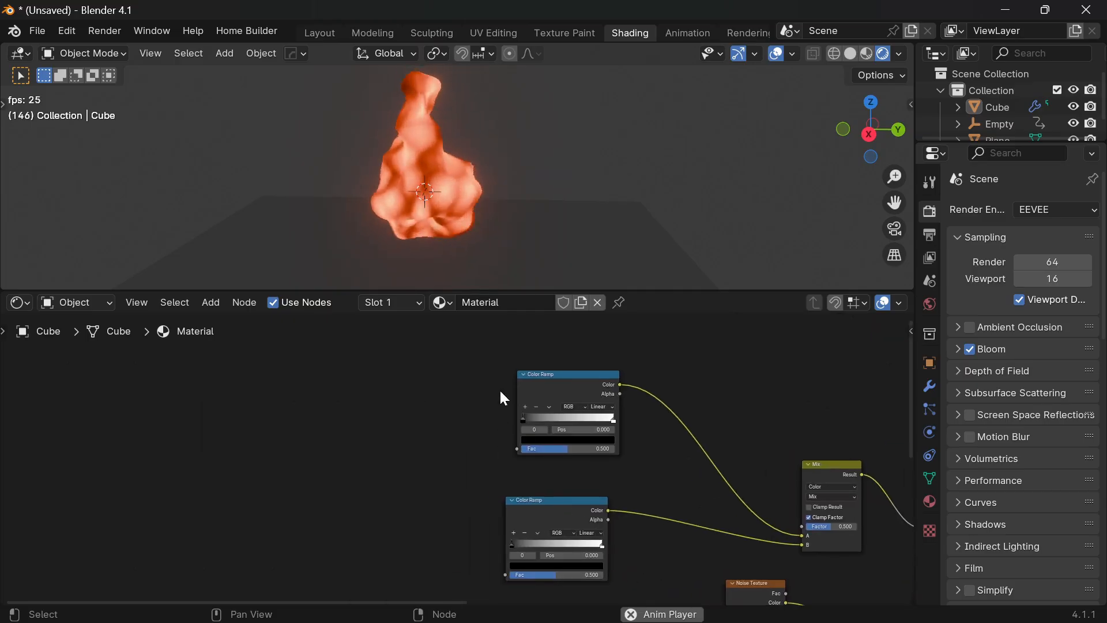
scroll(490, 391, "up", 1)
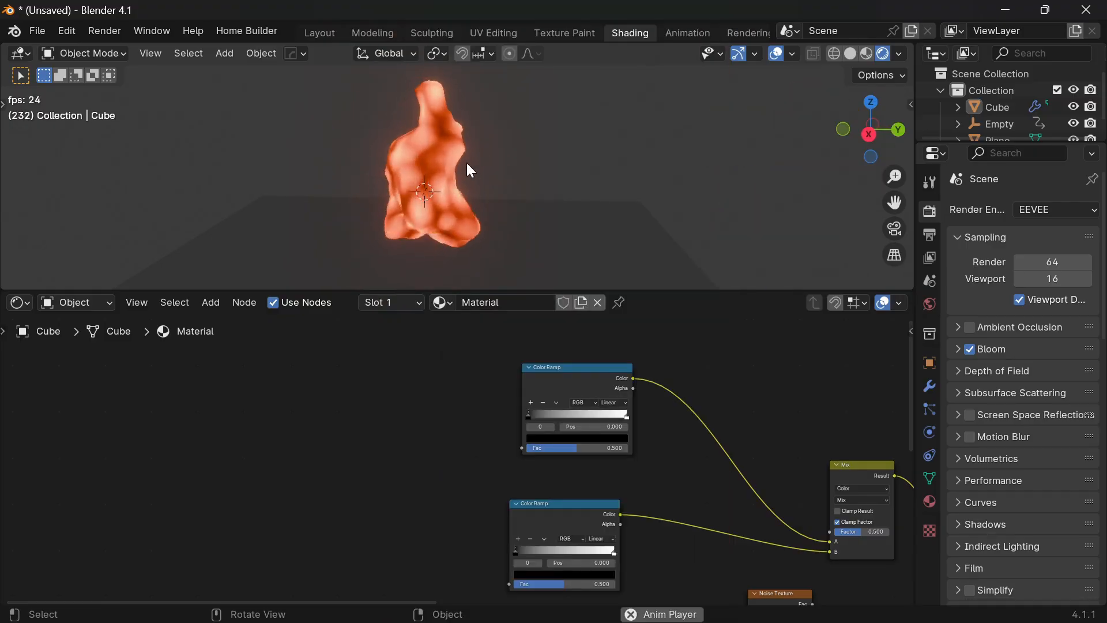
middle_click_drag(410, 204, 433, 223)
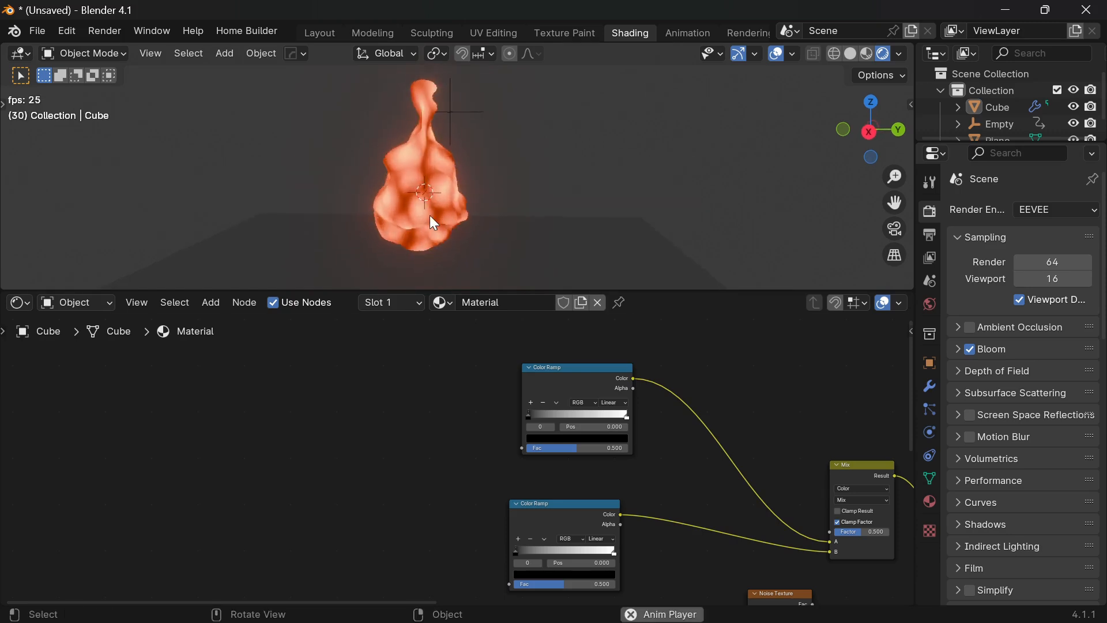
middle_click_drag(476, 155, 438, 160)
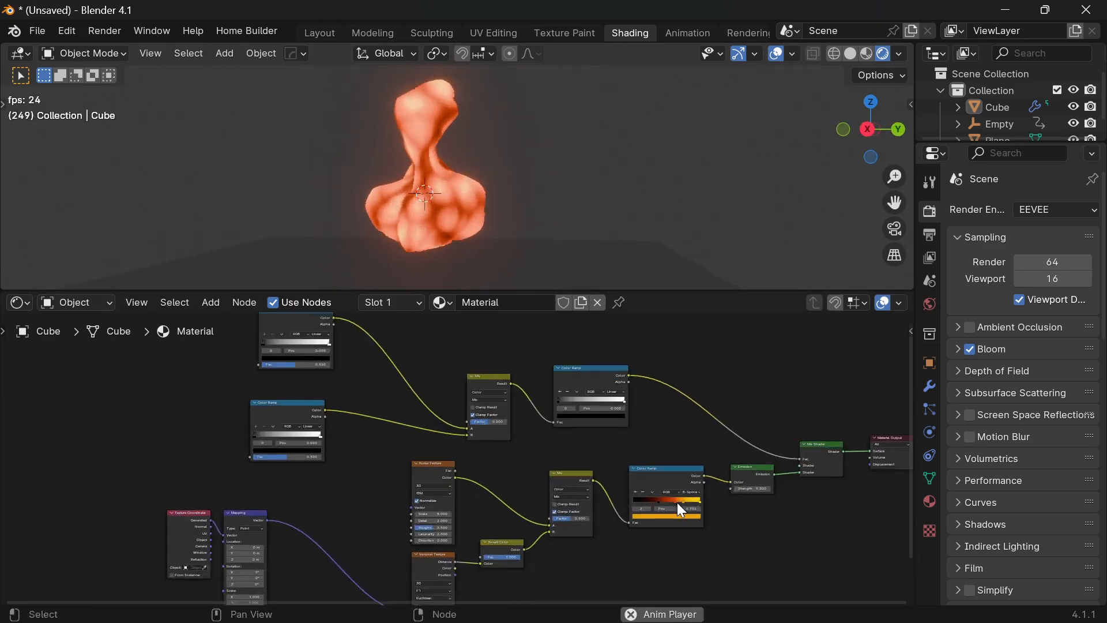
Move the Emission node slightly lower, so there is free space beside the Mix Shader's first Shader input.
scroll(679, 504, "up", 3)
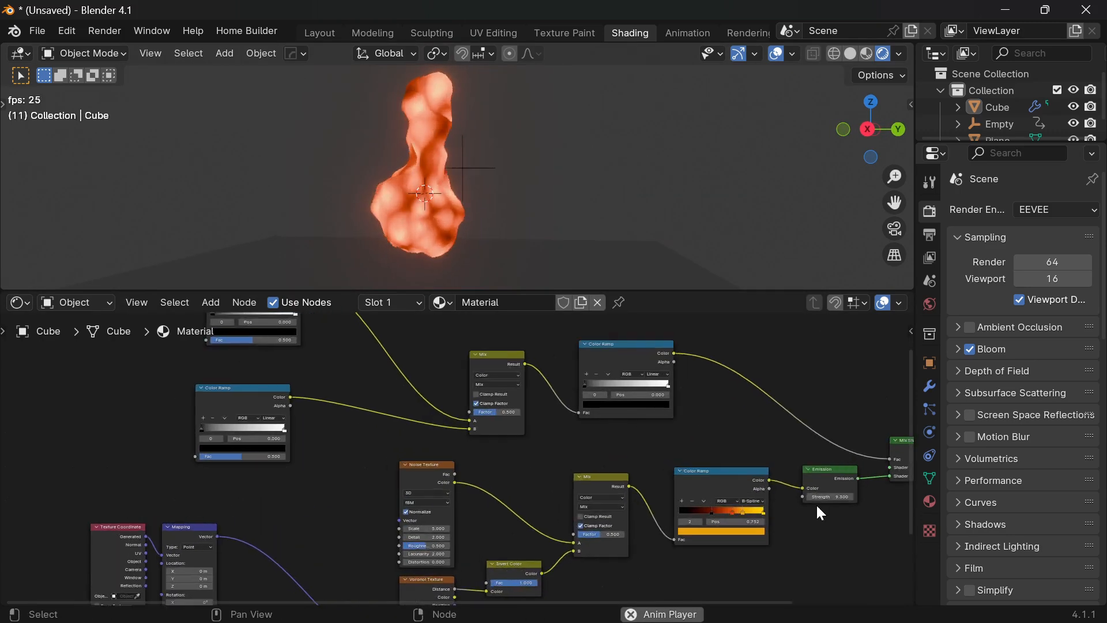
middle_click_drag(815, 503, 621, 457)
scroll(631, 486, "up", 4)
middle_click_drag(806, 472, 612, 476)
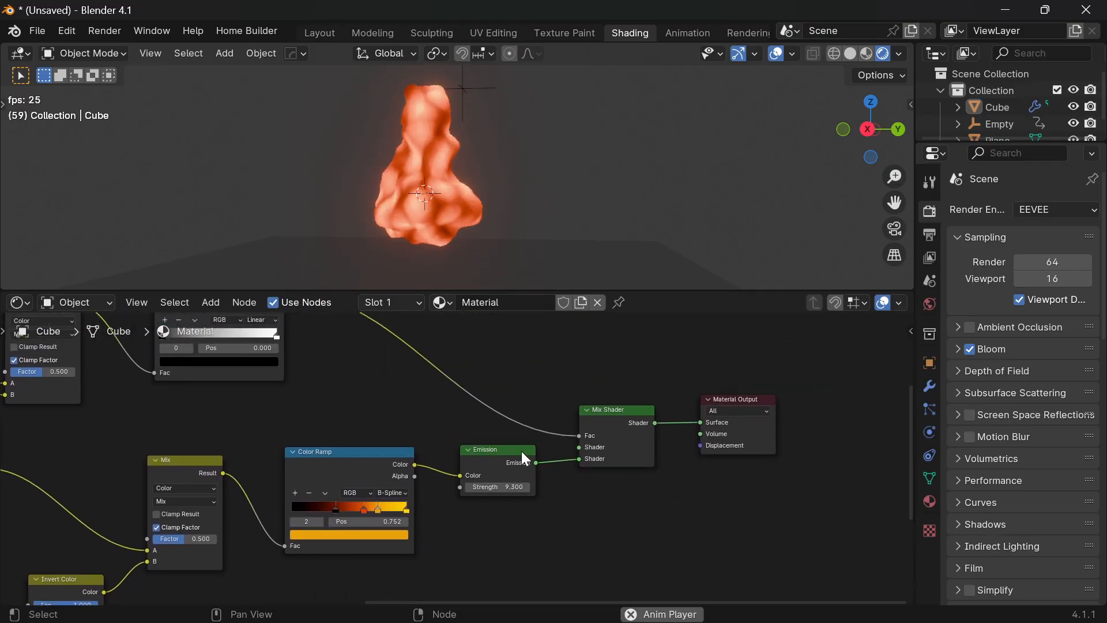
right_click_drag(509, 444, 505, 490, "ctrl")
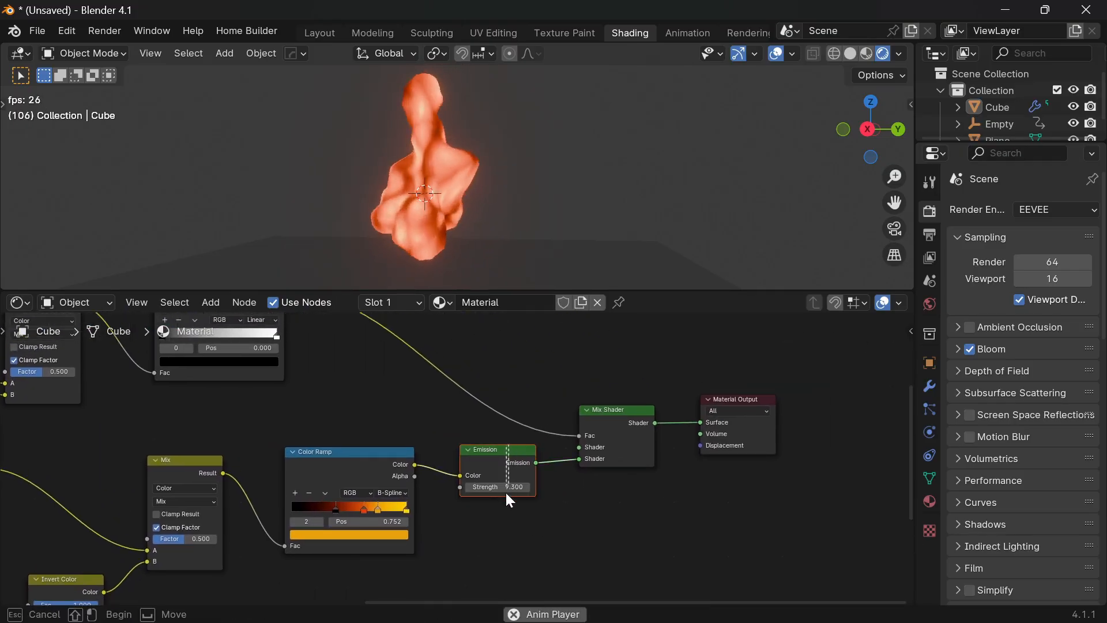
left_click_drag(502, 451, 499, 486)
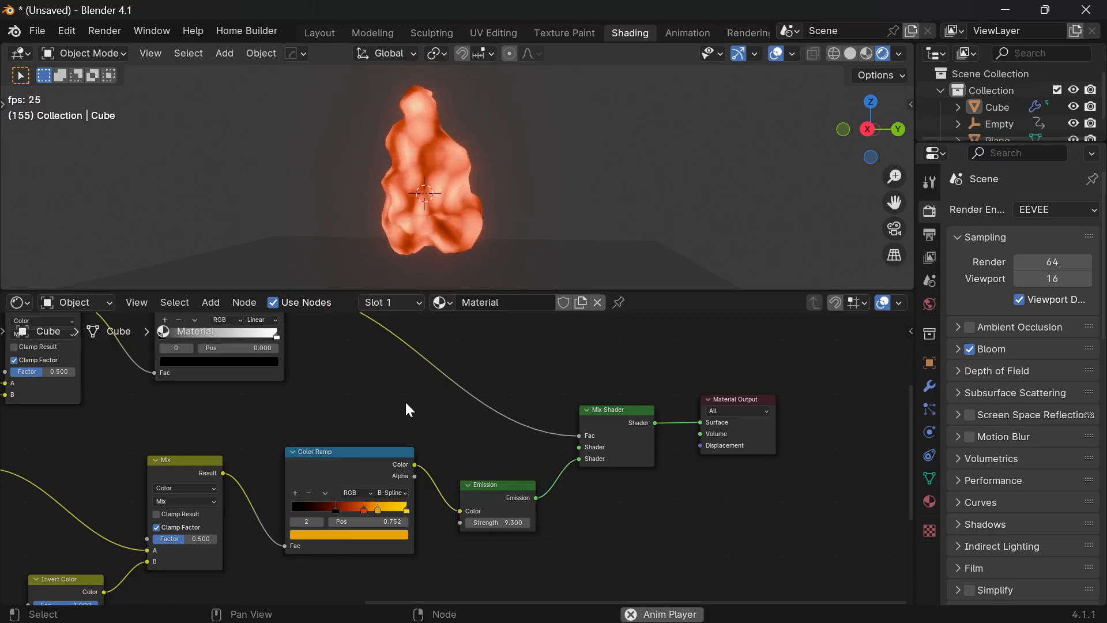
Add a Transparent BSDF node above the orange Color Ramp and connect its BSDF output to the Mix Shader's first Shader input.
key("shift+a")
left_click(338, 400)
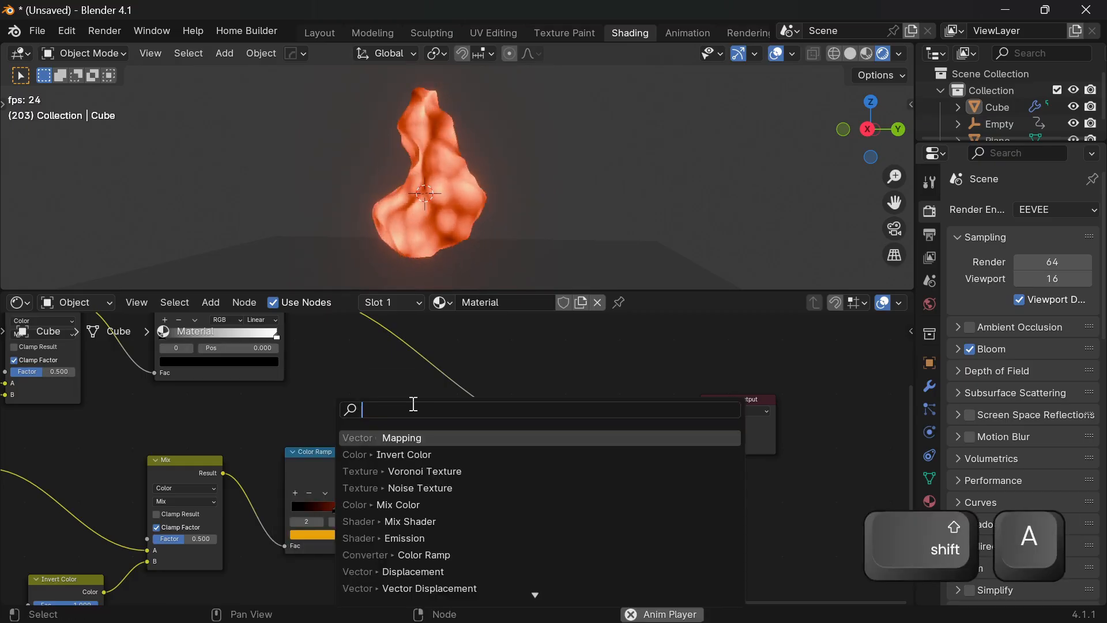
type("tr")
left_click(516, 455)
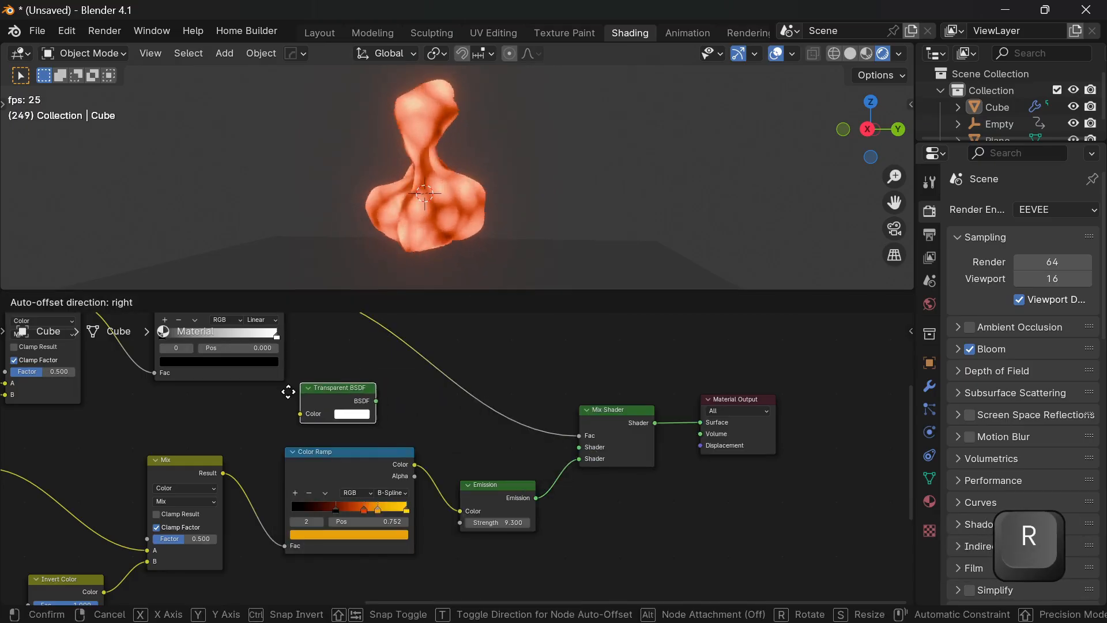
left_click(262, 388)
left_click_drag(359, 413, 580, 446)
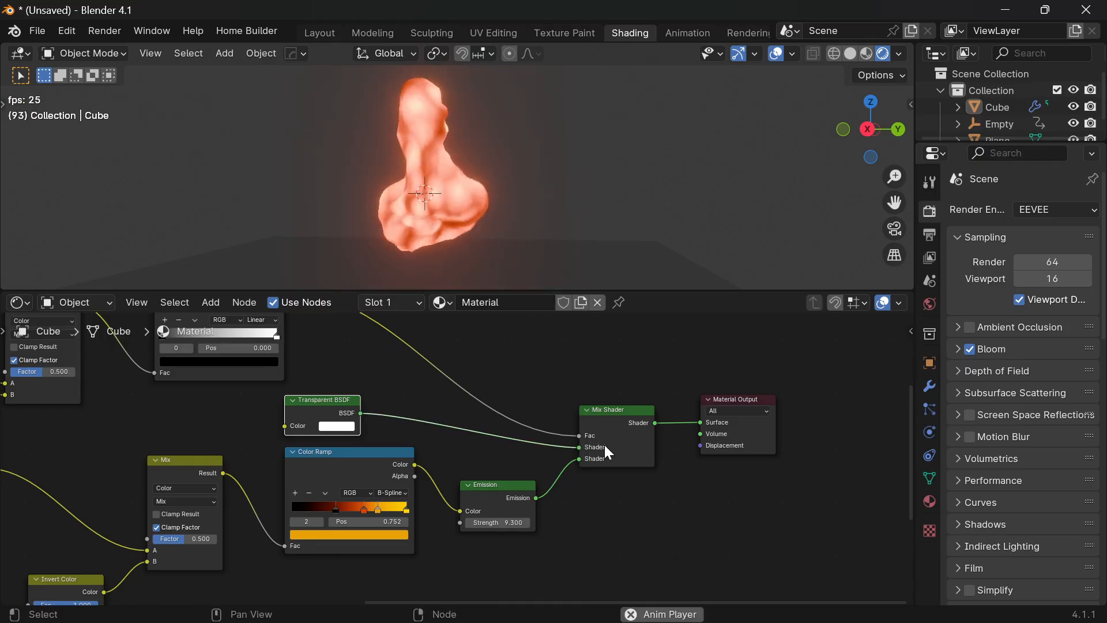
Set the fire material's Blend Mode to Alpha Blend and its Shadow Mode to None.
left_click(929, 502)
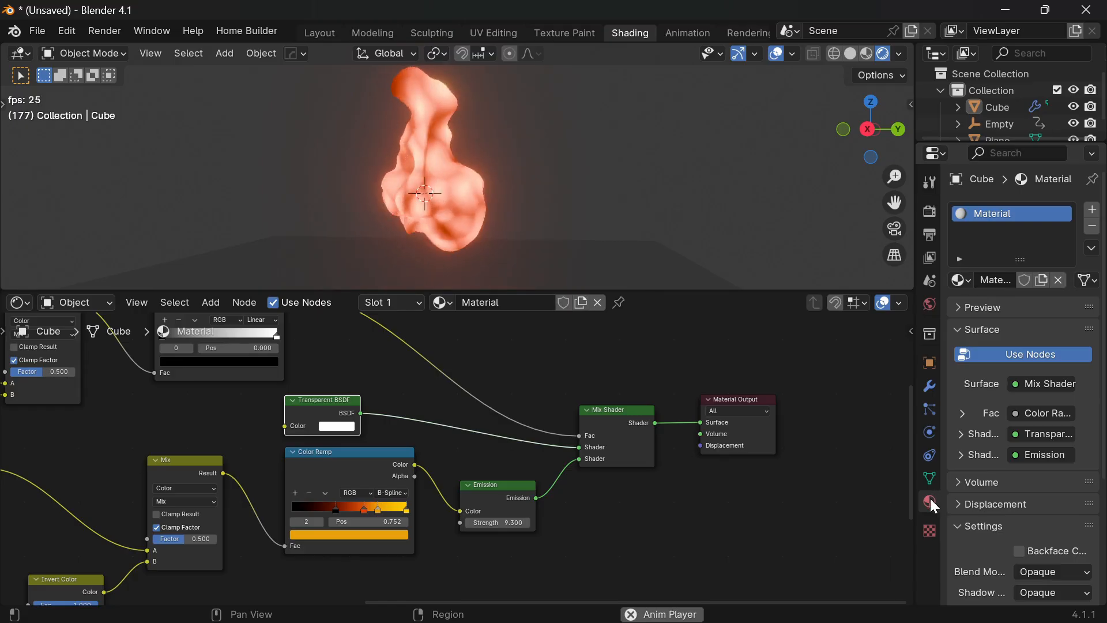
scroll(1022, 492, "down", 3)
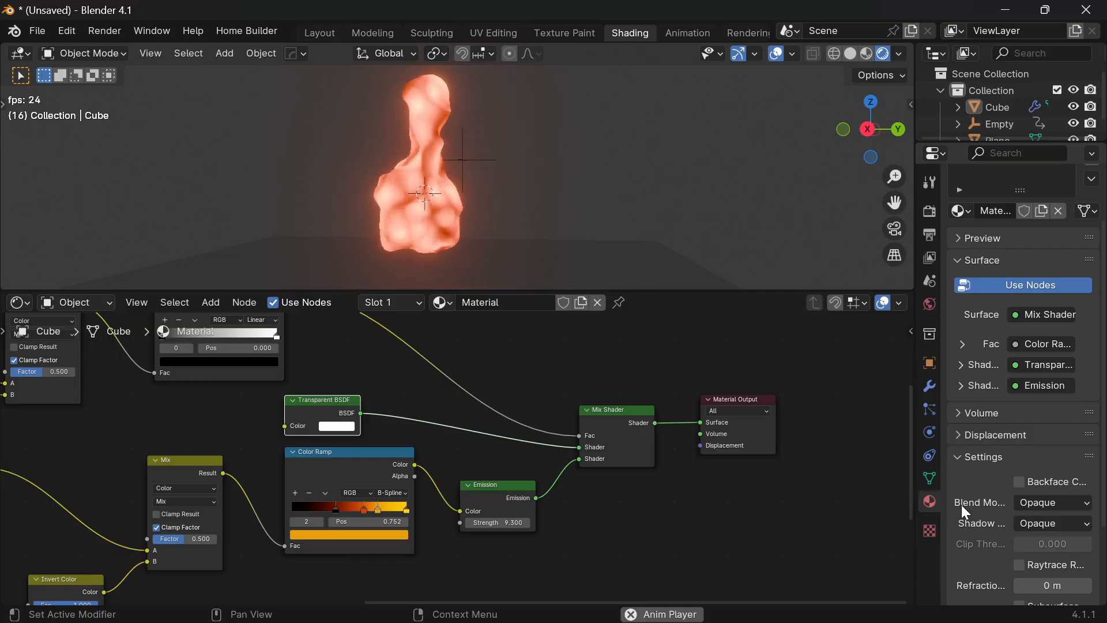
left_click(1024, 505)
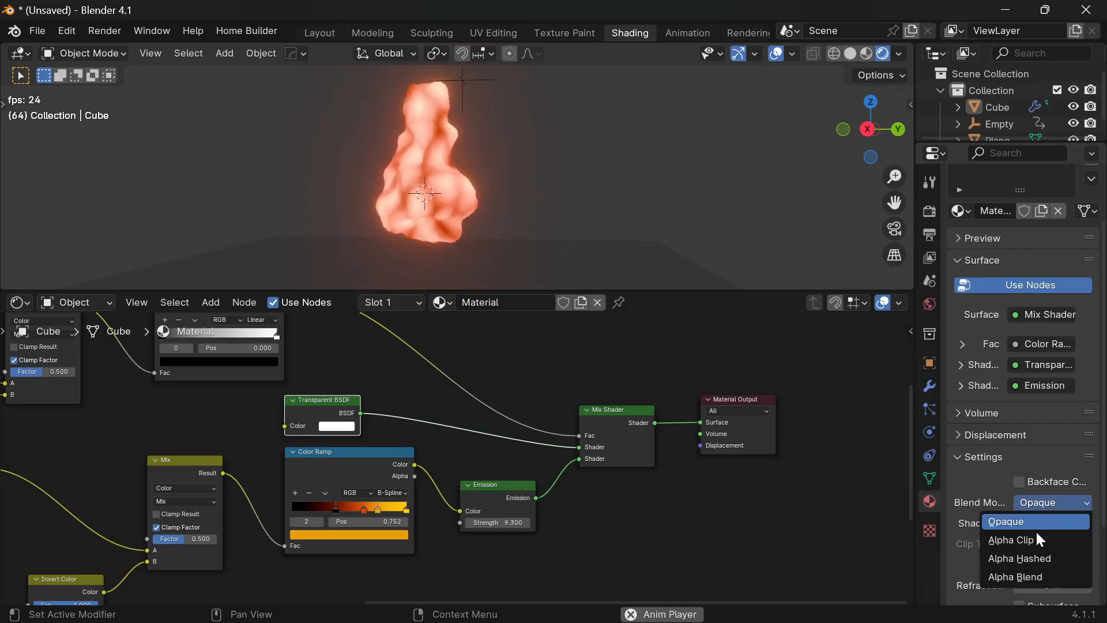
left_click(1033, 569)
key("ctrl+space")
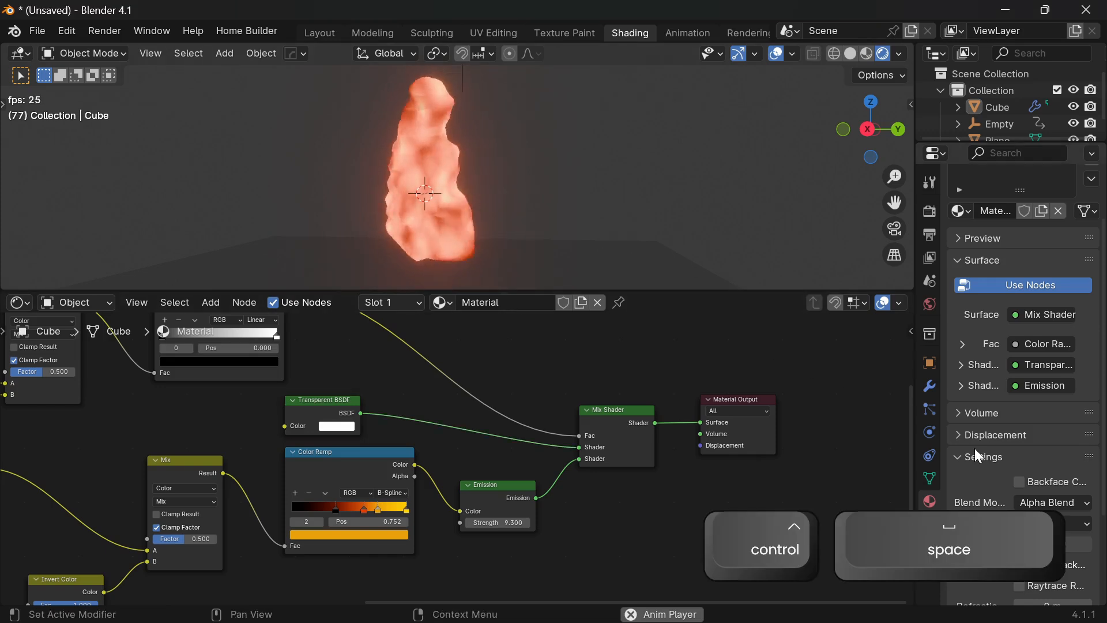
left_click(1084, 523)
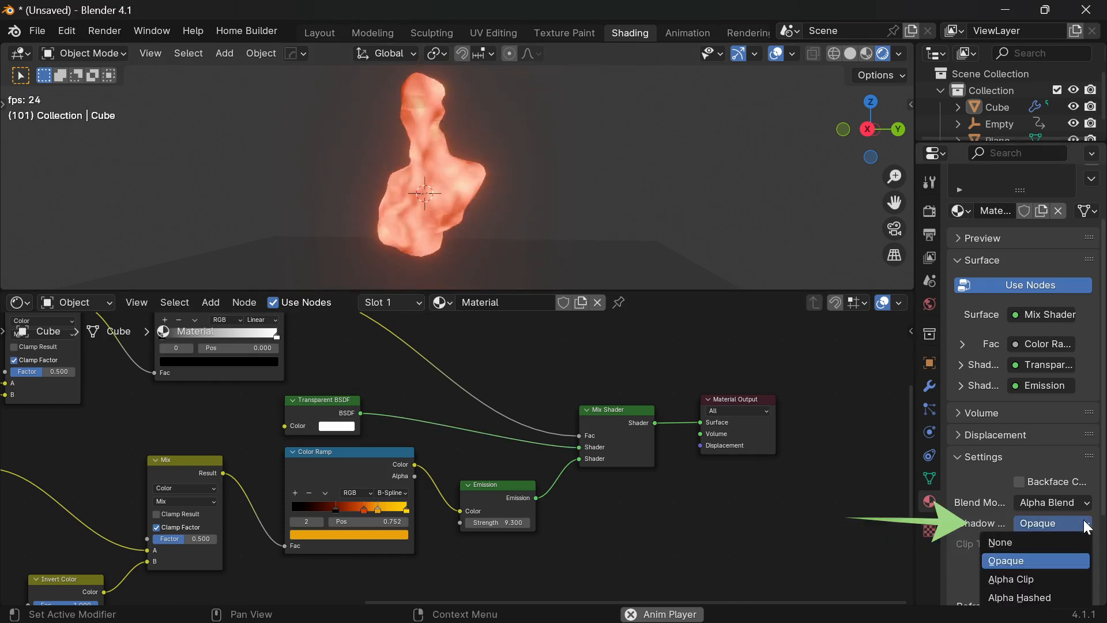
left_click(1018, 542)
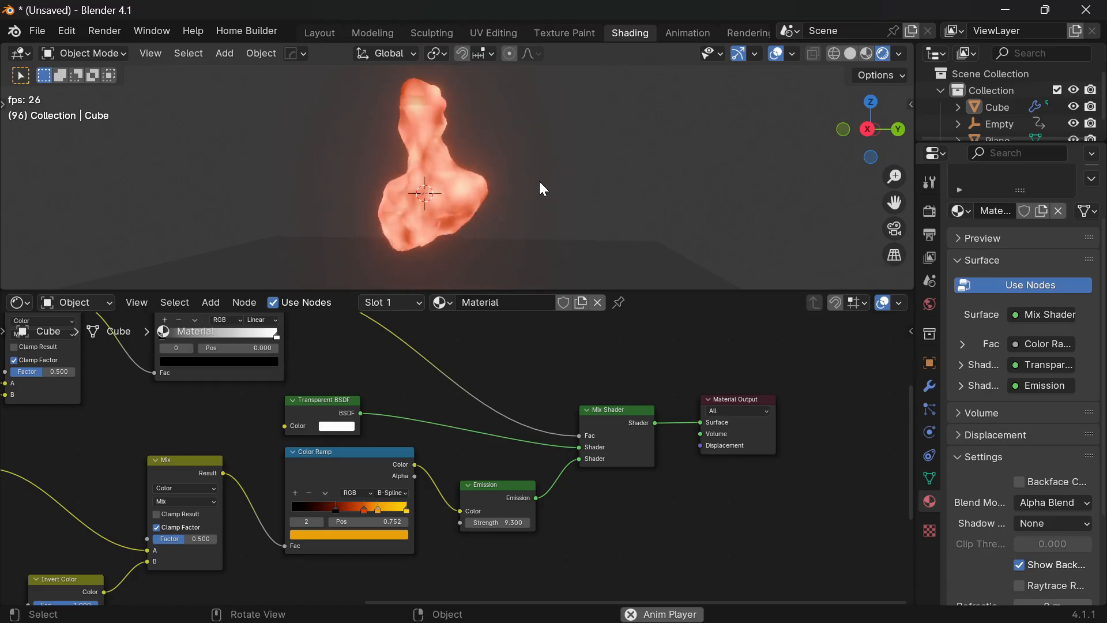
Examine how the black-and-white Color Ramps and upper Mix node feed the Mix Shader's Fac input as a transparency mask.
middle_click_drag(591, 396, 627, 422, "shift")
middle_click_drag(568, 190, 604, 192, "shift")
middle_click_drag(585, 378, 527, 372, "shift")
middle_click_drag(471, 422, 485, 425, "shift")
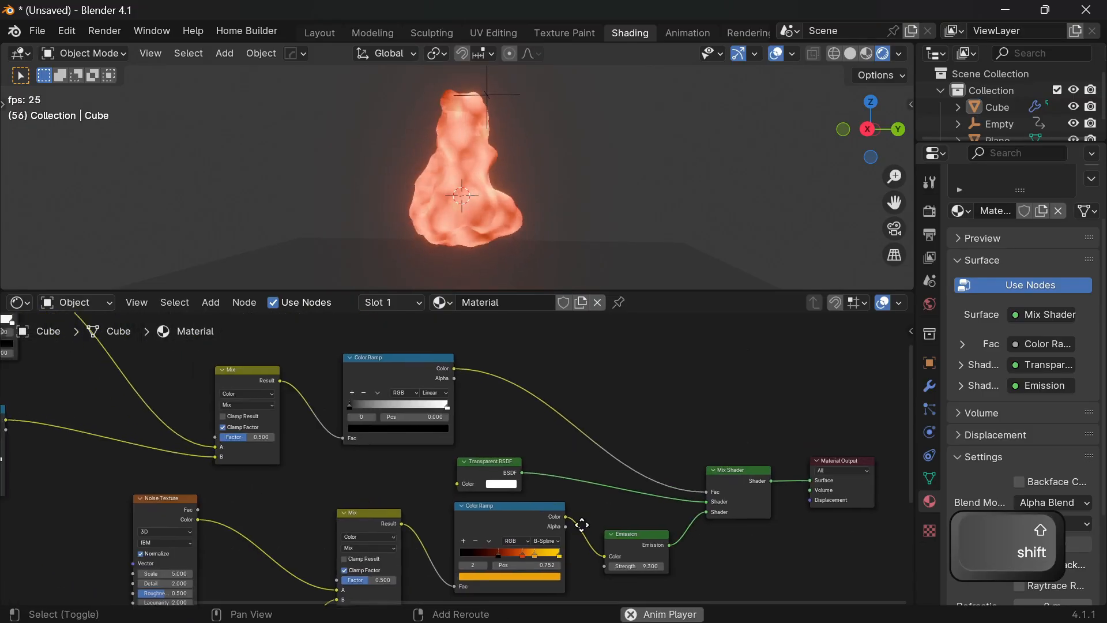
middle_click_drag(575, 363, 639, 339, "shift")
scroll(629, 380, "up", 2)
middle_click_drag(606, 468, 583, 461, "shift")
middle_click_drag(602, 500, 509, 410, "shift")
scroll(508, 412, "up", 3)
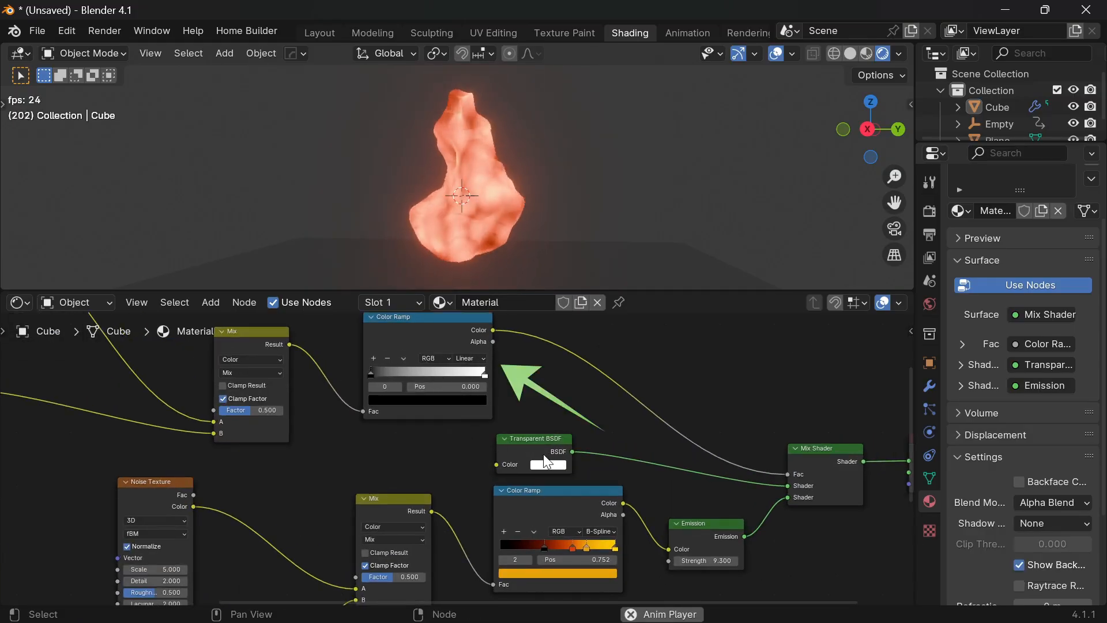
middle_click_drag(722, 460, 471, 434, "shift")
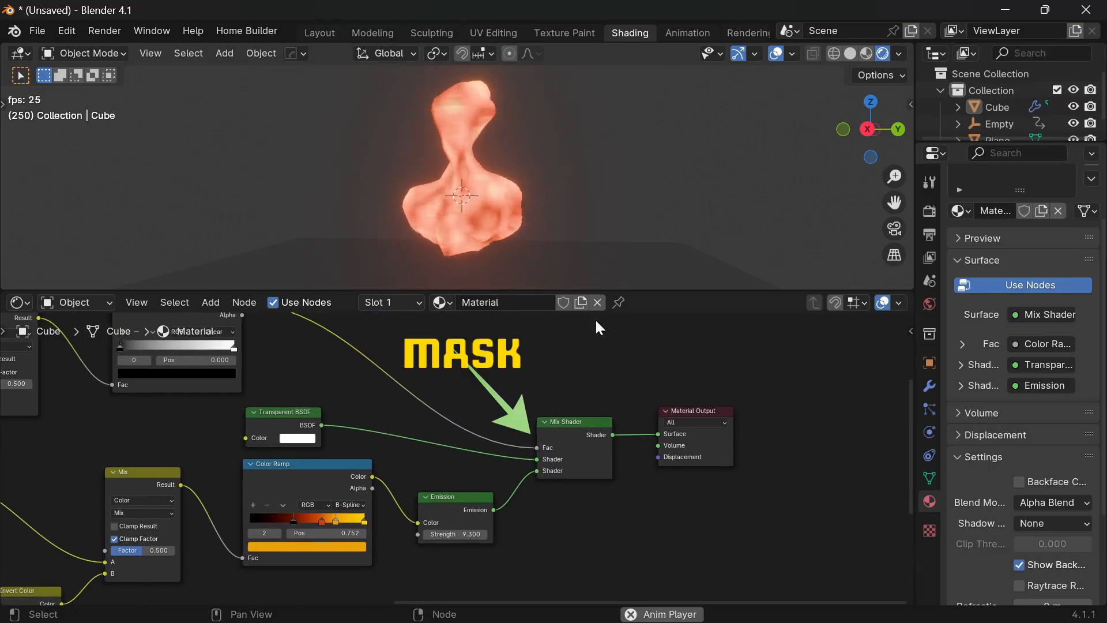
middle_click_drag(415, 474, 611, 532, "shift")
mouse_move(344, 425)
middle_mouse_down("shift")
mouse_move(474, 449)
mouse_move(563, 434)
middle_mouse_up("shift")
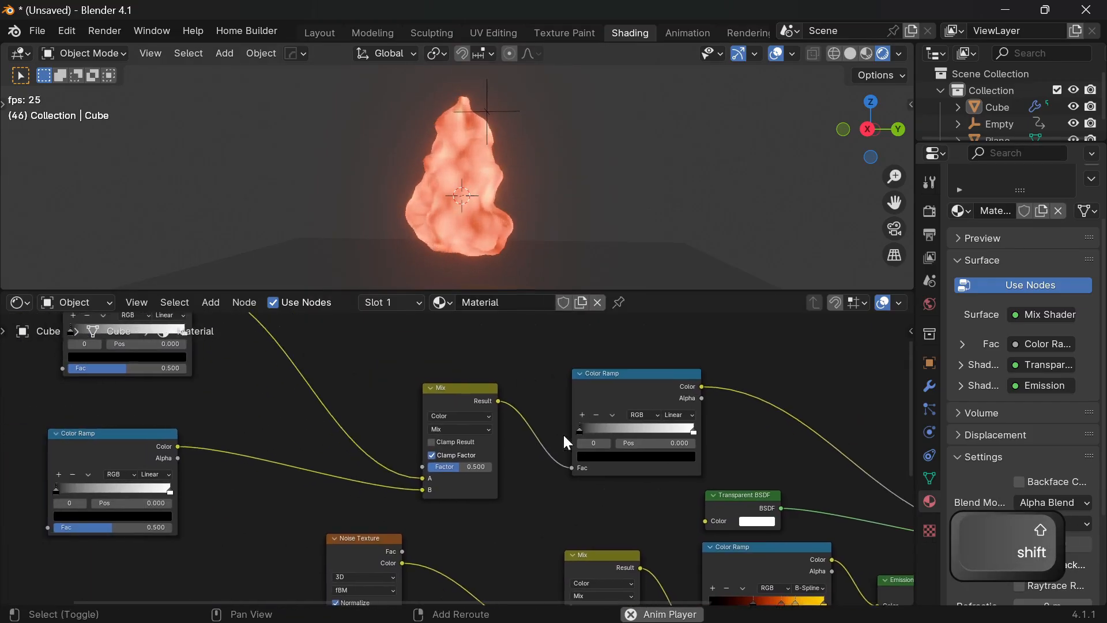
middle_click_drag(393, 428, 540, 461, "shift")
scroll(683, 472, "down", 4)
middle_click_drag(683, 472, 540, 414)
scroll(692, 474, "up", 4)
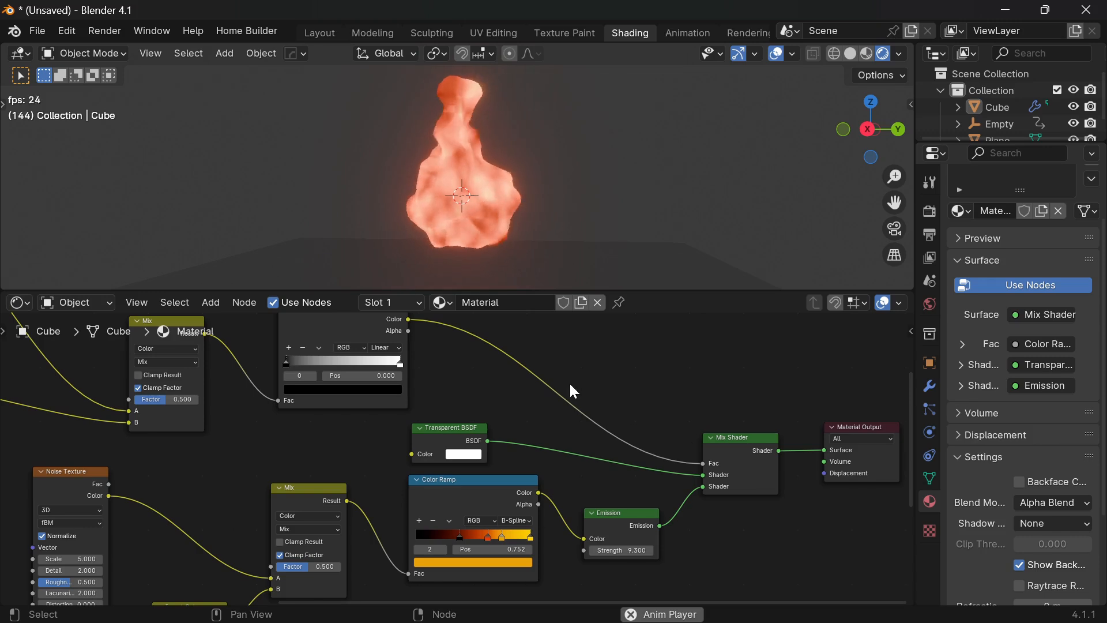
Cut the link between the black-and-white Color Ramp after the upper Mix node and the Mix Shader's Fac input, and restore it.
right_click_drag(569, 376, 537, 415, "ctrl")
left_click_drag(408, 319, 702, 463)
middle_click_drag(425, 369, 509, 453, "shift")
scroll(457, 457, "up", 5)
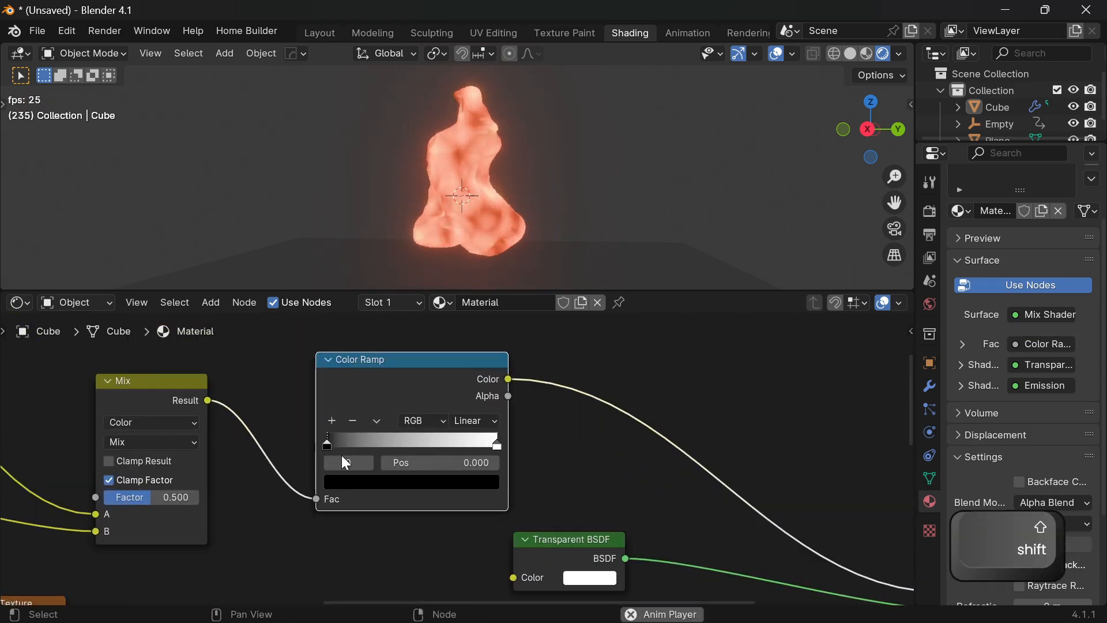
left_click_drag(328, 442, 328, 500)
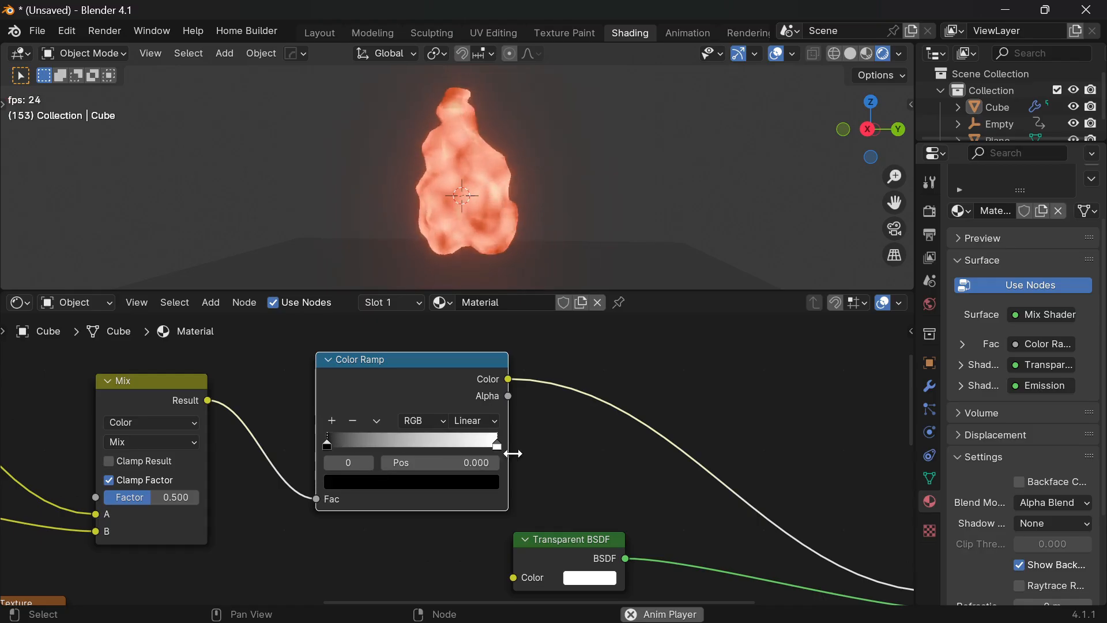
Add a Gradient Texture node and connect its Fac output to the Fac input of the Color Ramp feeding the upper Mix node's A input.
middle_click_drag(453, 442, 496, 469)
scroll(496, 470, "up", 2)
scroll(497, 469, "up", 1)
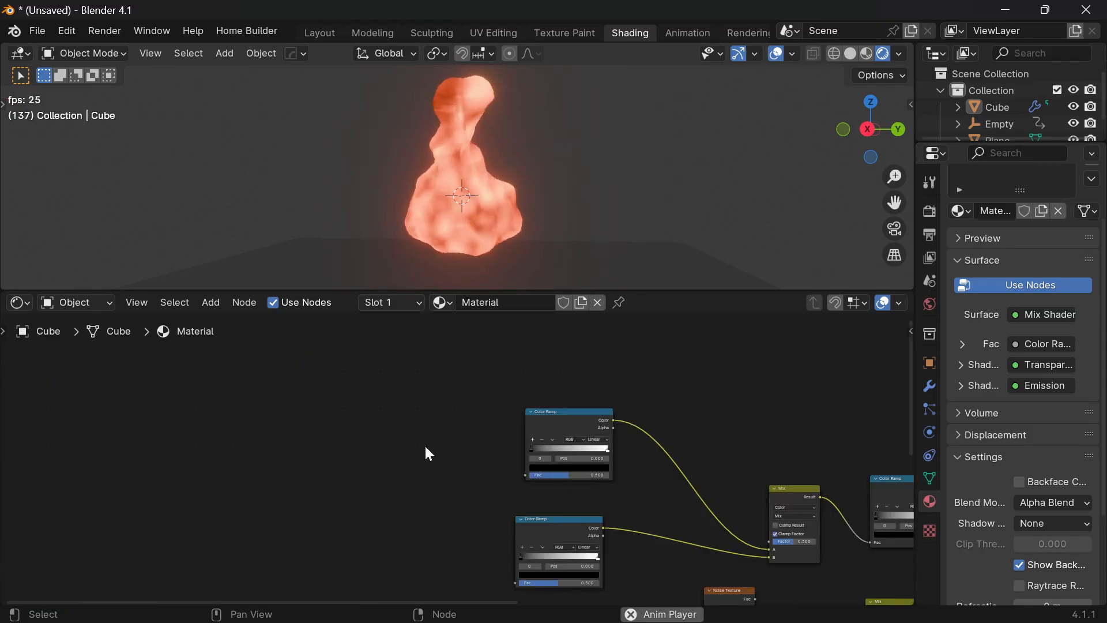
scroll(504, 459, "up", 1)
middle_click_drag(504, 459, 612, 488)
key("shift+a")
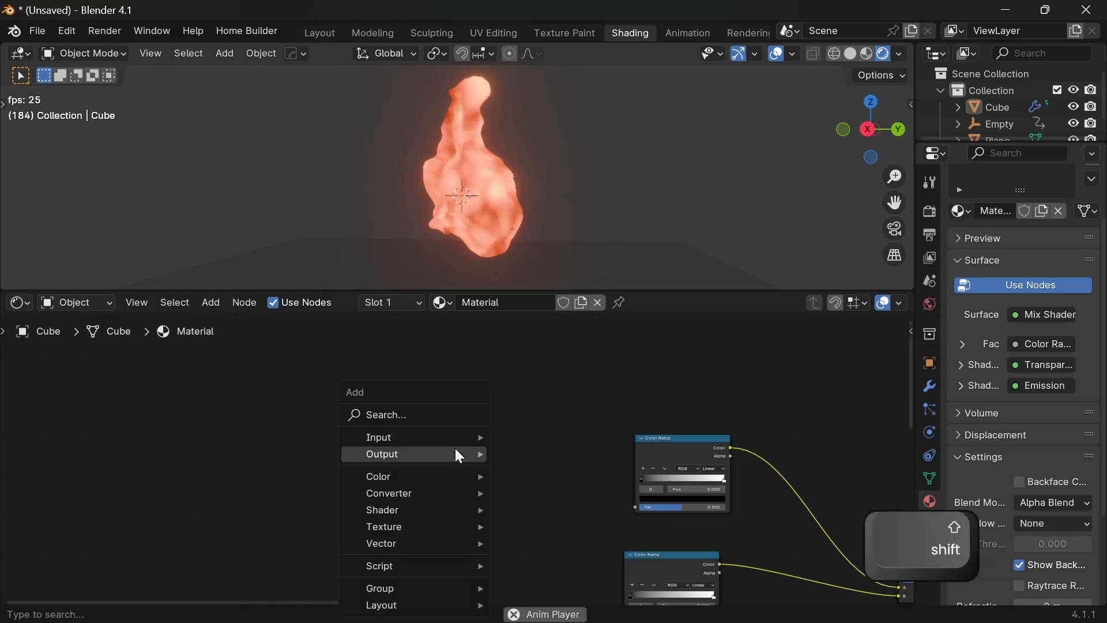
type("gr")
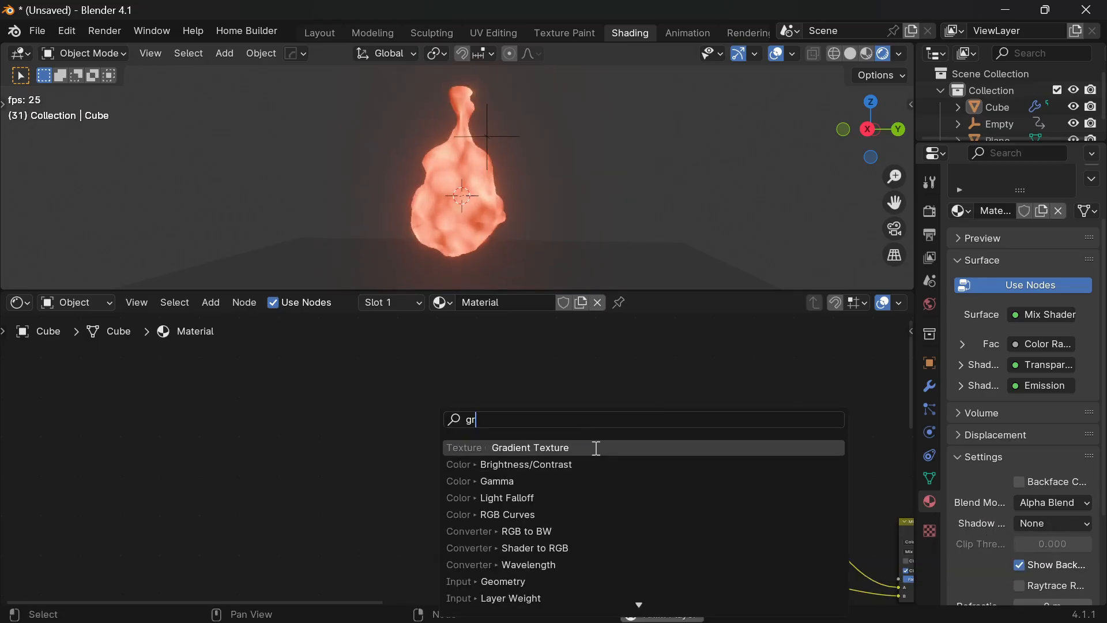
left_click(597, 448)
left_click(479, 426)
scroll(634, 502, "up", 3)
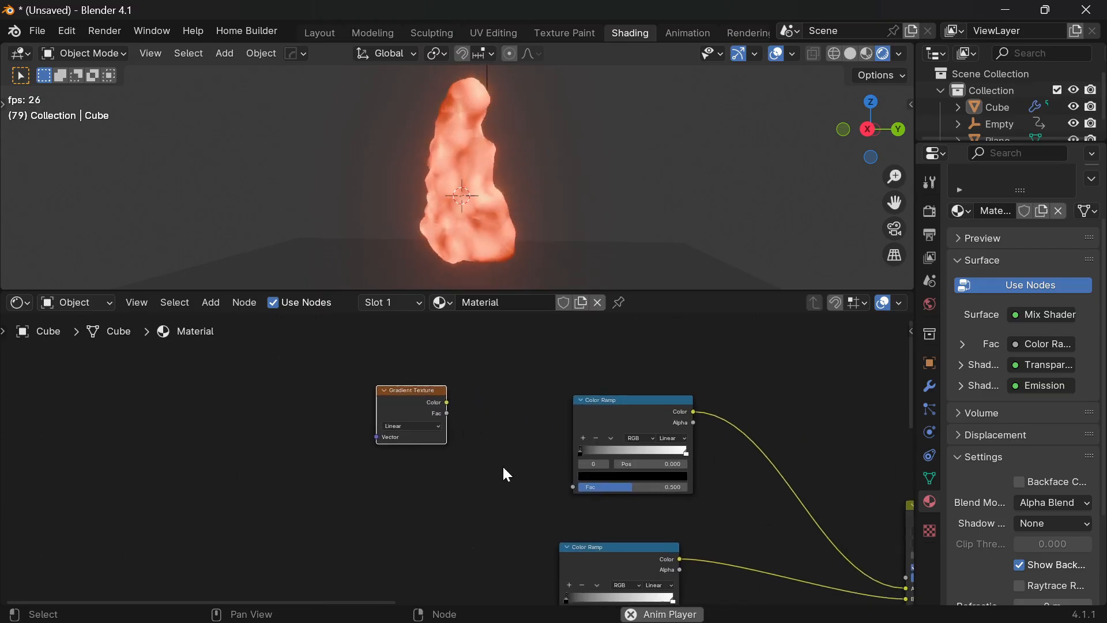
left_click_drag(448, 413, 573, 487)
scroll(435, 453, "up", 1)
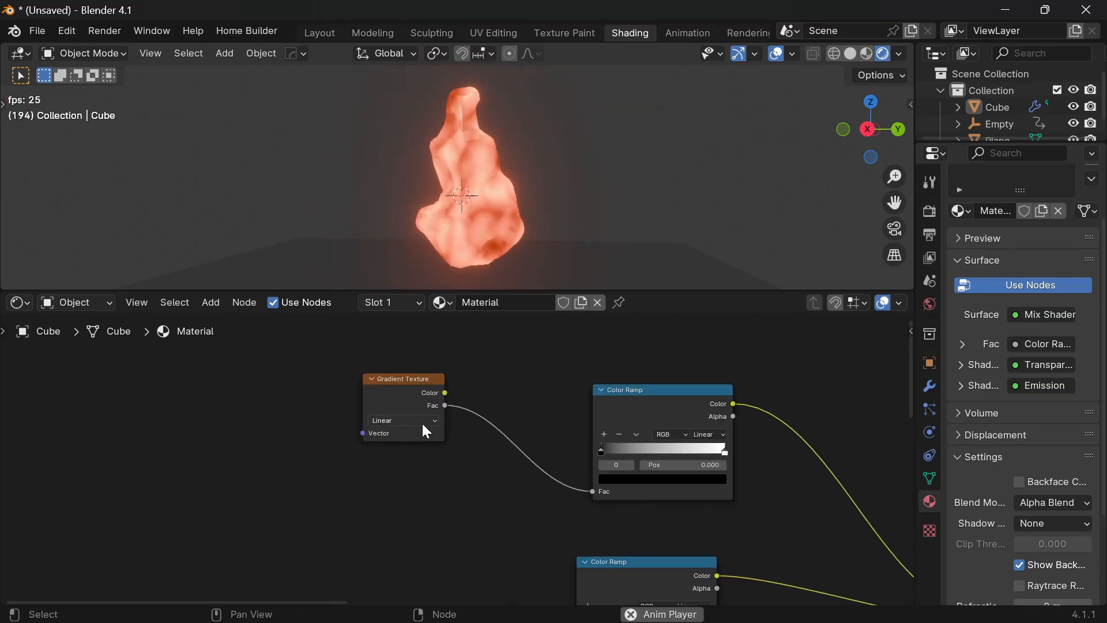
Use Node Wrangler to add linked Texture Coordinate and Mapping nodes to the Gradient Texture.
middle_click_drag(426, 430, 505, 453)
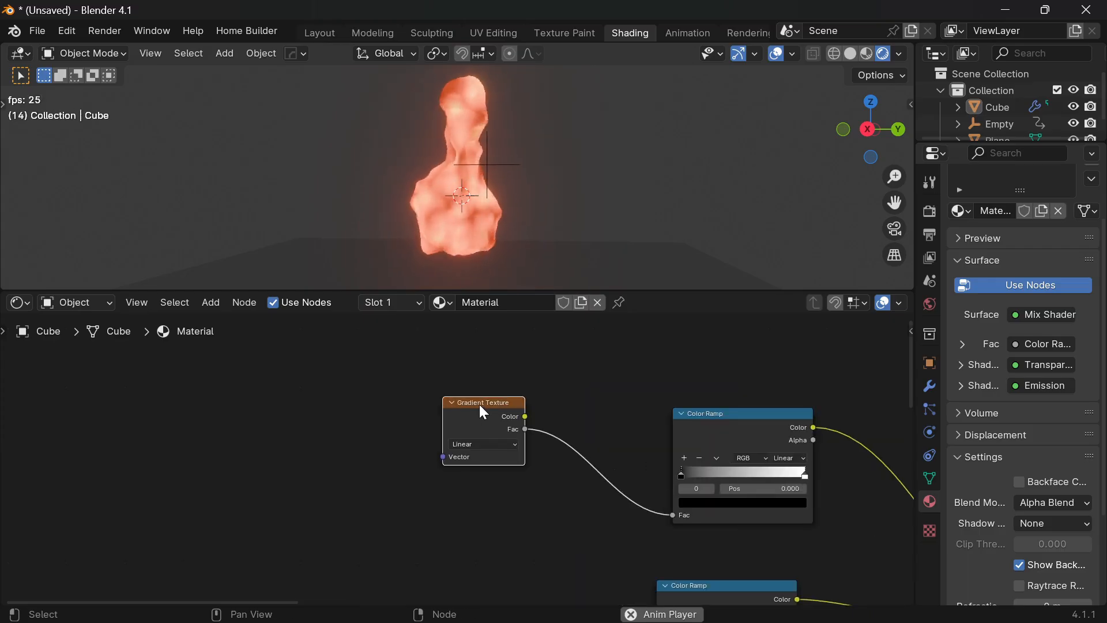
key("ctrl")
key("ctrl+t")
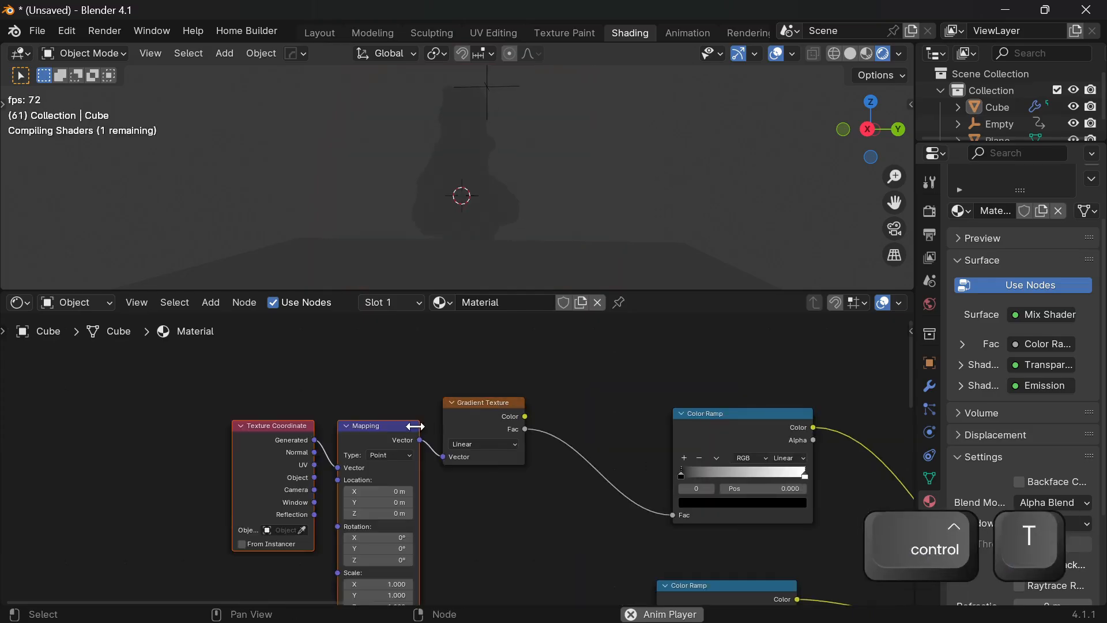
middle_click_drag(541, 536, 490, 499)
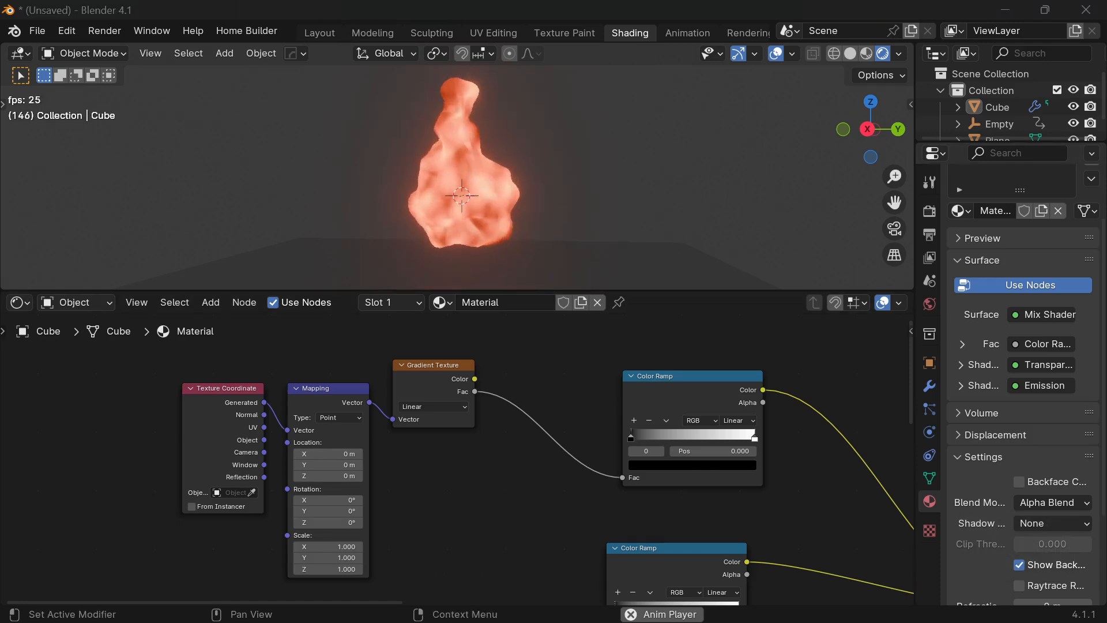
Flip the Color Ramp connected to the Gradient Texture so white comes first, and move its black stop to 0.215.
scroll(406, 455, "up", 2)
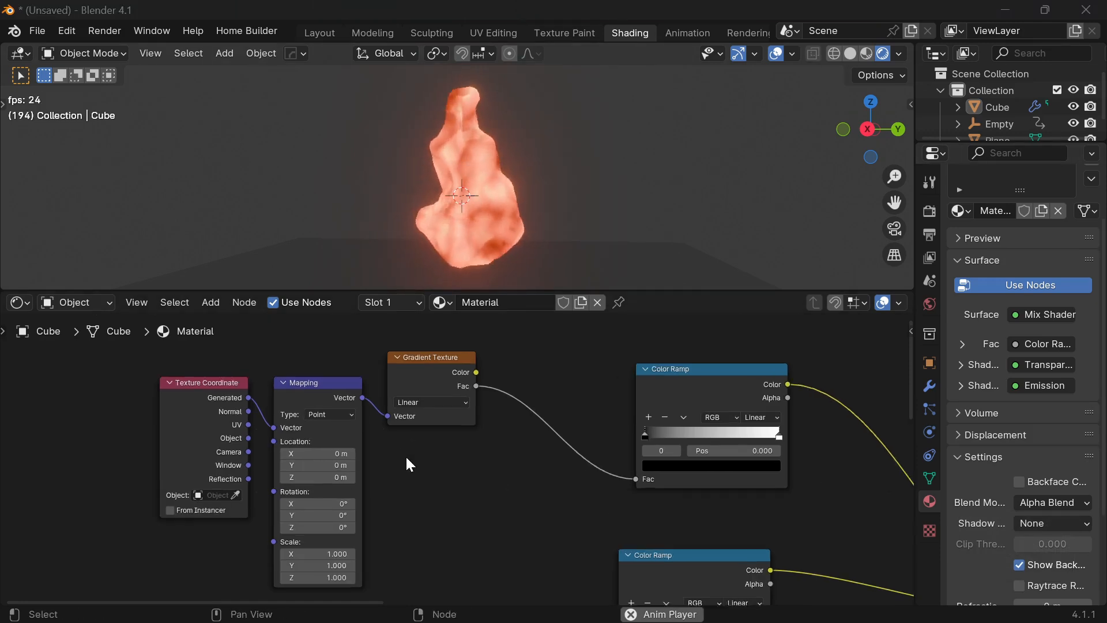
middle_click_drag(383, 484, 86, 476)
scroll(525, 460, "down", 2)
middle_click_drag(533, 462, 620, 464)
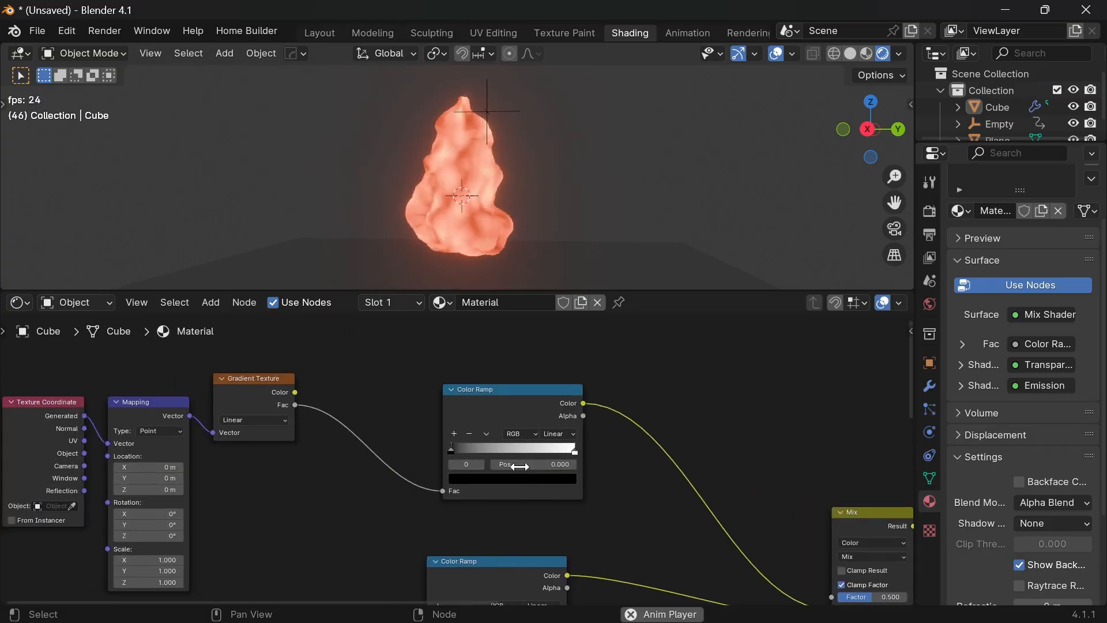
scroll(266, 435, "up", 2)
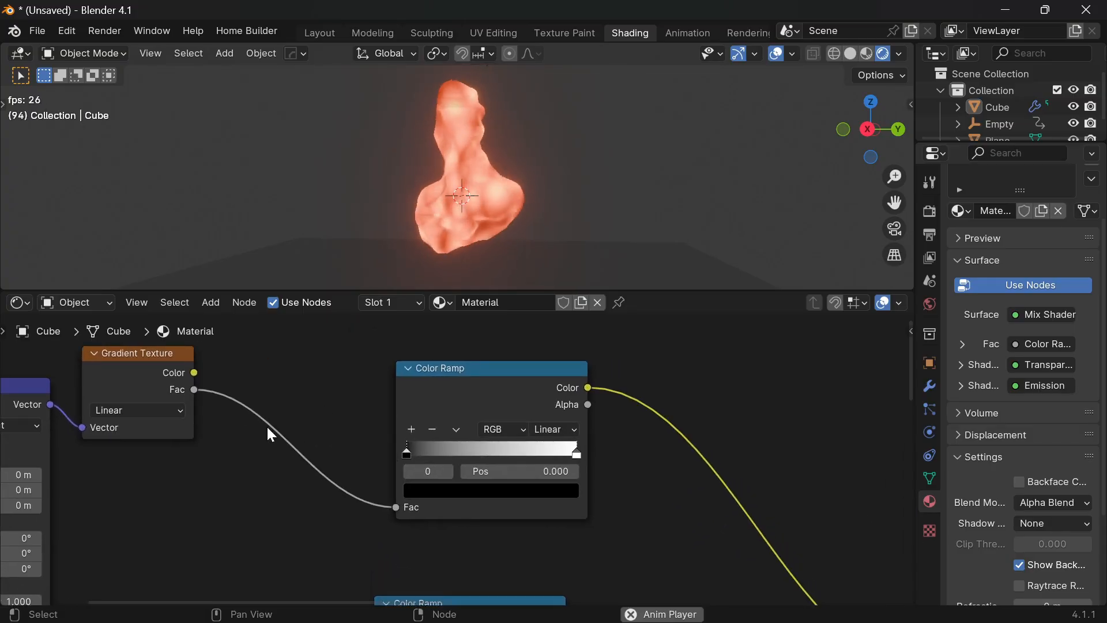
left_click_drag(542, 458, 373, 466)
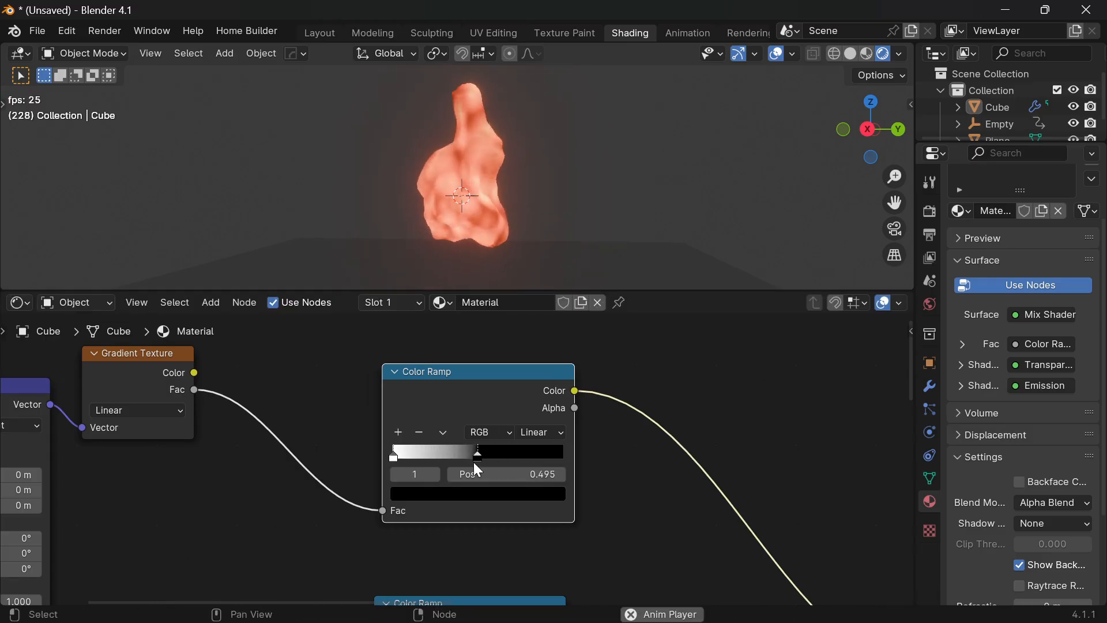
left_click_drag(423, 471, 429, 469)
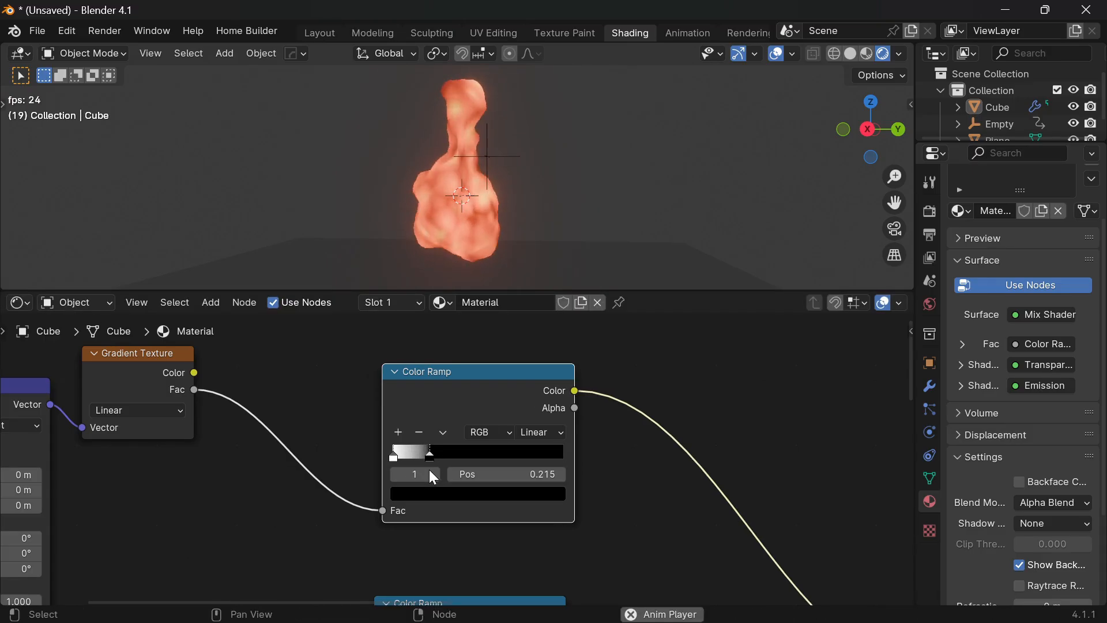
Move the black stop of the Color Ramp between the upper Mix node and the Mix Shader to 0.230.
scroll(449, 468, "down", 3)
middle_click_drag(698, 524, 188, 415)
scroll(582, 465, "up", 3)
middle_click_drag(630, 449, 571, 441)
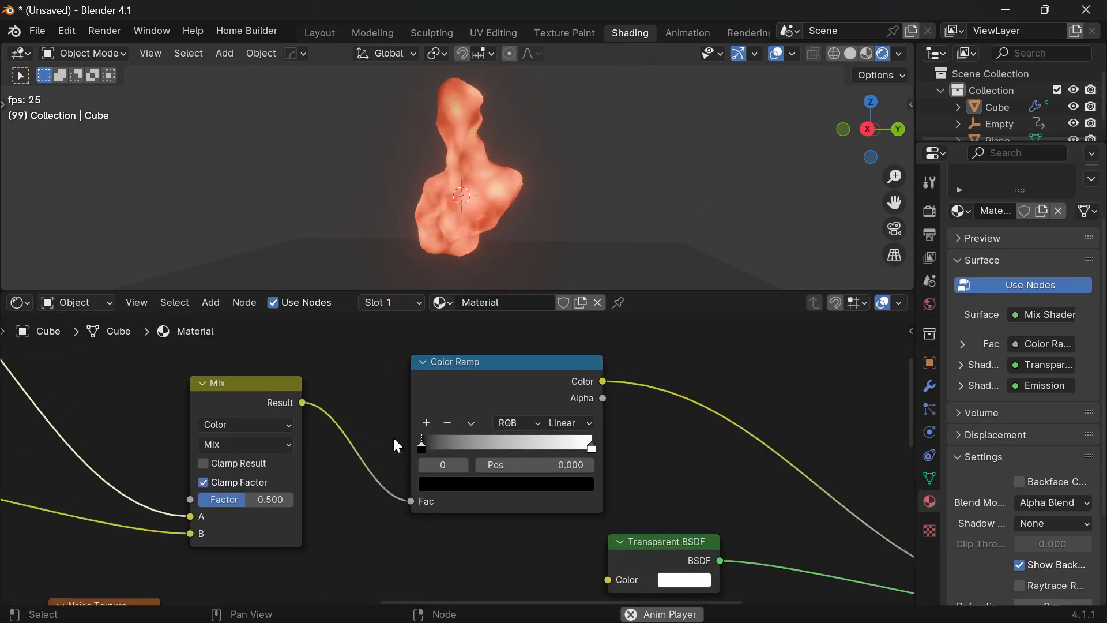
scroll(403, 408, "down", 5)
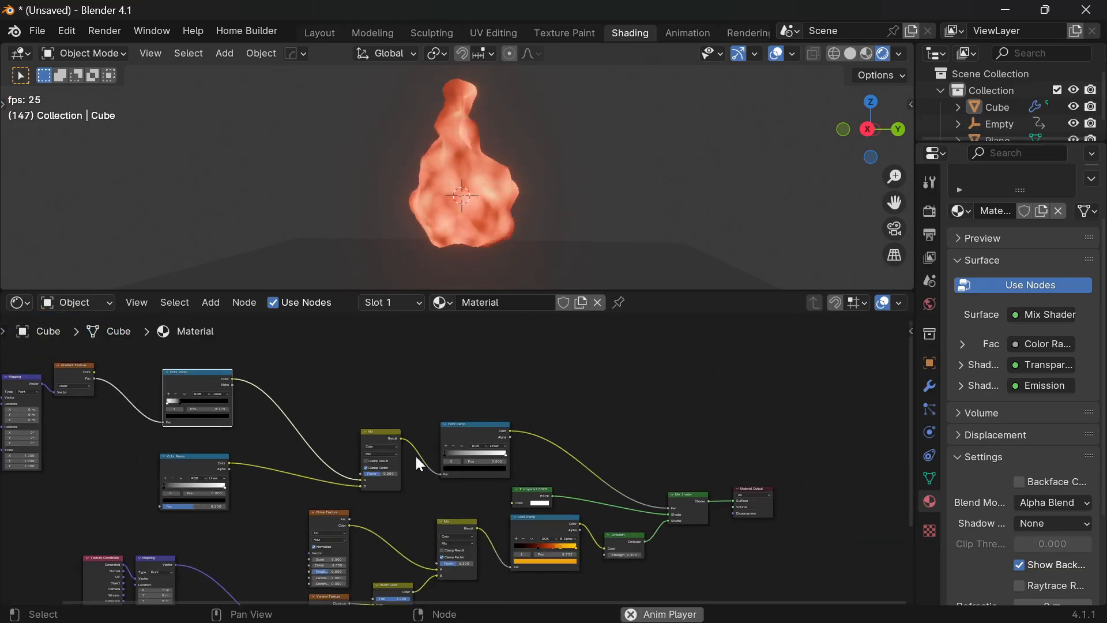
scroll(416, 458, "up", 6)
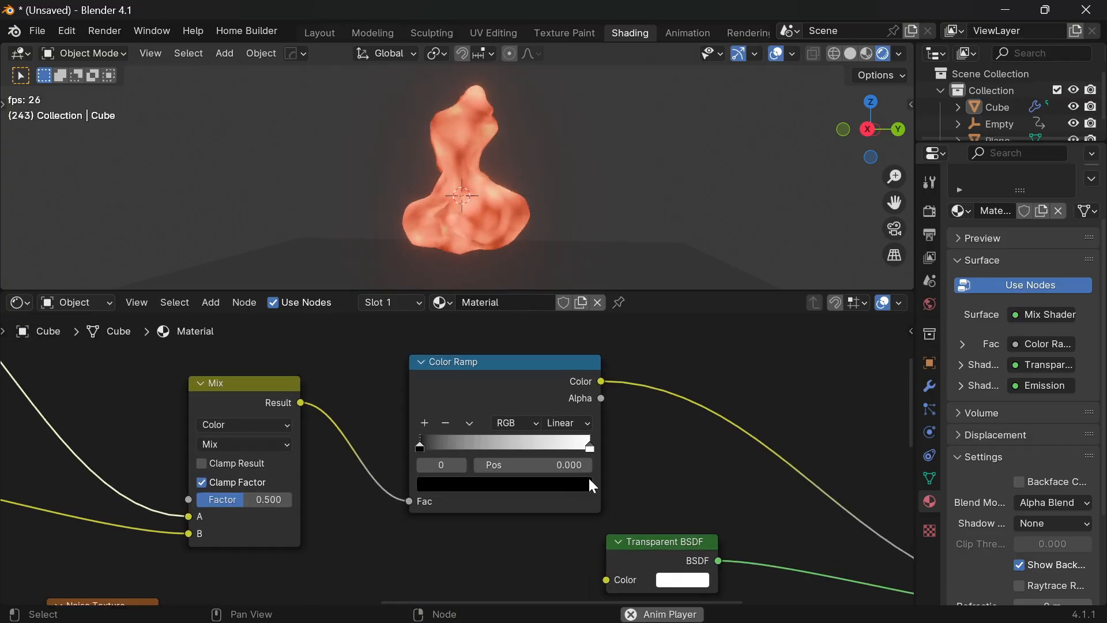
scroll(518, 467, "up", 1)
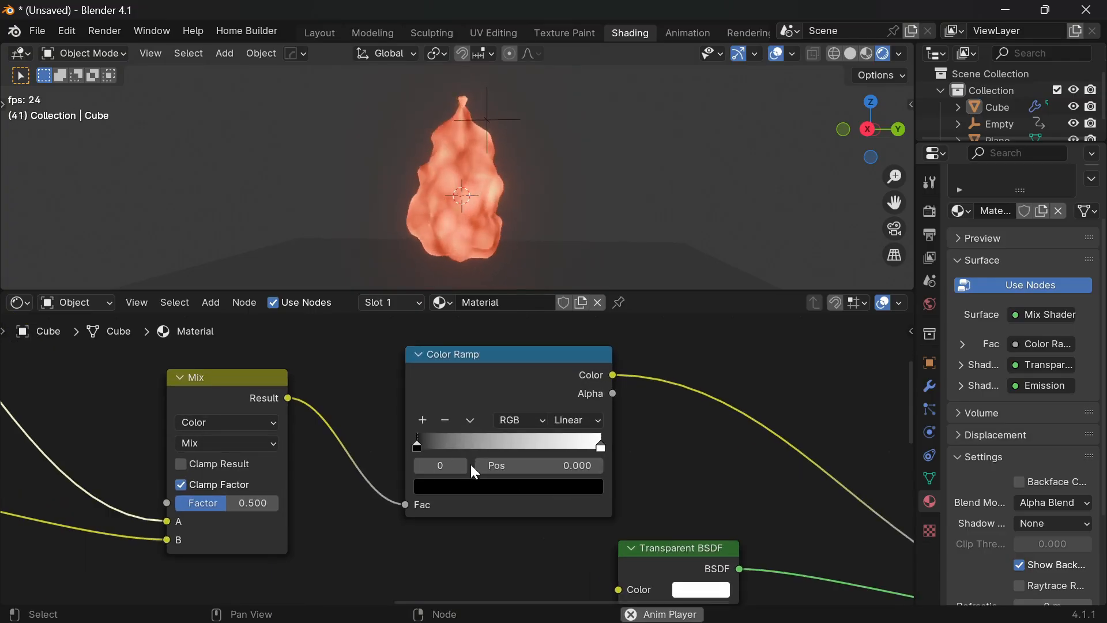
left_click_drag(466, 441, 458, 445)
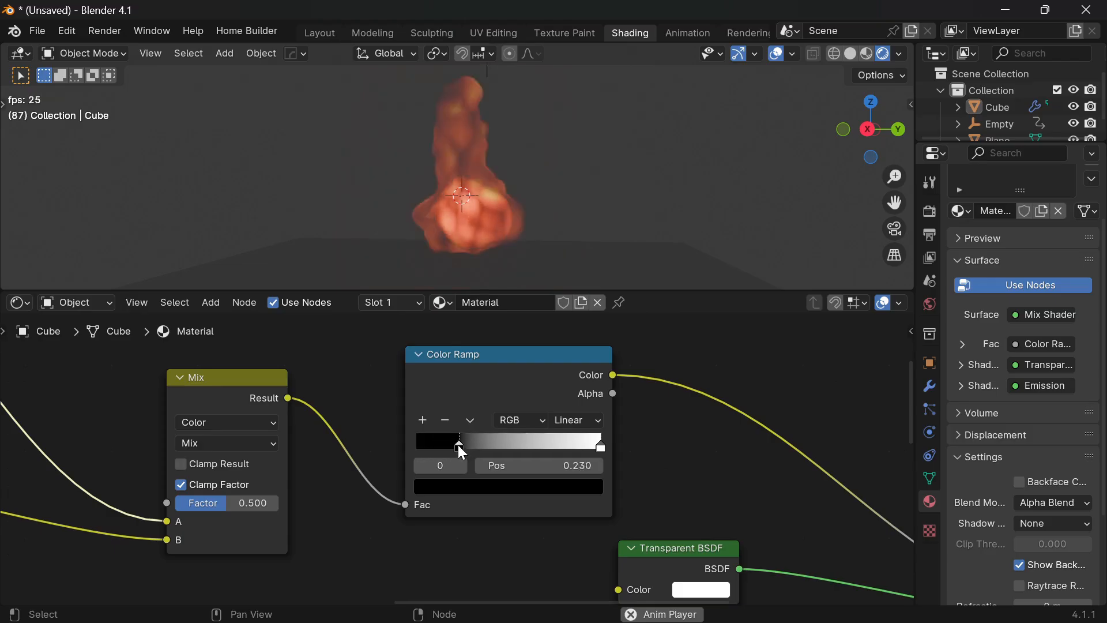
Set the Color Ramp feeding the Mix Shader to B-Spline interpolation, with its white stop at 0.789 and its black stop closer to the white one.
left_click(600, 445)
left_click(579, 419)
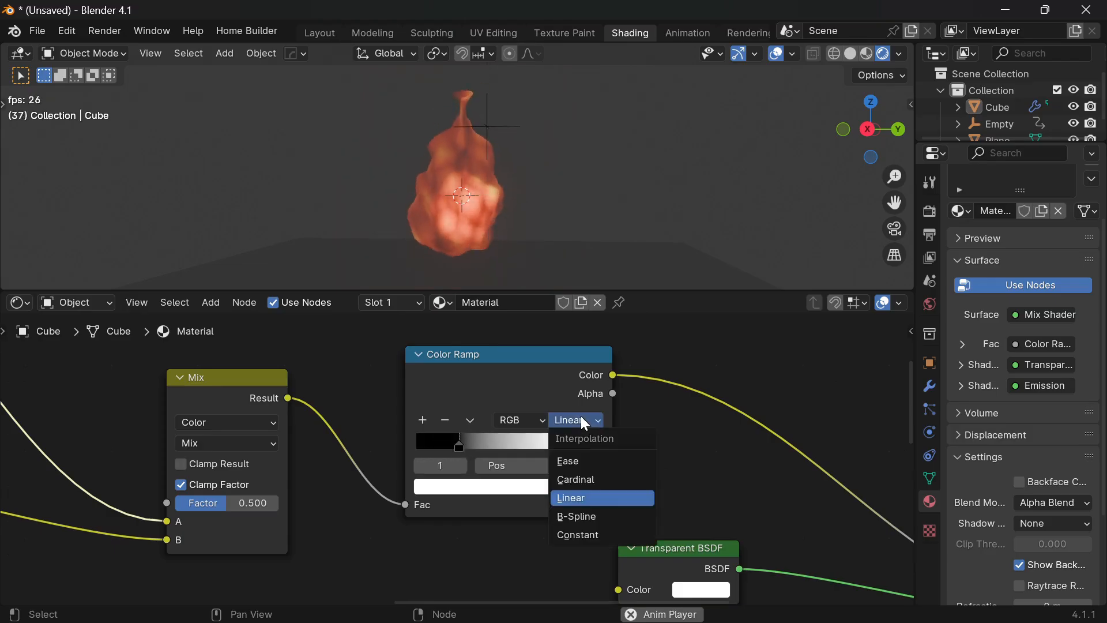
left_click(595, 517)
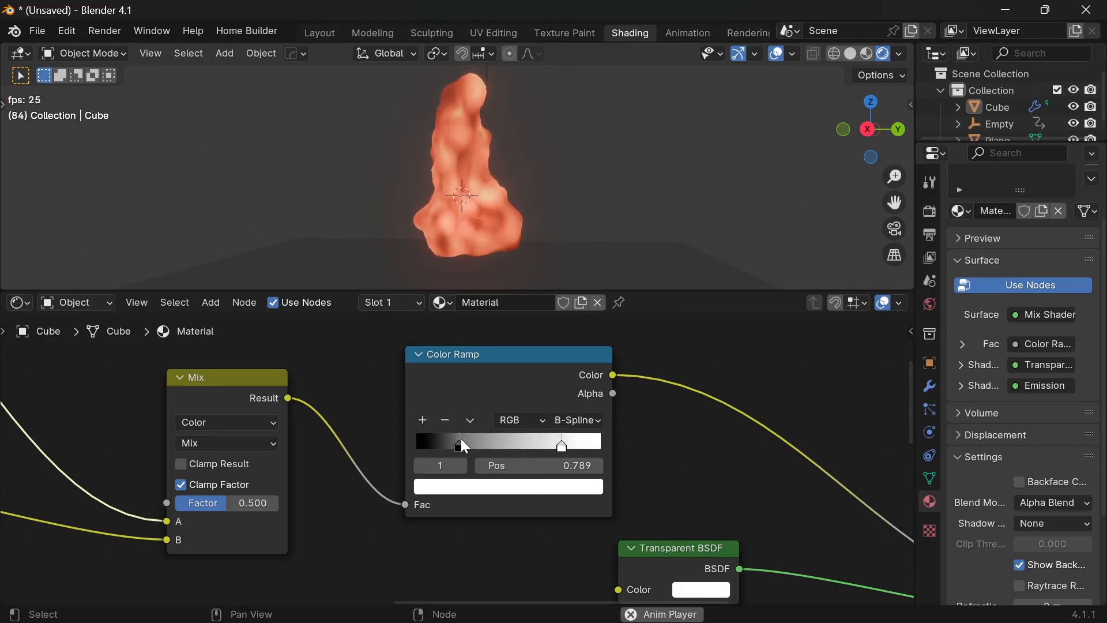
left_click_drag(457, 447, 482, 458)
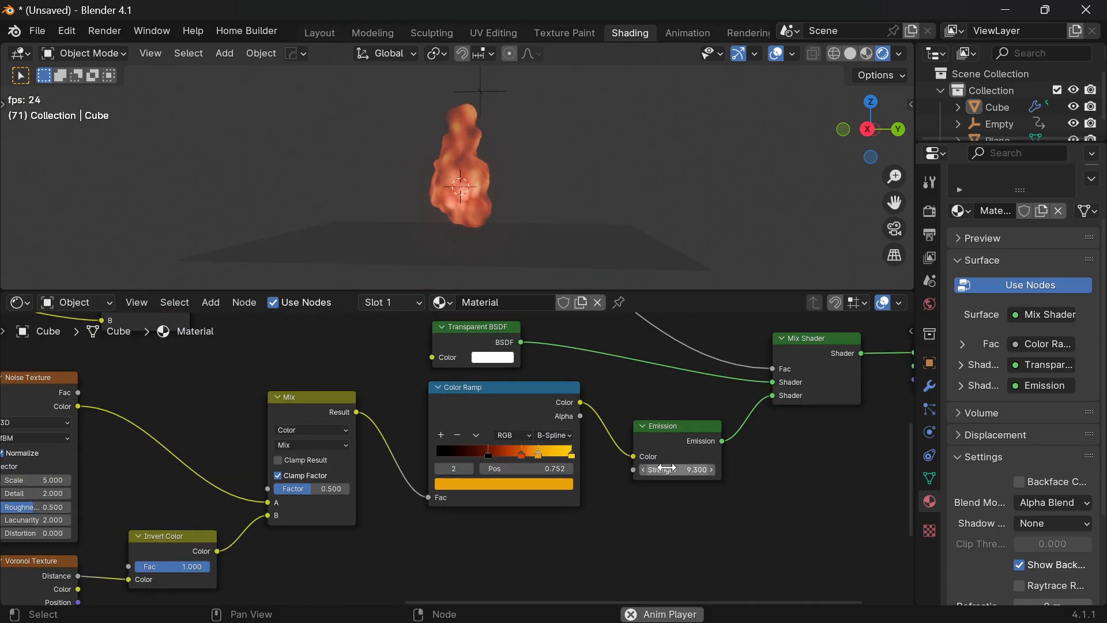
Raise the Emission node's strength to make the flame glow brighter.
mouse_move(667, 468)
left_mouse_down()
mouse_move(720, 468)
mouse_move(674, 469)
left_mouse_up()
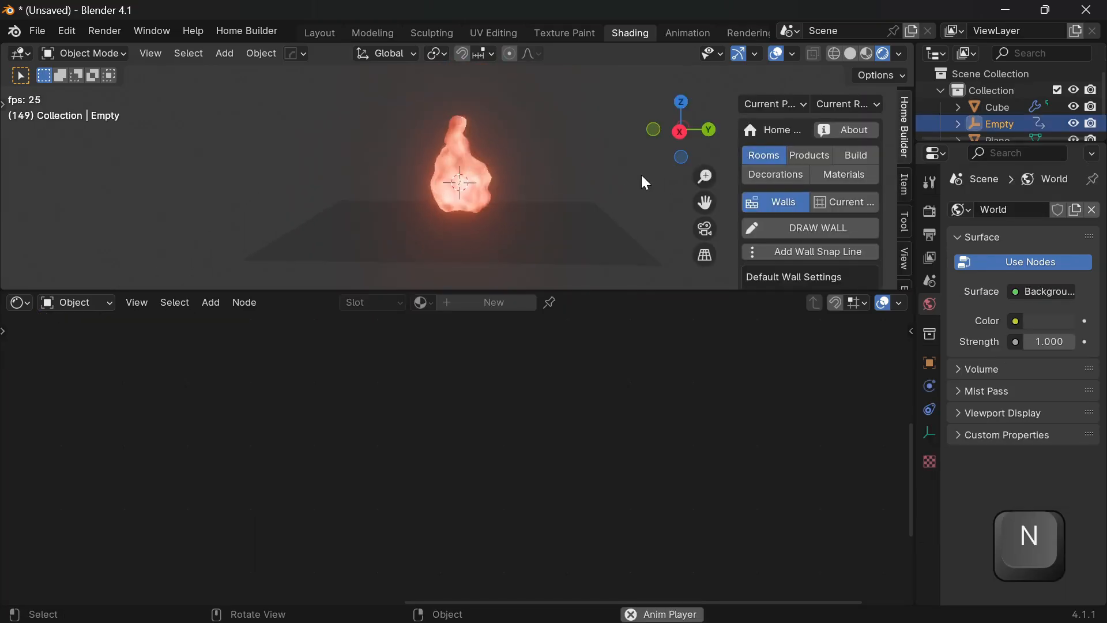
Stop the playback and set the Empty's Z location driver expression to frame/15.
key("n")
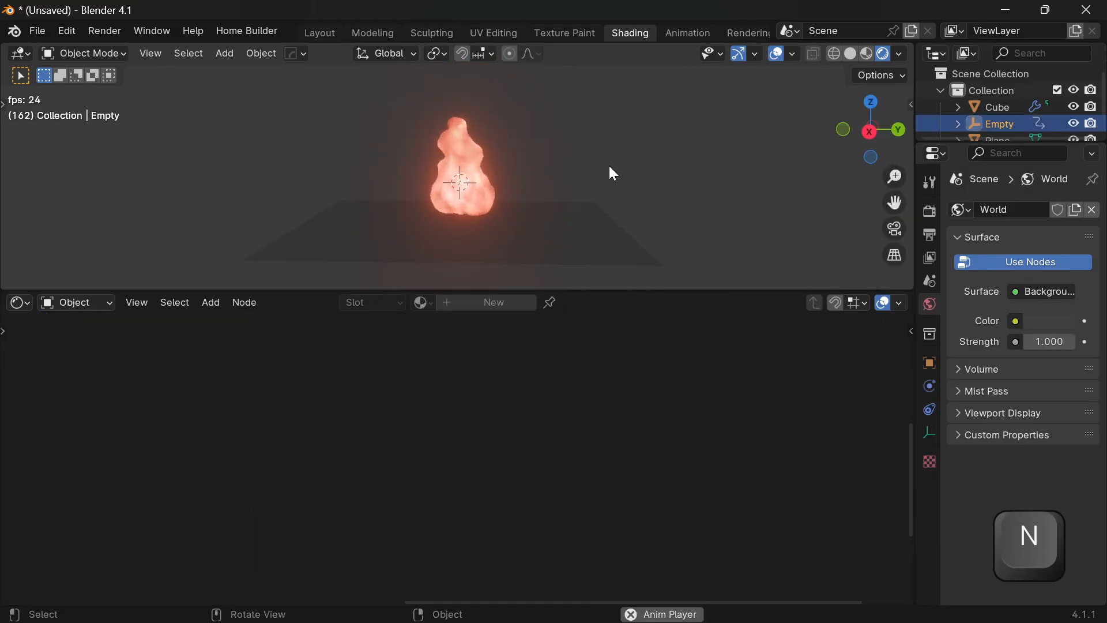
key("space")
middle_click_drag(503, 86, 505, 126)
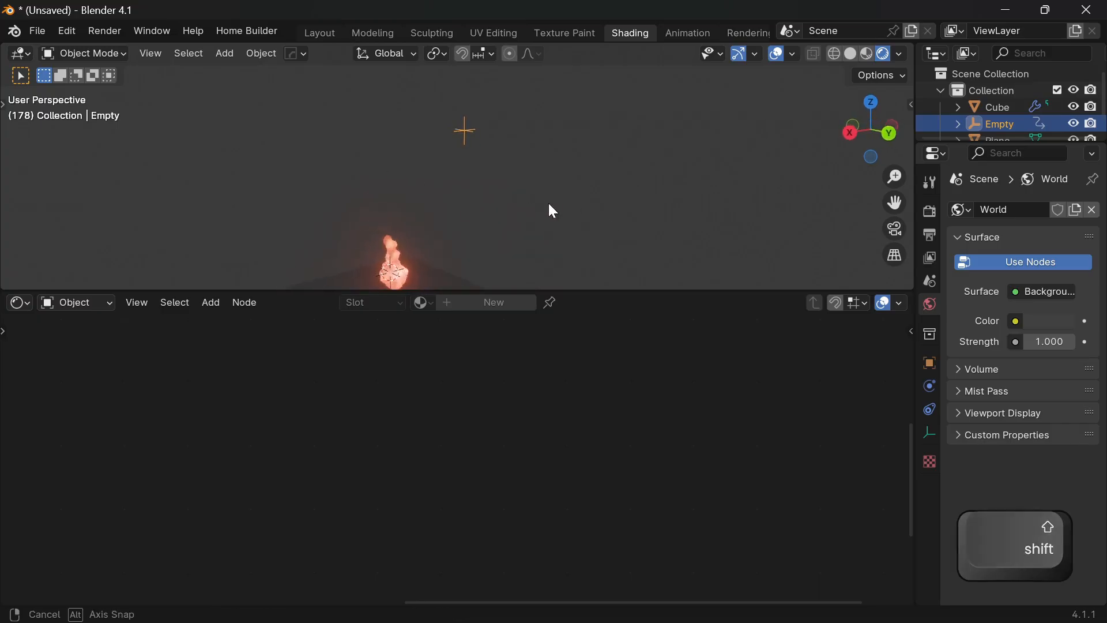
middle_click_drag(548, 204, 631, 237)
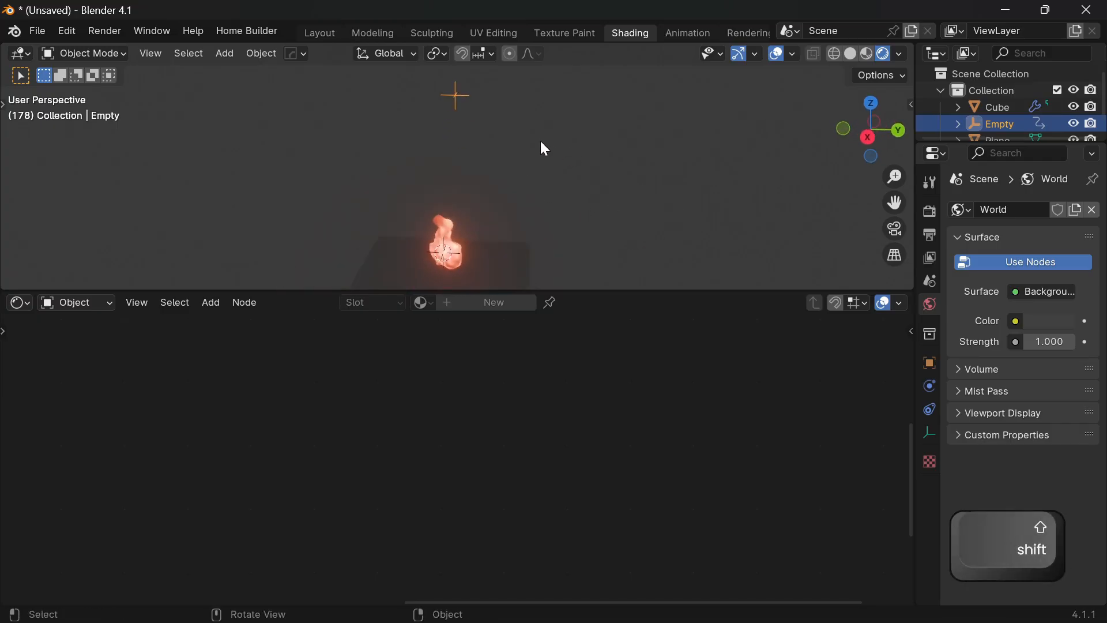
key("n")
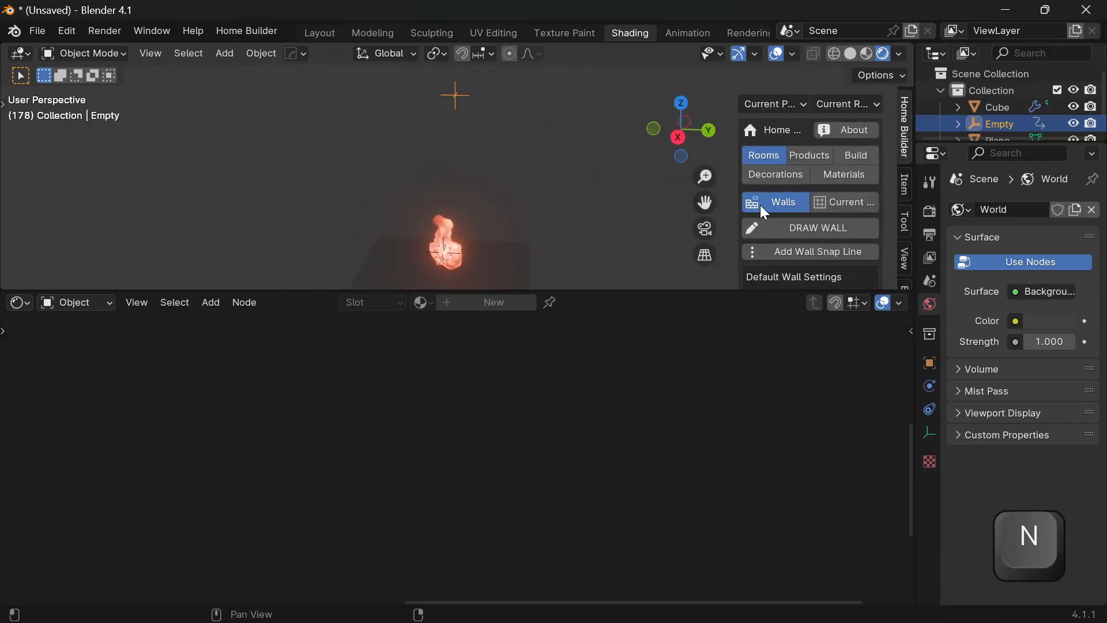
left_click(906, 184)
left_click(793, 175)
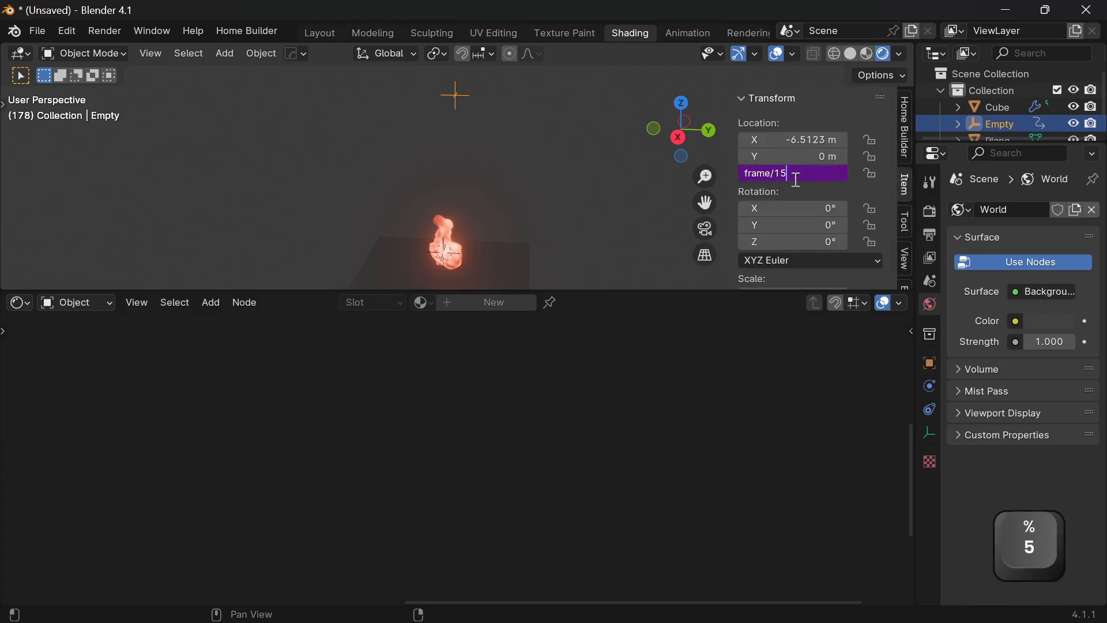
key("Return")
Maximize the 3D viewport and change the Empty's Z location driver expression to frame/10.
key("ctrl+space")
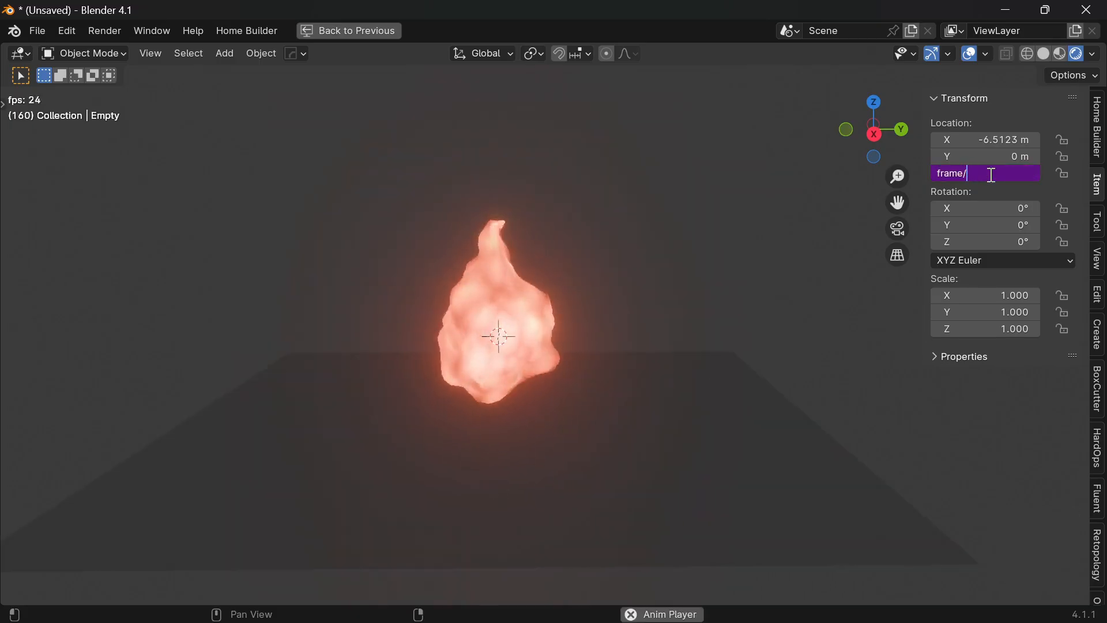
key("BackSpace")
type("10")
key("Return")
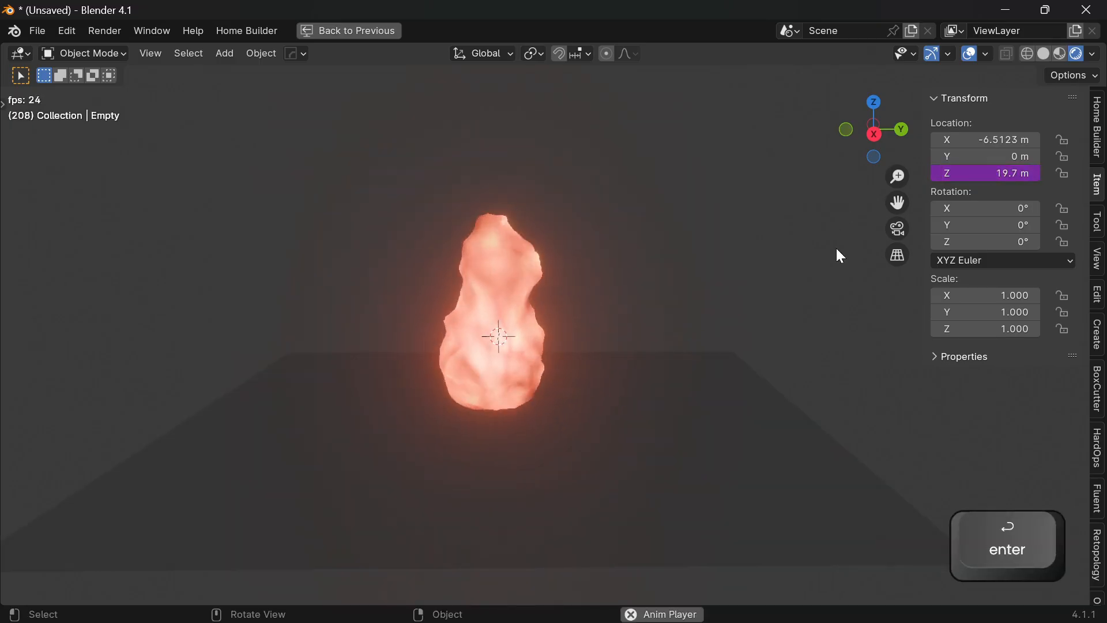
Examine the playing flame animation from different angles in the maximized viewport, stop the playback and restore the normal layout.
key("n")
scroll(712, 307, "down", 2)
middle_click_drag(708, 300, 705, 311)
scroll(623, 362, "up", 1)
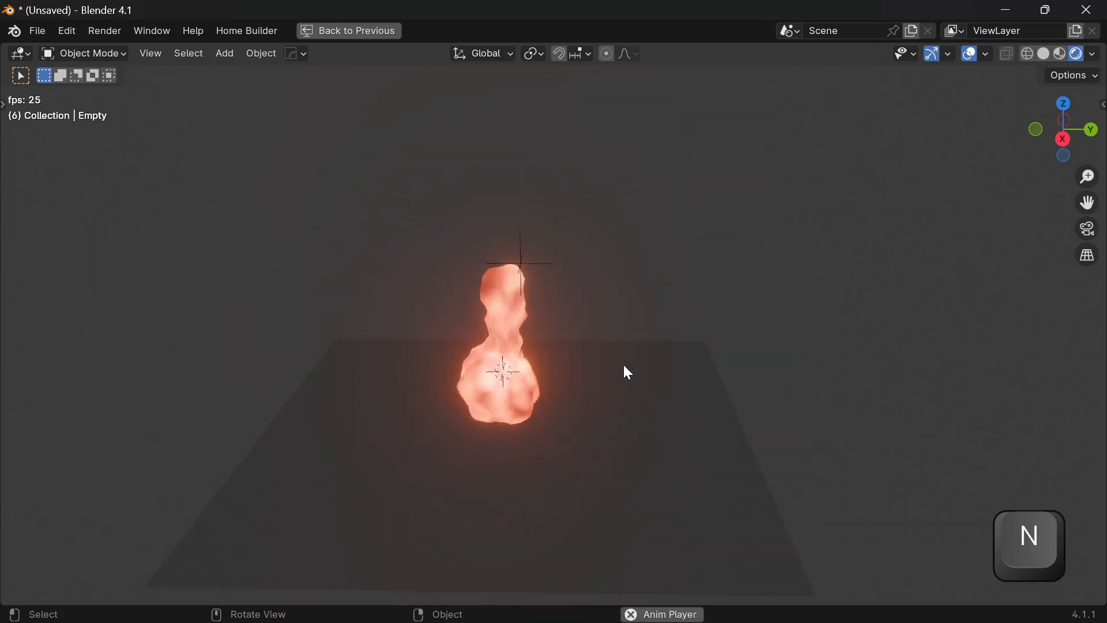
mouse_move(622, 362)
middle_mouse_down("shift")
mouse_move(651, 371)
mouse_move(648, 352)
middle_mouse_up("shift")
scroll(648, 352, "up", 1)
key("space")
key("ctrl+space")
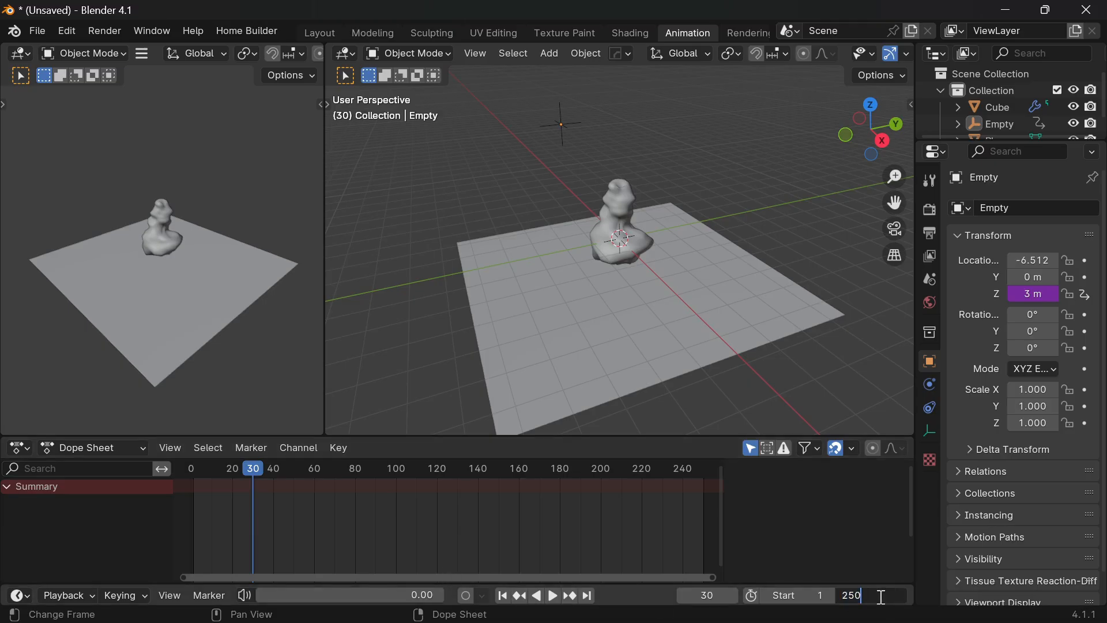
Set the end frame of the animation to 1000 in the Animation workspace.
mouse_move(847, 618)
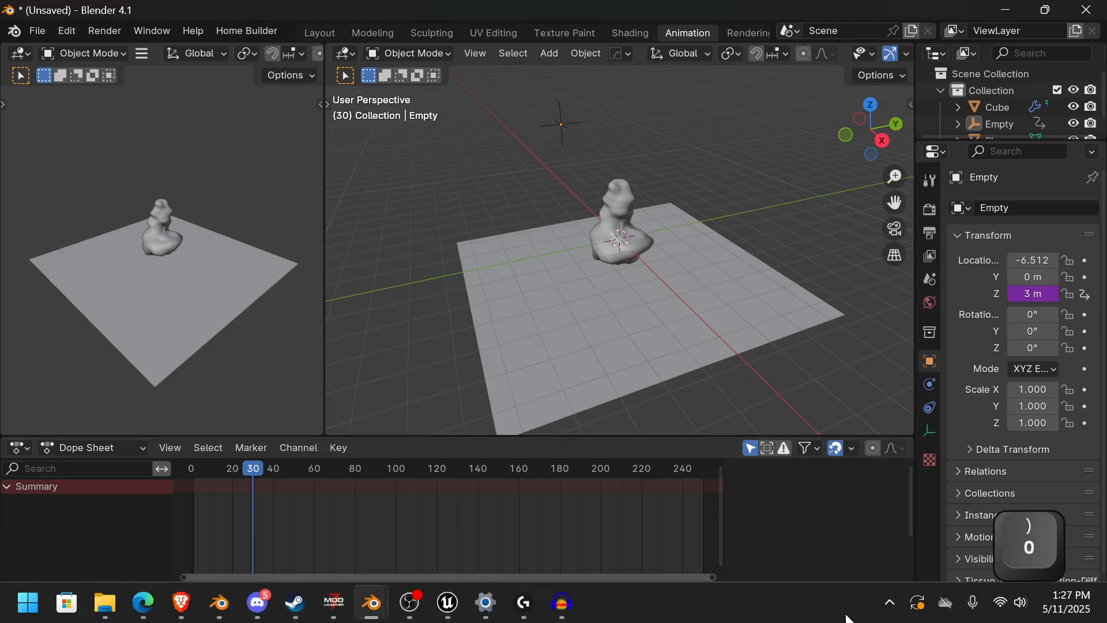
key("Return")
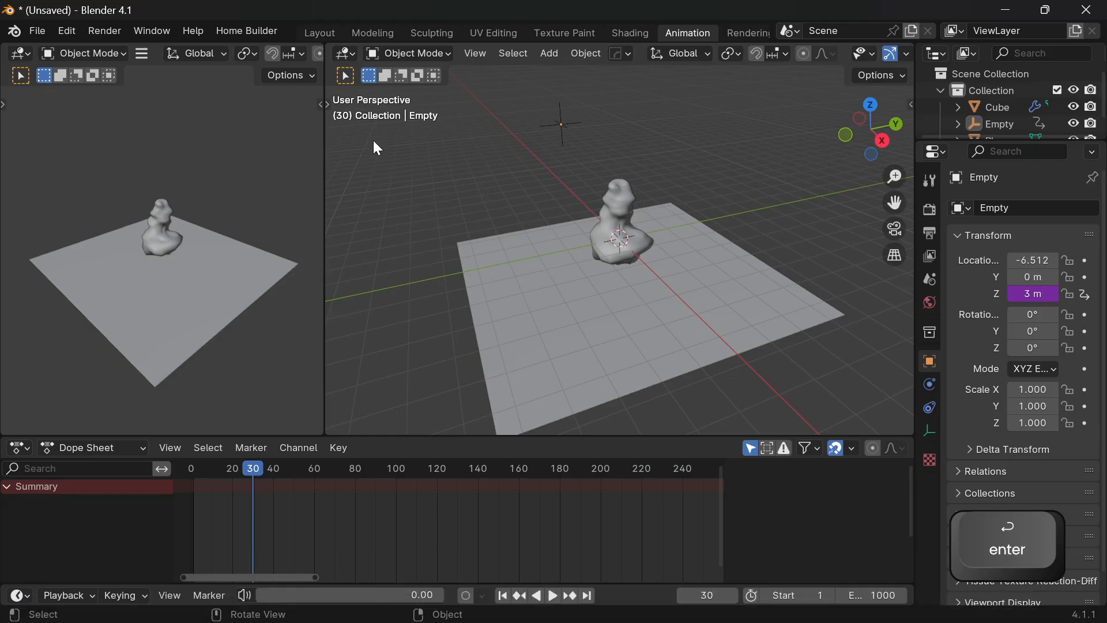
Play the animation in the Layout workspace and select the flame mesh.
left_click(329, 33)
key("space")
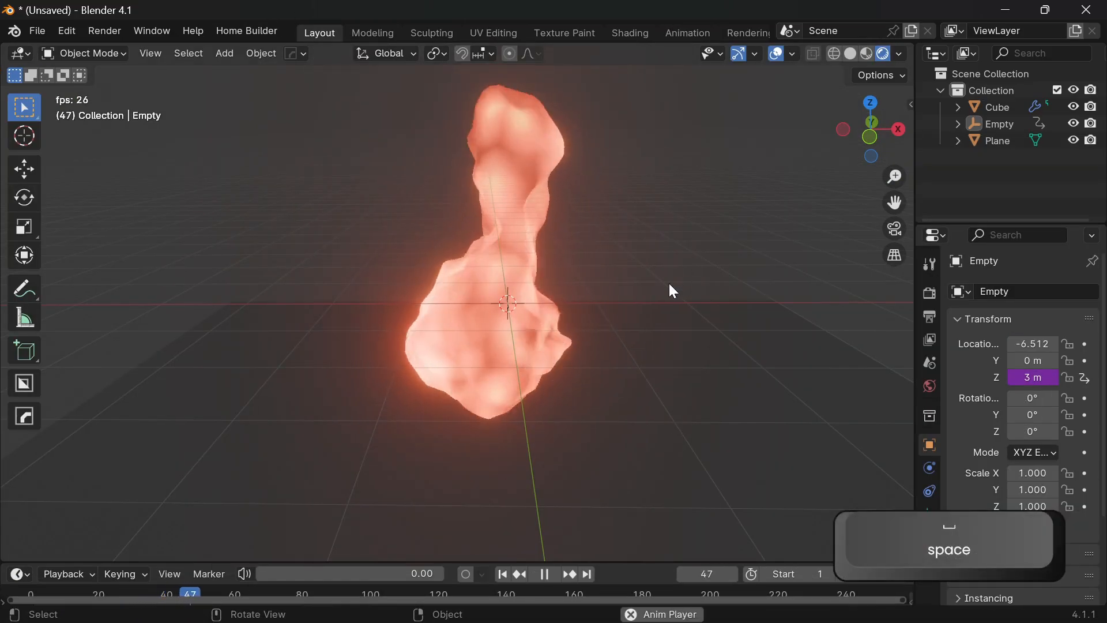
left_click(512, 262)
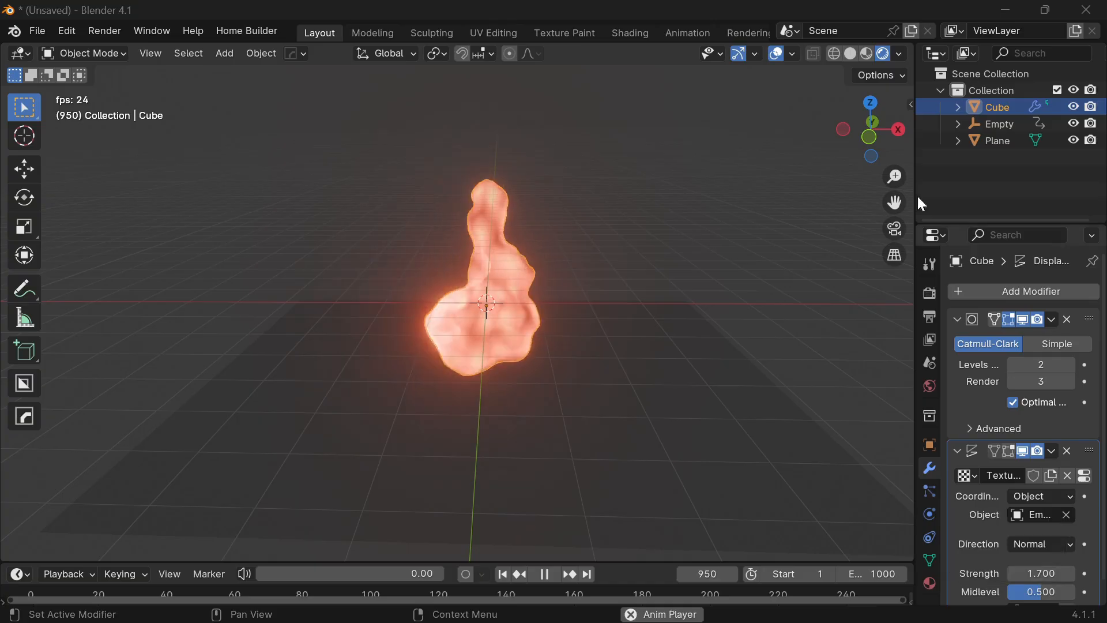
Switch to the Shading workspace and examine the flame material's node tree from the texture inputs through to the Material Output.
left_click(629, 33)
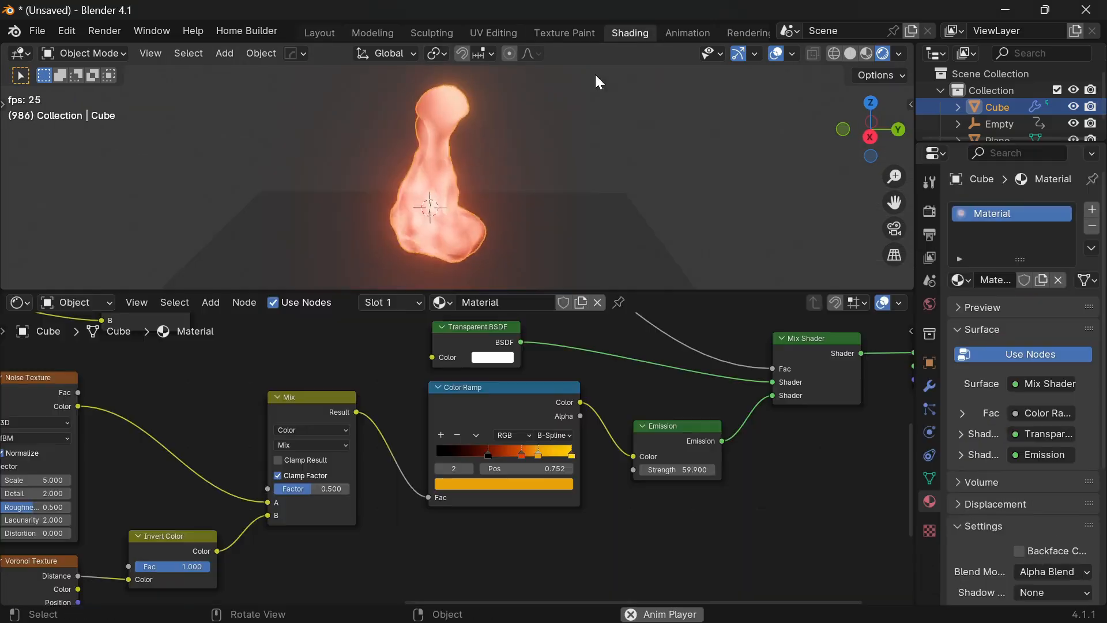
scroll(486, 482, "down", 5)
scroll(519, 528, "down", 3)
middle_click_drag(513, 529, 743, 496)
scroll(605, 453, "up", 3)
middle_click_drag(447, 369, 587, 485, "shift")
scroll(507, 465, "up", 4)
middle_click_drag(502, 463, 687, 523, "shift")
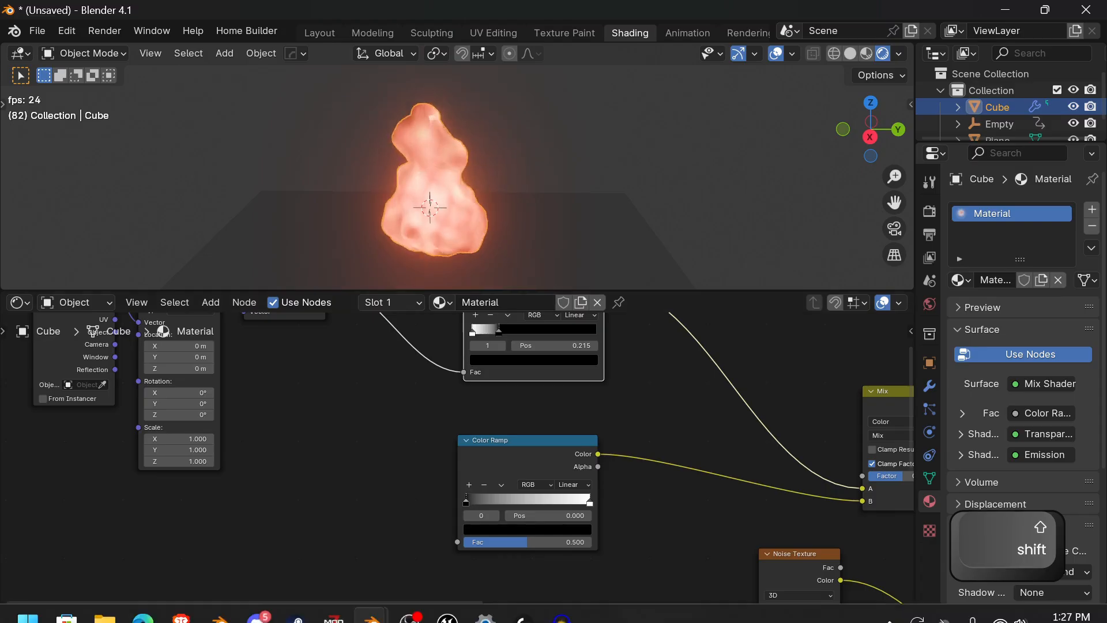
scroll(542, 461, "down", 2)
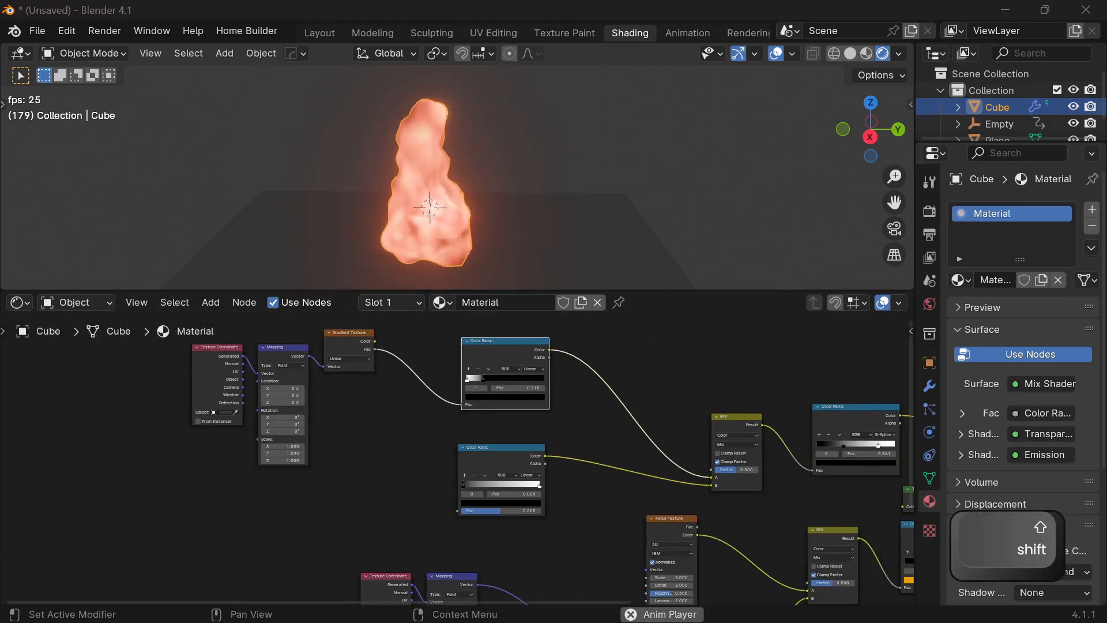
scroll(693, 451, "up", 1)
middle_click_drag(728, 430, 656, 424, "shift")
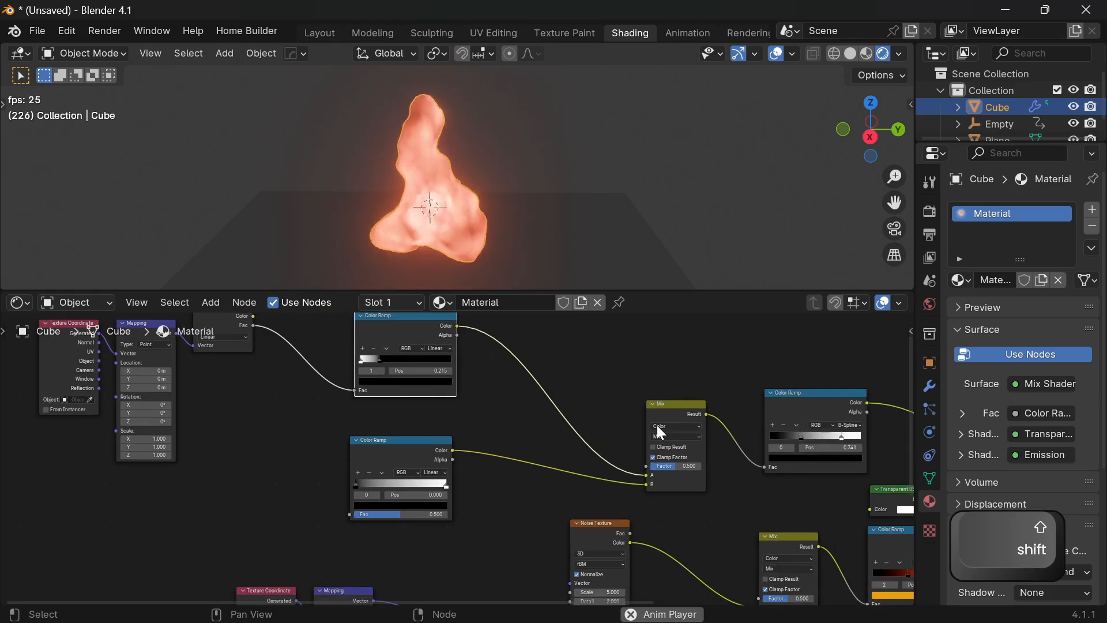
middle_click_drag(735, 441, 377, 410, "shift")
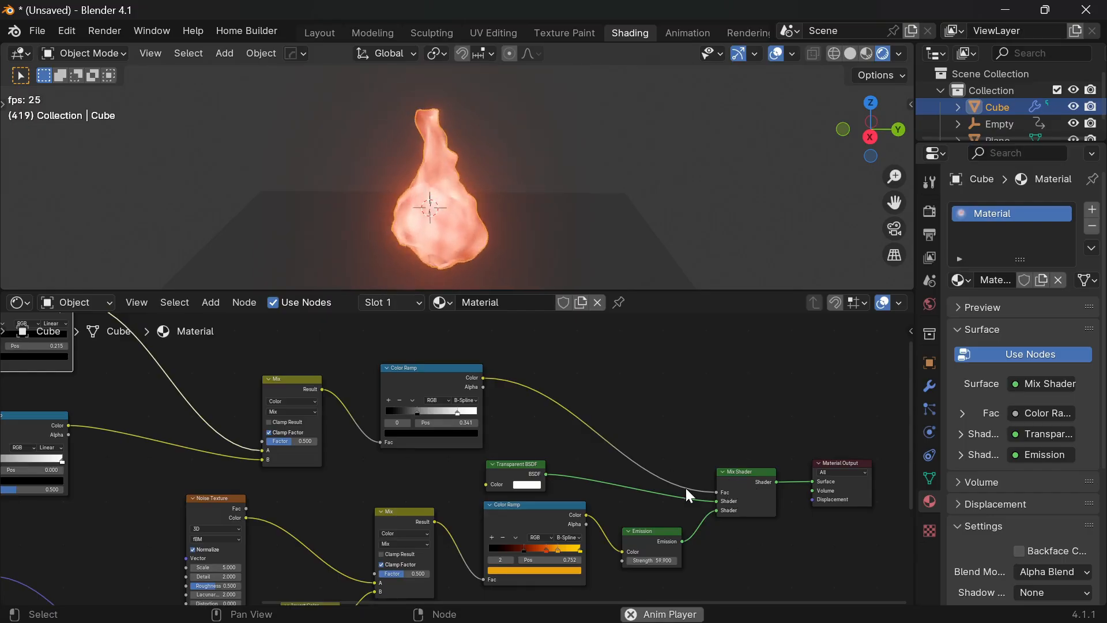
scroll(467, 411, "up", 1)
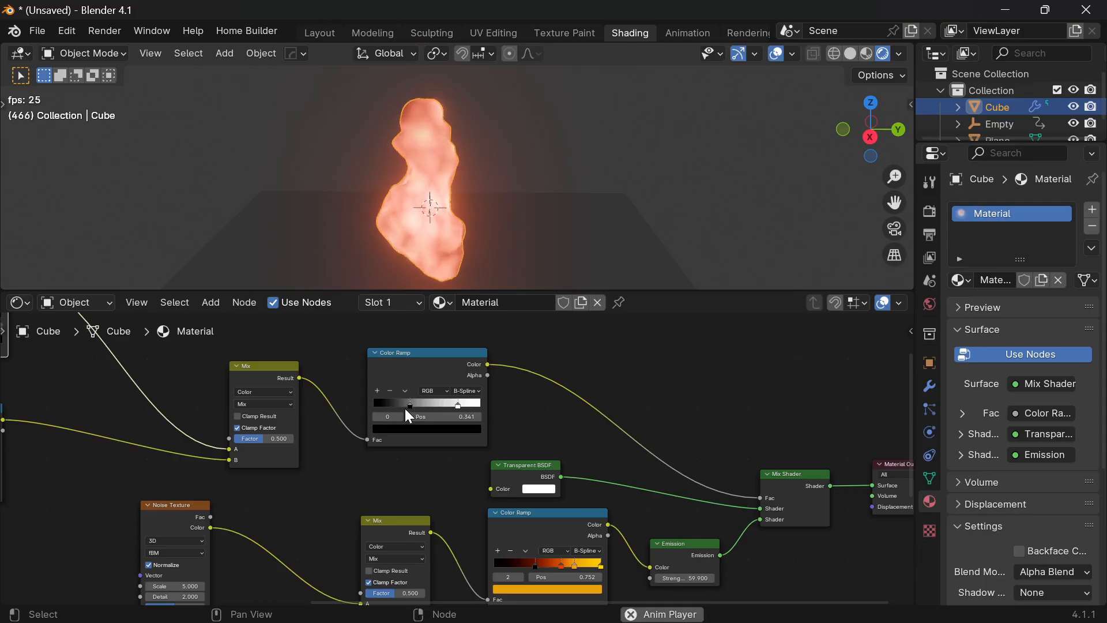
mouse_move(407, 407)
left_mouse_down()
mouse_move(468, 396)
mouse_move(348, 399)
mouse_move(434, 387)
mouse_move(417, 398)
left_mouse_up()
Add a Layer Weight node to the flame material near the unconnected Color Ramp.
scroll(346, 480, "down", 6)
middle_click_drag(258, 524, 726, 501)
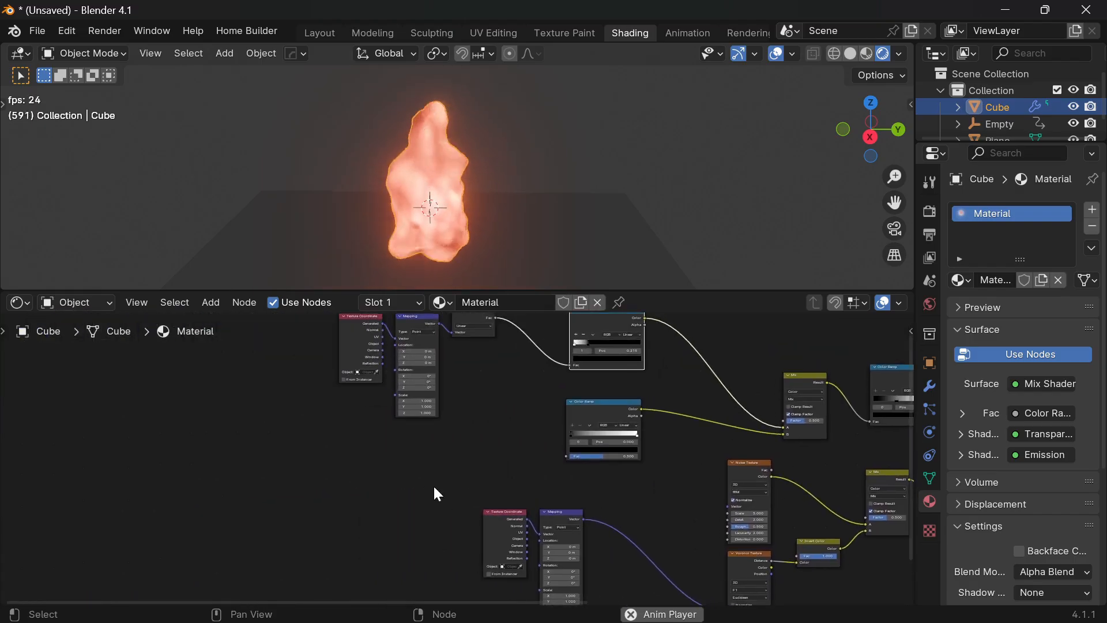
scroll(456, 478, "up", 2)
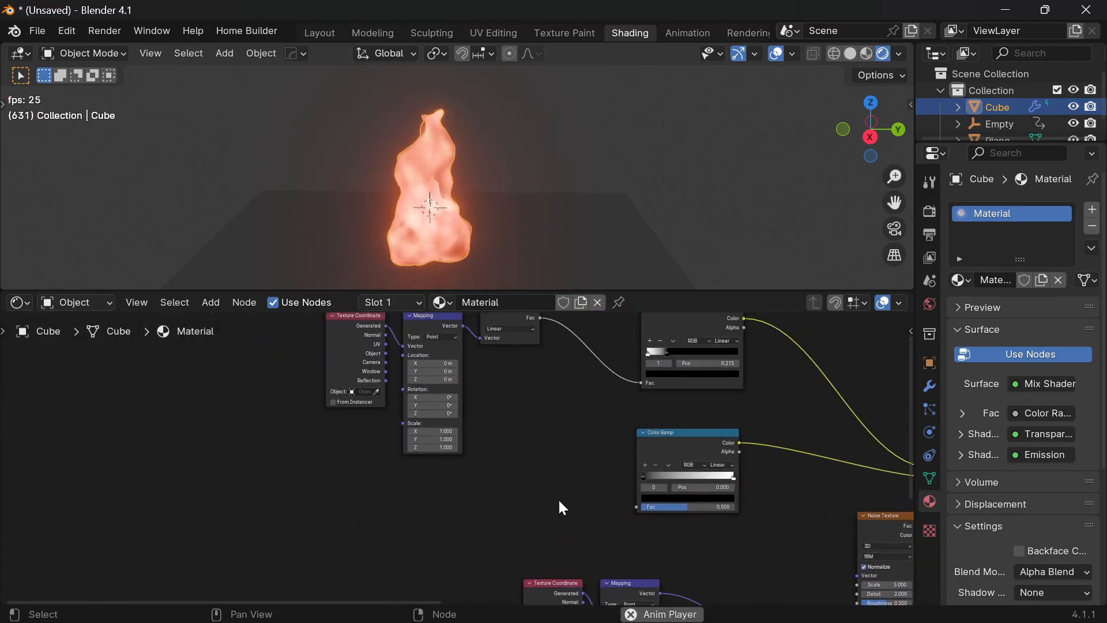
key("shift+a")
left_click(533, 414)
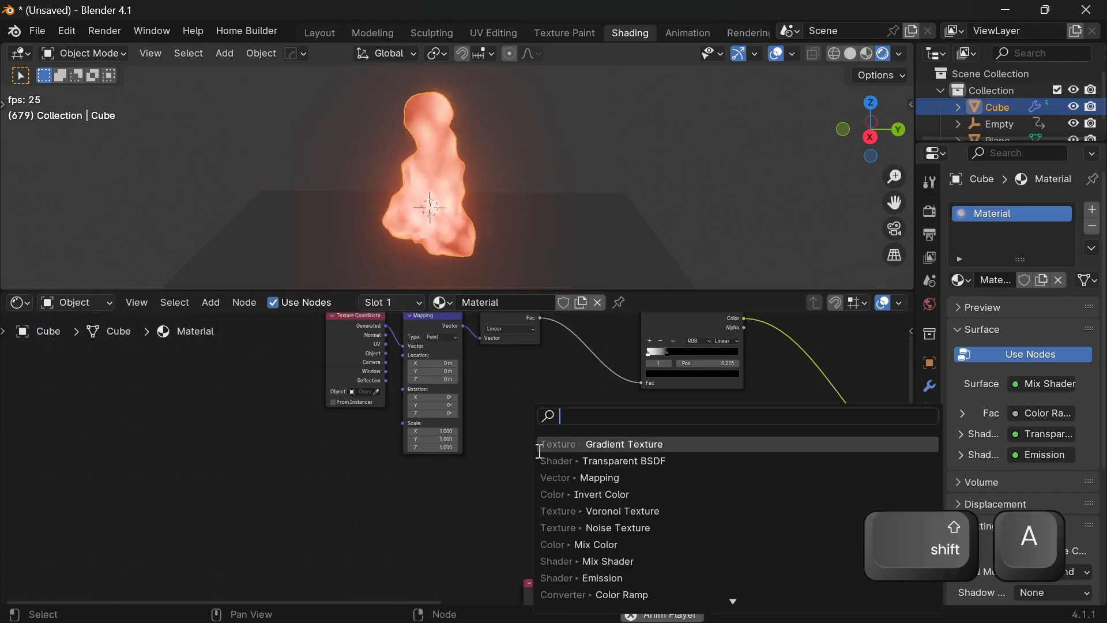
type("lay")
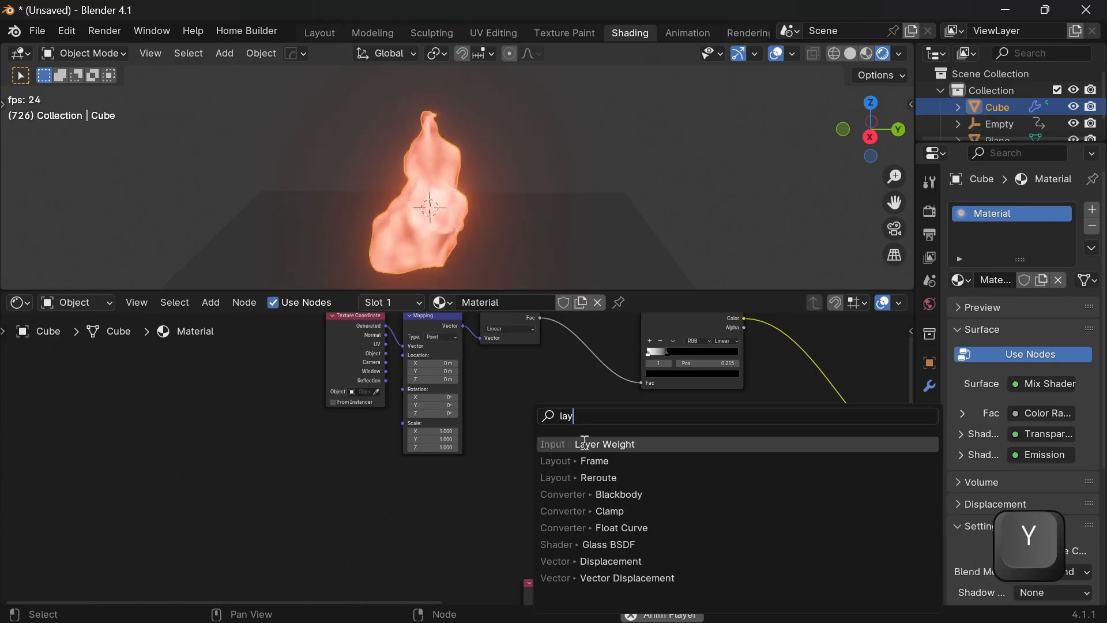
left_click(554, 445)
left_click(492, 442)
Connect the Layer Weight's Fresnel output to the lower Color Ramp's Fac input and place the node beside the ramp.
scroll(490, 447, "up", 2)
middle_click_drag(591, 475, 531, 465)
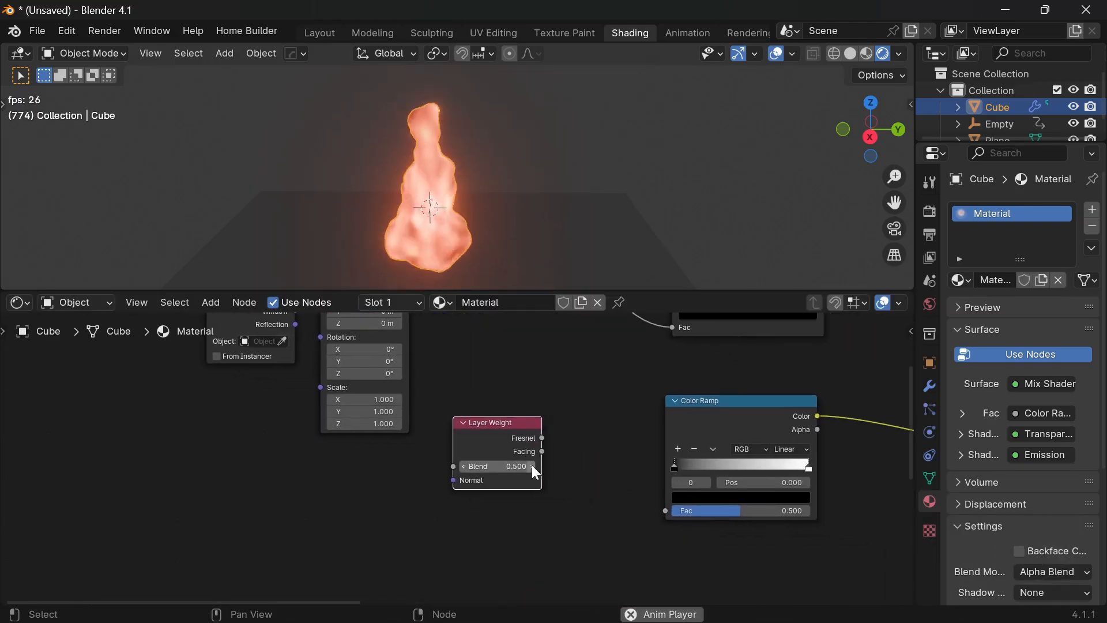
left_click_drag(542, 437, 615, 503)
left_click_drag(509, 426, 280, 474)
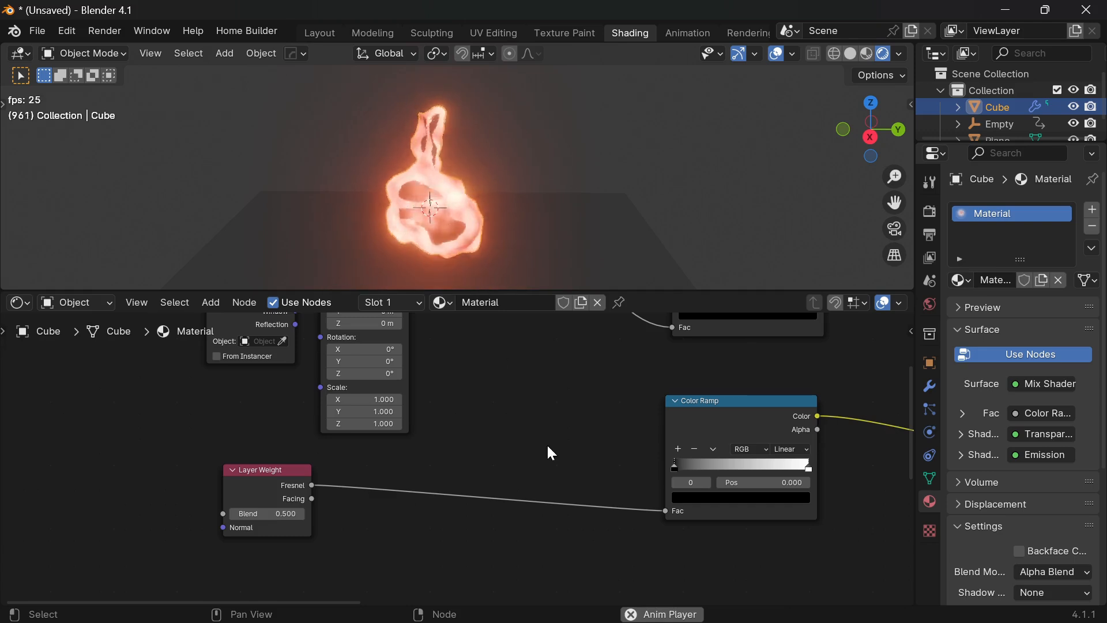
key("shift+a")
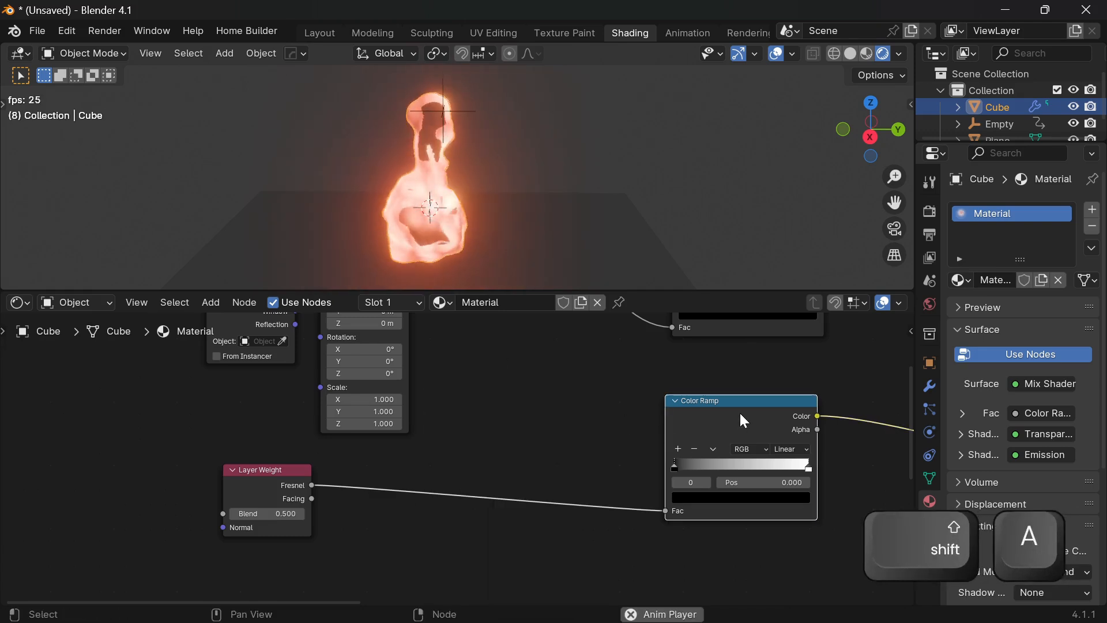
scroll(726, 481, "down", 4)
middle_click_drag(735, 481, 495, 442)
left_click_drag(166, 436, 374, 430)
scroll(624, 507, "up", 4)
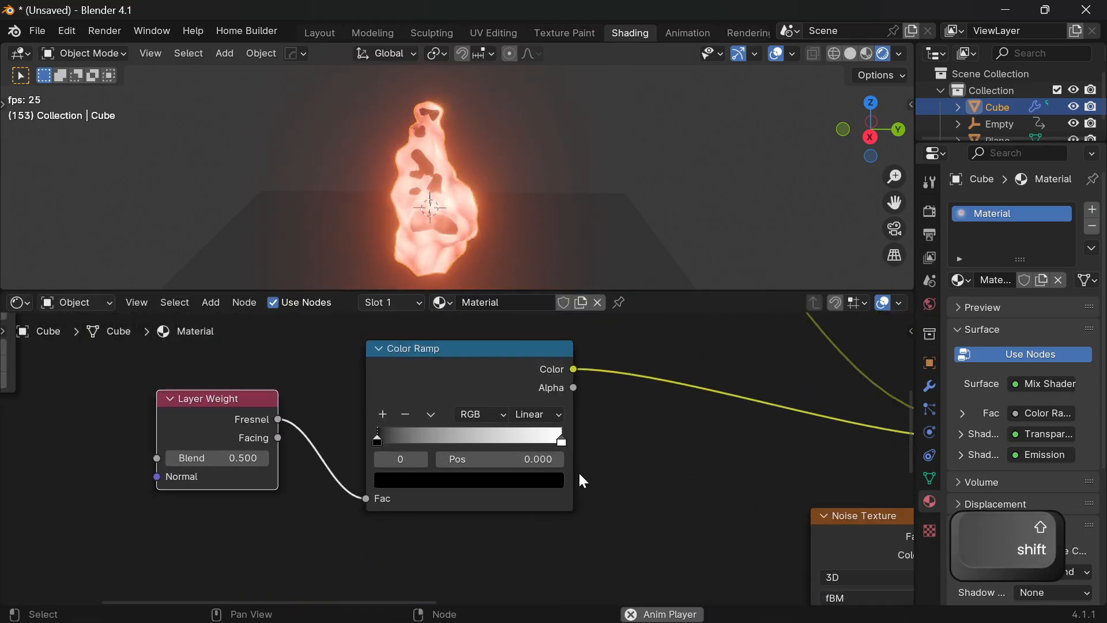
Set the Layer Weight node's Blend to 0.4.
scroll(604, 497, "up", 1)
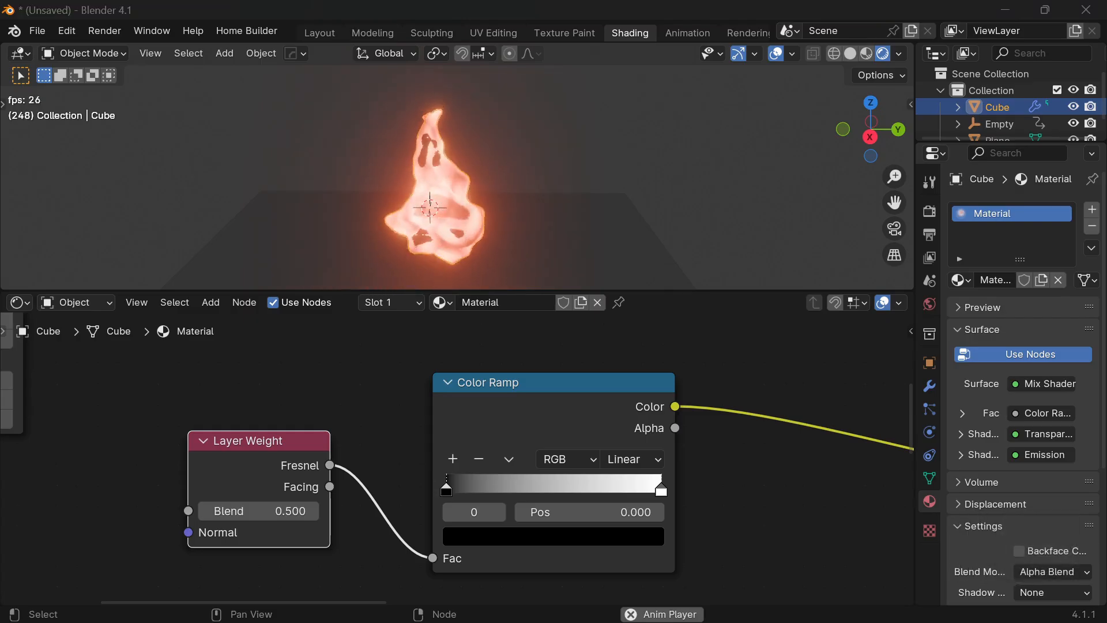
double_click(287, 511)
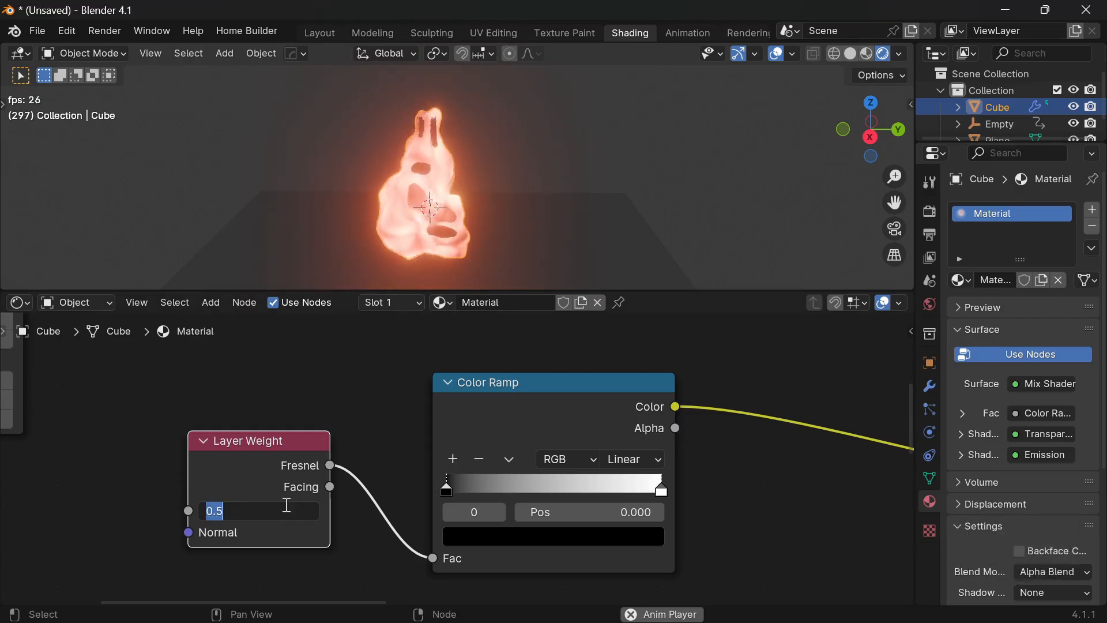
type("0.4")
key("Return")
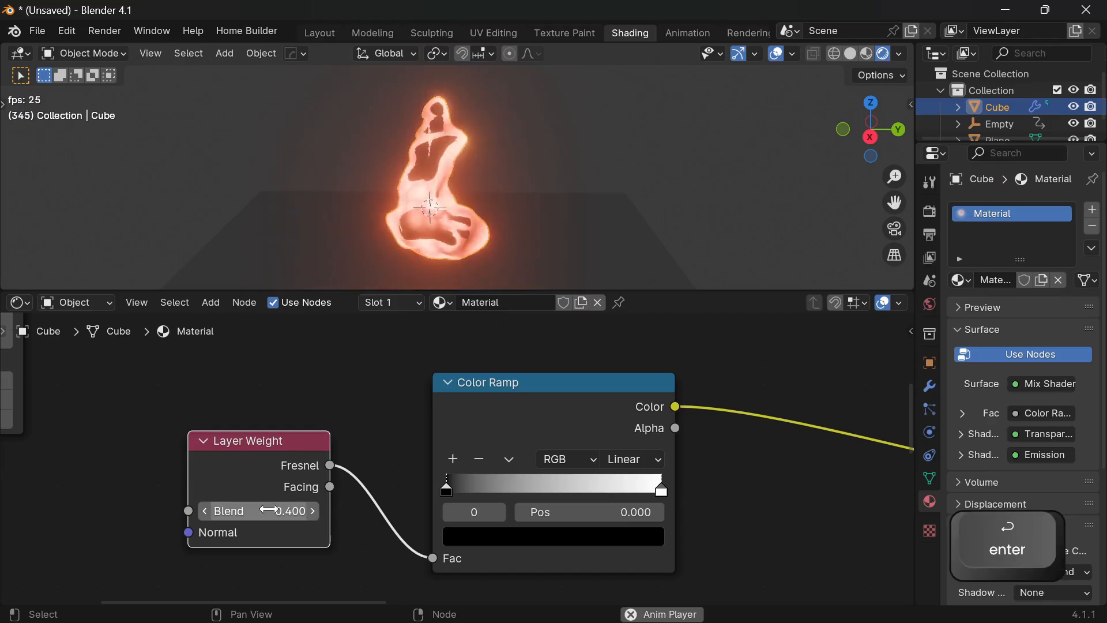
Move the Fresnel-driven Color Ramp's white stop near the start and its black stop to 0.329, using B-Spline interpolation.
scroll(452, 486, "up", 1)
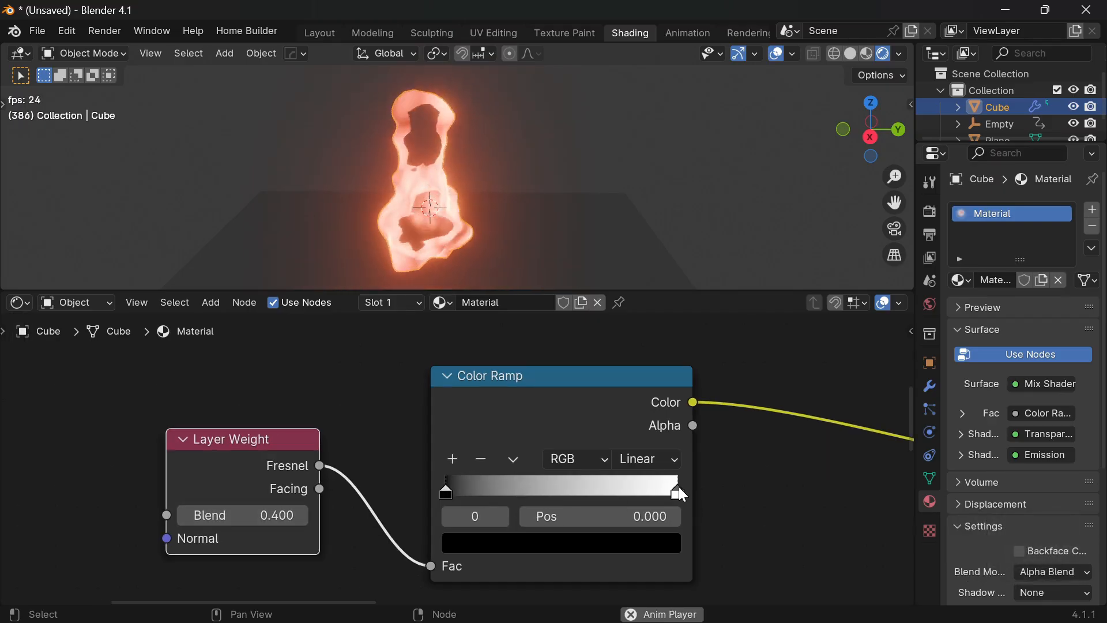
left_click_drag(678, 486, 522, 487)
key("g")
right_click(444, 496)
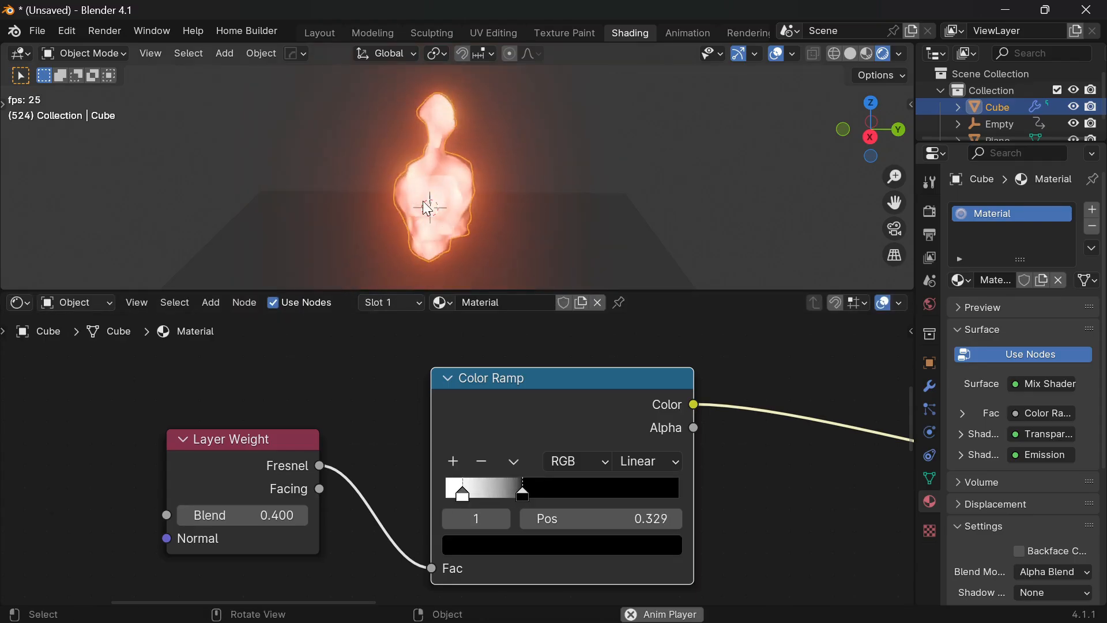
left_click(634, 463)
left_click(665, 415)
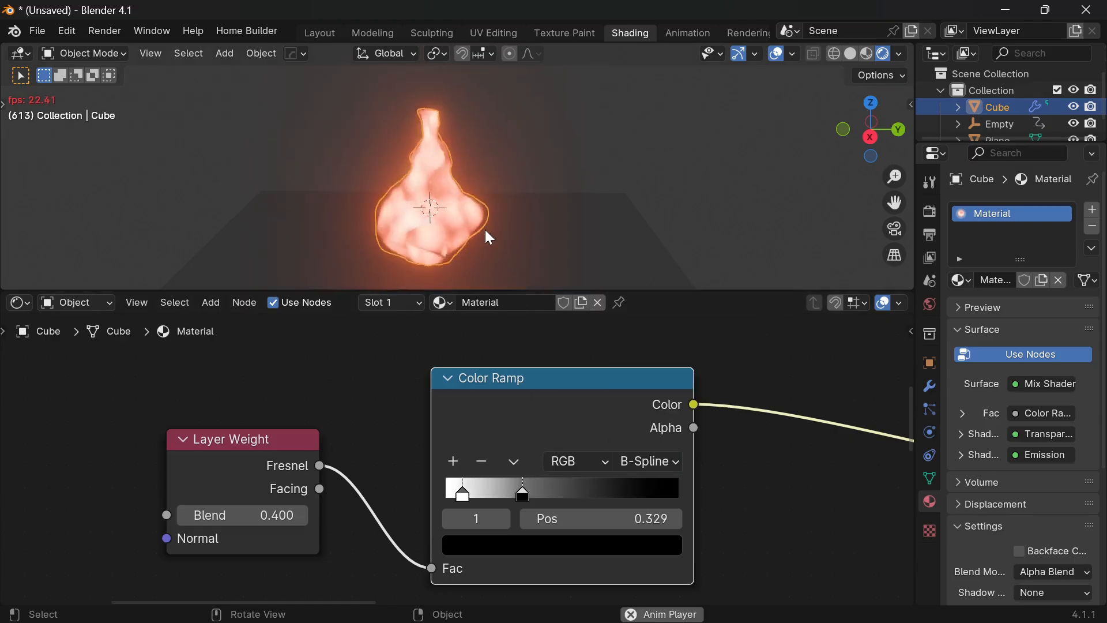
Deselect the flame and tighten the Fresnel-driven Color Ramp, with the white stop at the start and the black stop at about 0.118.
left_click(531, 181)
scroll(467, 245, "up", 2)
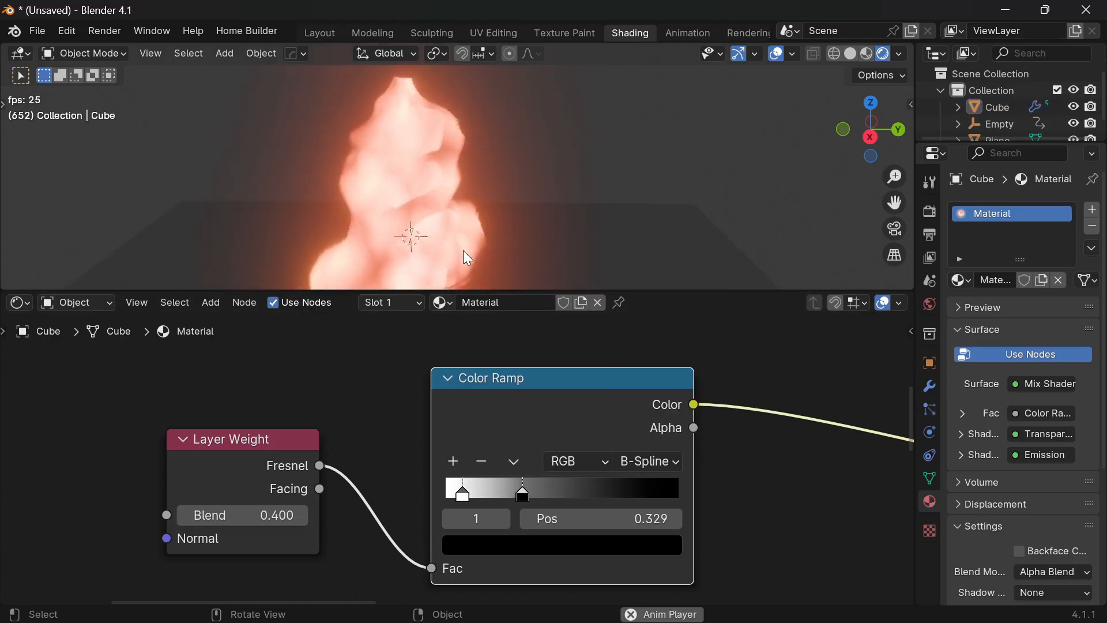
scroll(458, 245, "down", 1)
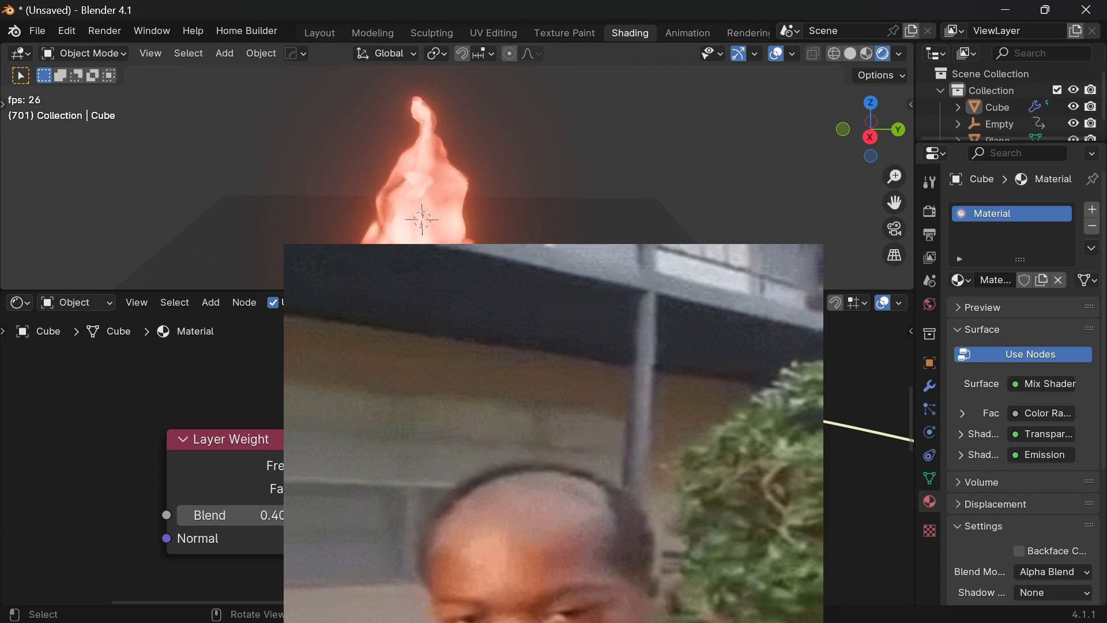
left_click_drag(466, 494, 426, 486)
left_click_drag(521, 494, 474, 503)
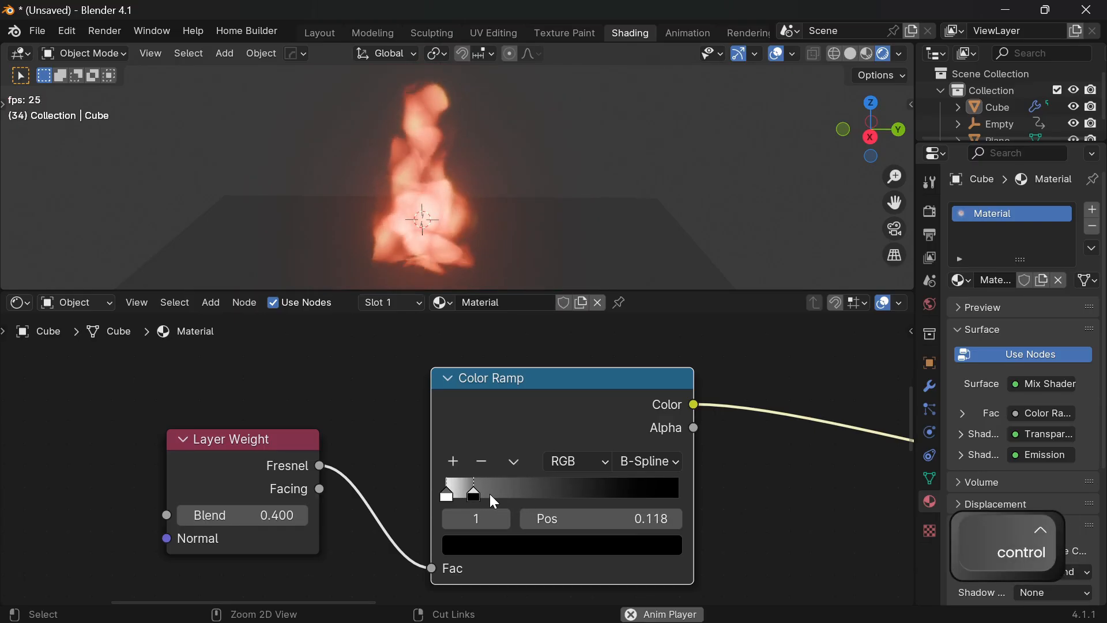
left_click(492, 493, "ctrl")
left_click_drag(489, 492, 477, 500)
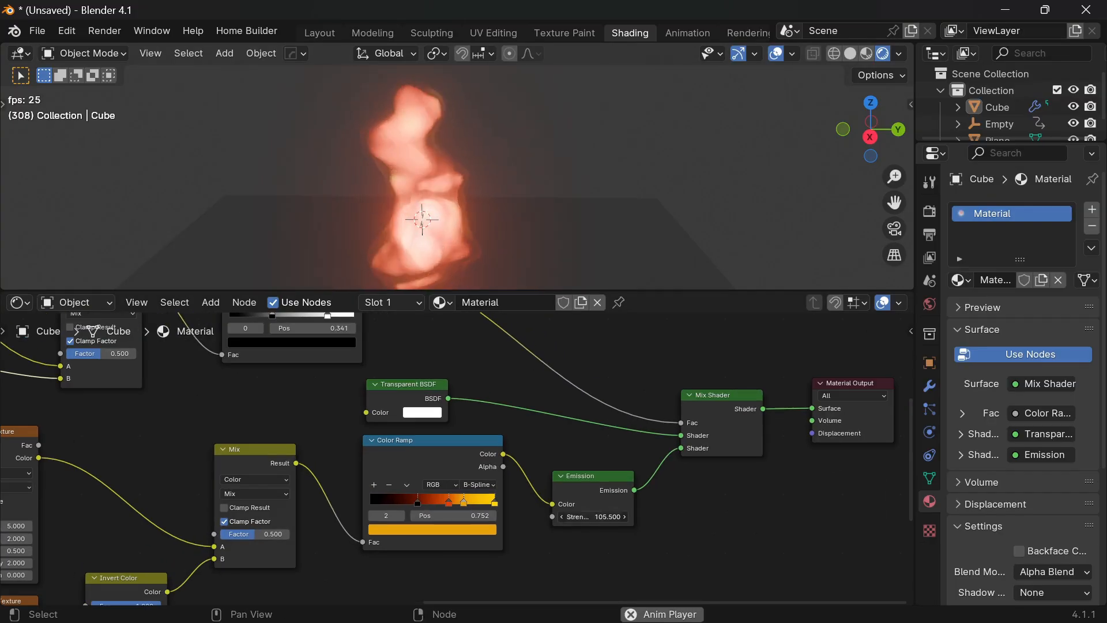
Raise the Emission strength to 418.3 and inspect the animated flame in a maximized 3D viewport.
left_click_drag(594, 516, 694, 516)
mouse_move(507, 207)
middle_mouse_down()
mouse_move(538, 189)
mouse_move(461, 182)
mouse_move(504, 209)
mouse_move(505, 198)
middle_mouse_up()
key("ctrl+space")
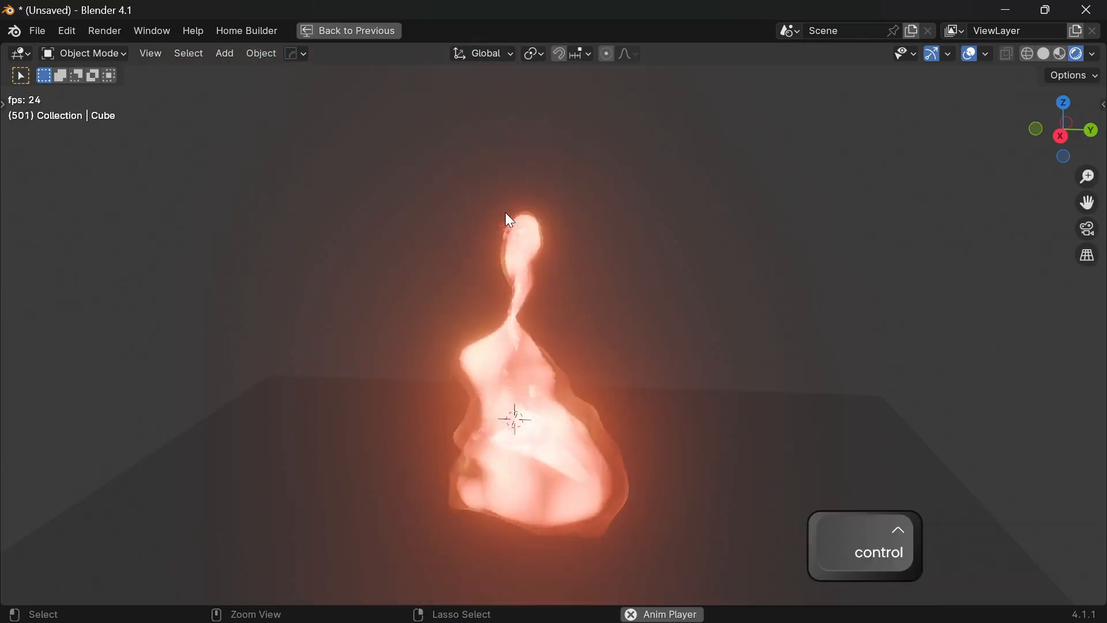
scroll(706, 273, "down", 4)
middle_click_drag(669, 302, 686, 332)
middle_click_drag(684, 355, 680, 321)
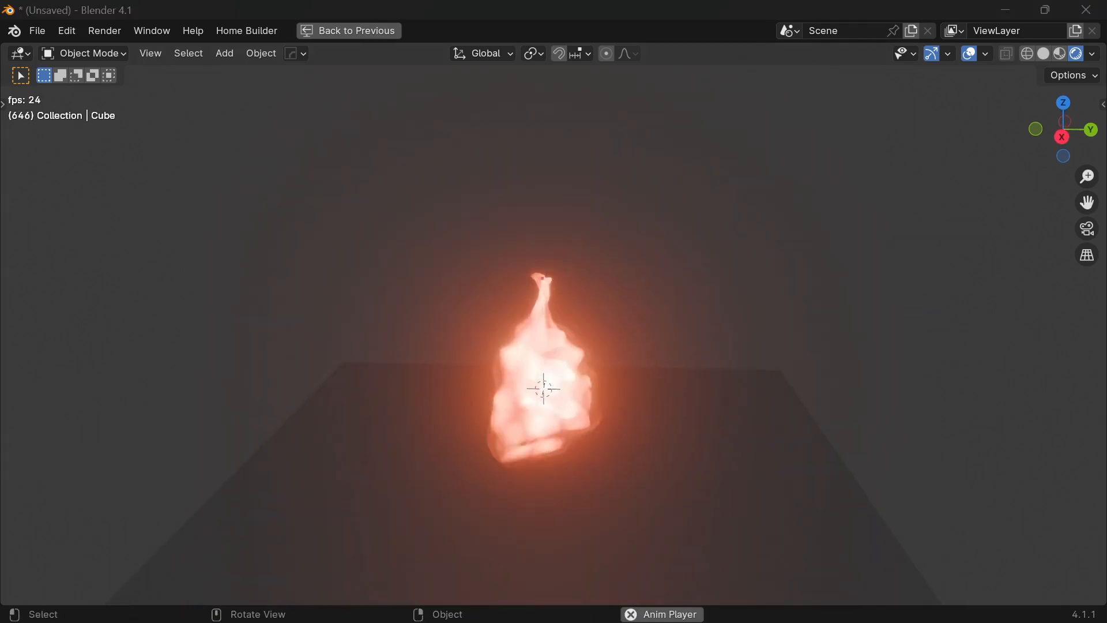
key("space")
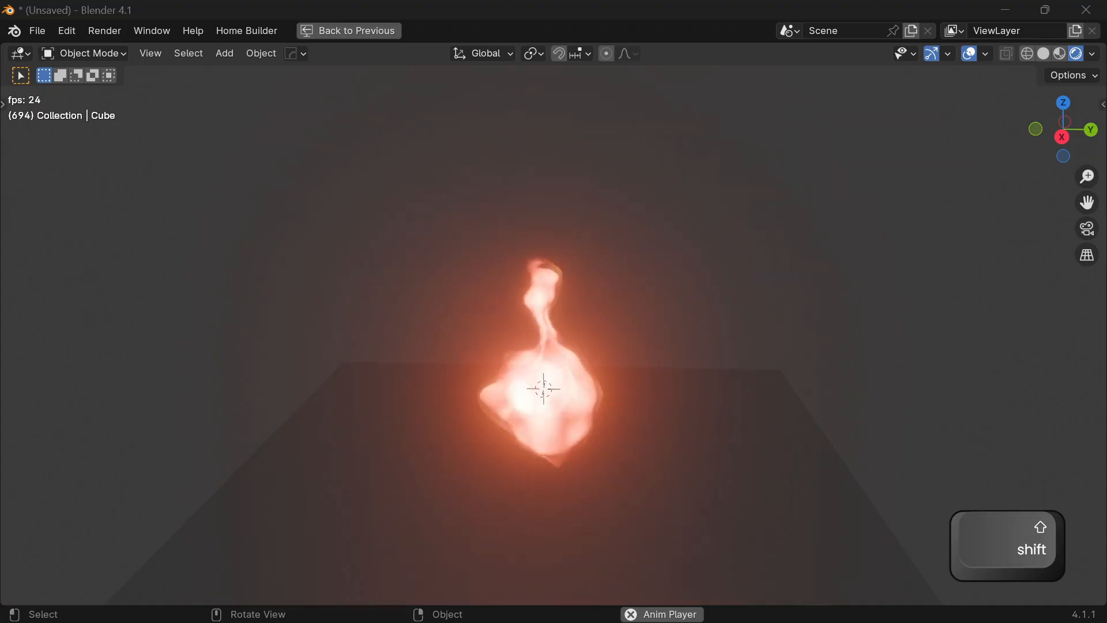
Dissolve two horizontal edge loops near the top of the flame mesh and return to Object Mode.
middle_click_drag(523, 298, 544, 298)
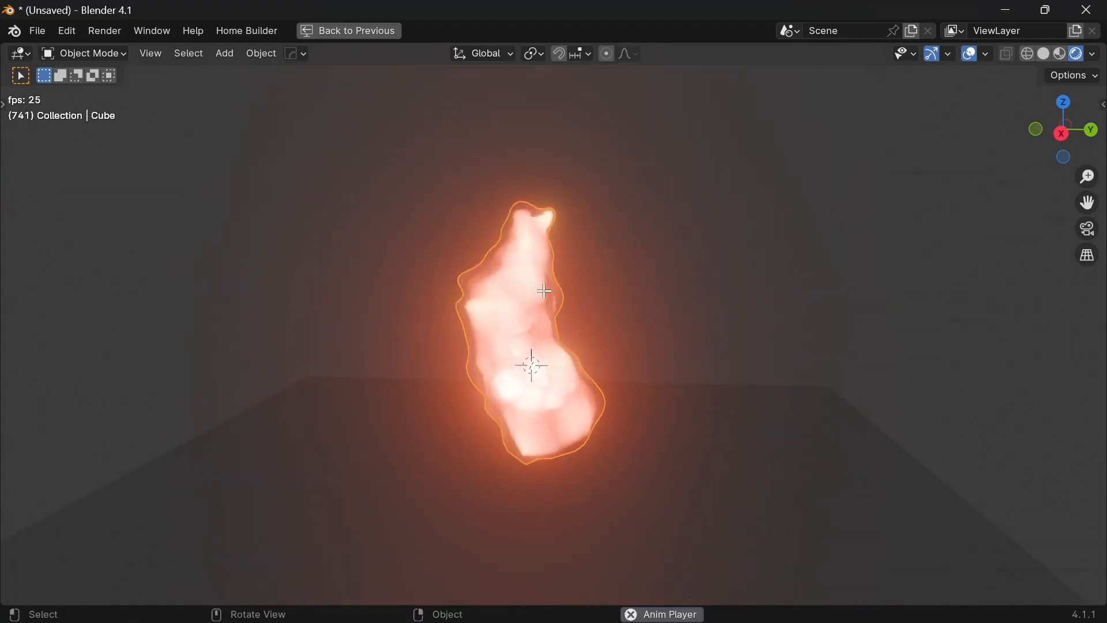
key("Tab")
scroll(560, 264, "up", 2)
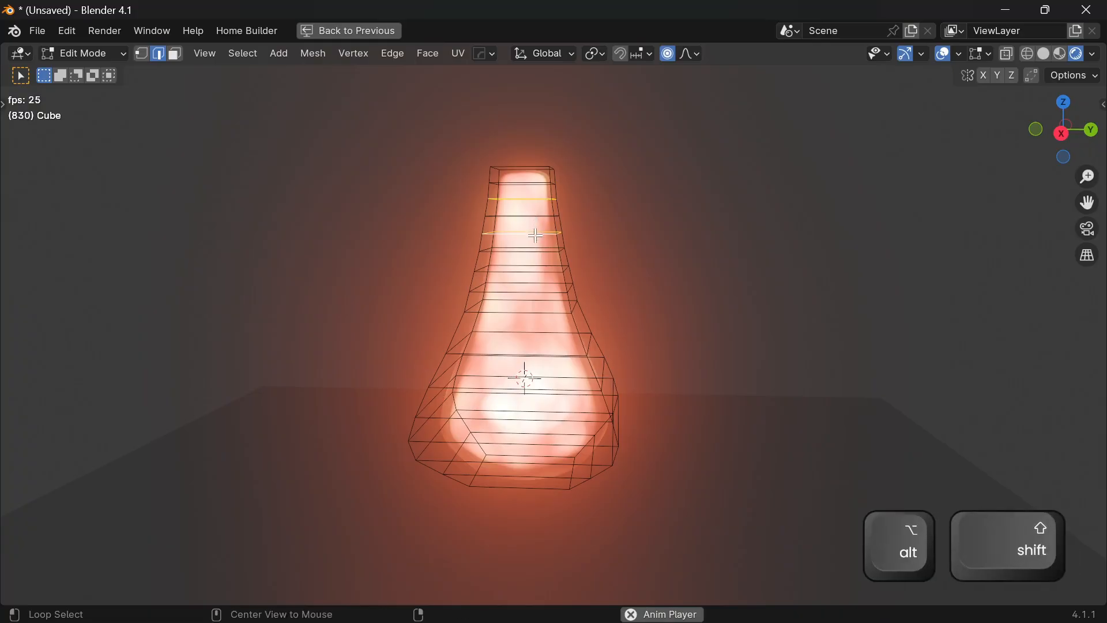
key("Delete")
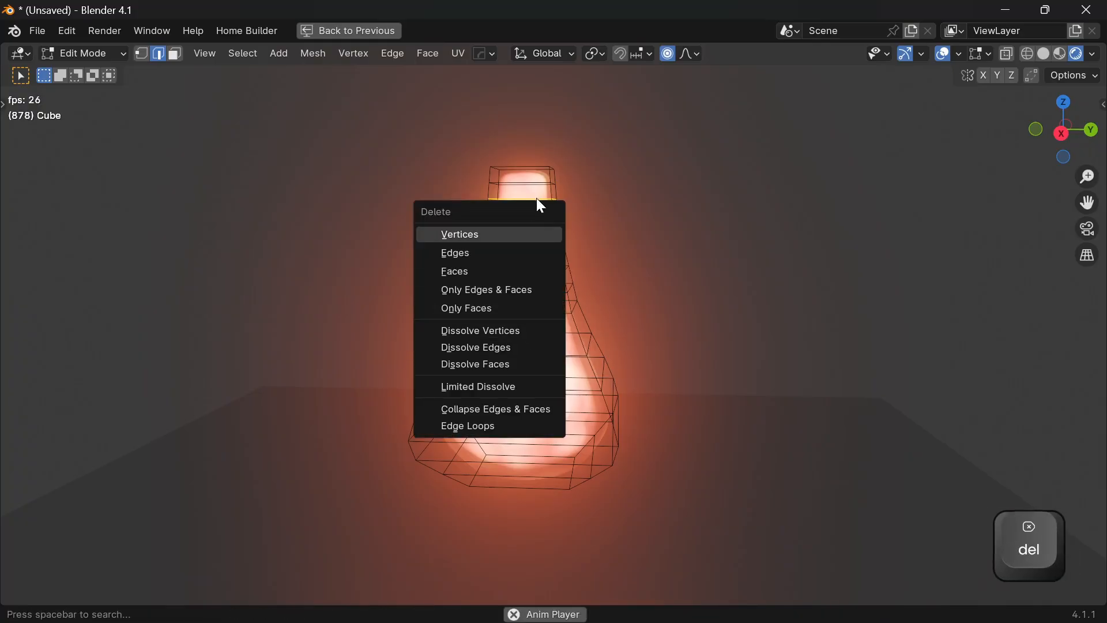
left_click(507, 345)
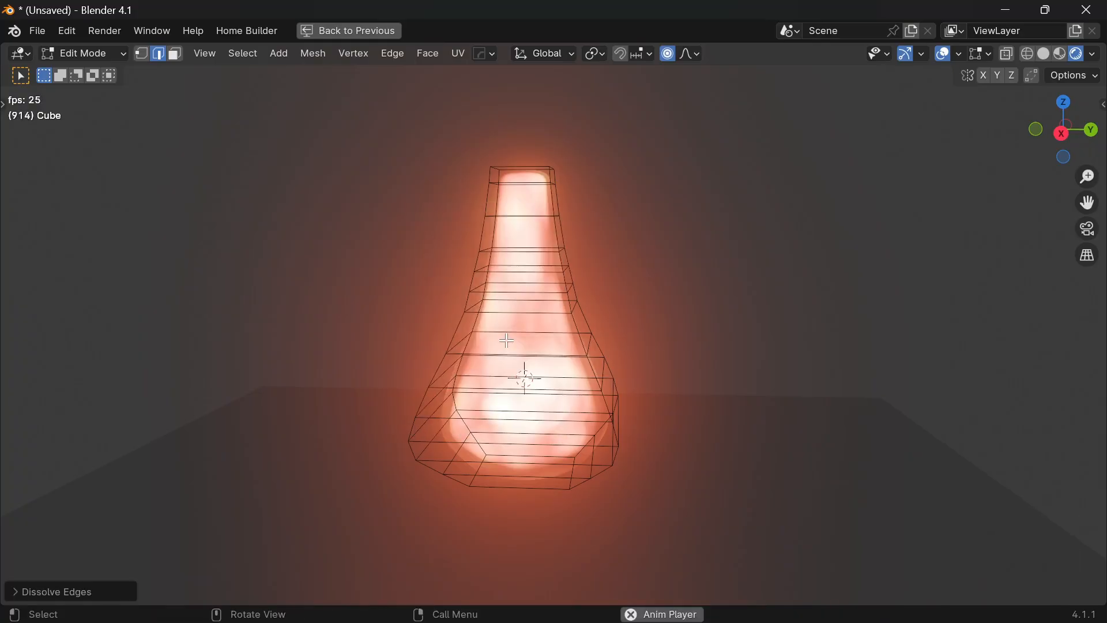
key("Tab")
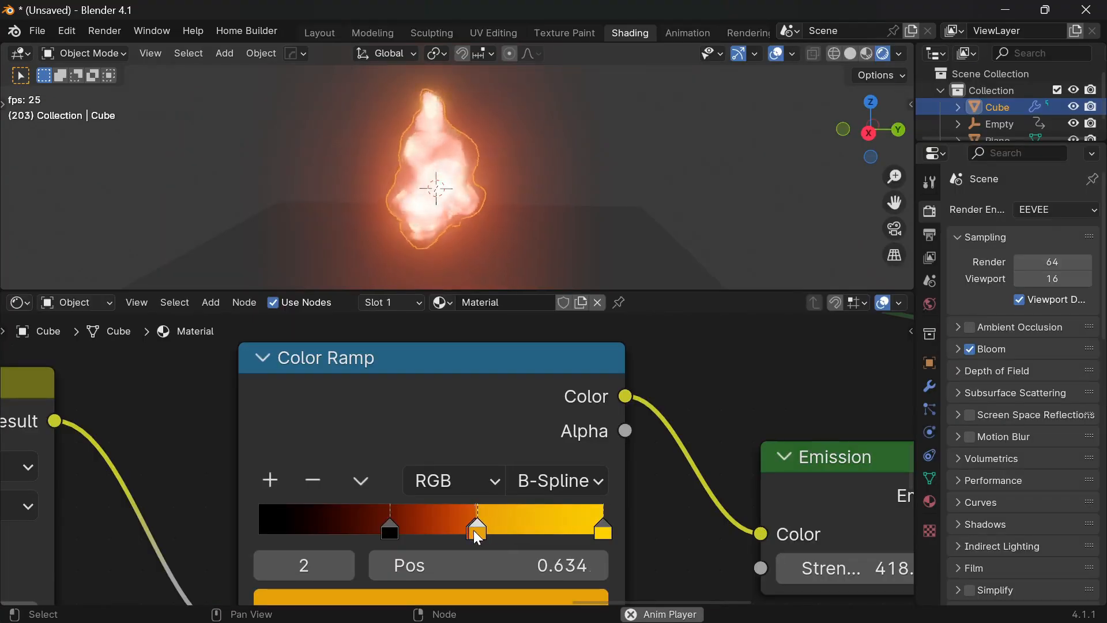
Try moving the light orange stop of the Color Ramp that feeds the Emission color.
left_click_drag(475, 533, 518, 534)
middle_click_drag(518, 533, 493, 464, "ctrl")
scroll(493, 464, "down", 3)
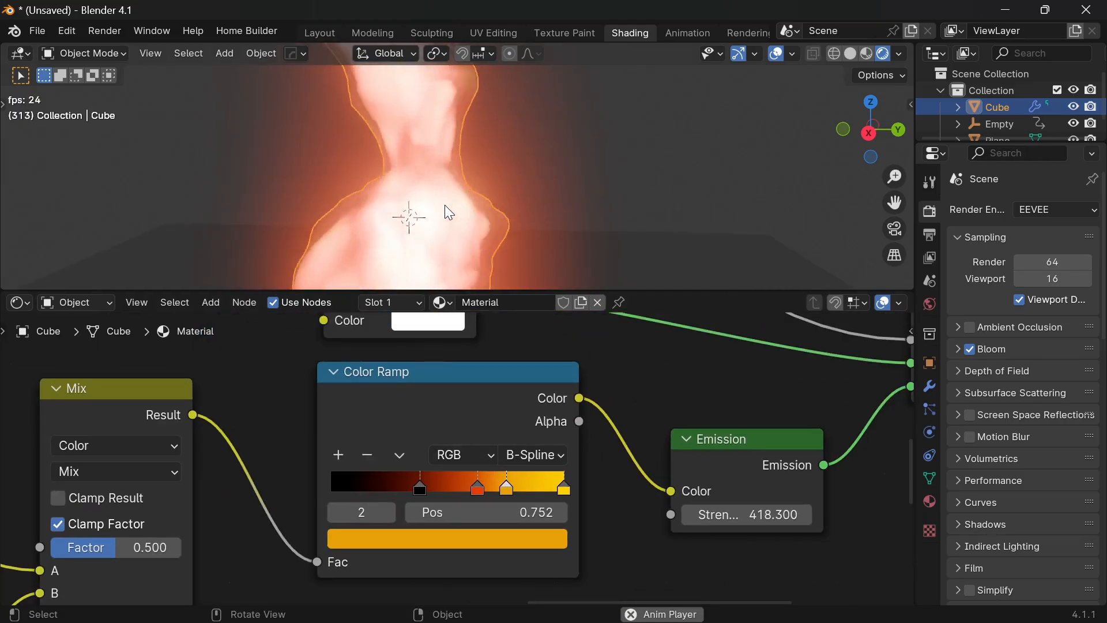
Move the black stop of the Color Ramp feeding the Emission color to about 0.601 and inspect the flame up close.
scroll(431, 461, "up", 1)
left_click_drag(427, 491, 468, 474)
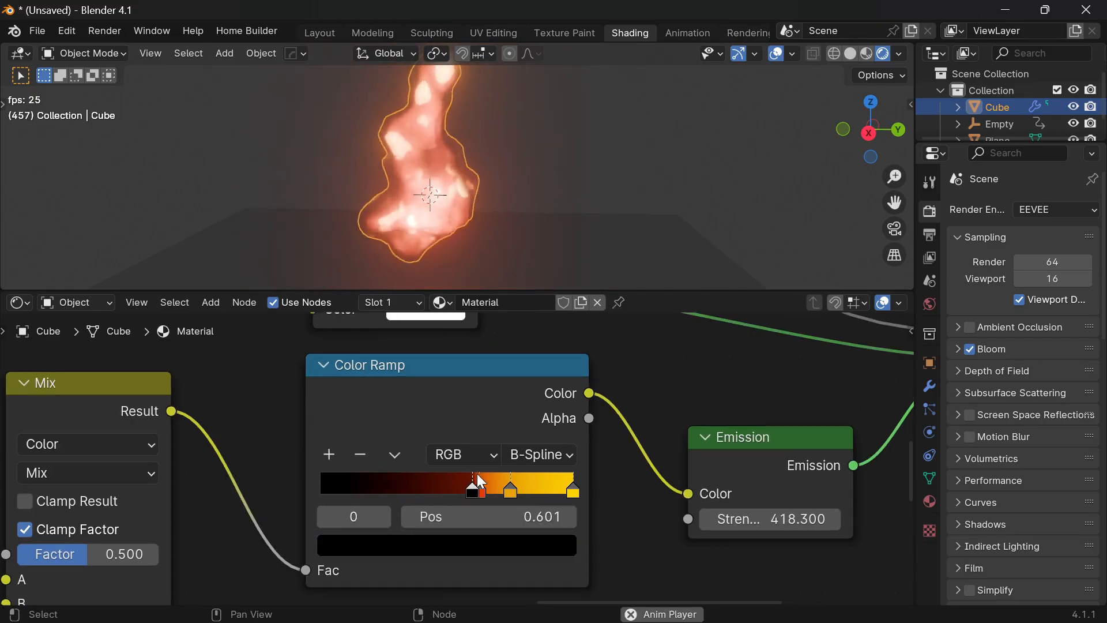
scroll(486, 201, "up", 5)
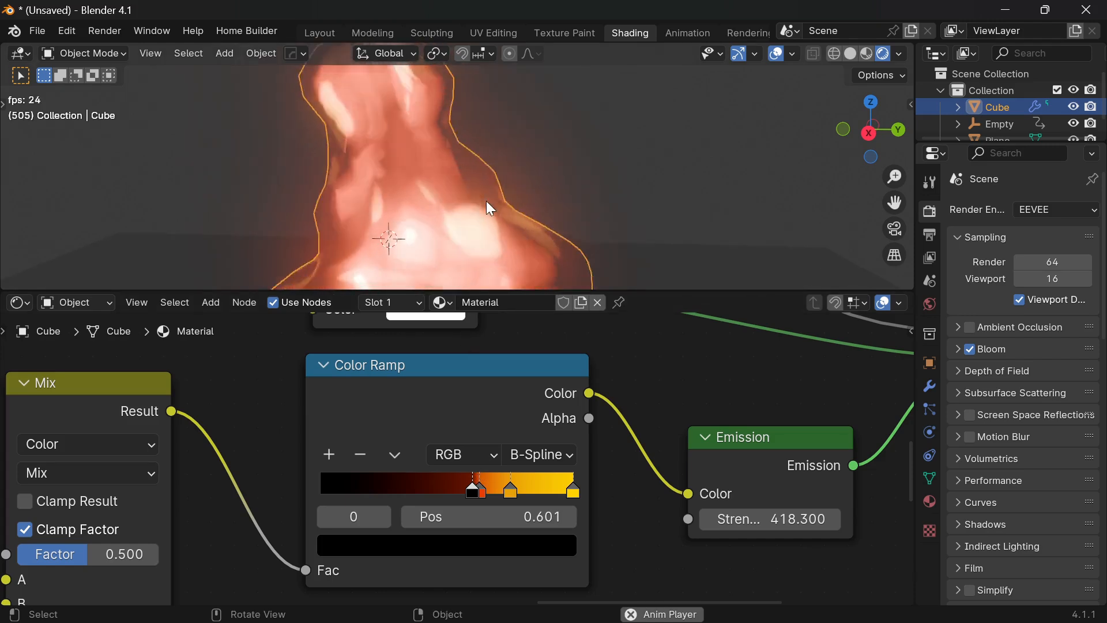
scroll(450, 186, "down", 4)
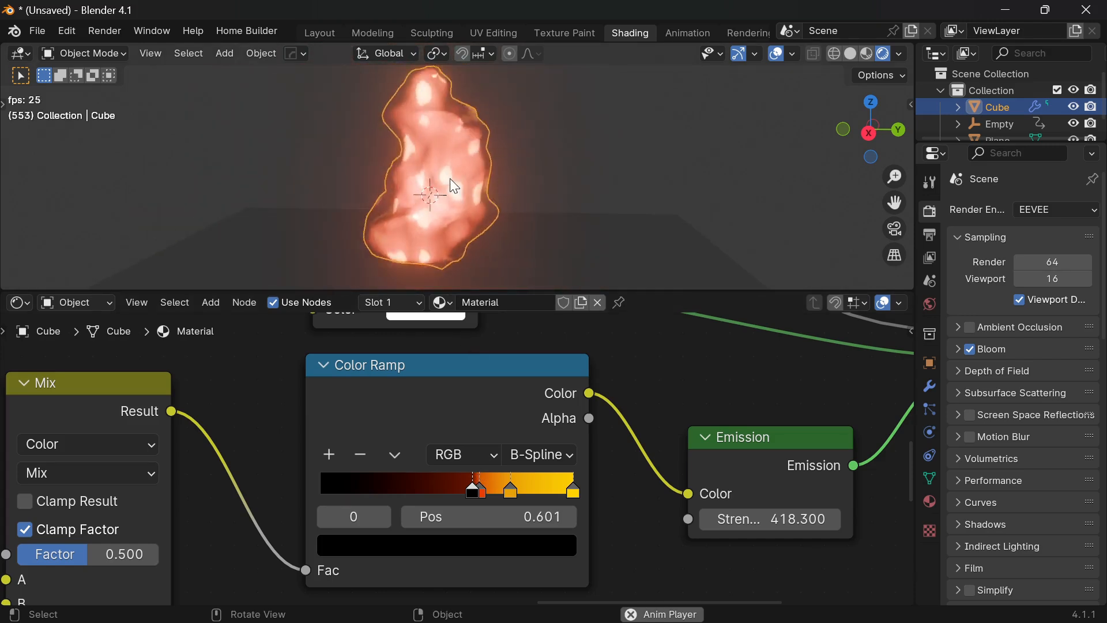
scroll(358, 481, "down", 4)
middle_click_drag(245, 507, 407, 419)
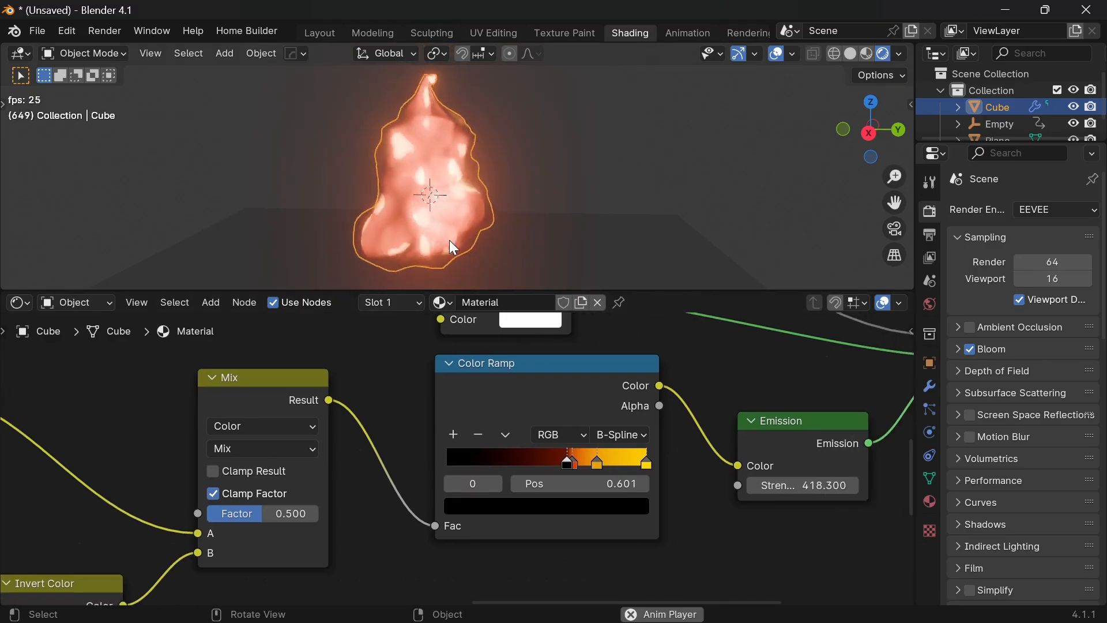
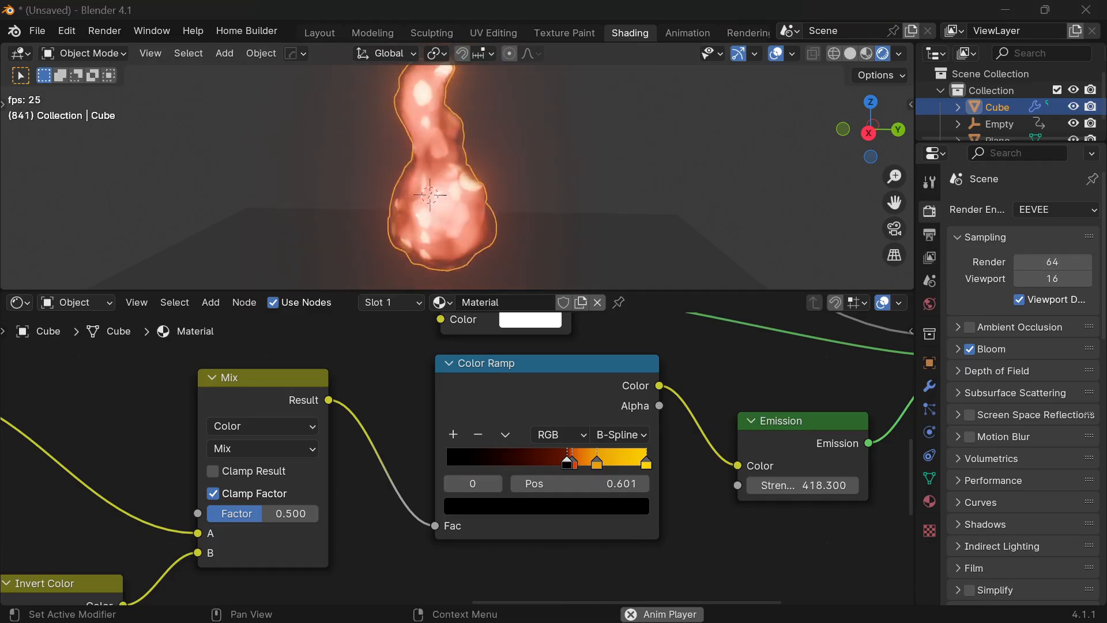
Set the Scale of the Voronoi Texture that feeds the Invert Color node to 3.
scroll(372, 403, "down", 3)
middle_click_drag(372, 402, 394, 372)
scroll(387, 403, "up", 3)
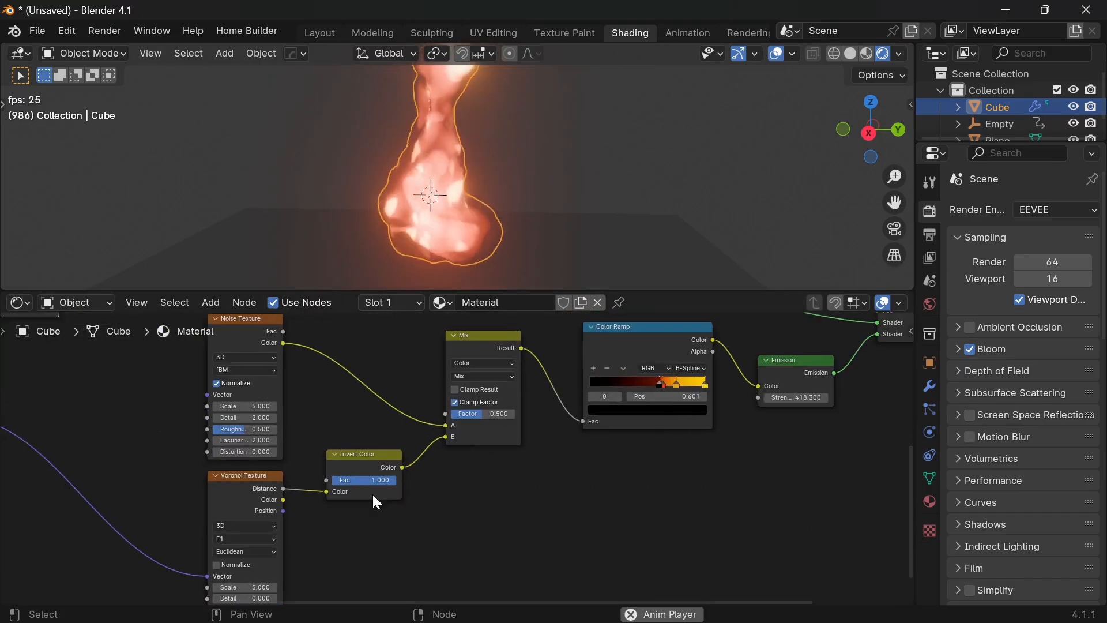
middle_click_drag(372, 492, 441, 439)
scroll(410, 569, "up", 1)
scroll(398, 496, "up", 2)
middle_click_drag(389, 490, 412, 499)
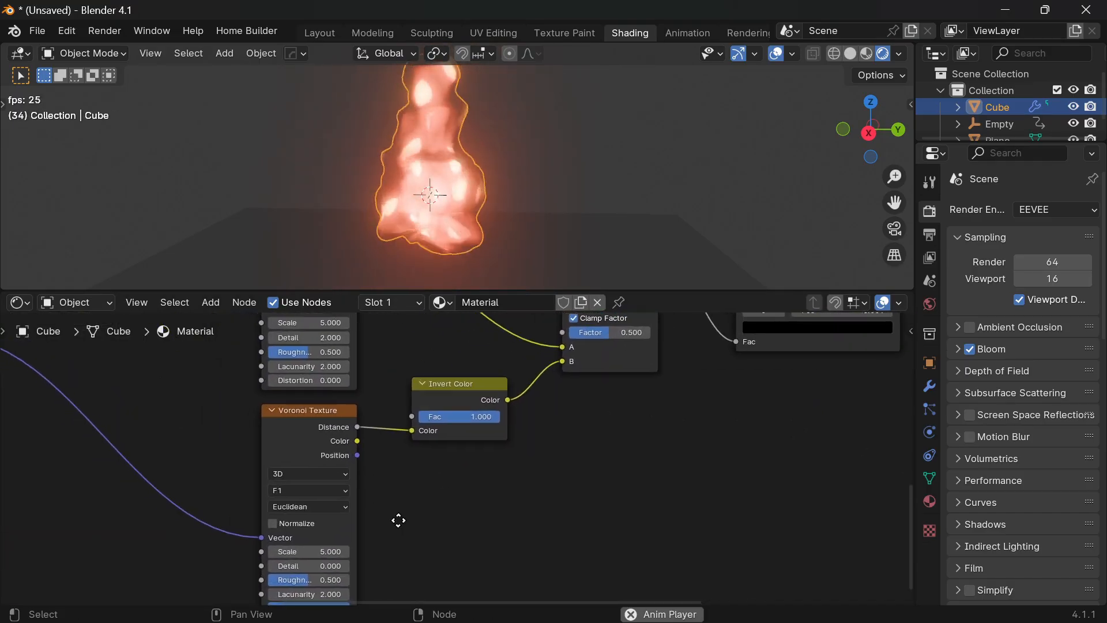
scroll(398, 519, "up", 2)
left_click(405, 532)
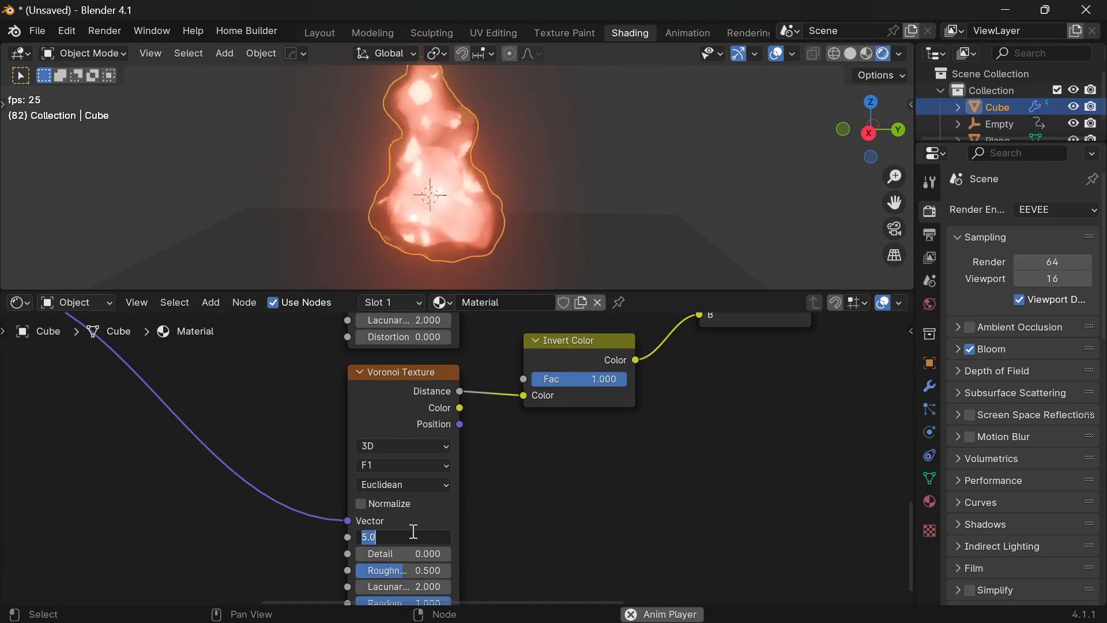
type("3")
key("Return")
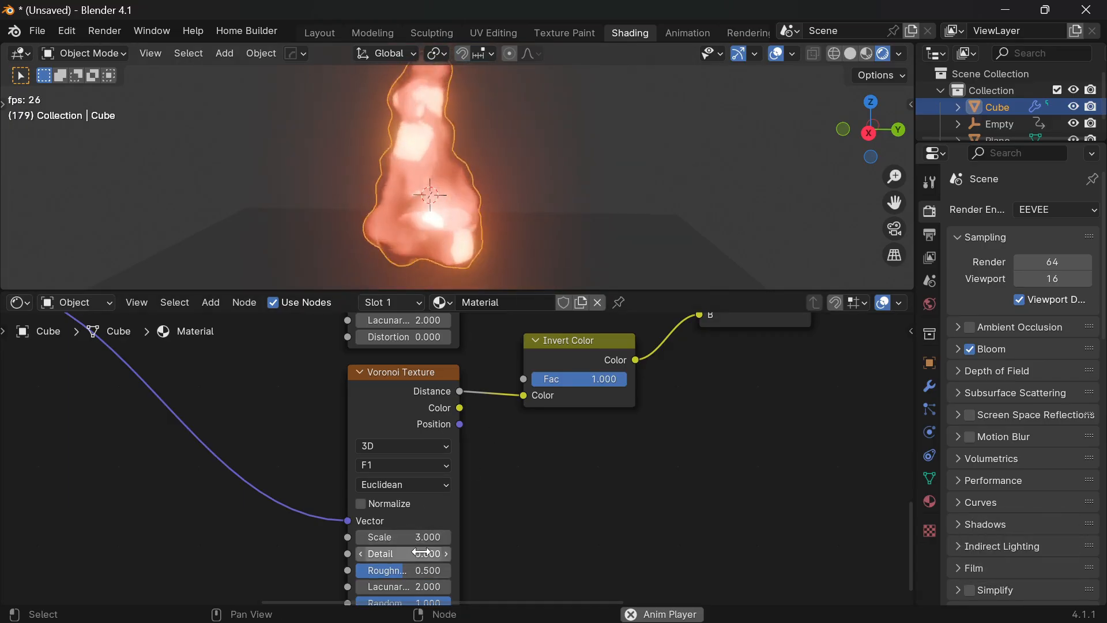
Set the Voronoi Texture's Detail to 0.1 and its Roughness to 1.
left_click(410, 553)
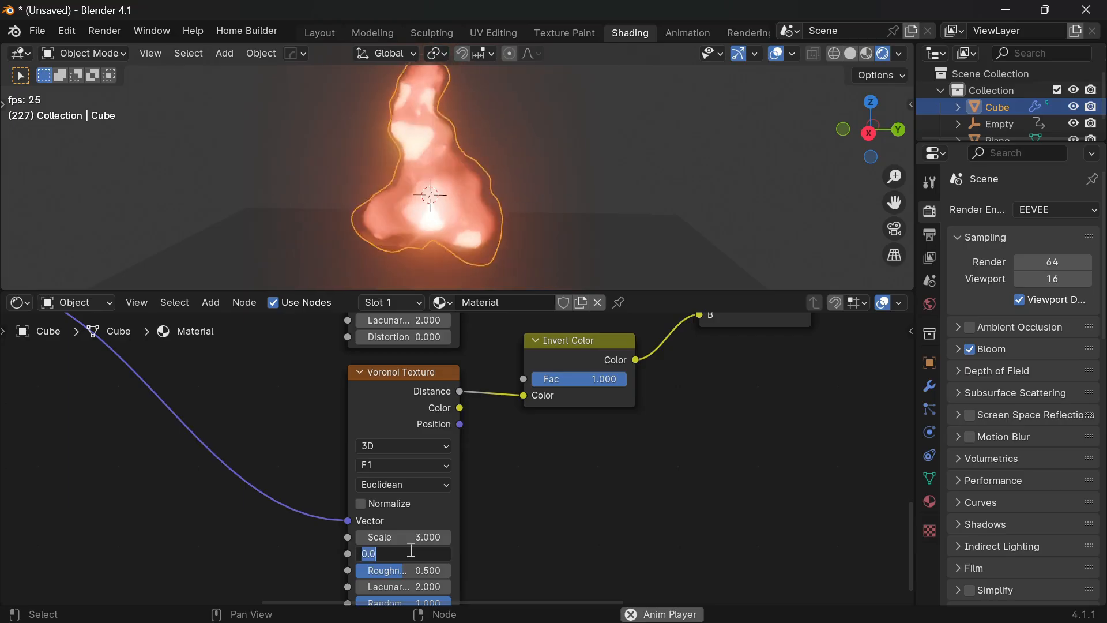
type("0.")
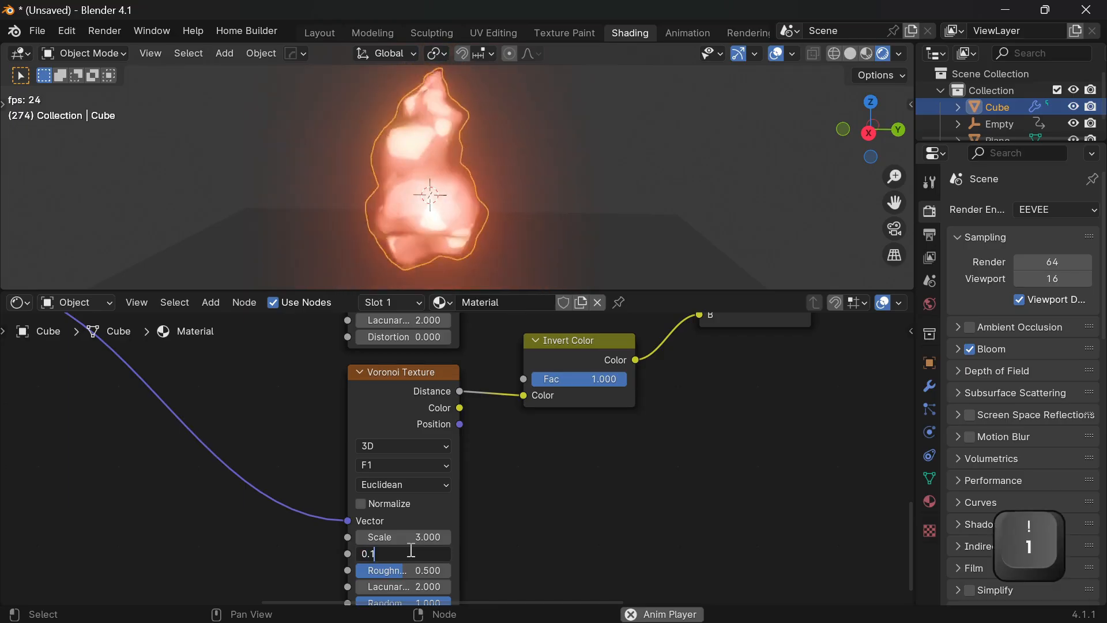
key("Return")
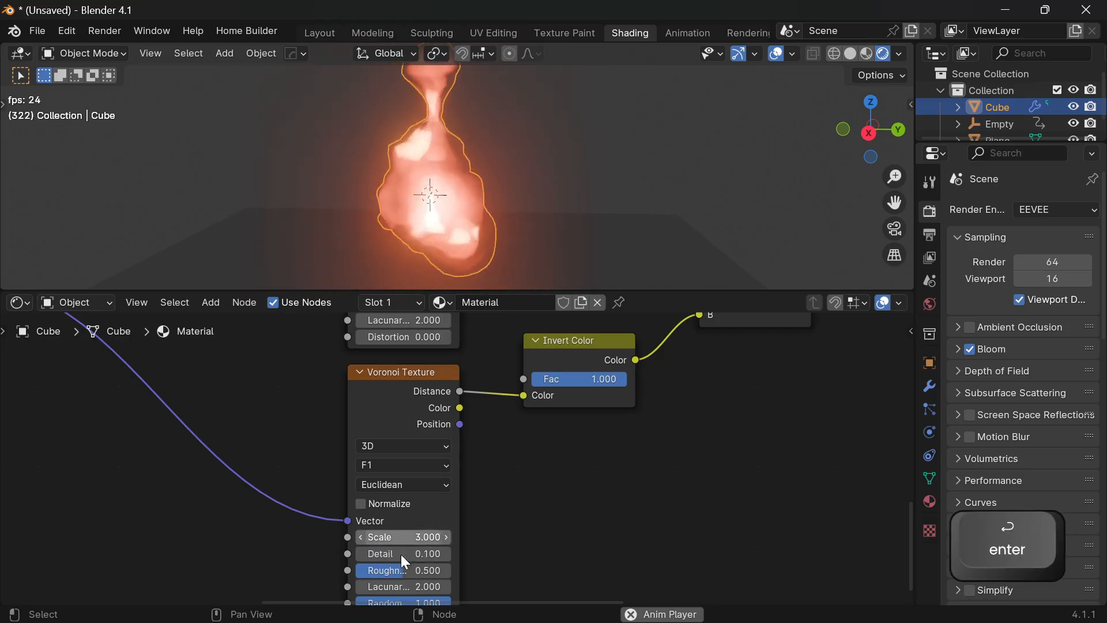
middle_click_drag(401, 539, 403, 523)
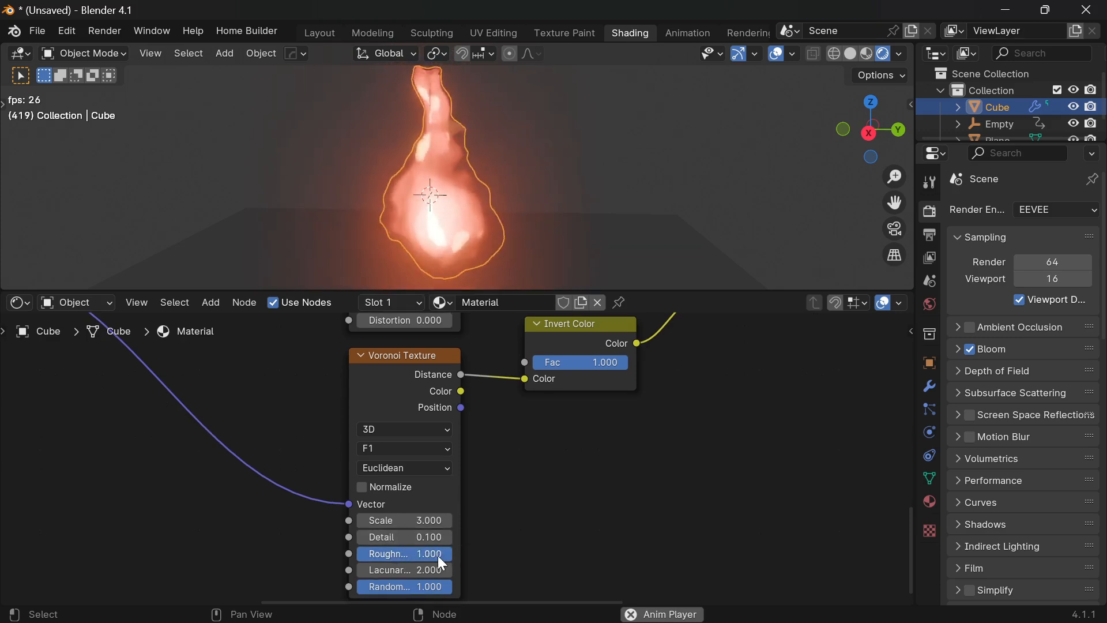
Lower the Fac of the Invert Color node after the Voronoi Texture to about 0.055.
middle_click_drag(493, 552, 494, 523)
middle_click_drag(518, 439, 494, 532)
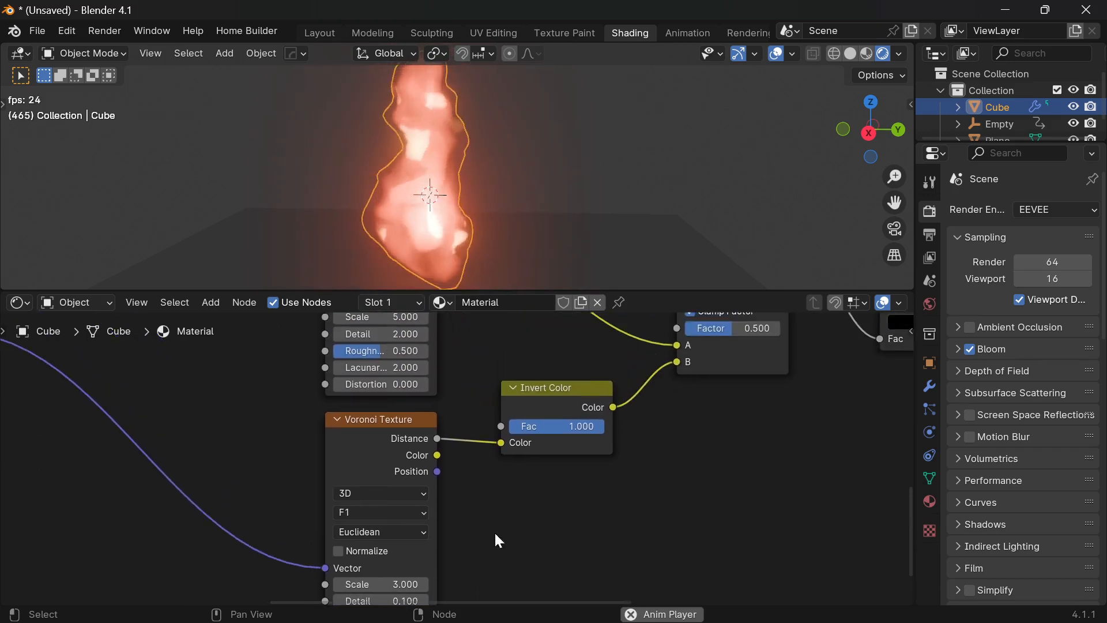
middle_click_drag(470, 473, 449, 529)
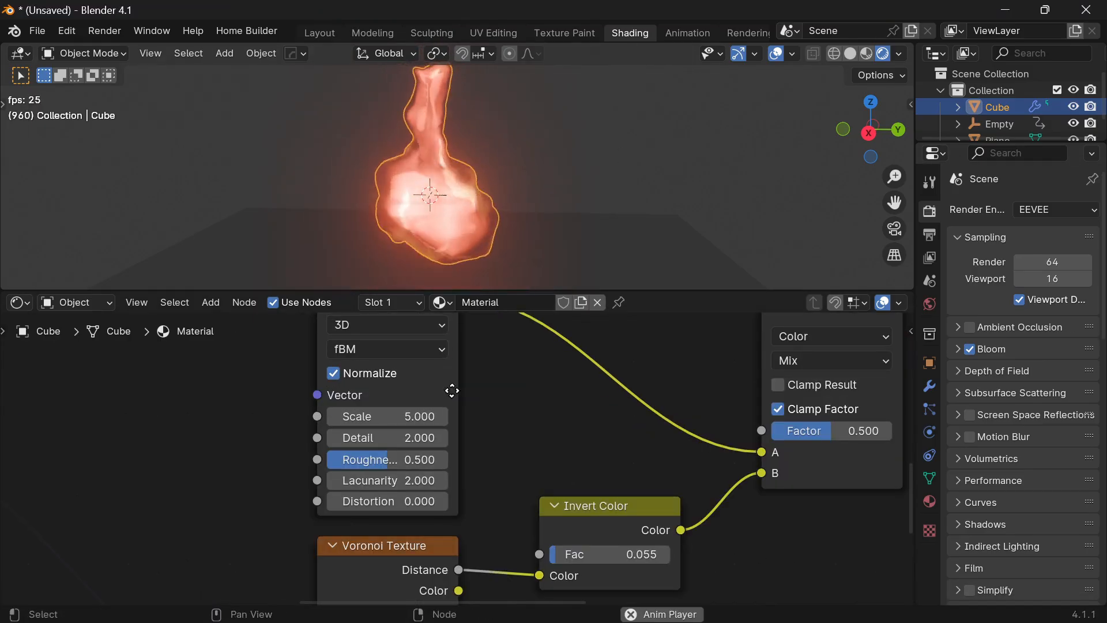
Switch the Noise Texture to 4D and set its W to 0.5, Scale to 8 and Detail to 15.
middle_click_drag(451, 391, 417, 399)
left_click(420, 388)
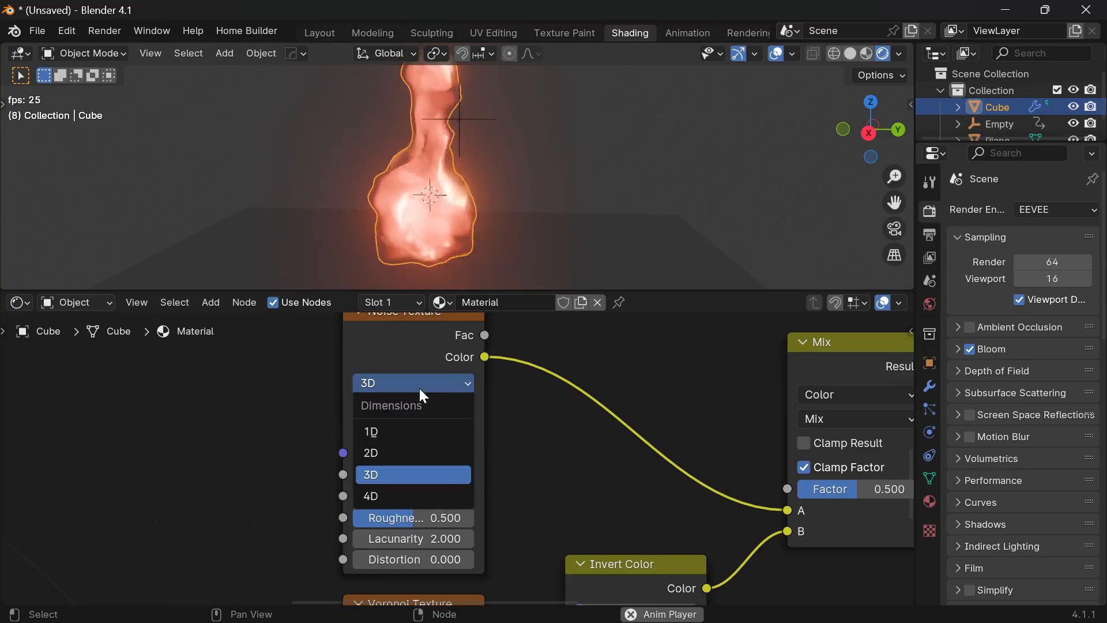
left_click(412, 497)
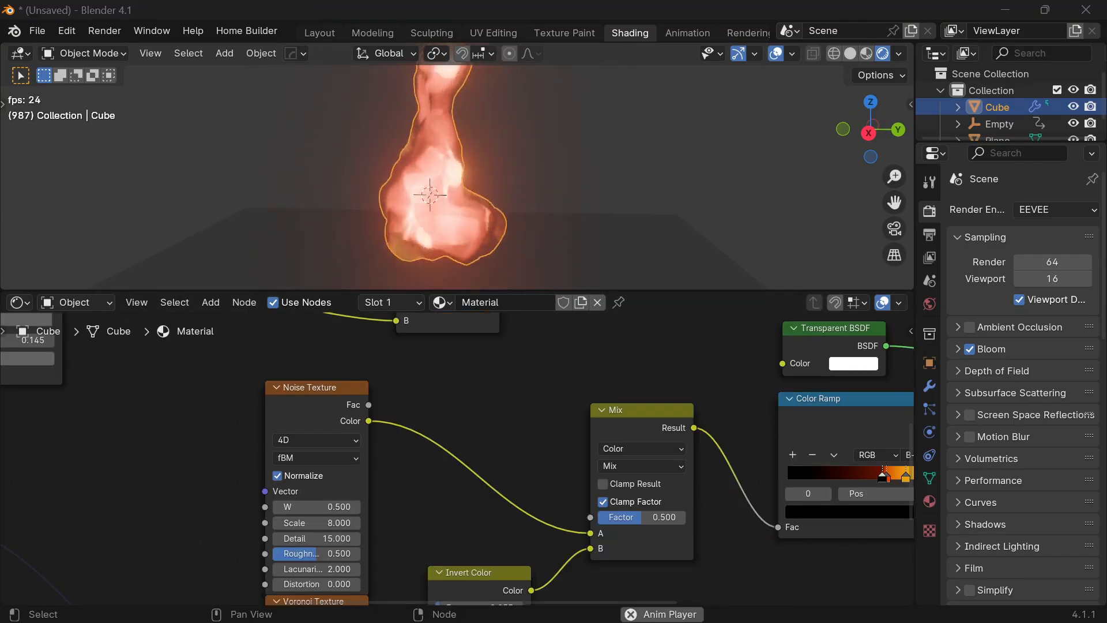
Animate the Z location of the Mapping node for the Voronoi Texture with the driver expression #frame/15.
scroll(455, 454, "down", 6)
middle_click_drag(185, 526, 547, 461)
scroll(461, 504, "up", 4)
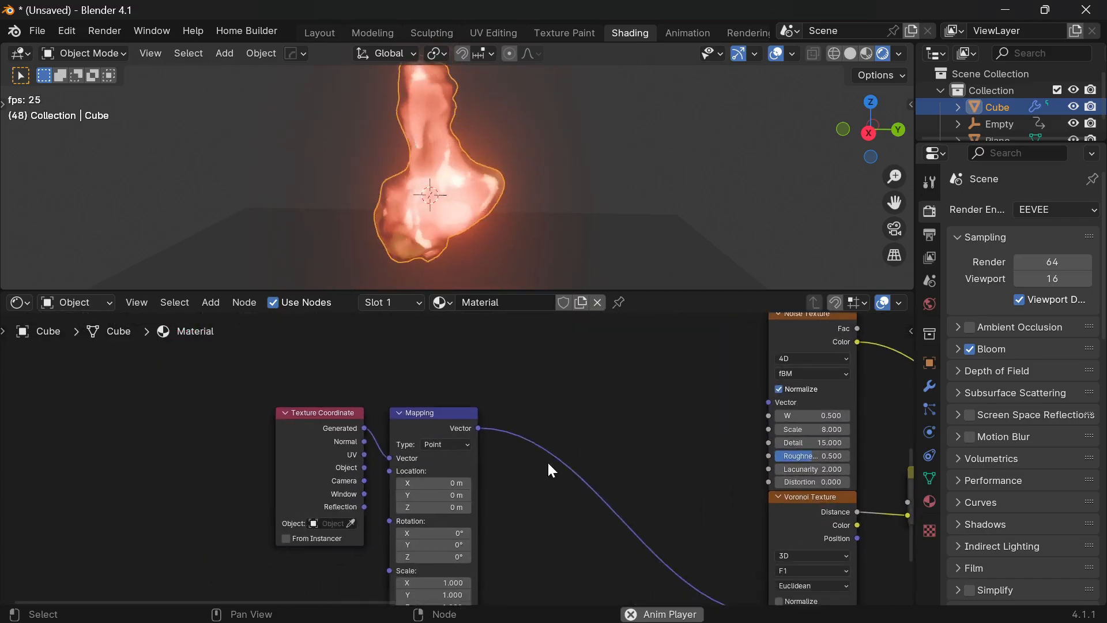
scroll(433, 498, "up", 3)
left_click_drag(450, 507, 426, 508)
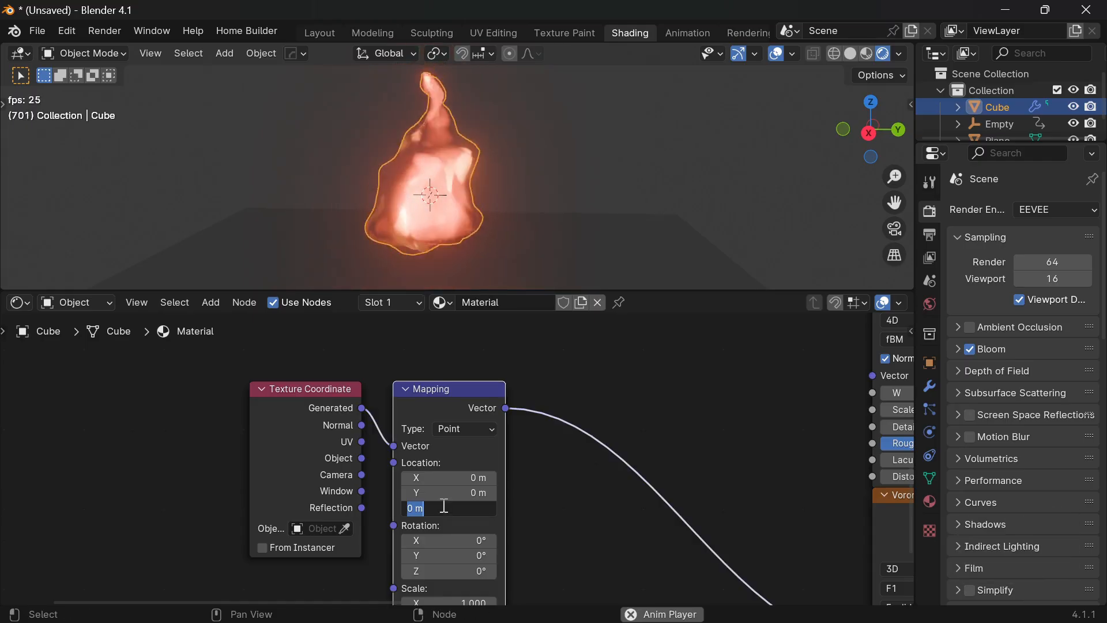
type("#")
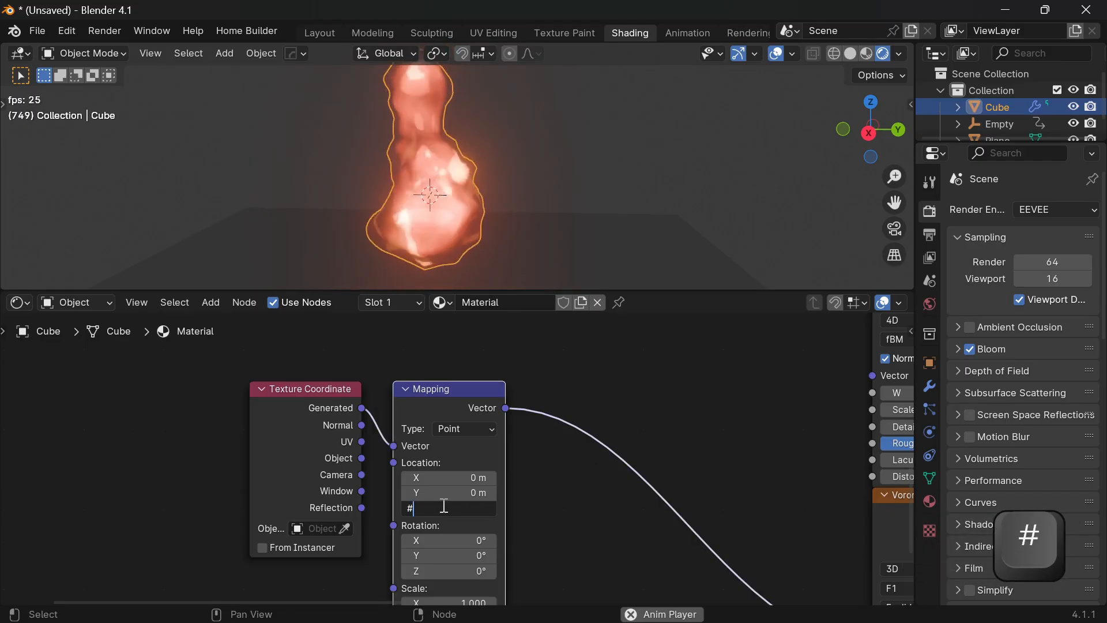
type("fram")
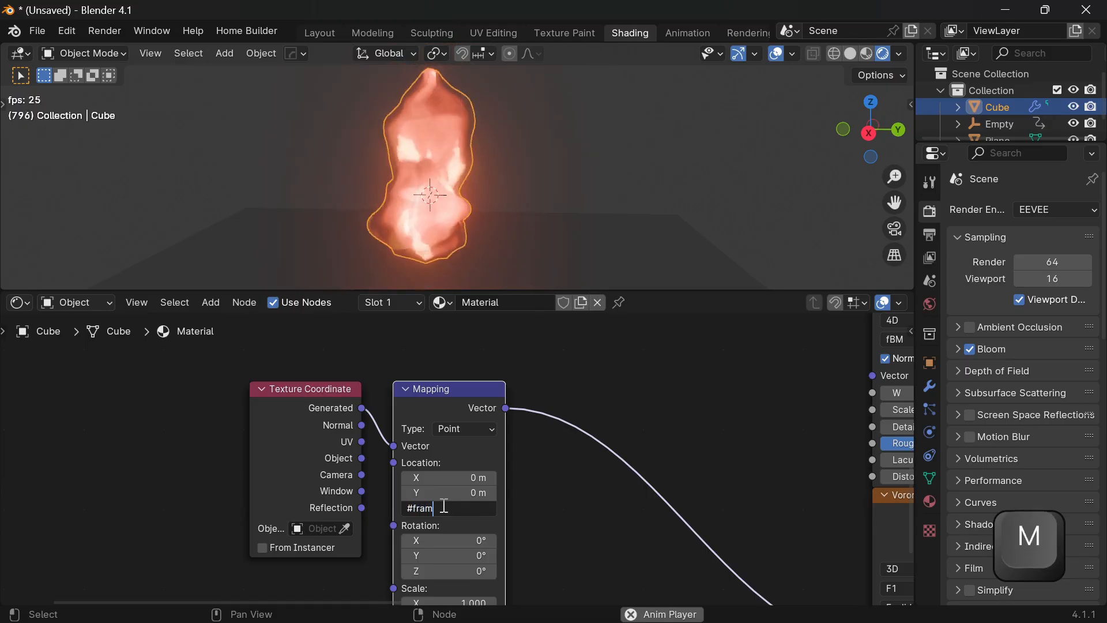
type("e/15")
key("Return")
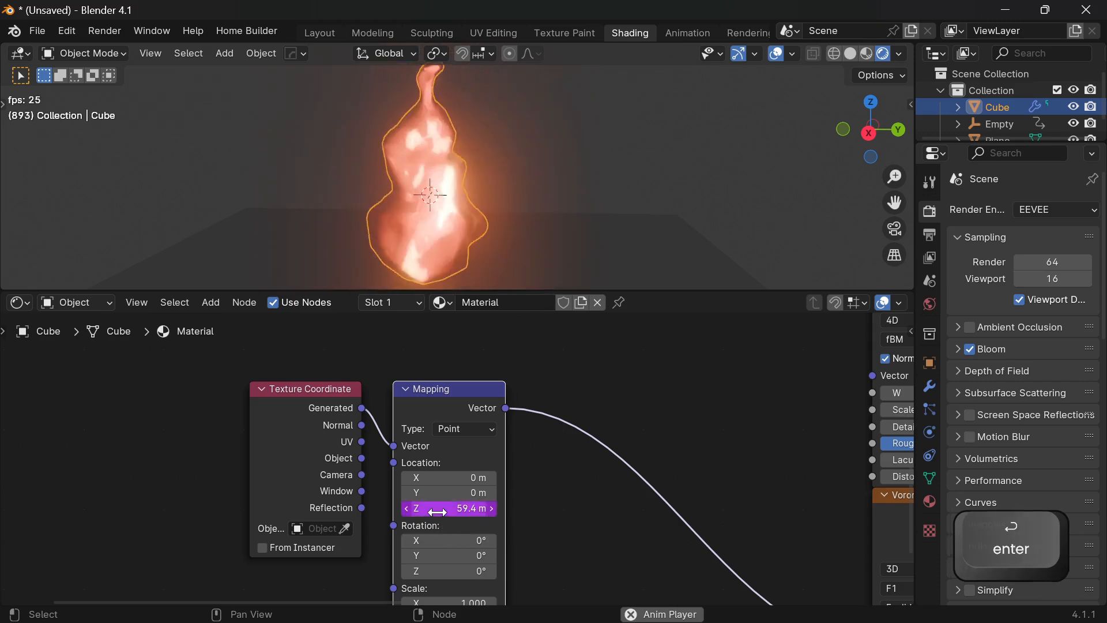
Reverse the texture's motion by making the driver on the Mapping node's Z location -frame/15.
left_click(437, 507)
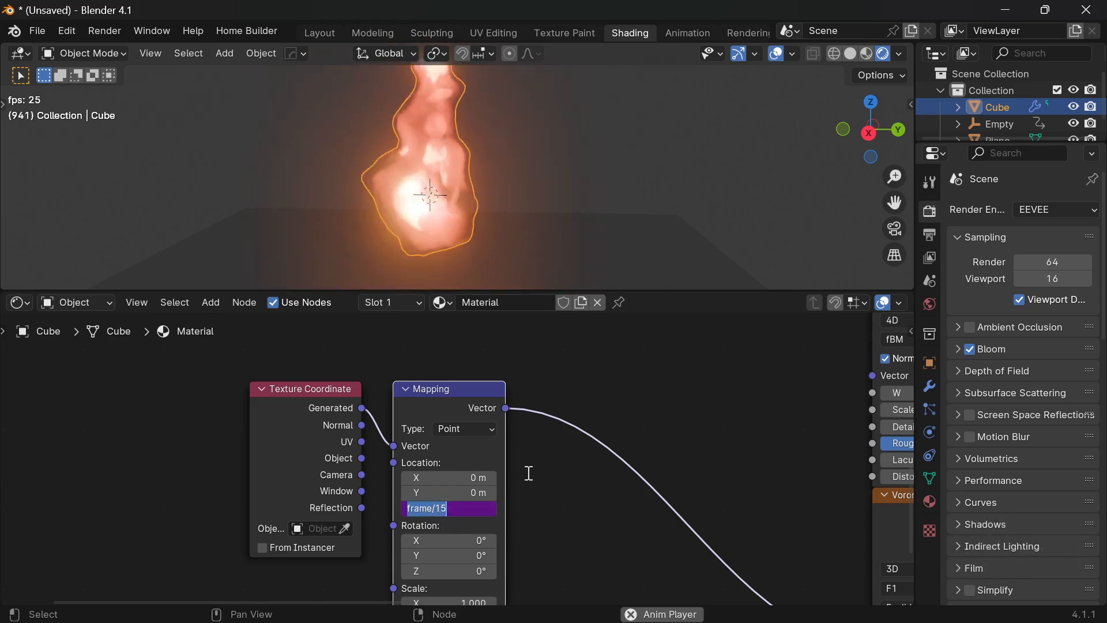
key("Left")
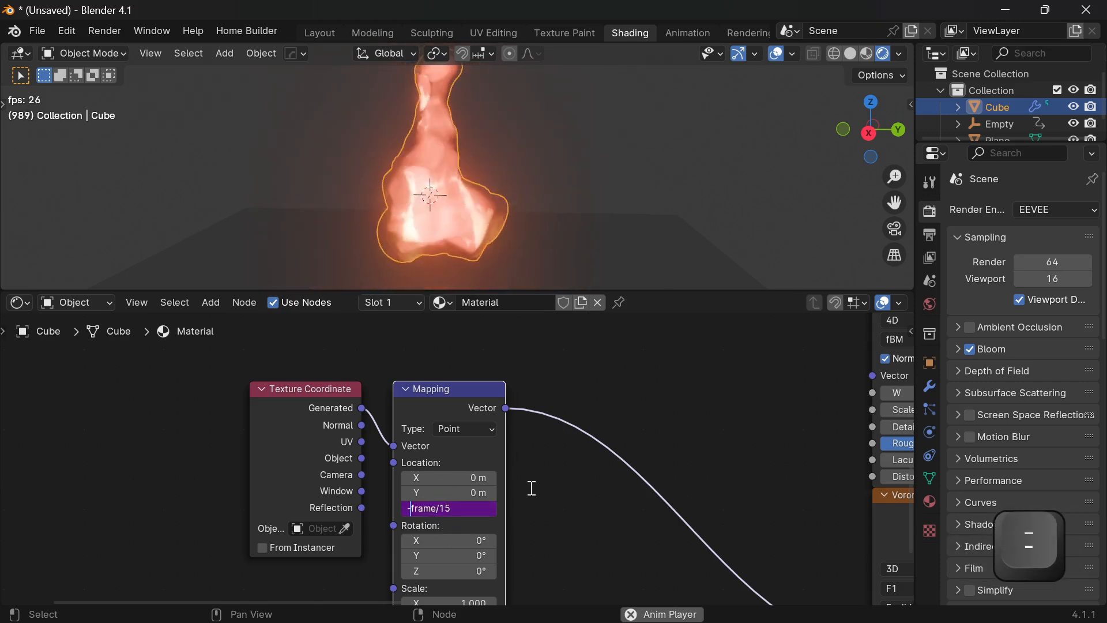
type("-")
key("Return")
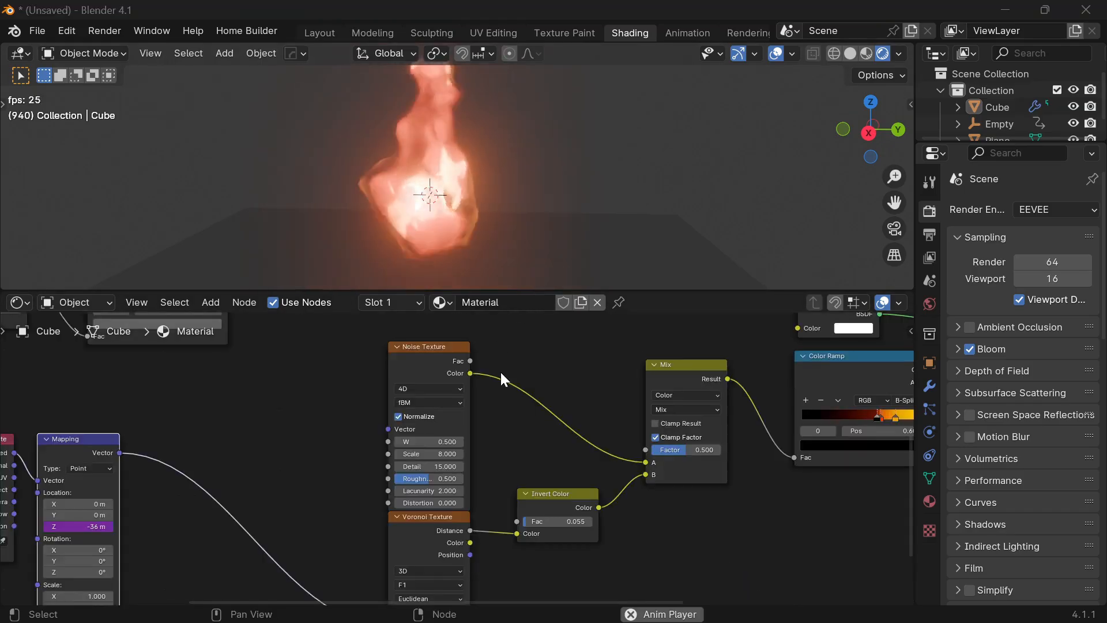
Move the Gradient Texture node away from its Mapping node, toward the Color Ramp, to leave more space between them.
middle_click_drag(501, 372, 735, 595)
scroll(527, 474, "up", 5)
middle_click_drag(567, 447, 611, 459)
middle_click_drag(430, 441, 482, 441)
scroll(482, 442, "up", 3)
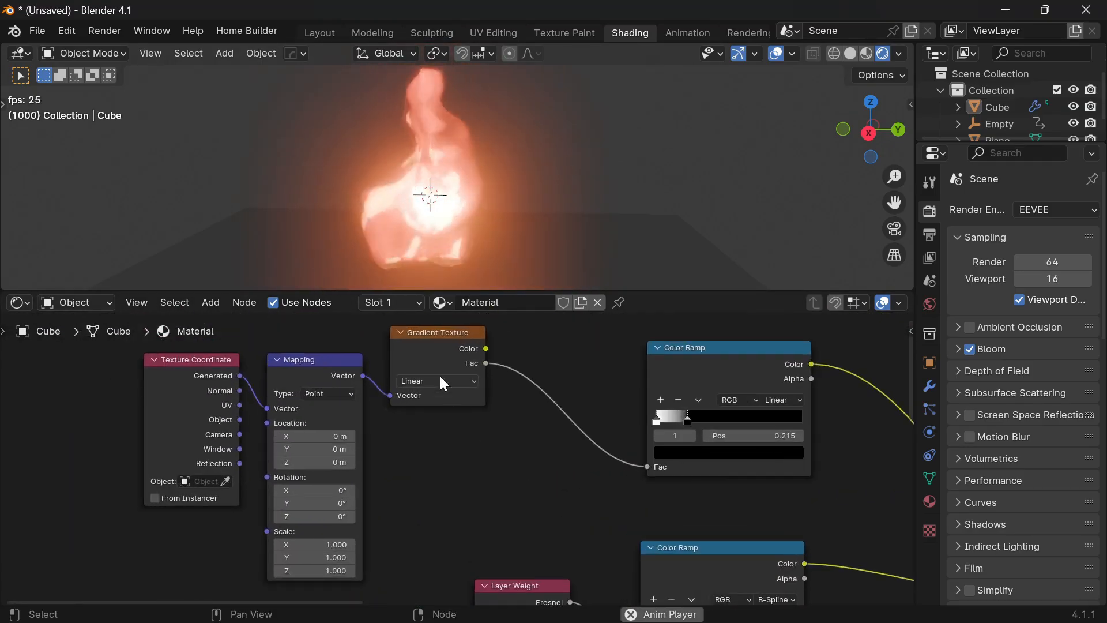
left_click_drag(438, 357, 479, 374)
scroll(443, 434, "up", 2)
middle_click_drag(461, 427, 522, 403)
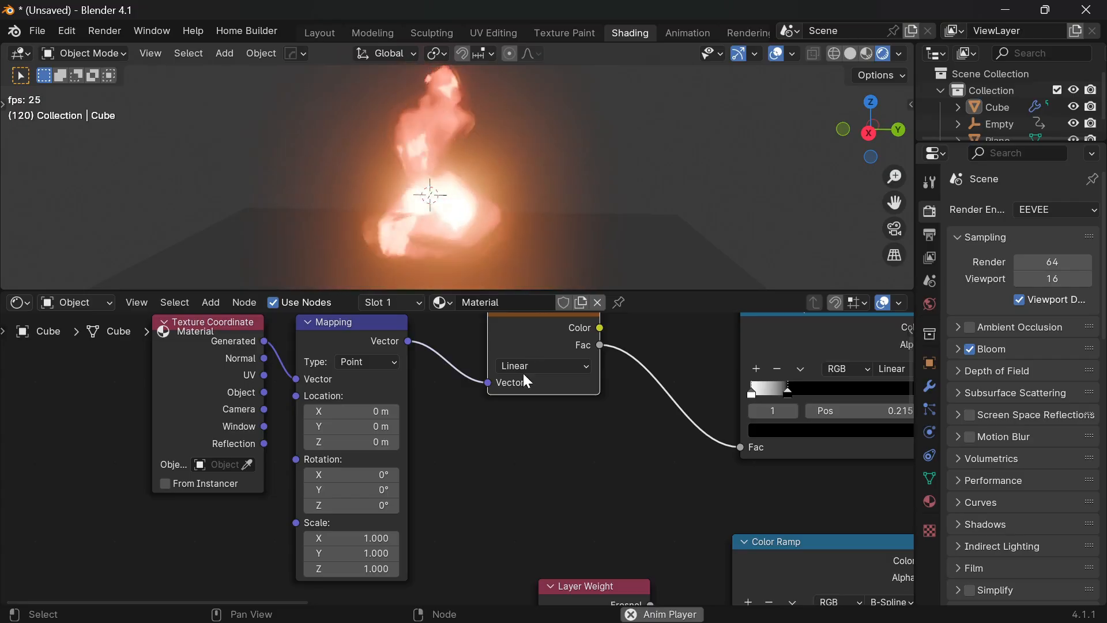
scroll(526, 438, "down", 2)
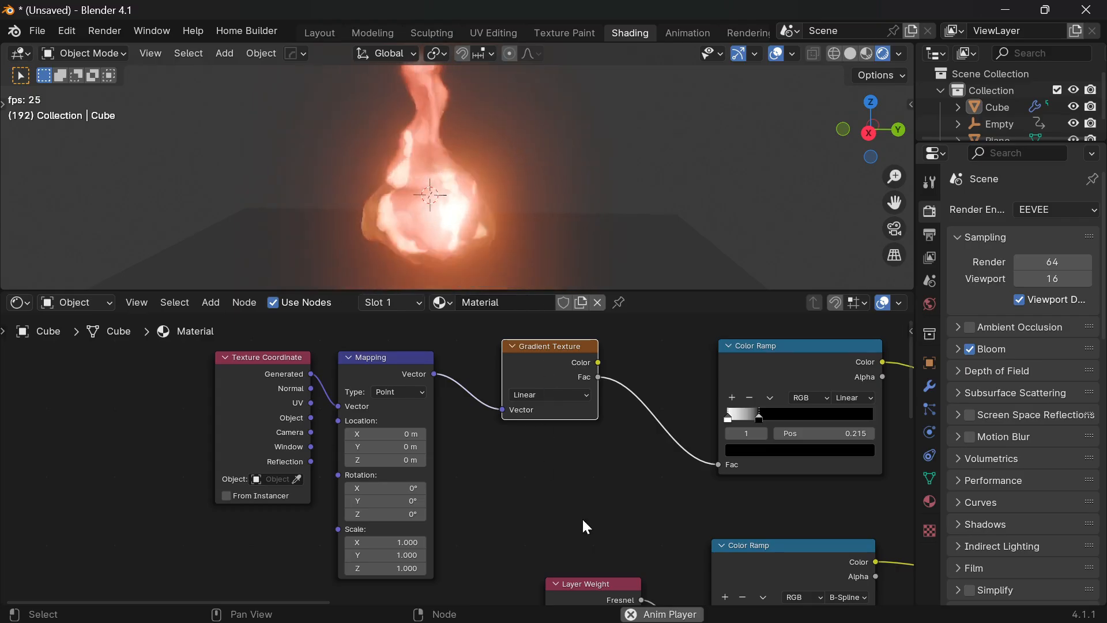
scroll(475, 518, "up", 2)
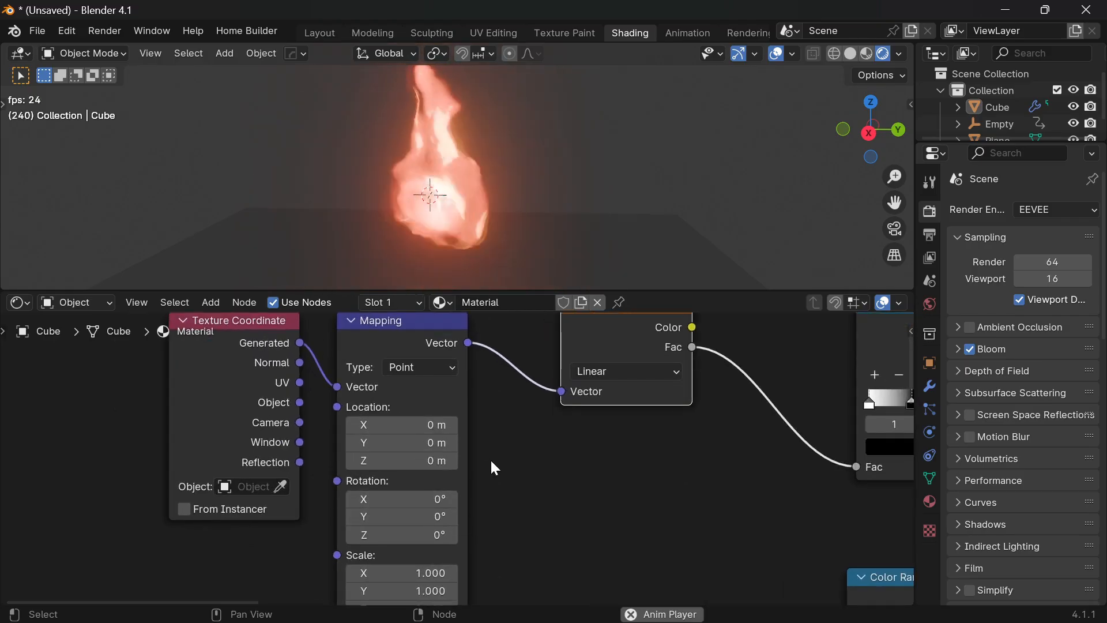
Pause the animation and set the Y rotation of the Gradient Texture's Mapping node to 90°.
key("space")
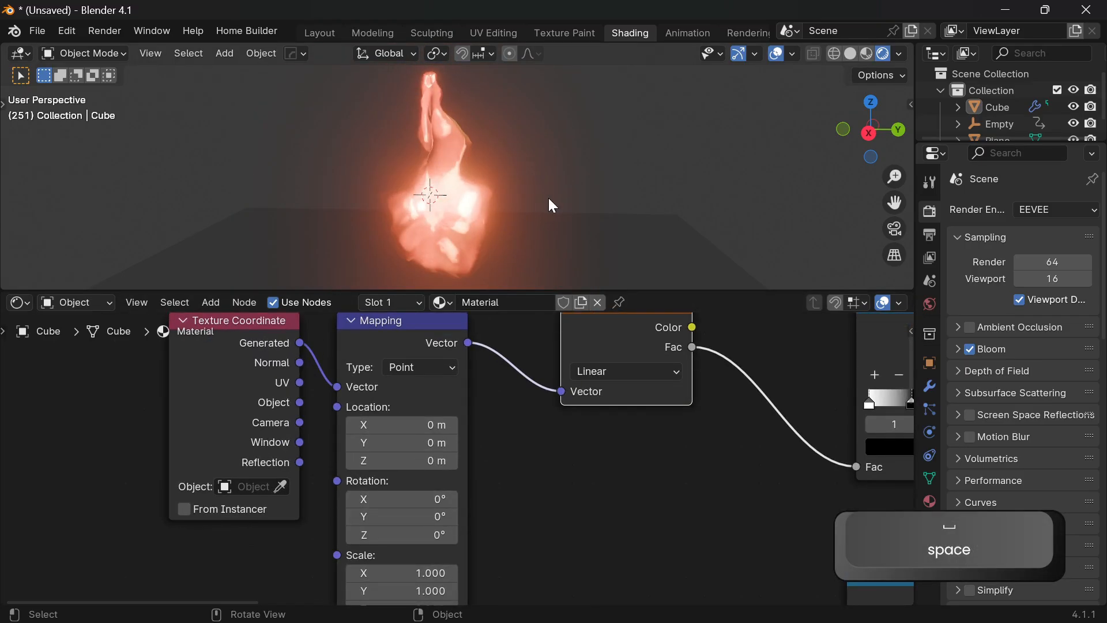
middle_click_drag(380, 486, 438, 431)
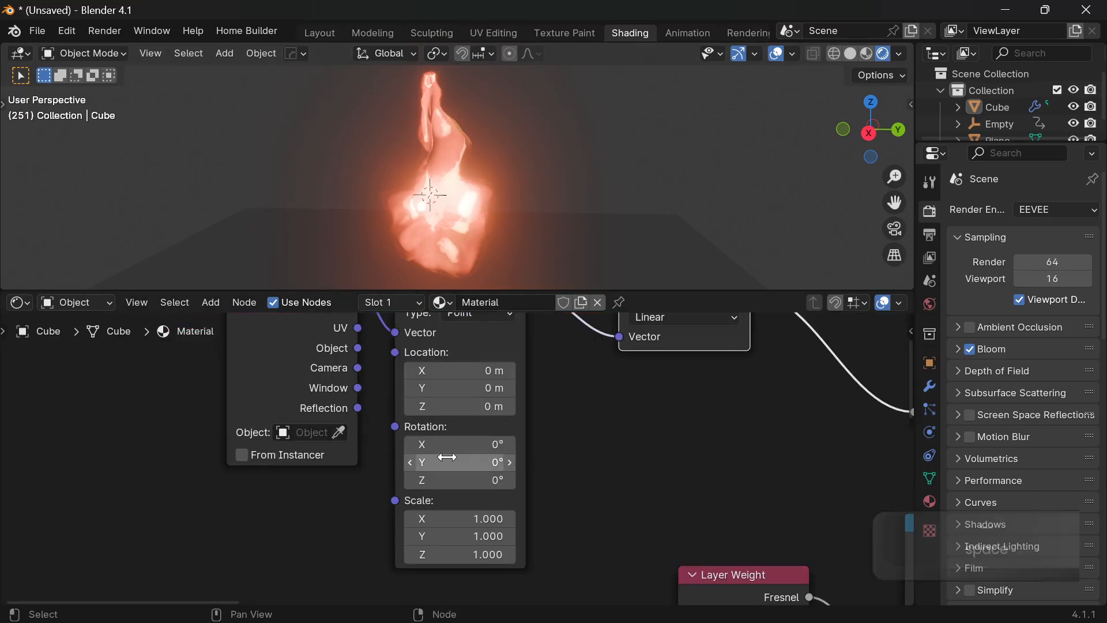
mouse_move(461, 462)
left_mouse_down()
mouse_move(408, 462)
mouse_move(459, 457)
left_mouse_up()
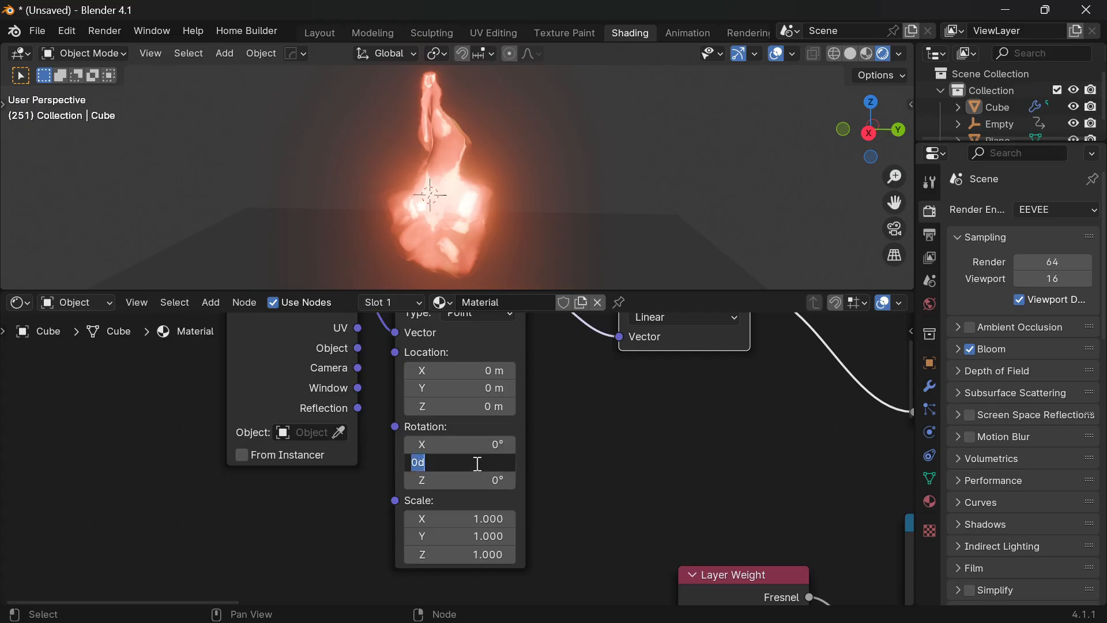
key("Return")
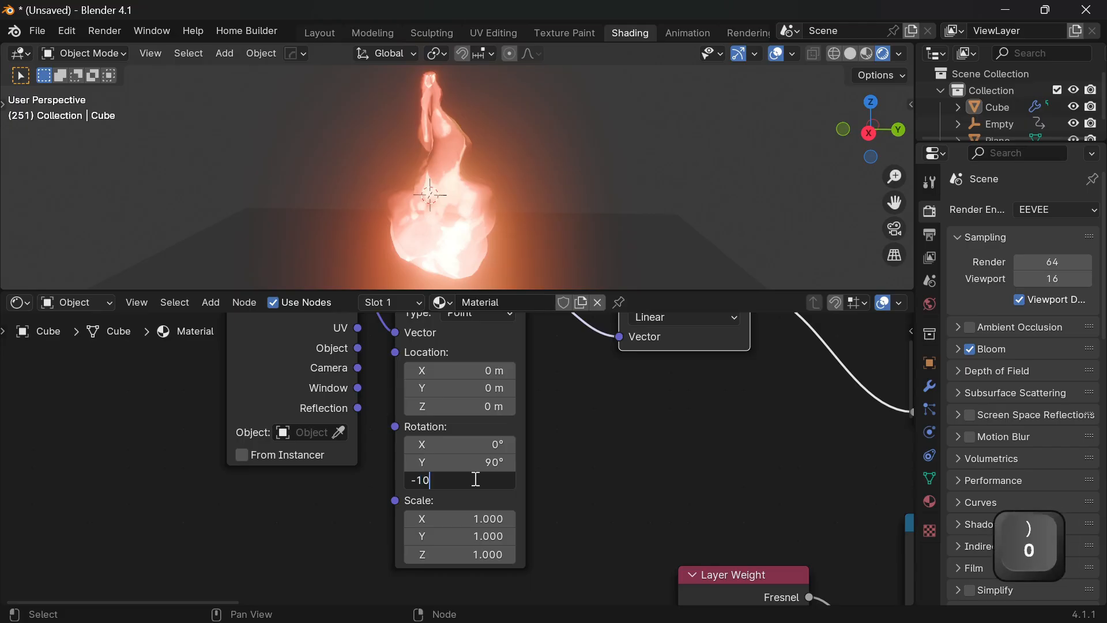
Try a Z rotation of -10° on the gradient's Mapping node, settle on about 0.1° and resume playback.
left_click(476, 480)
type("-10")
key("Return")
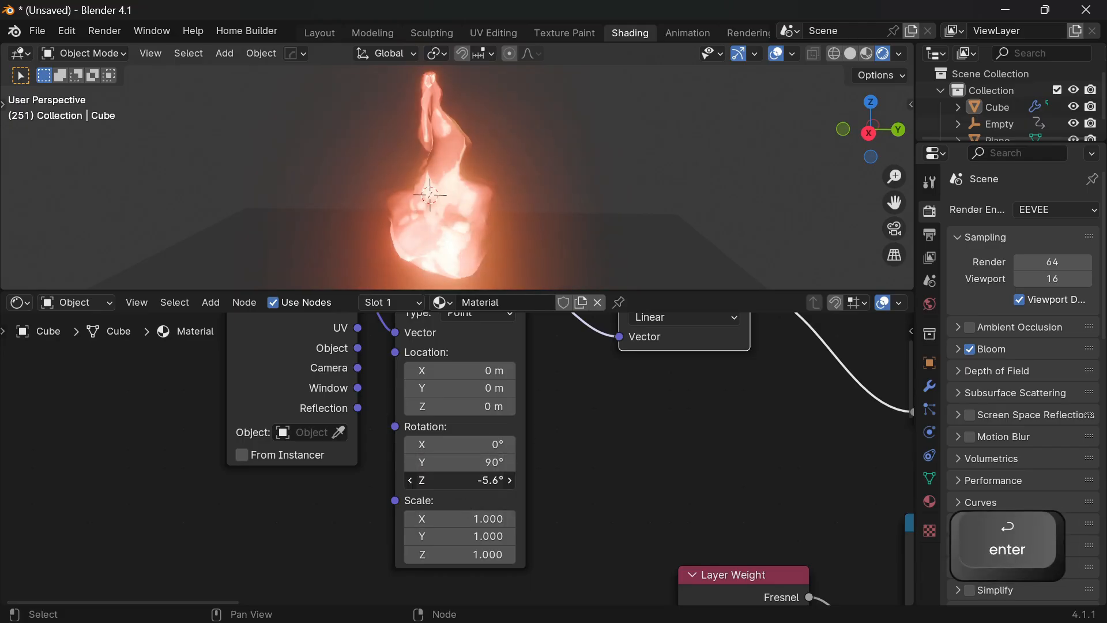
left_click_drag(461, 480, 494, 480)
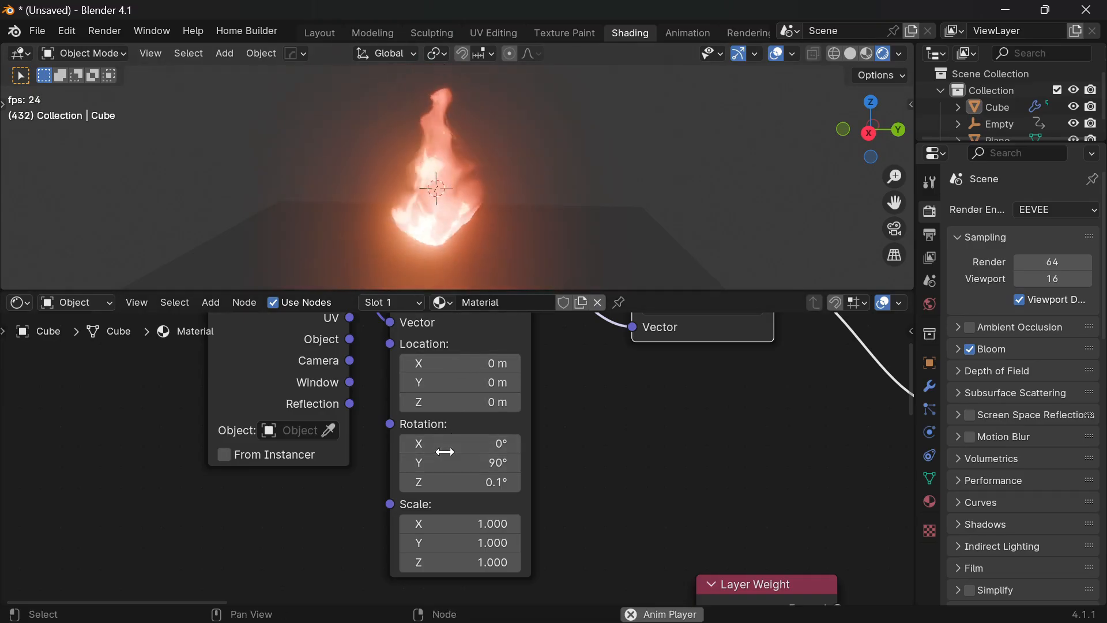
Set the X rotation of the gradient's Mapping node to about -13.8° and try other X and Z locations and Z rotations.
left_click_drag(445, 444, 407, 444)
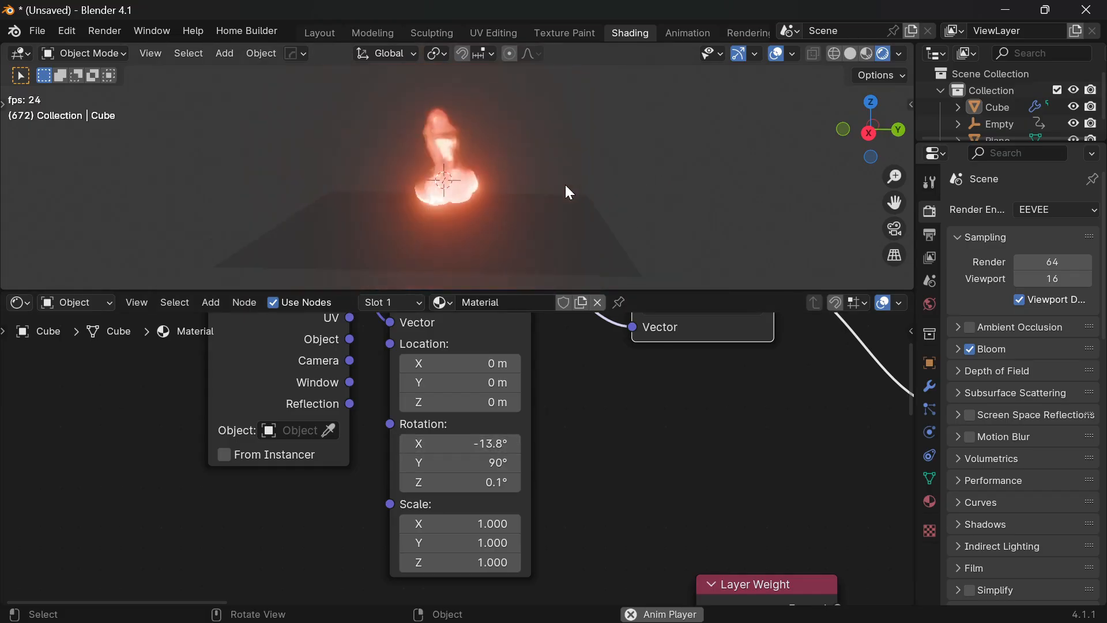
mouse_move(564, 185)
middle_mouse_down()
mouse_move(646, 209)
mouse_move(586, 193)
mouse_move(581, 180)
middle_mouse_up()
left_click_drag(467, 363, 501, 363)
right_click(467, 364)
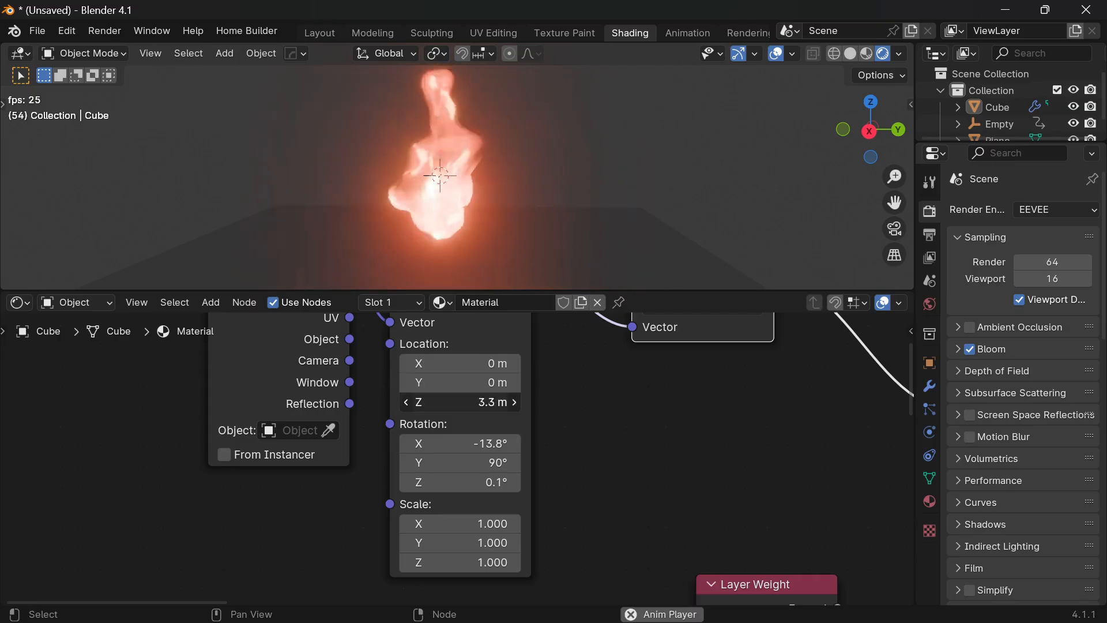
left_click_drag(461, 402, 426, 402)
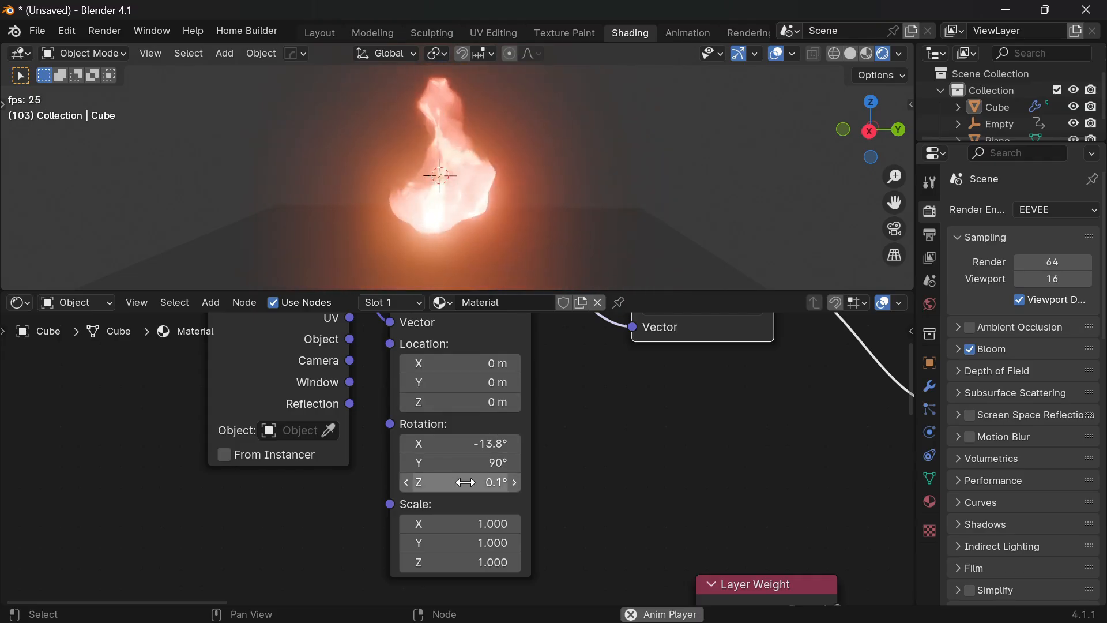
left_click_drag(461, 482, 491, 508)
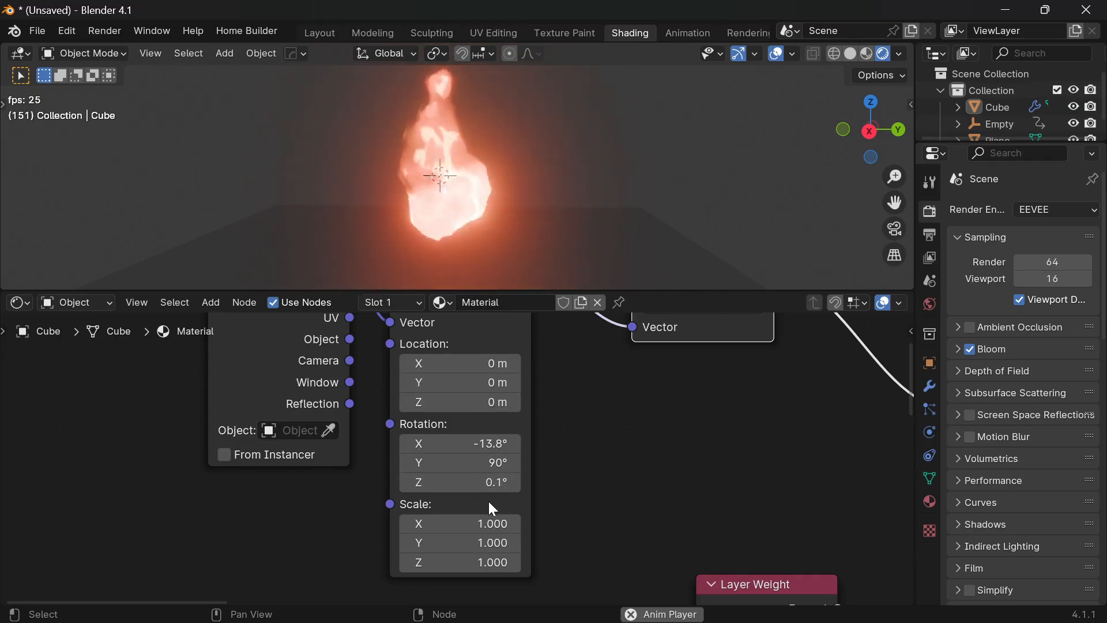
Set the gradient Mapping node's scale to 0.2 on Y and 0.9 on Z, trying Z values such as 0.5 and 1.5.
right_click(427, 523)
mouse_move(426, 543)
left_mouse_down()
mouse_move(455, 543)
mouse_move(430, 542)
left_mouse_up()
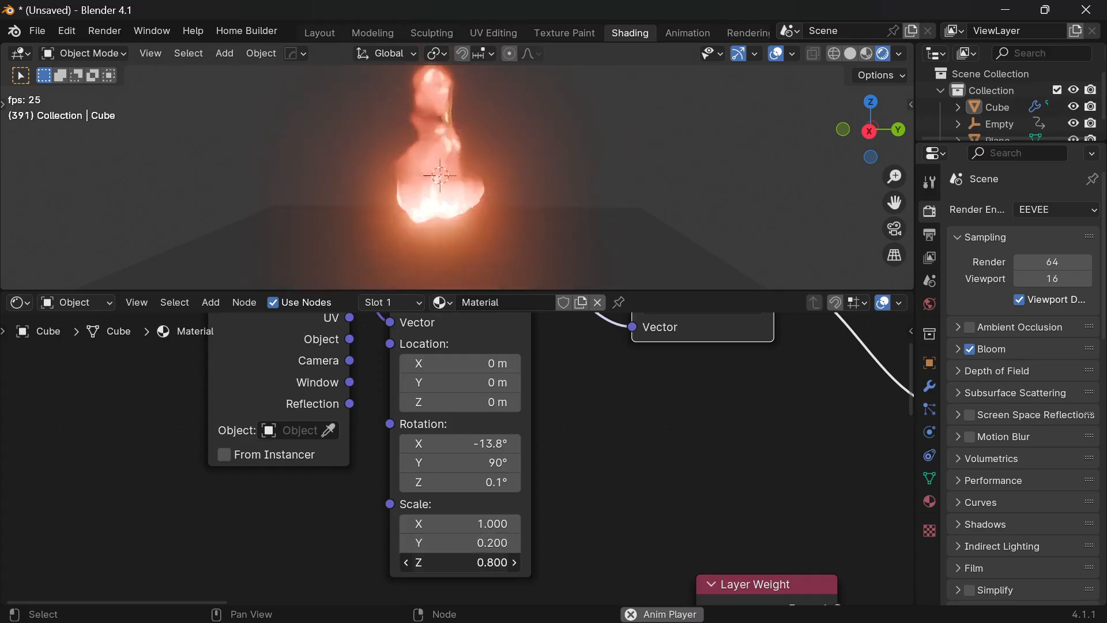
mouse_move(455, 562)
left_mouse_down()
mouse_move(438, 562)
mouse_move(450, 562)
left_mouse_up()
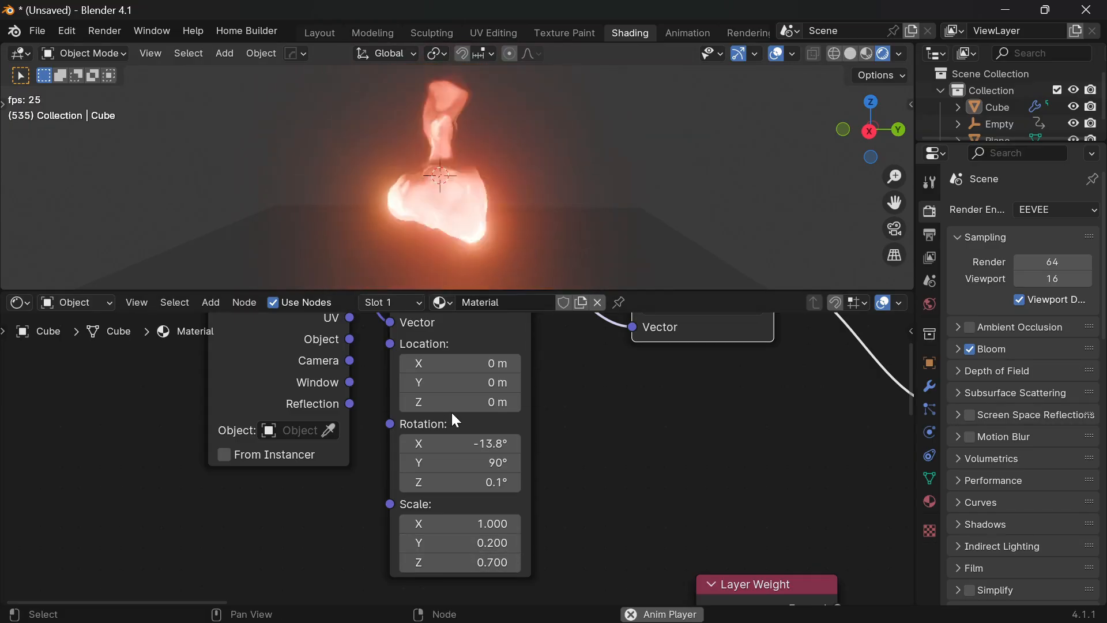
left_click(407, 560)
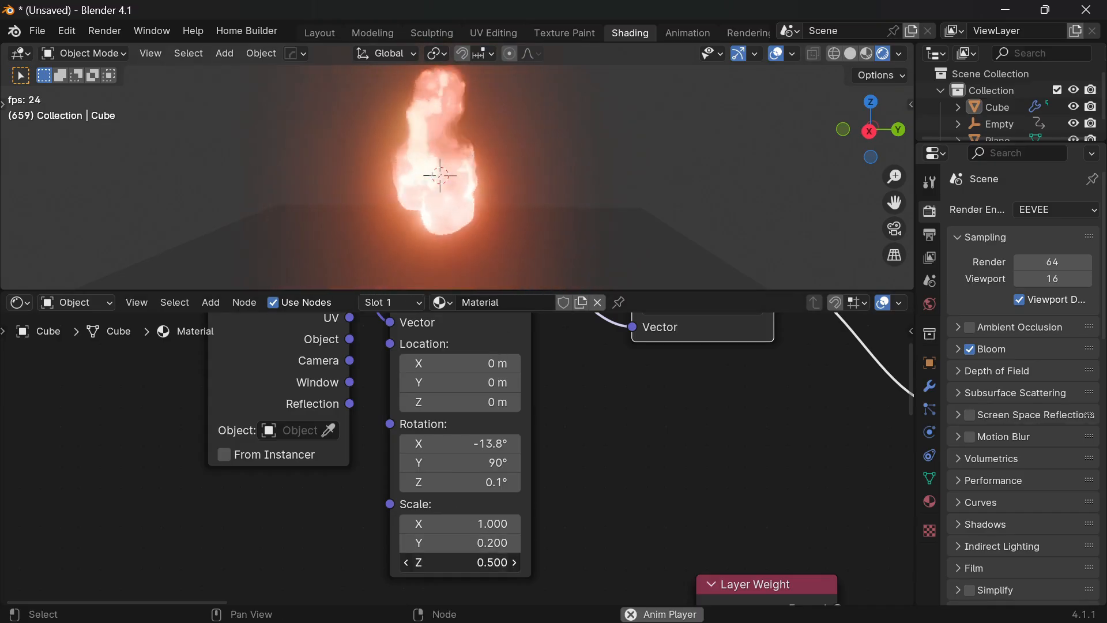
left_click_drag(460, 562, 519, 562)
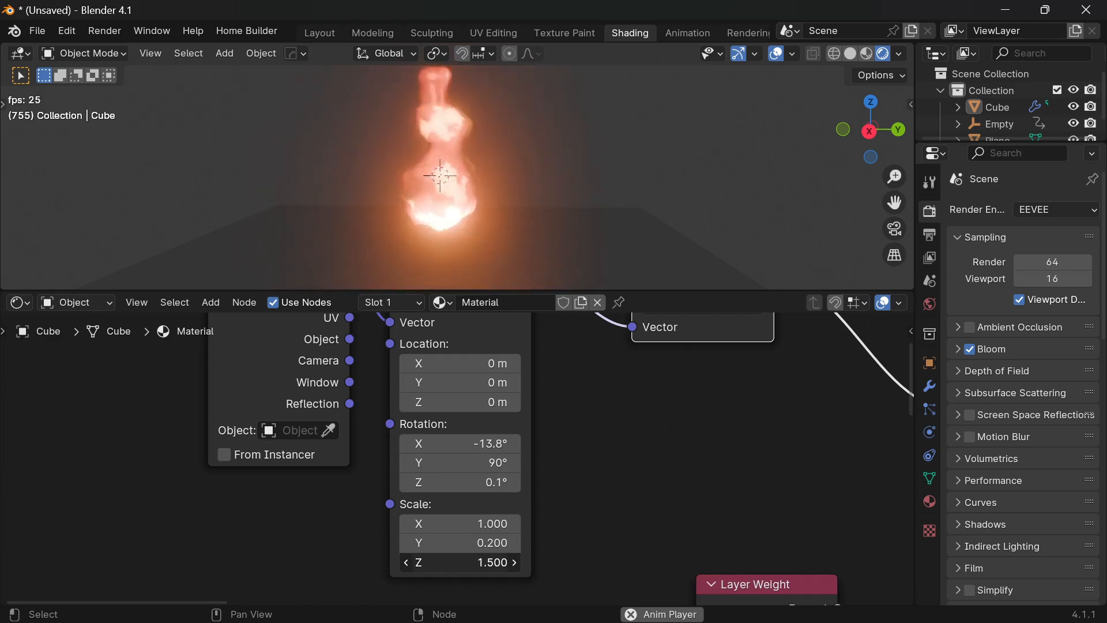
left_click_drag(460, 562, 487, 562)
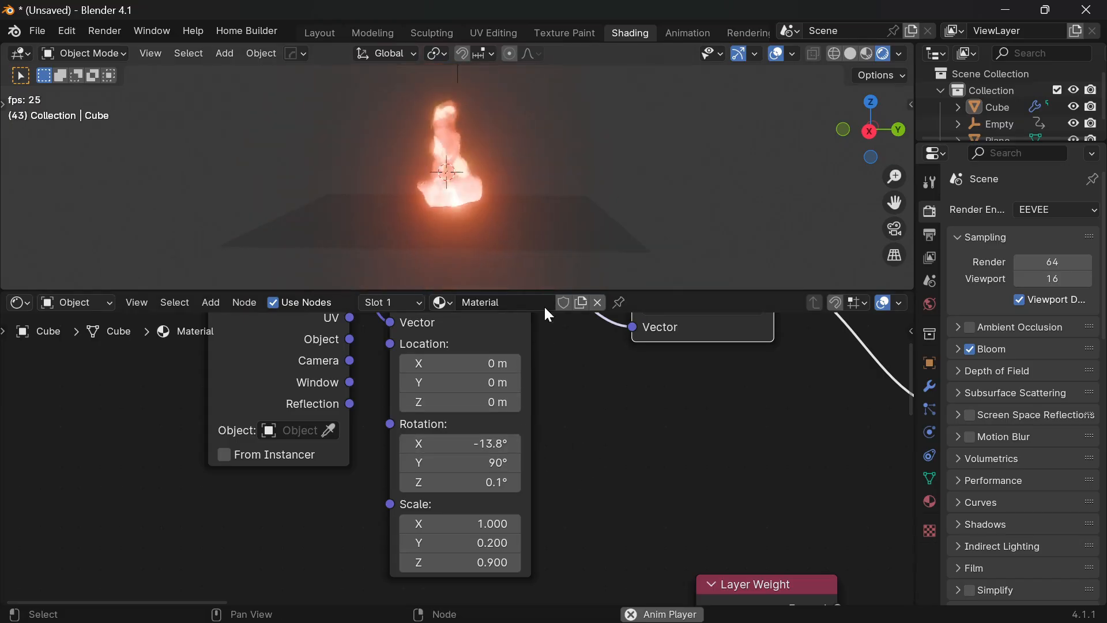
Move the black stop of the Gradient Texture's Color Ramp to position 0.269 and check the flame in the maximized viewport.
scroll(509, 465, "down", 6)
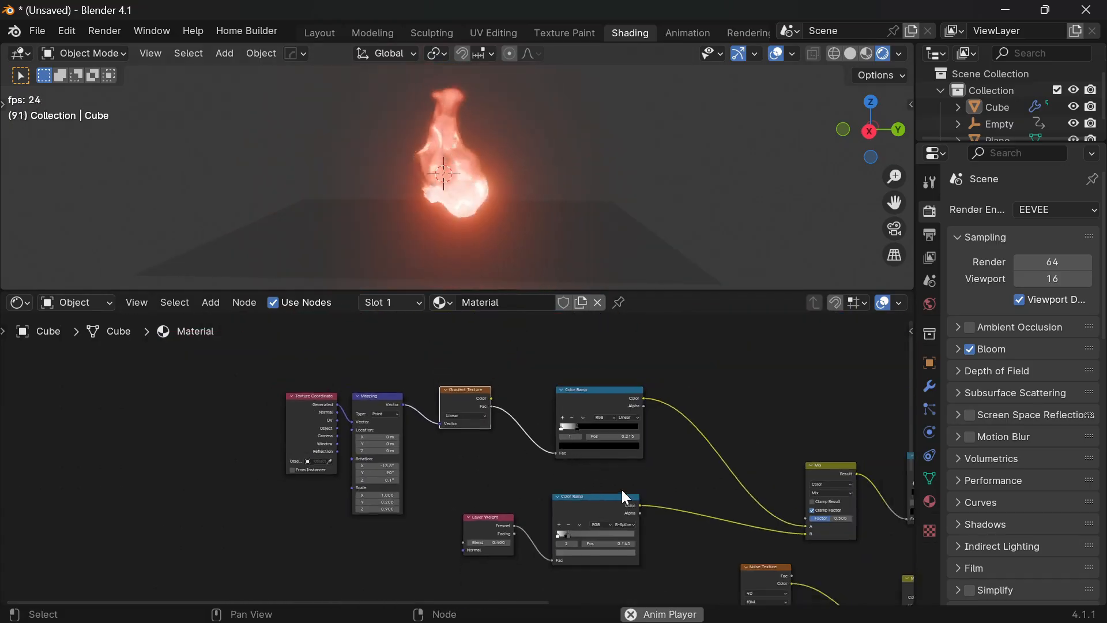
middle_click_drag(625, 497, 572, 415)
middle_click_drag(720, 480, 650, 443)
left_click_drag(751, 479, 732, 493)
scroll(591, 490, "up", 2)
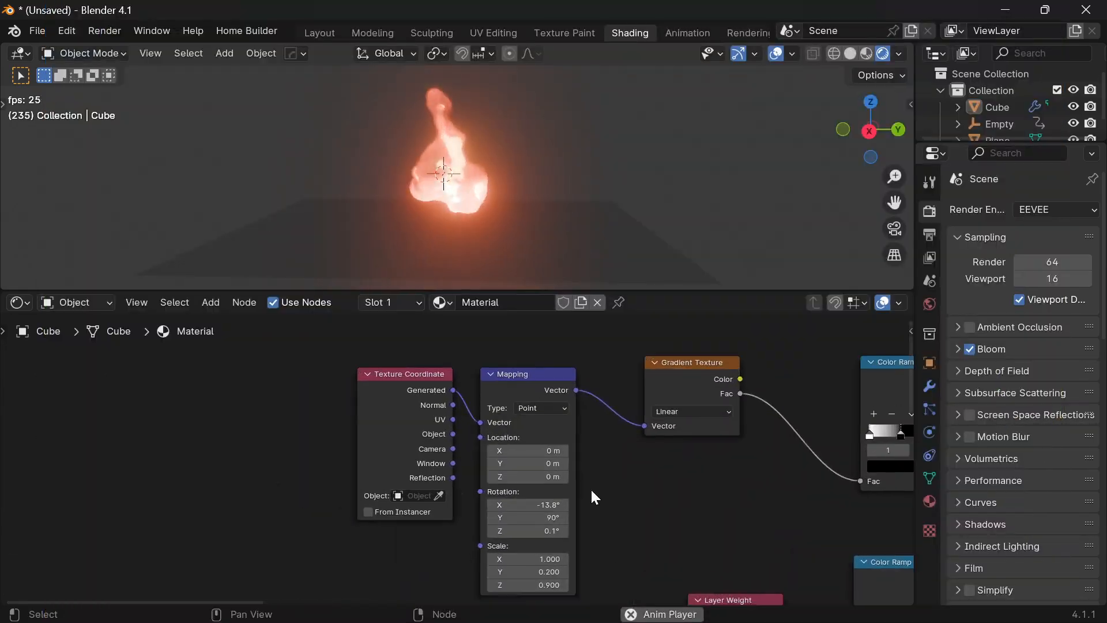
scroll(591, 490, "up", 1)
middle_click_drag(665, 484, 621, 451)
middle_click_drag(724, 388, 593, 378)
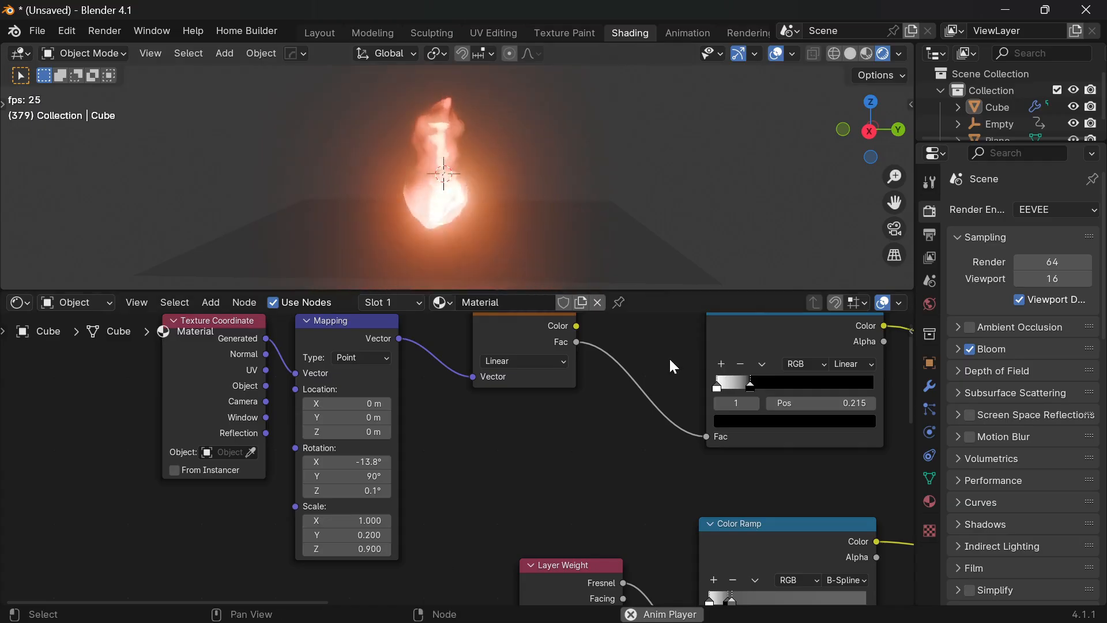
scroll(666, 366, "up", 2)
key("ctrl+space")
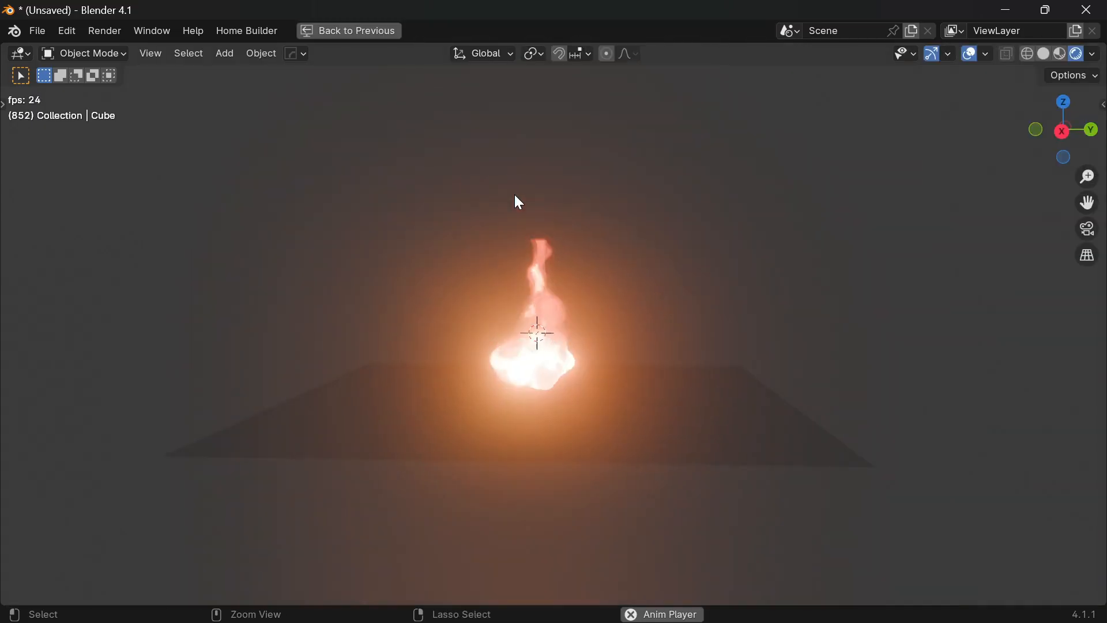
key("ctrl+space")
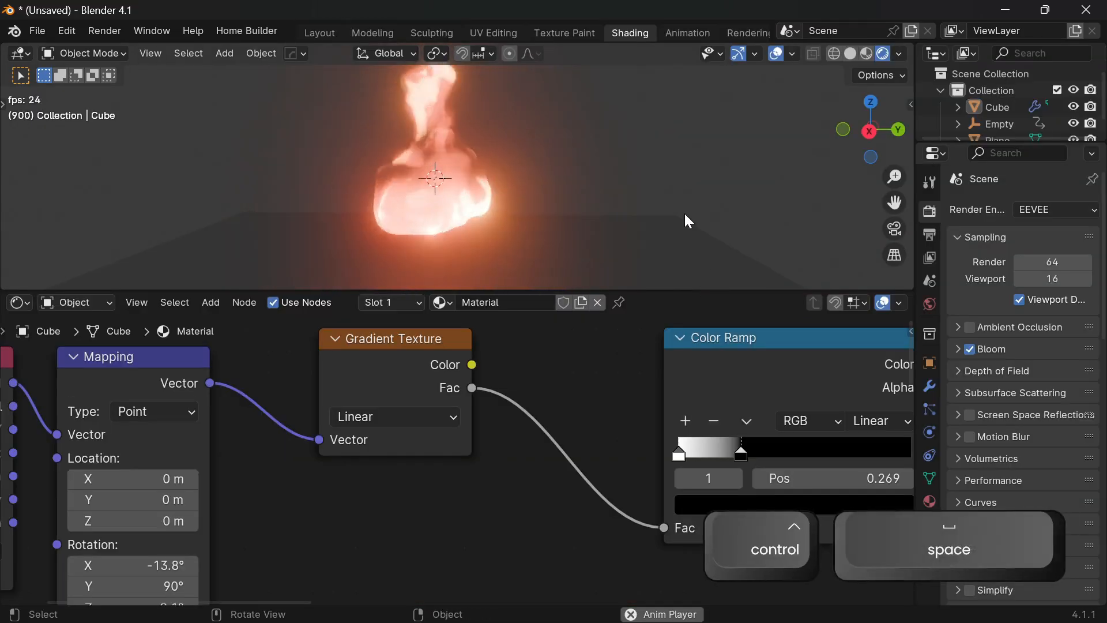
Try the black stop of the Layer Weight's Color Ramp at 0.079 and 0.039, restore it and check the flame in the maximized viewport.
scroll(538, 438, "down", 2)
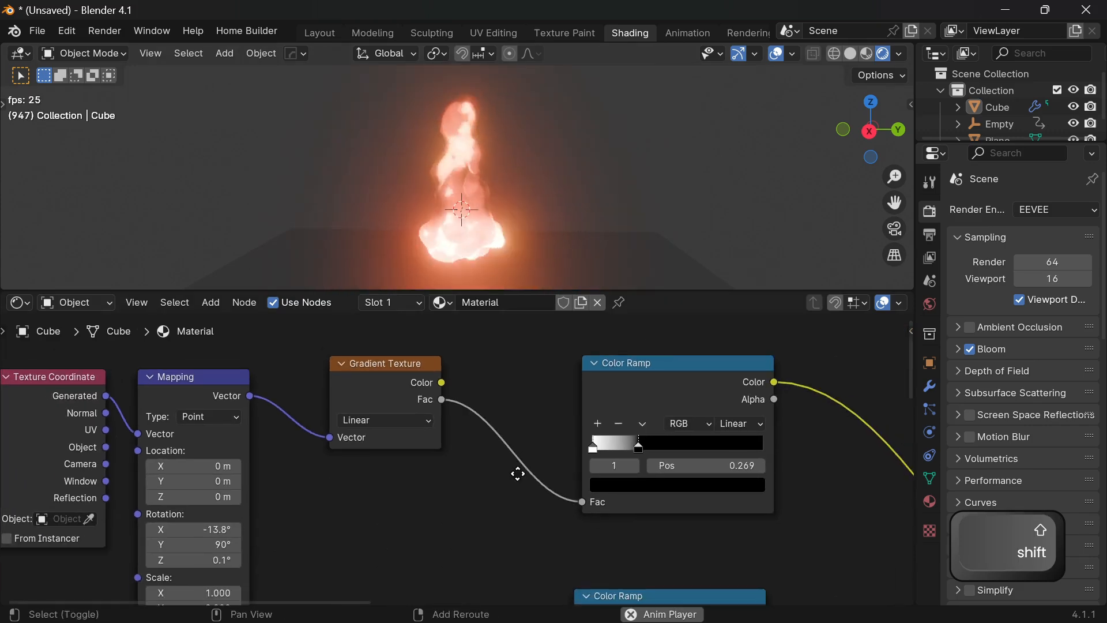
scroll(656, 458, "down", 3)
scroll(637, 470, "down", 5)
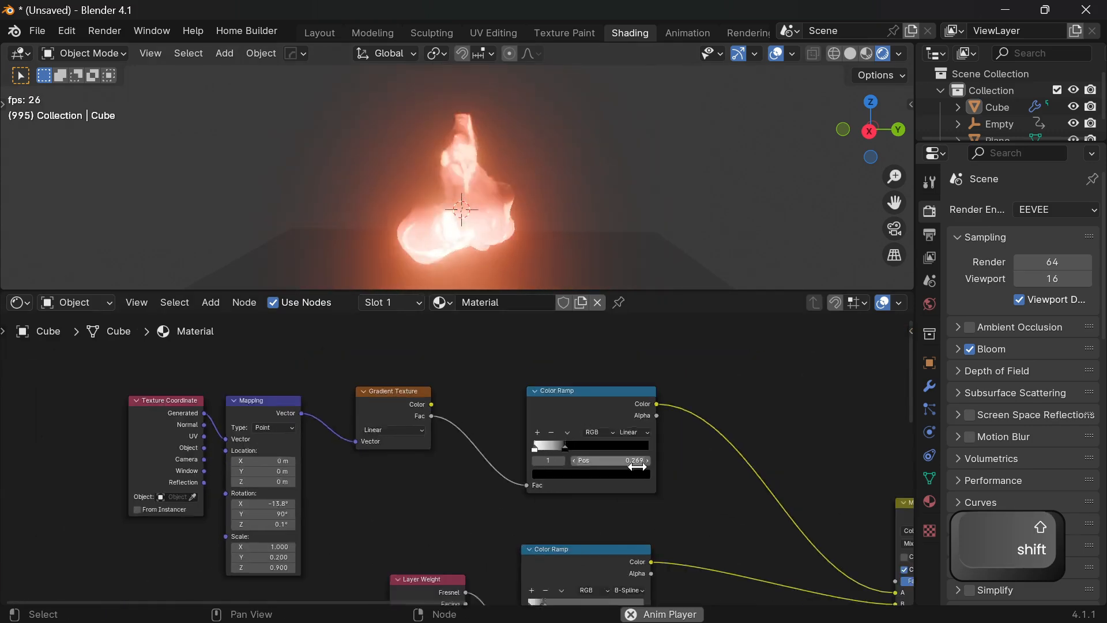
middle_click_drag(622, 510, 485, 436, "shift")
scroll(759, 477, "up", 3)
middle_click_drag(759, 477, 640, 422, "shift")
middle_click_drag(388, 514, 535, 508, "shift")
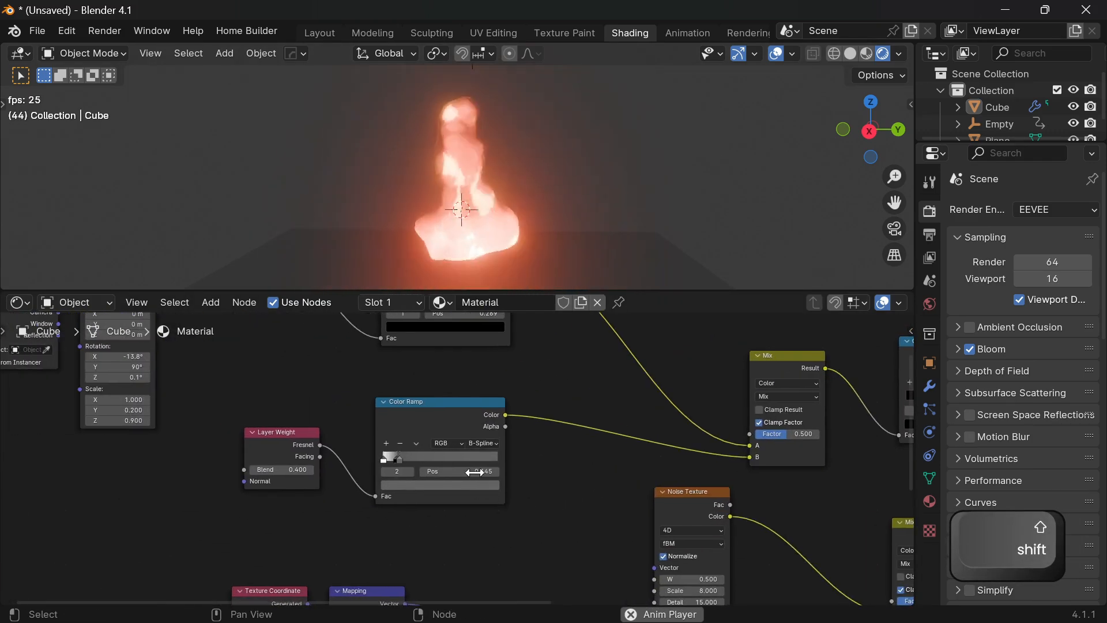
scroll(426, 456, "up", 8)
middle_click_drag(363, 457, 487, 471, "shift")
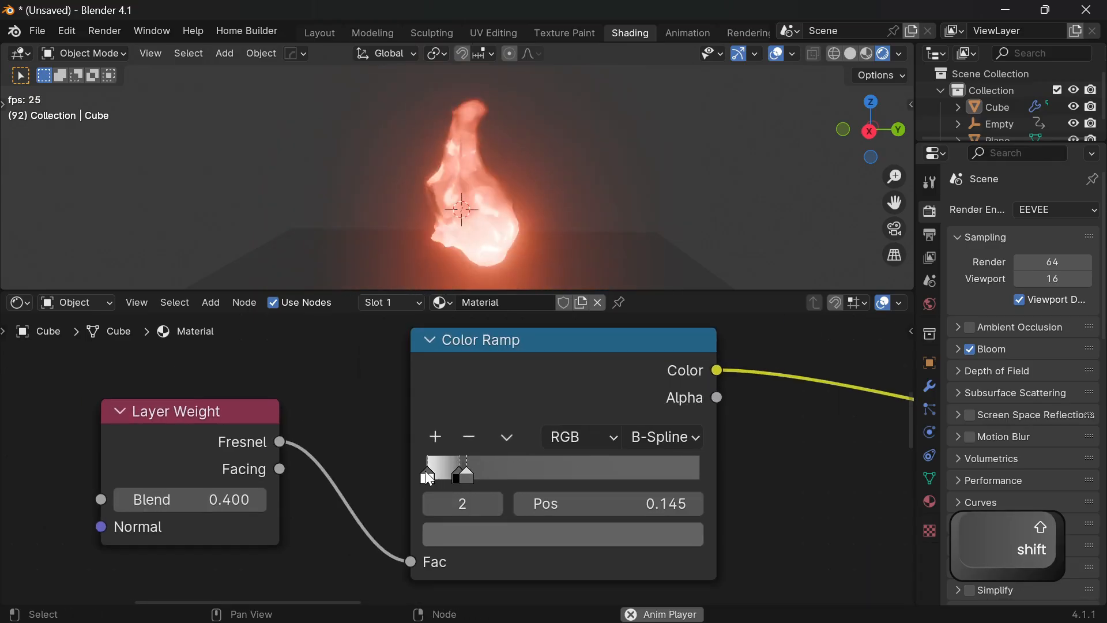
left_click_drag(429, 475, 515, 472)
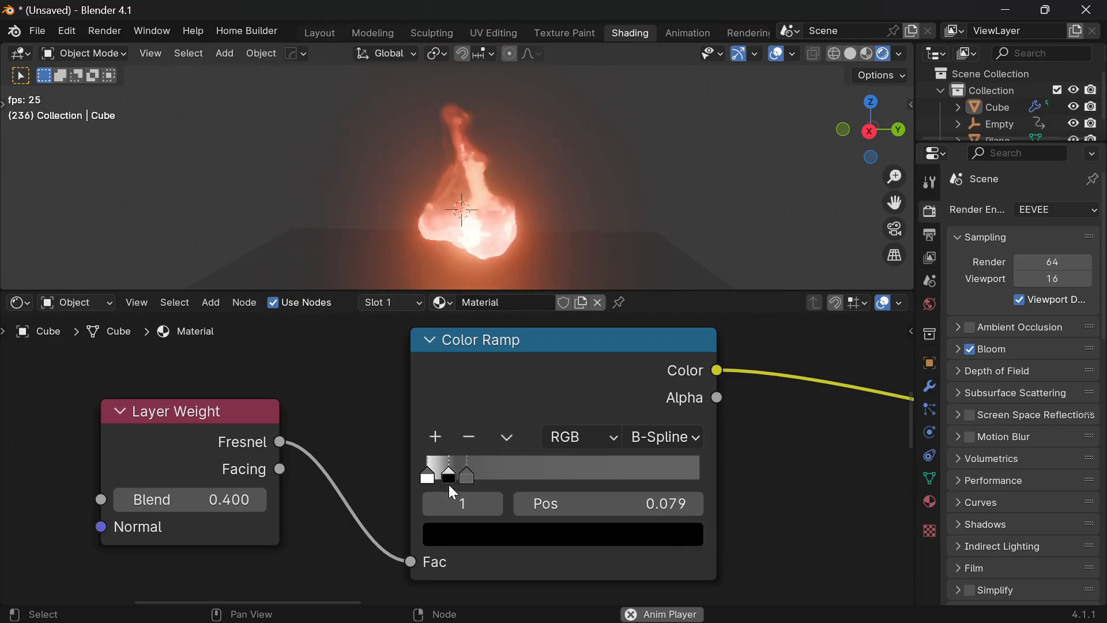
mouse_move(443, 491)
left_mouse_down()
mouse_move(454, 495)
mouse_move(443, 489)
left_mouse_up()
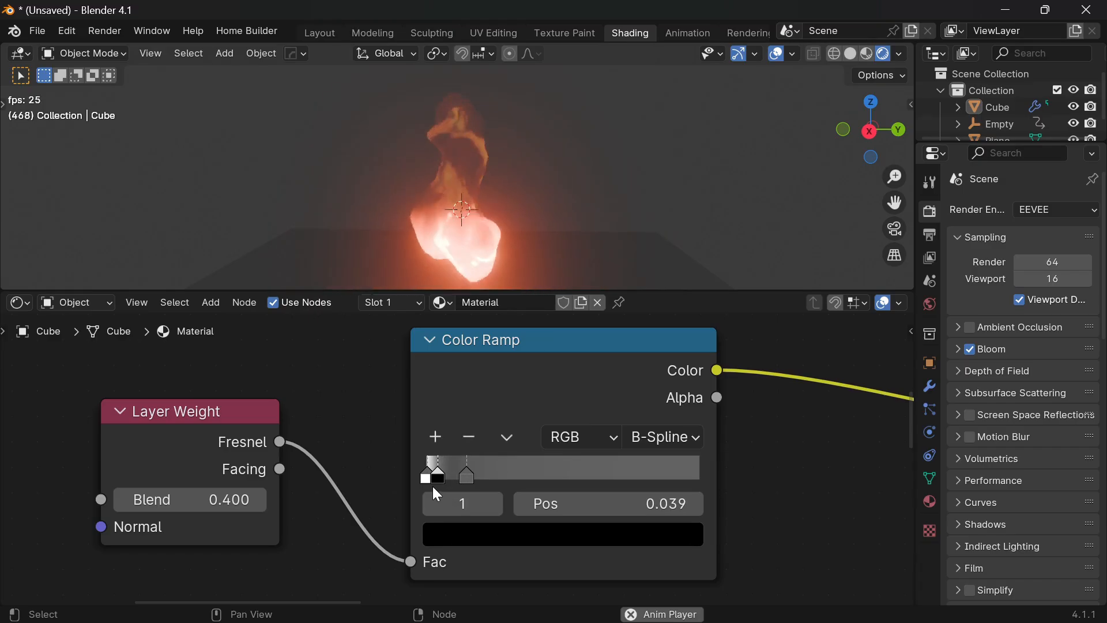
left_click_drag(443, 493, 466, 482)
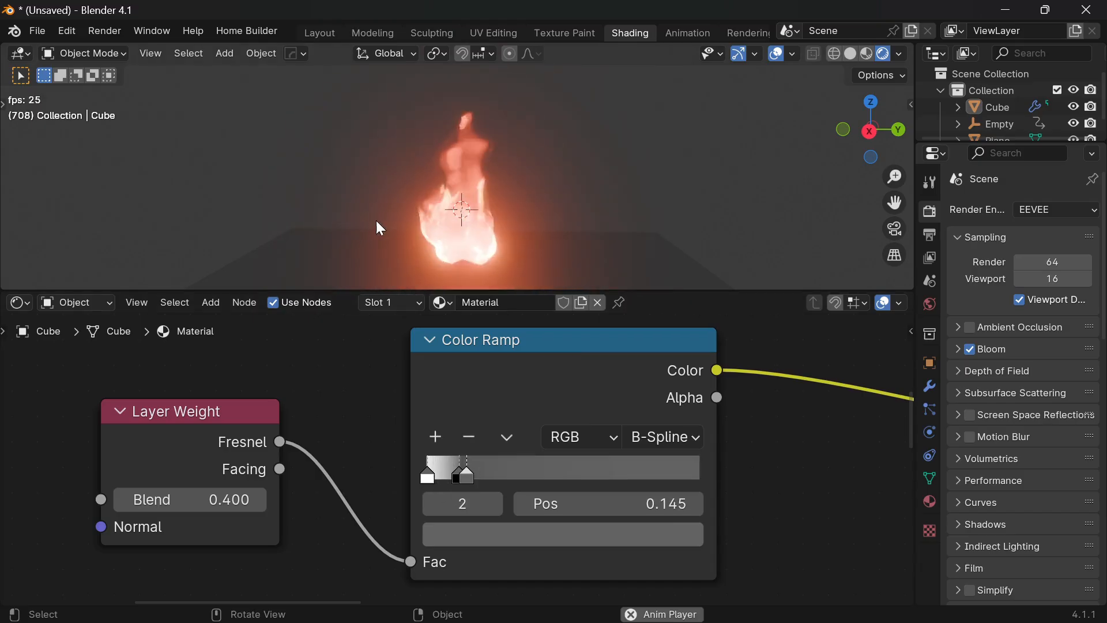
key("ctrl+space")
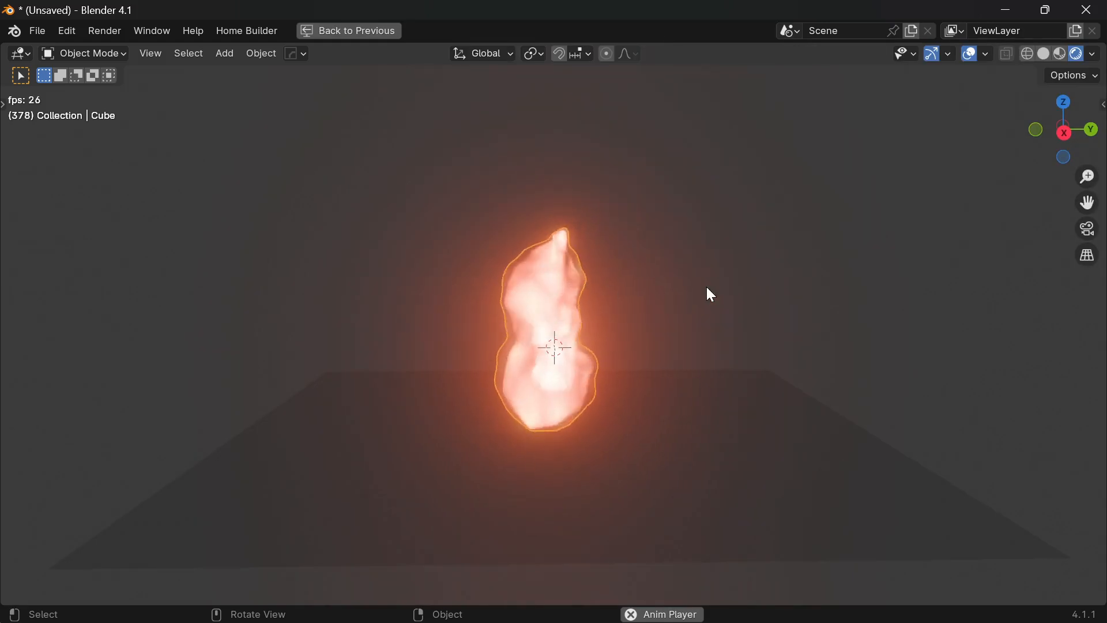
key("ctrl+space")
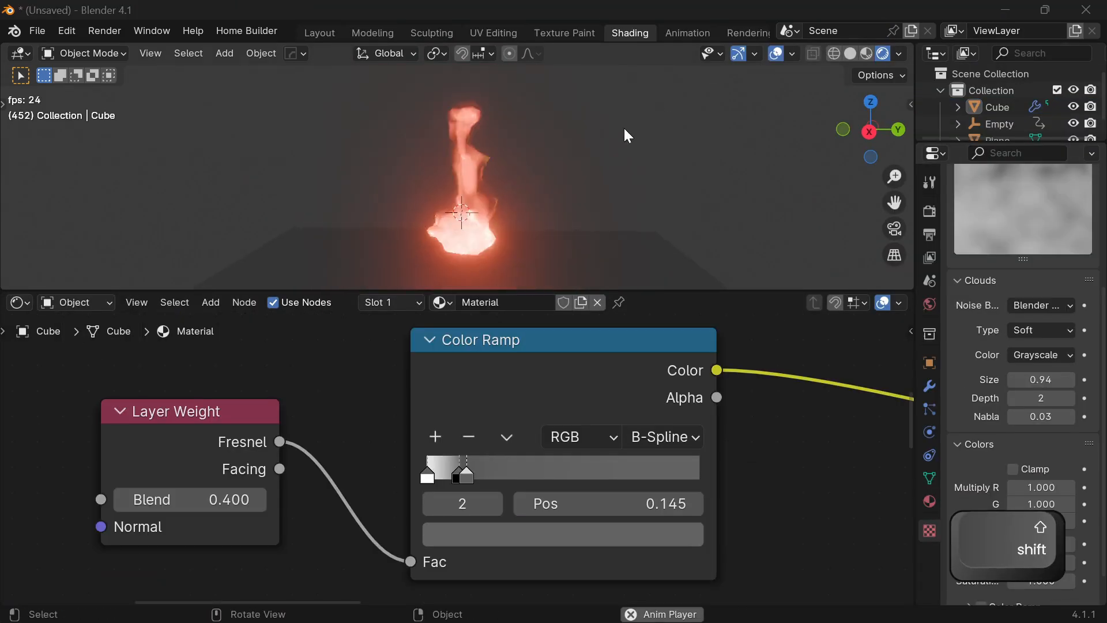
Duplicate the flame object twice in place and display the copy's modifiers.
middle_click_drag(496, 258, 476, 202, "shift")
left_click(476, 205)
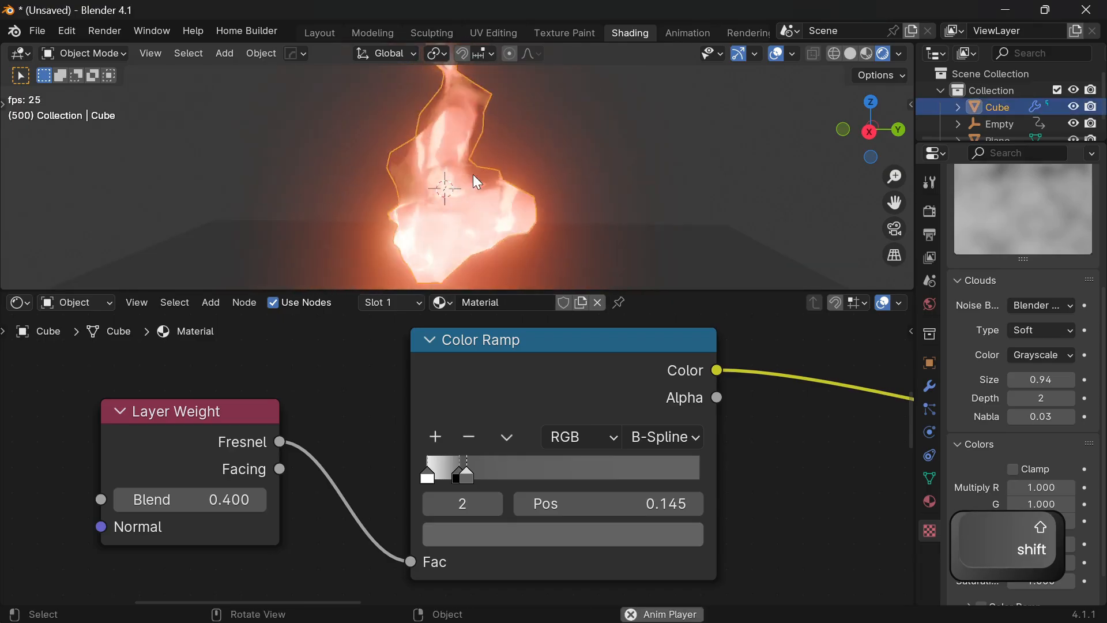
key("shift+d")
right_click(583, 173)
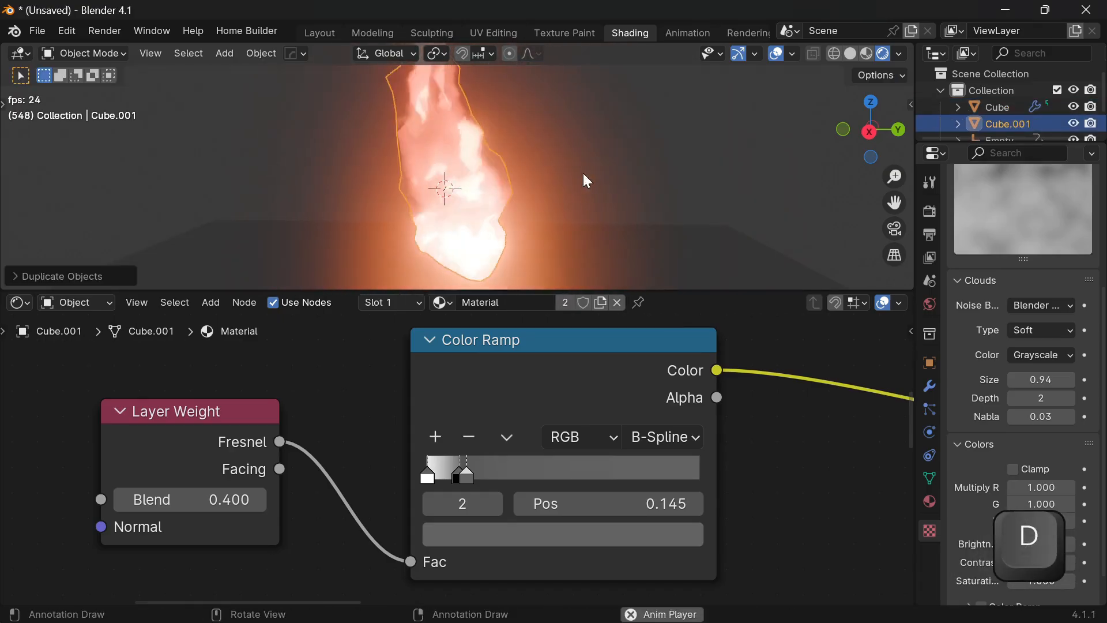
left_click(929, 385)
key("shift+d")
right_click(590, 189)
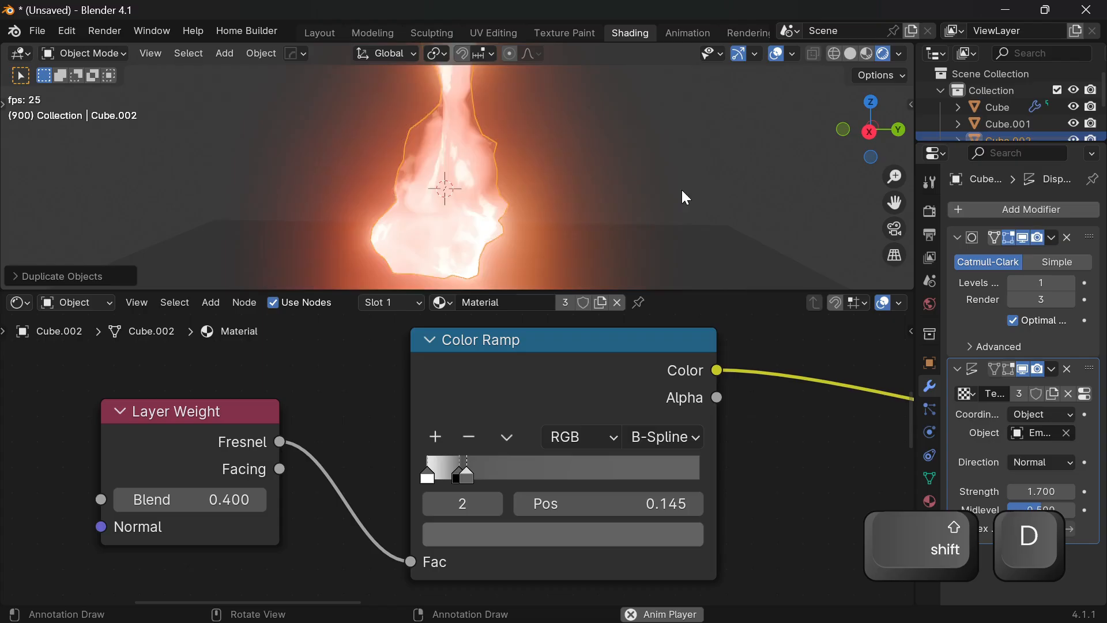
Scale the second flame copy down to about 0.54, and try moving it along Y beside the main flame.
key("s")
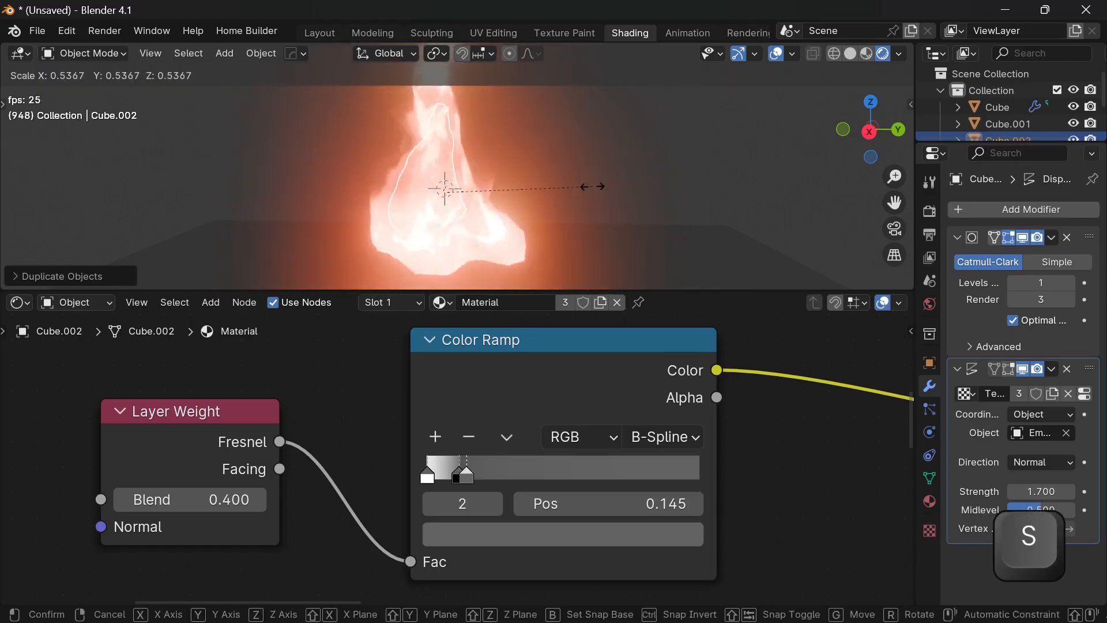
left_click(588, 187)
key("g")
key("y")
left_click(600, 207)
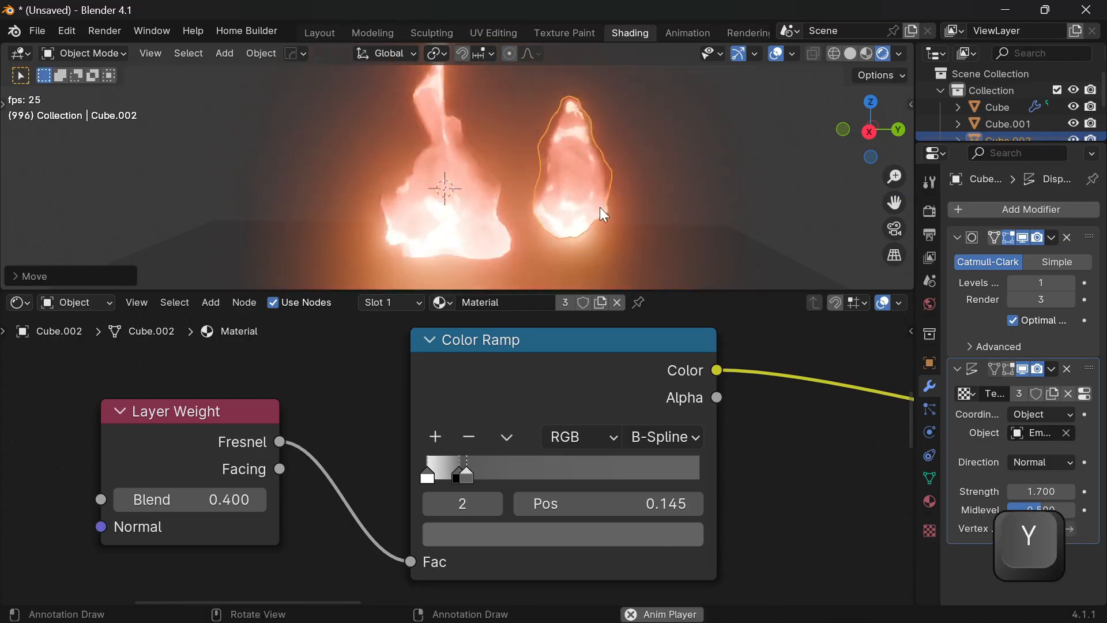
key("ctrl+z")
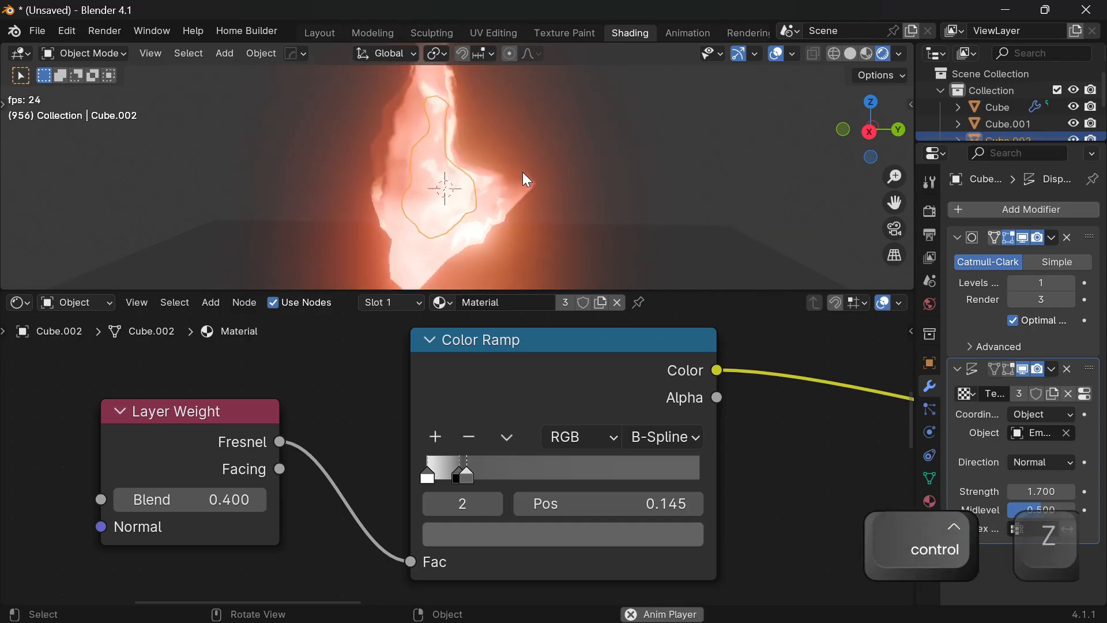
Lower the small flame copy along Z toward the ground and move it along Y beside the main flame.
key("g")
key("z")
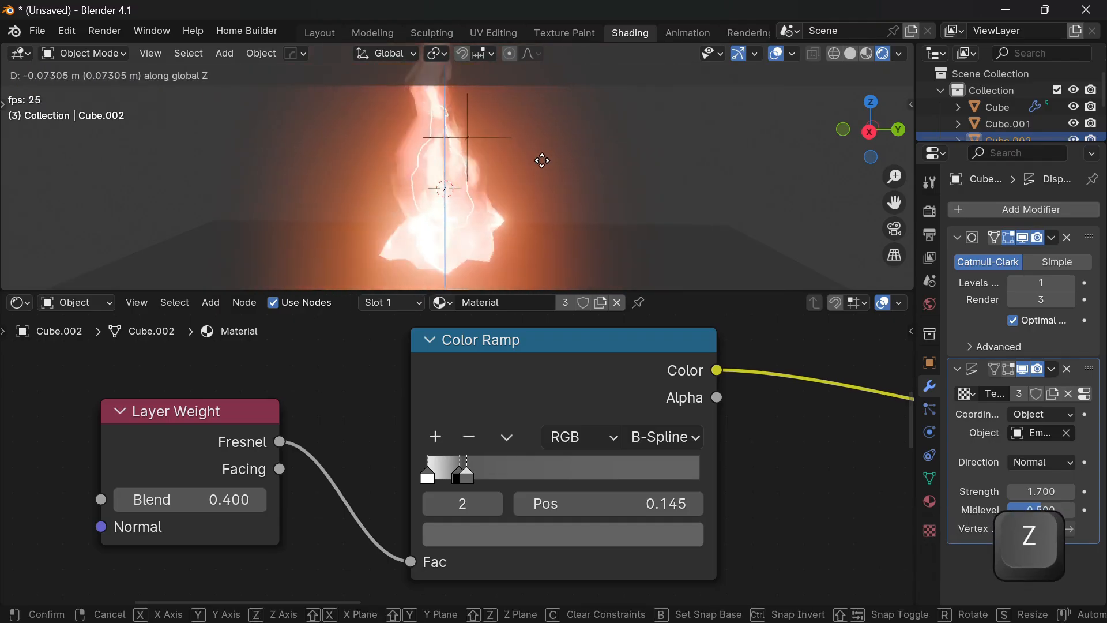
left_click(539, 189)
key("g")
key("y")
left_click(657, 188)
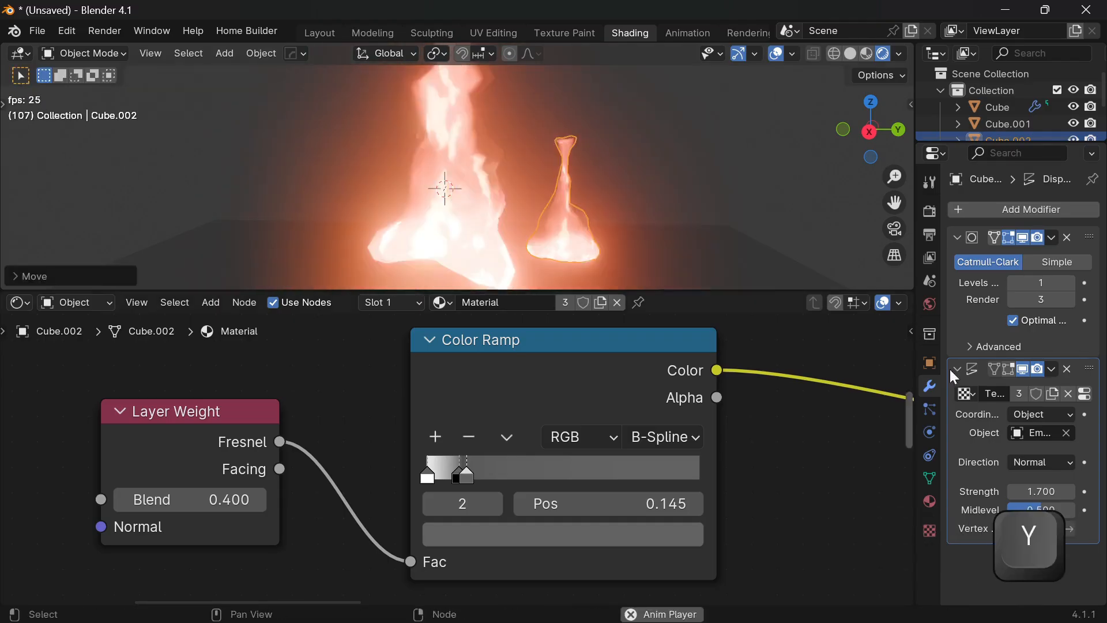
Set the Displace modifier's strength on the small flame copy to 0.5.
left_click_drag(1028, 487, 877, 487)
right_click(1040, 489)
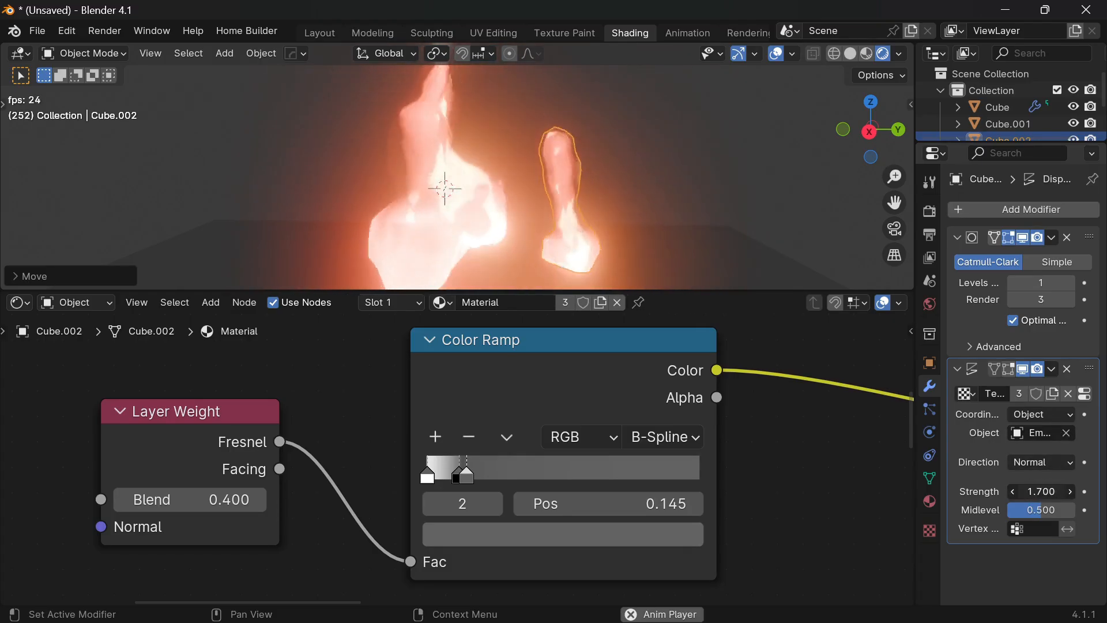
left_click(1039, 490)
type("0.")
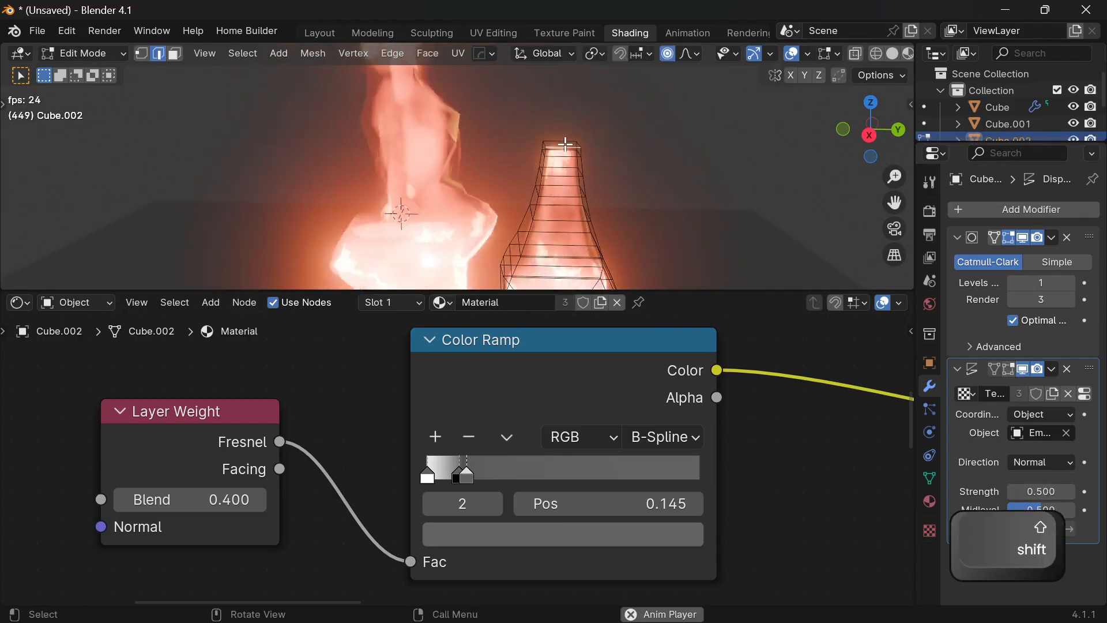
Shrink the top face of the small flame copy and lower it with proportional editing to make a shorter, pointed tip.
key("2")
left_click(565, 145)
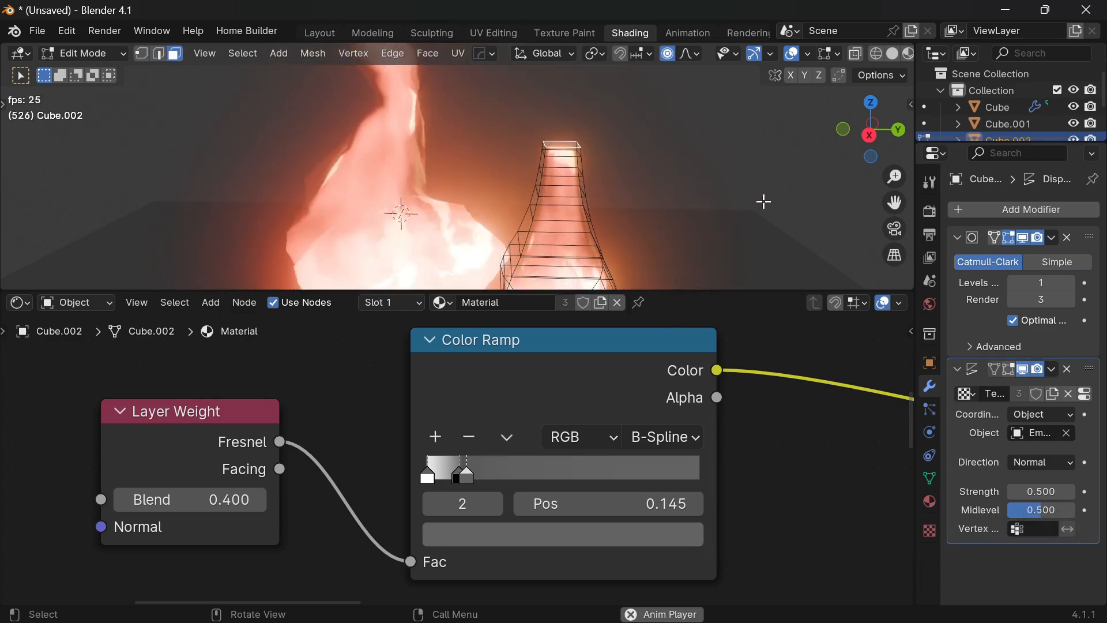
key("s")
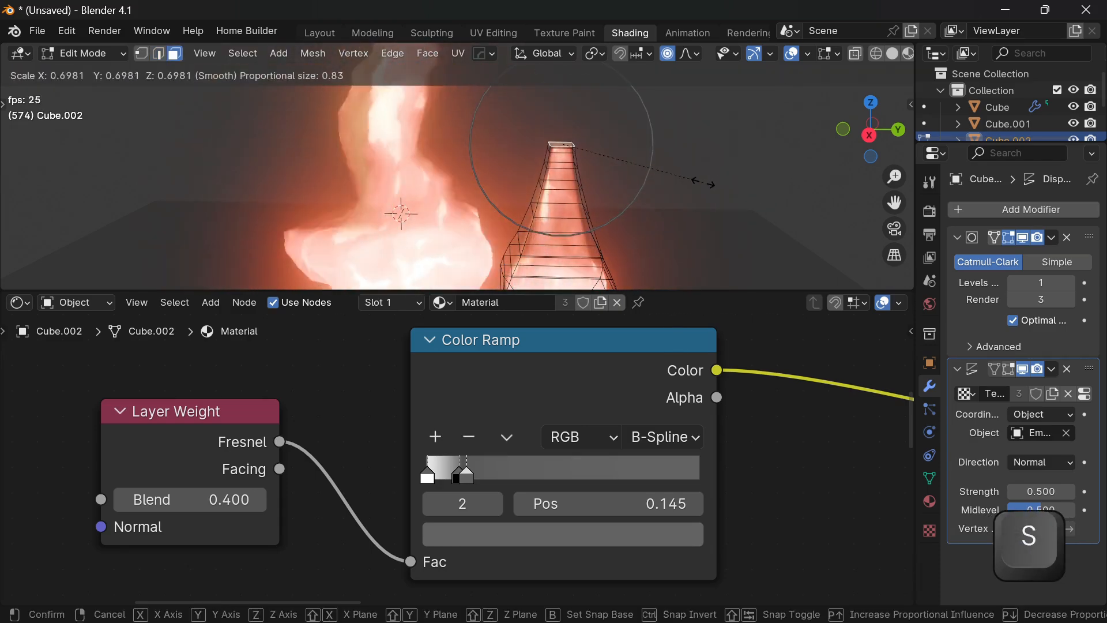
left_click(646, 168)
key("g")
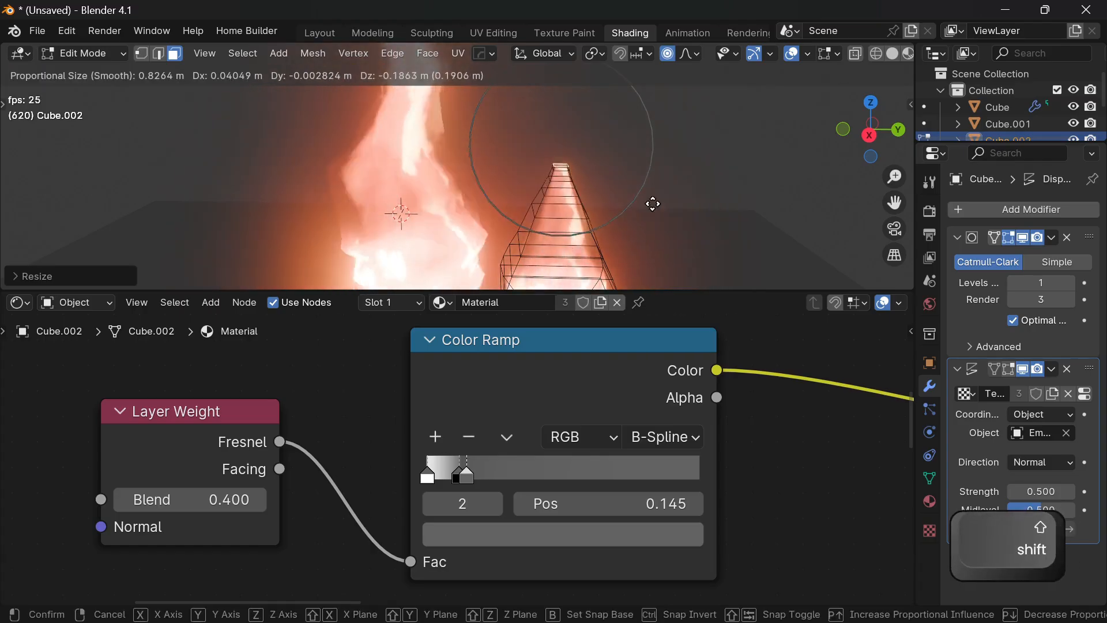
scroll(649, 231, "down", 1)
left_click(648, 228)
key("Tab")
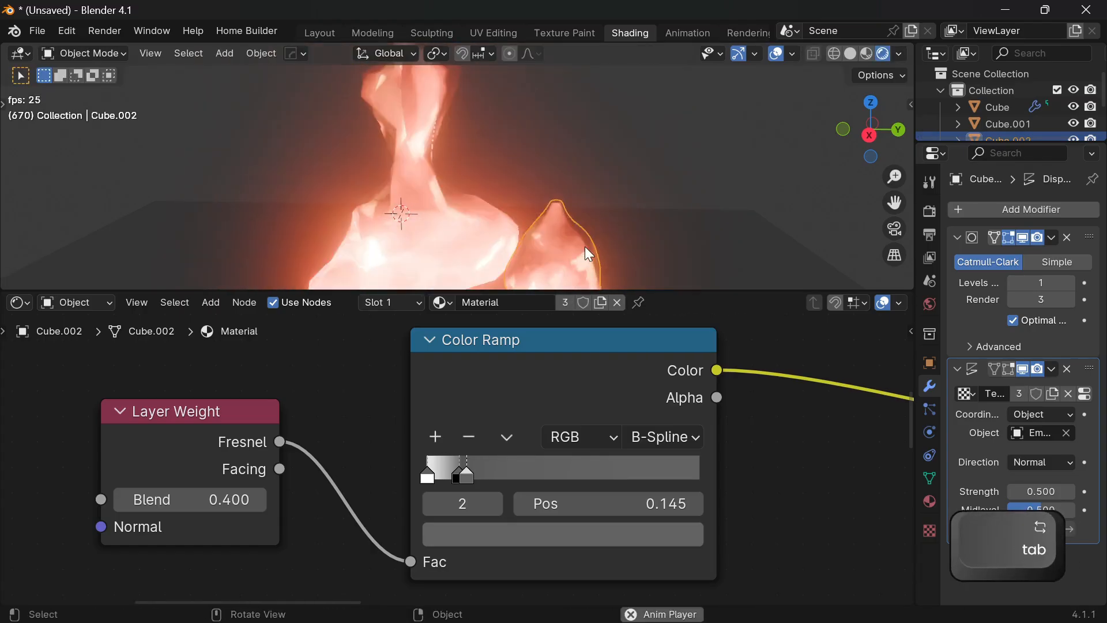
Widen the small flame copy in X and Y only, leaving its height locked.
middle_click_drag(612, 219, 632, 178, "shift")
left_click(631, 178)
left_click(603, 209)
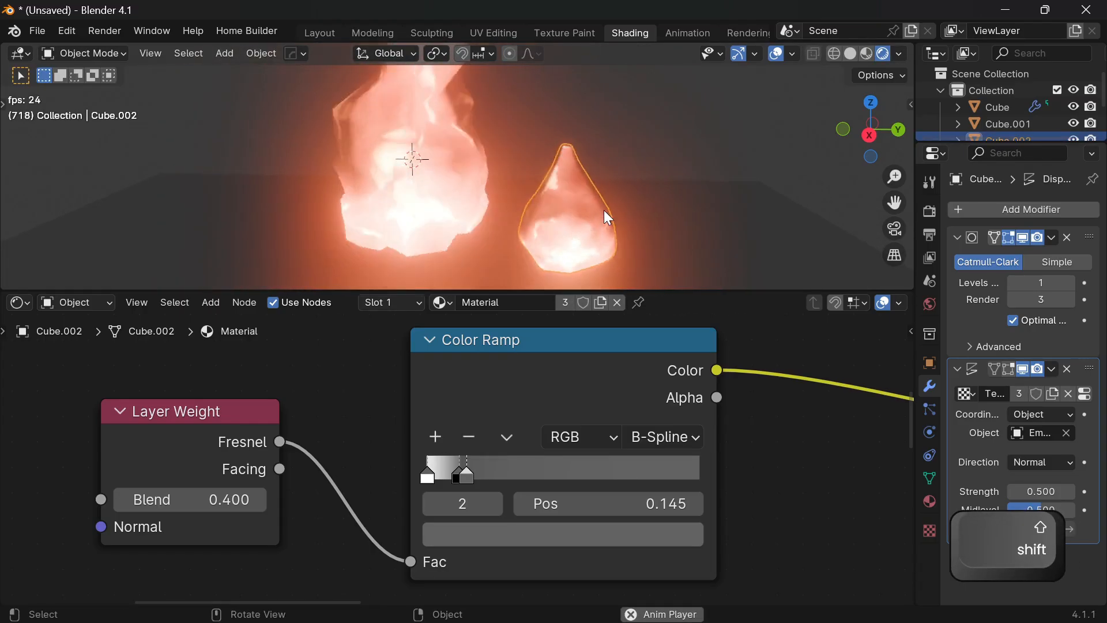
key("s")
key("shift+z")
left_click(621, 217)
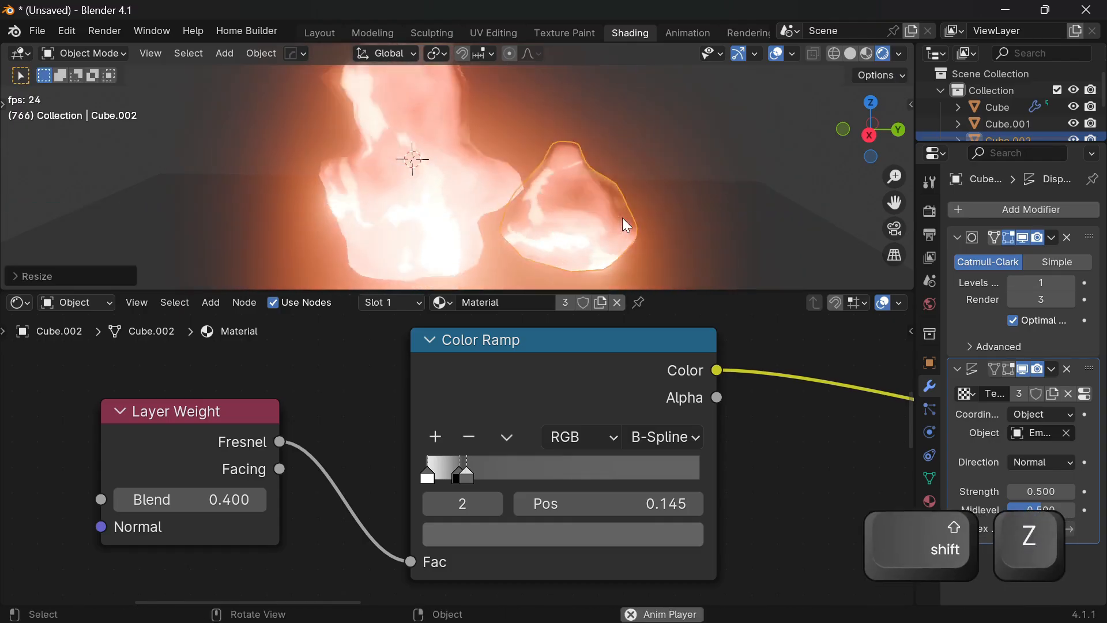
Make the small flame copy's material an independent duplicate of the shared flame material.
scroll(574, 373, "down", 3)
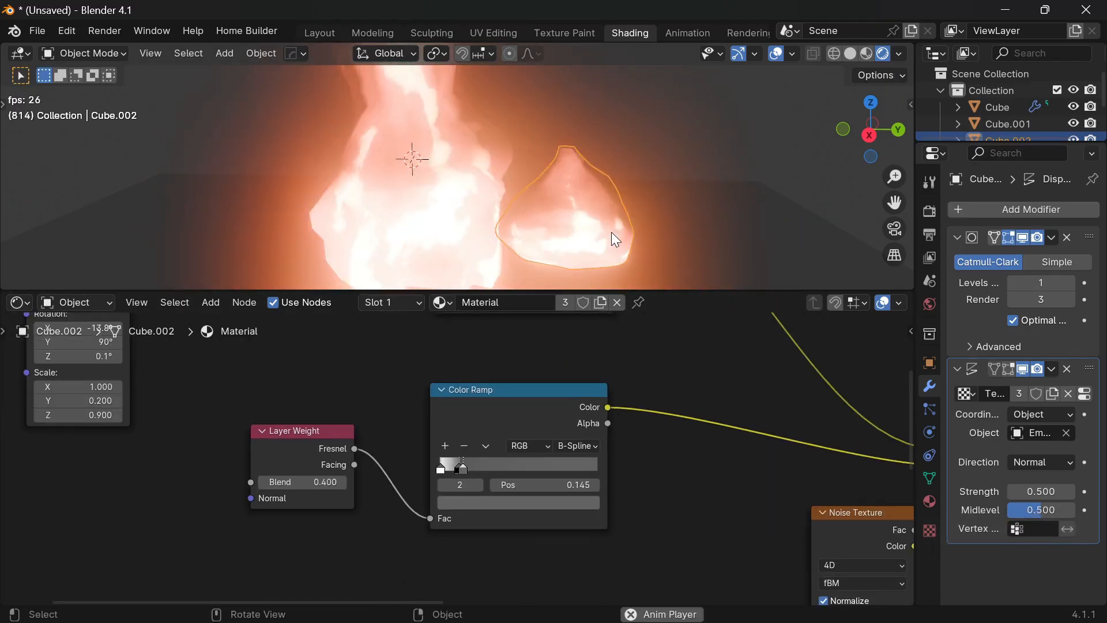
key("g")
right_click(600, 213)
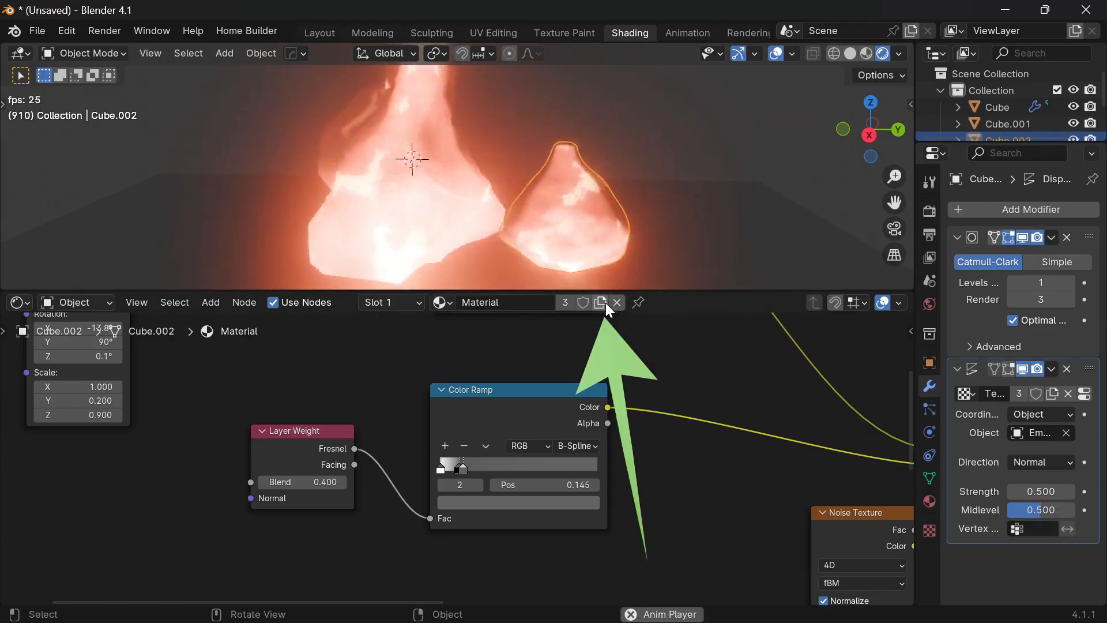
left_click(602, 303)
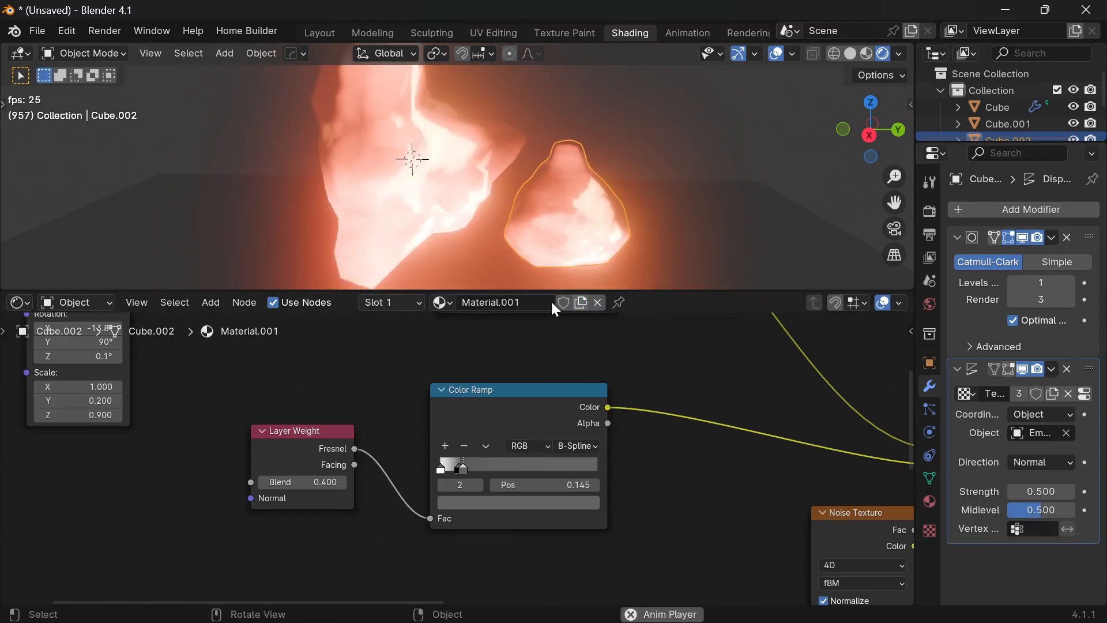
Try a factor of 0.727 on the transparency Mix node and shift the black stop of the color ramp it feeds.
scroll(571, 472, "down", 5)
middle_click_drag(609, 496, 392, 504, "shift")
scroll(641, 458, "up", 2)
left_click(632, 438)
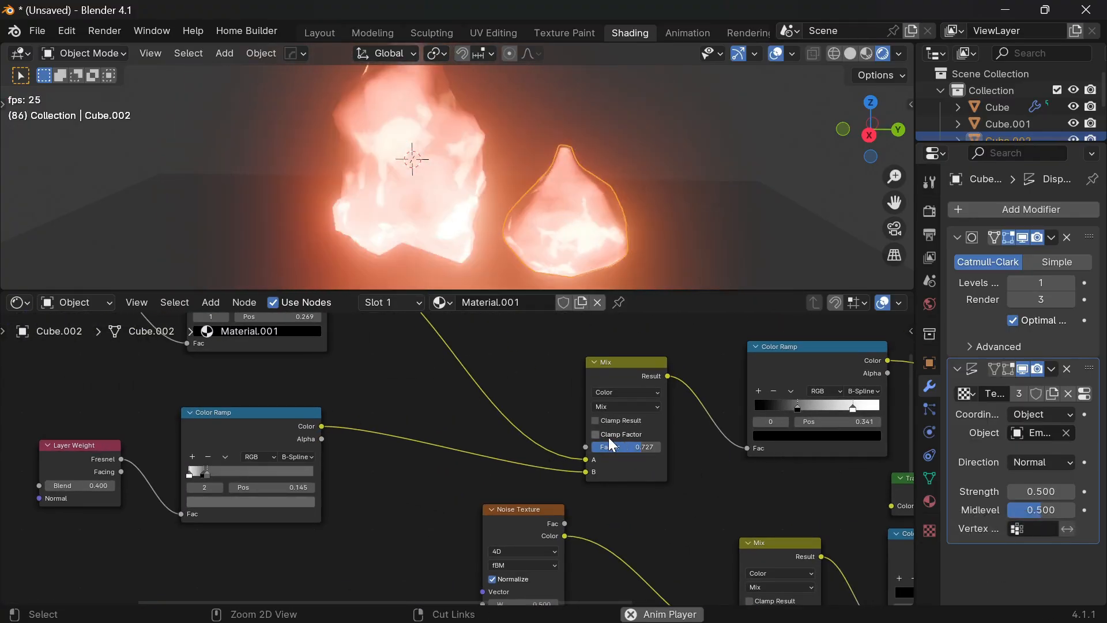
key("ctrl+z")
left_click_drag(795, 407, 837, 409)
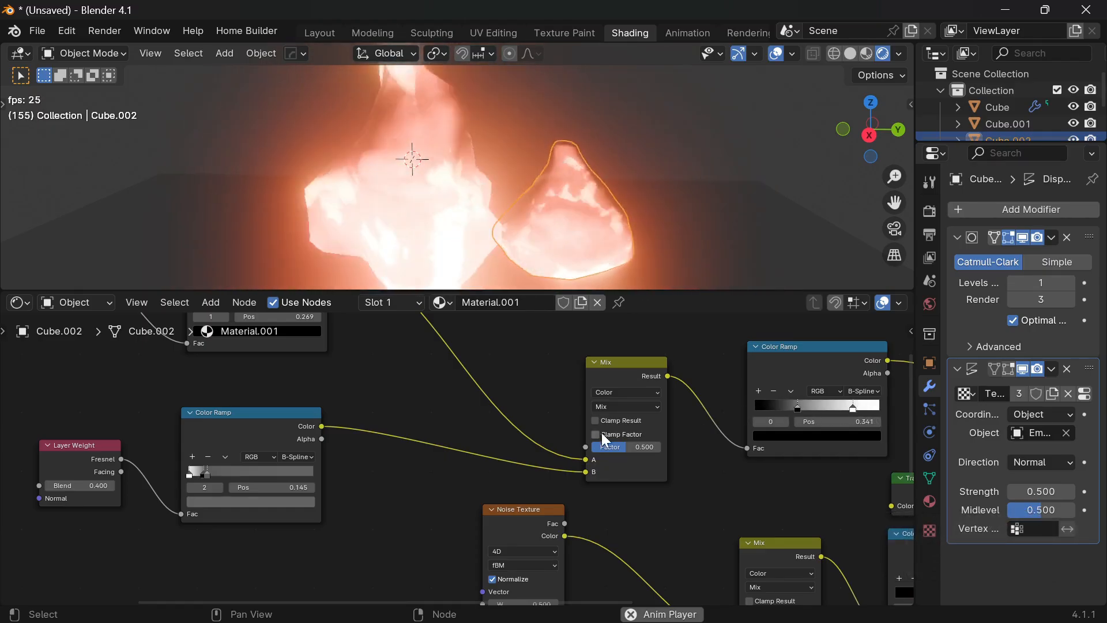
key("ctrl+z")
Set the factor of the Mix node combining the gradient and Layer Weight ramps to 0.296 in the small flame's material.
scroll(464, 446, "down", 5)
middle_click_drag(334, 425, 537, 449, "shift")
scroll(659, 475, "up", 2)
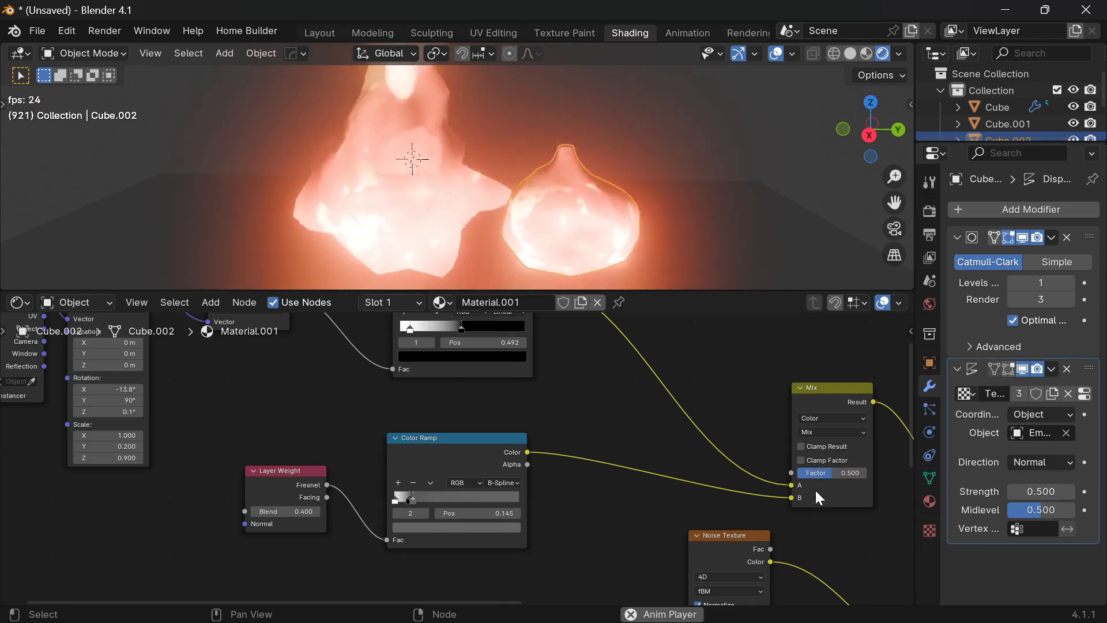
left_click_drag(816, 473, 818, 473)
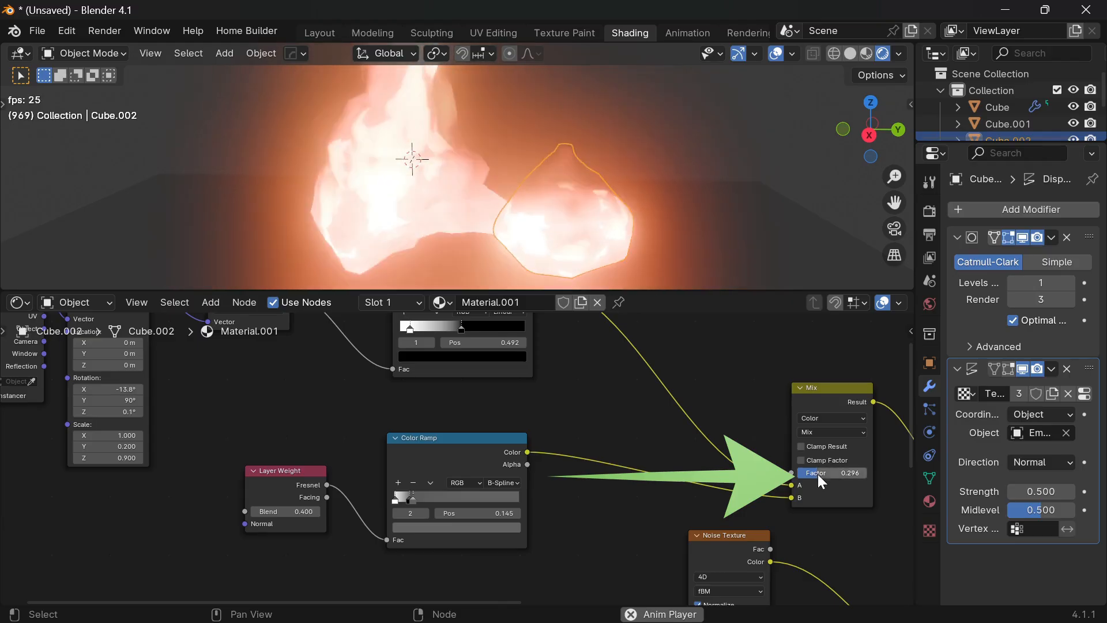
mouse_move(669, 210)
middle_mouse_down()
mouse_move(662, 172)
mouse_move(659, 216)
middle_mouse_up()
left_click(697, 120)
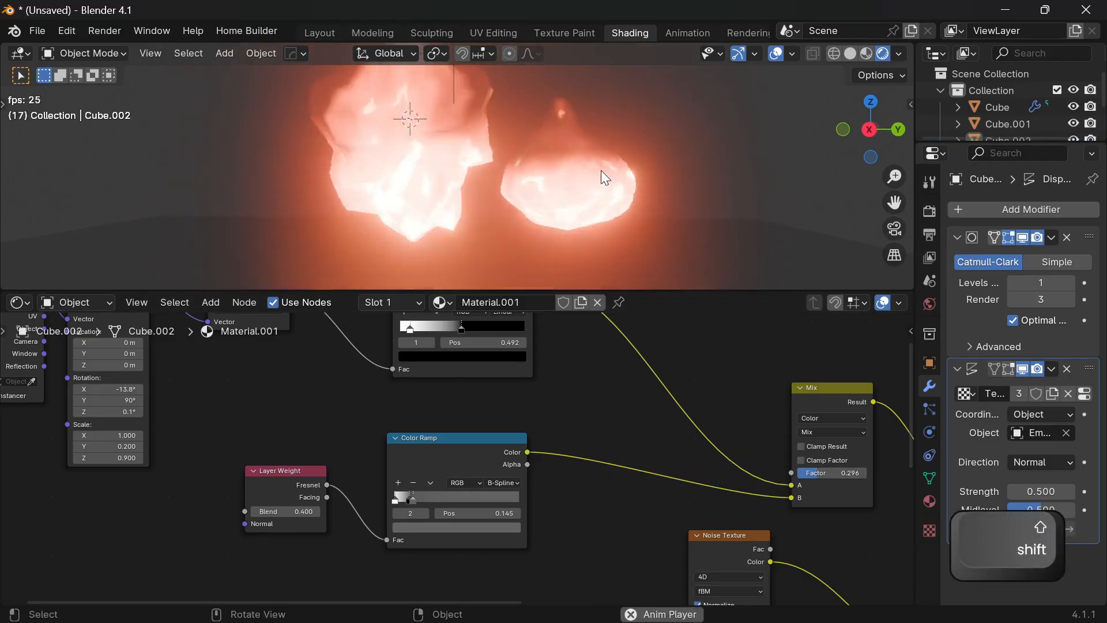
Set the factor of the Mix node blending the Noise and inverted Voronoi textures to 0.768 in the small flame's material.
scroll(599, 163, "down", 2)
middle_click_drag(697, 415, 325, 216)
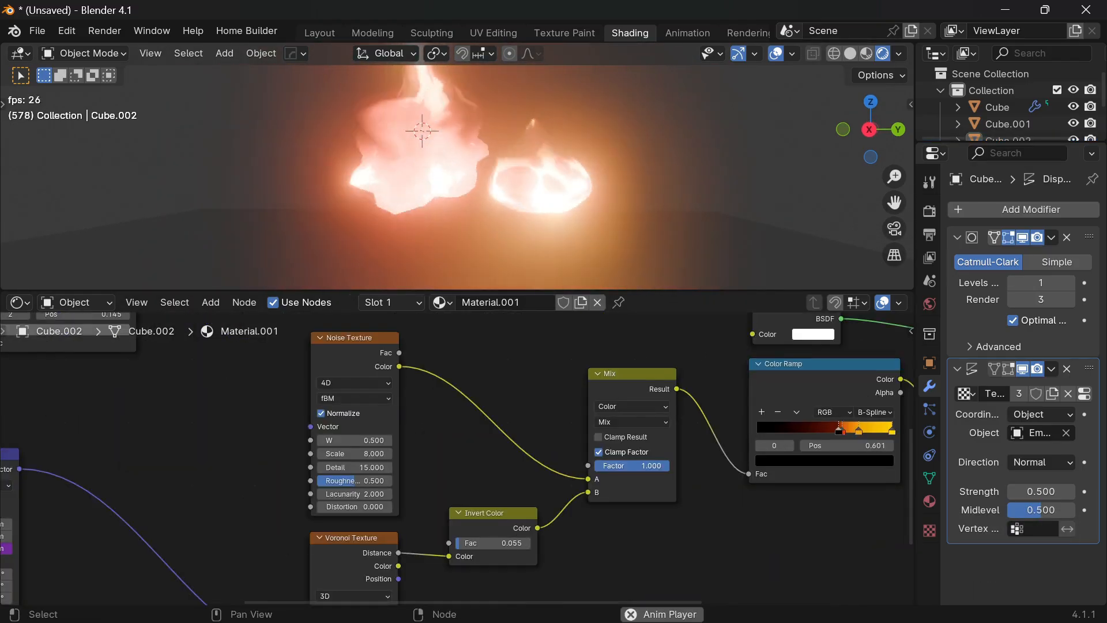
scroll(673, 457, "up", 1)
middle_click_drag(674, 458, 610, 472)
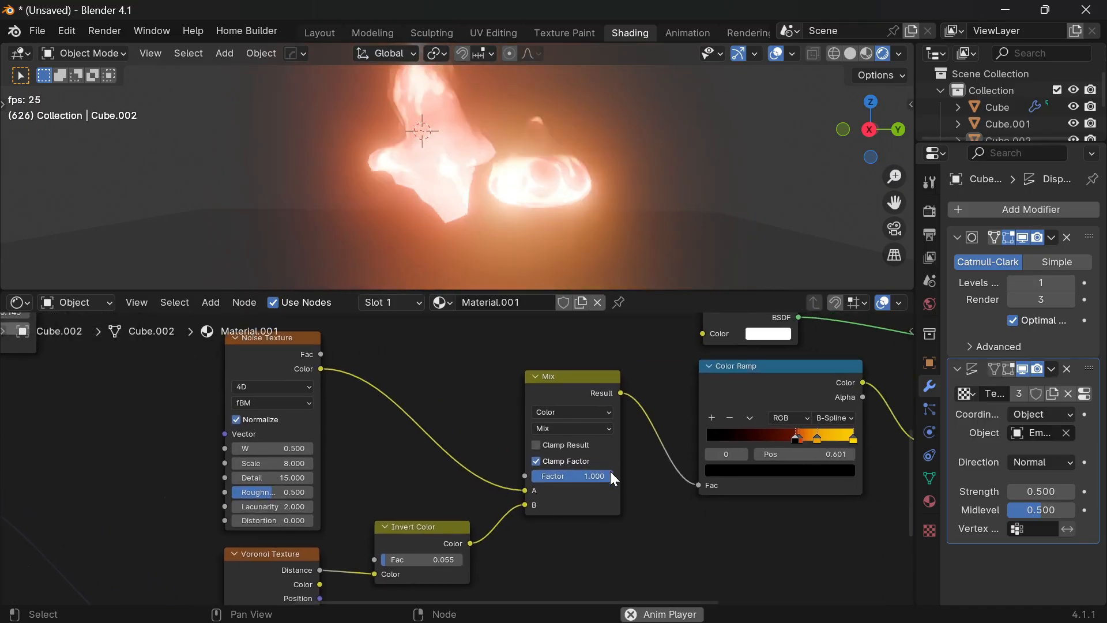
left_click_drag(571, 475, 594, 476)
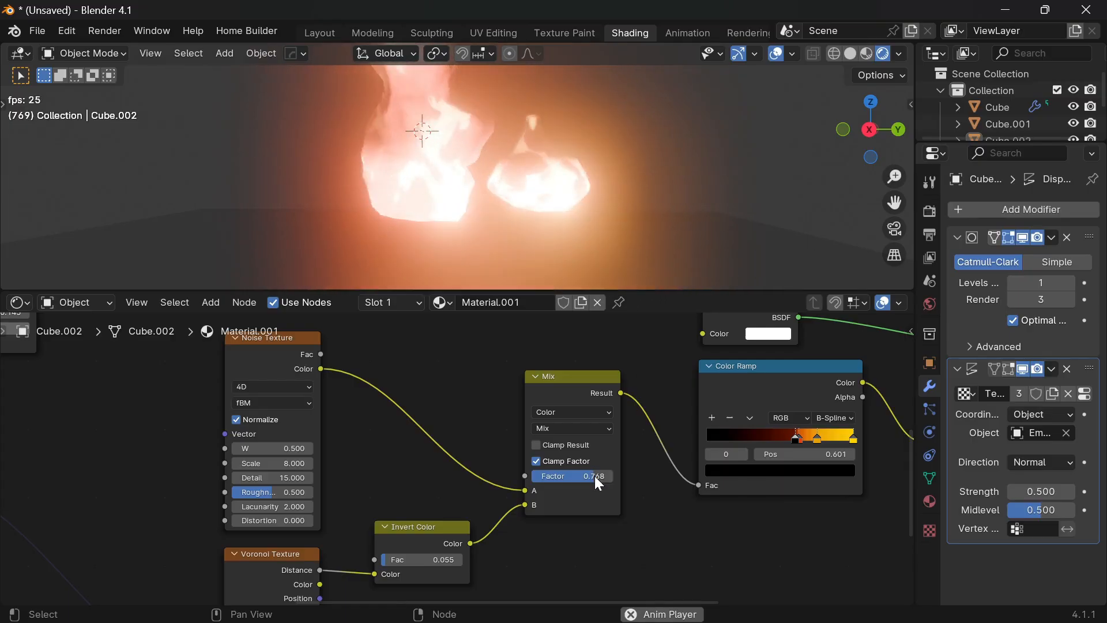
scroll(576, 188, "up", 2)
middle_click_drag(658, 168, 646, 181)
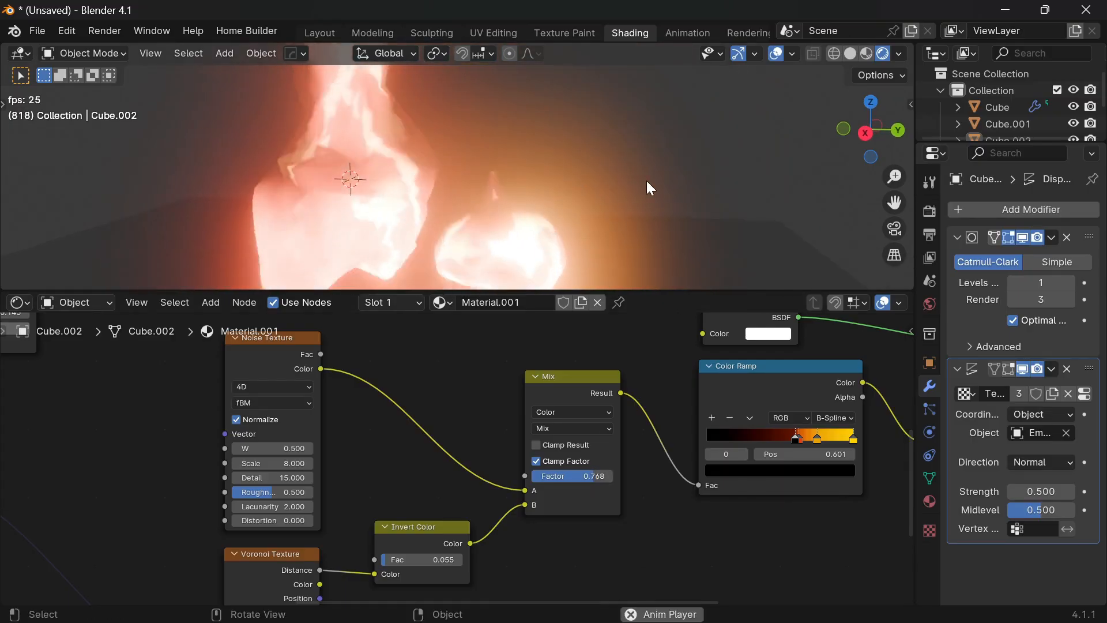
scroll(576, 203, "down", 3)
middle_click_drag(576, 203, 536, 195)
scroll(536, 195, "up", 1)
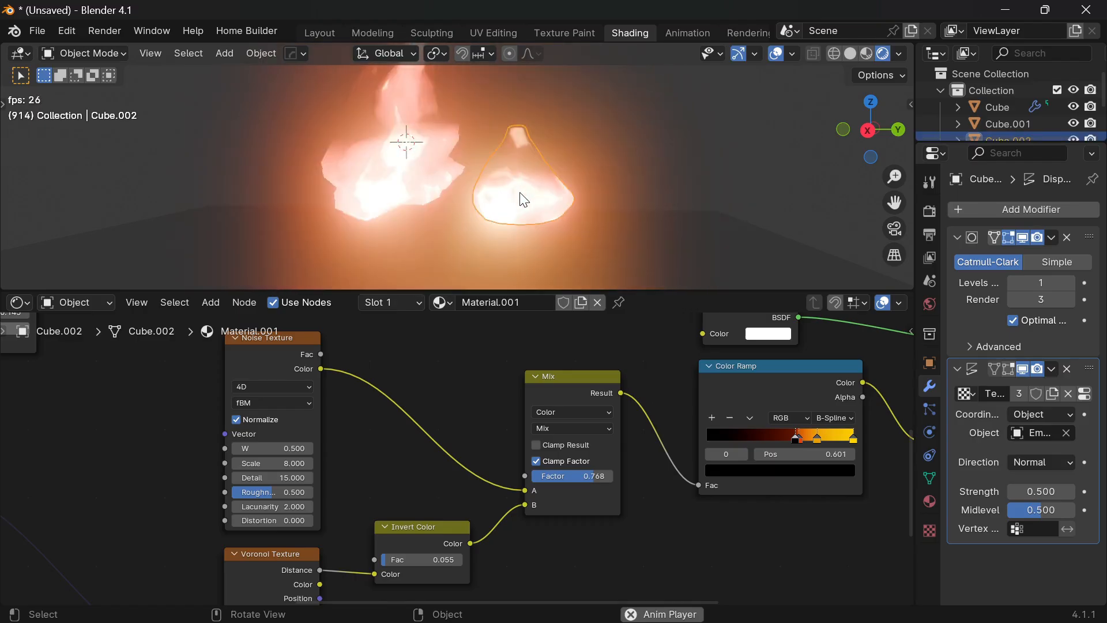
Scale the small flame by about 1.4 in X and Y, excluding Z.
scroll(411, 402, "down", 4)
middle_click_drag(412, 403, 545, 516, "shift")
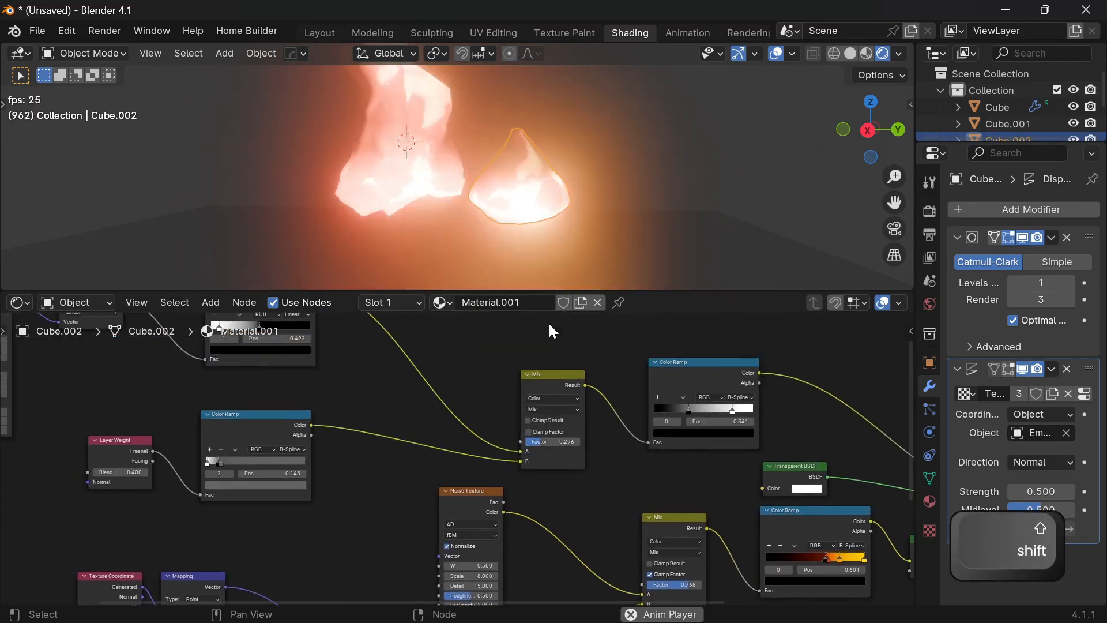
key("s")
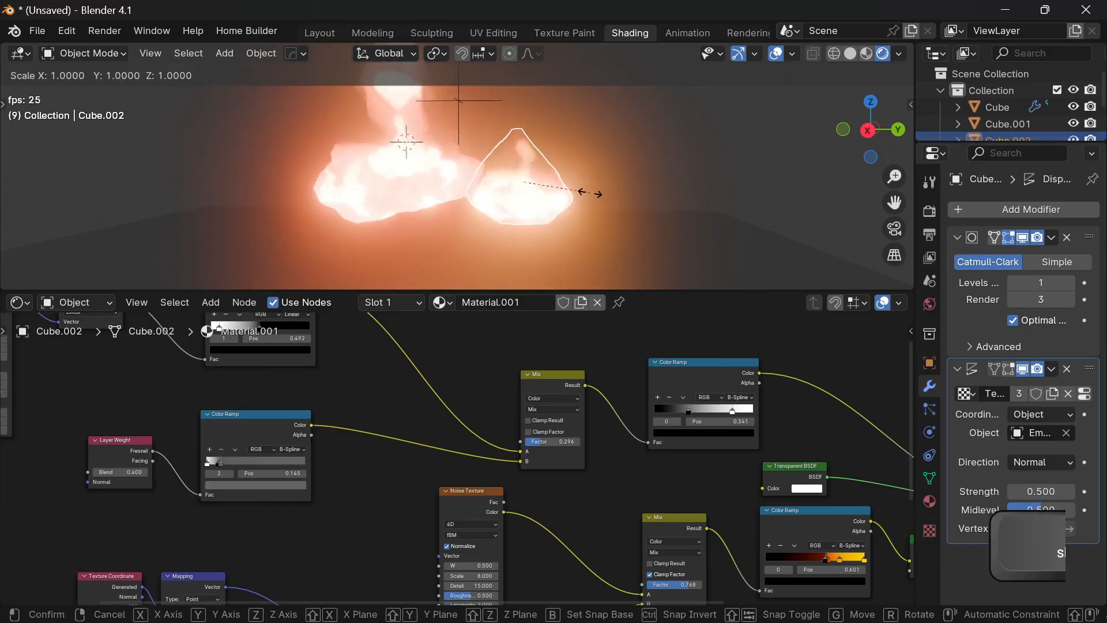
key("shift+z")
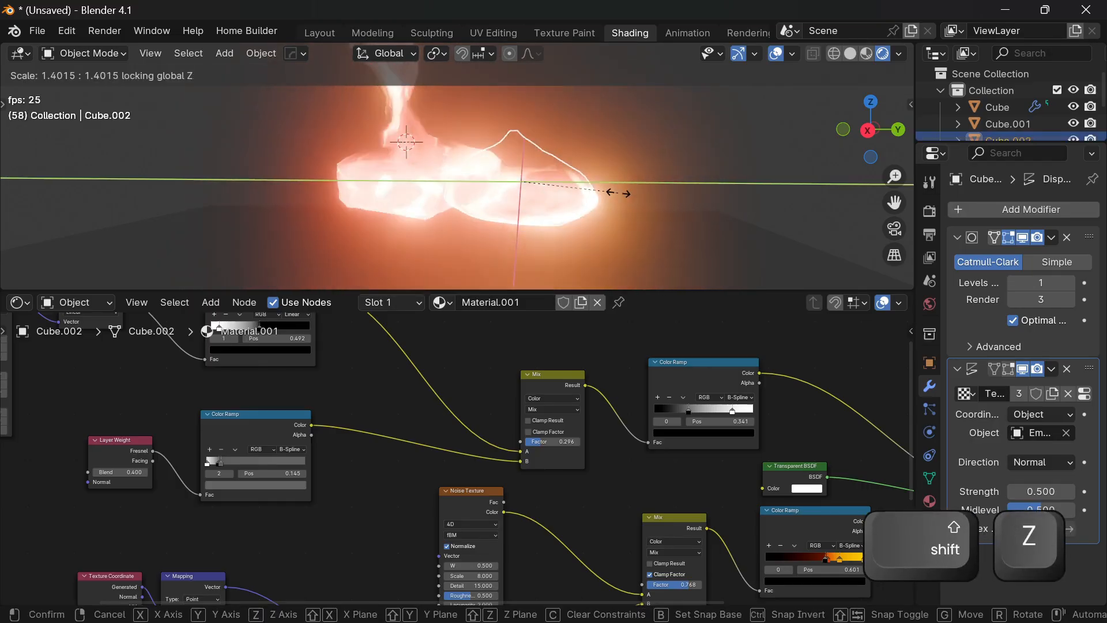
left_click(611, 195)
Move the small flame about 1.4 m along negative Y into the main flame and lower it about 0.19 m.
key("g")
key("y")
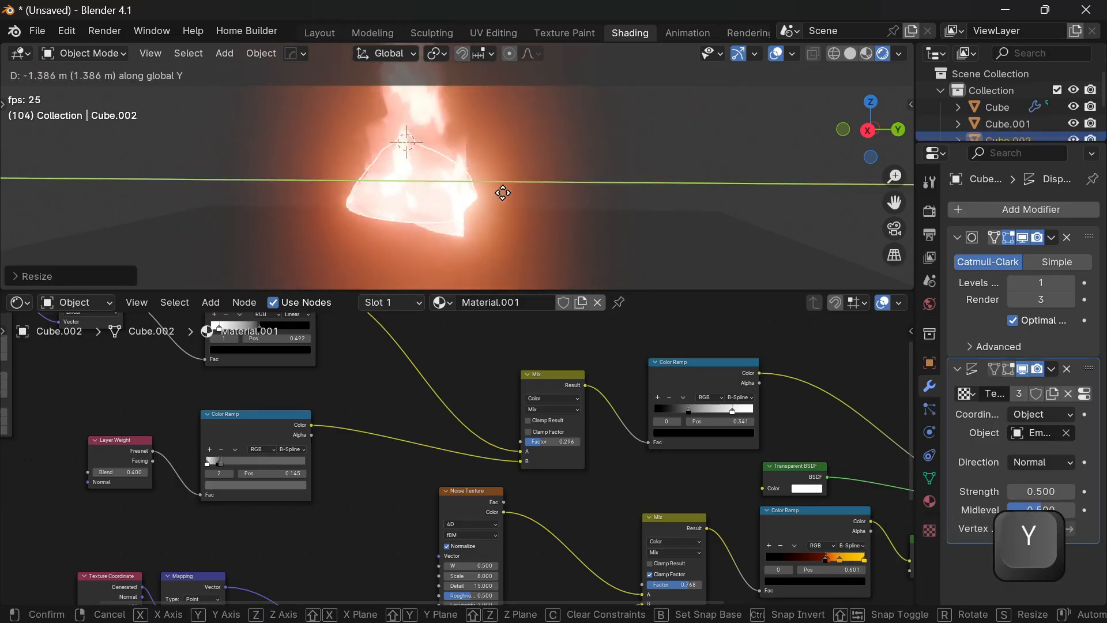
left_click(508, 192)
key("g")
key("z")
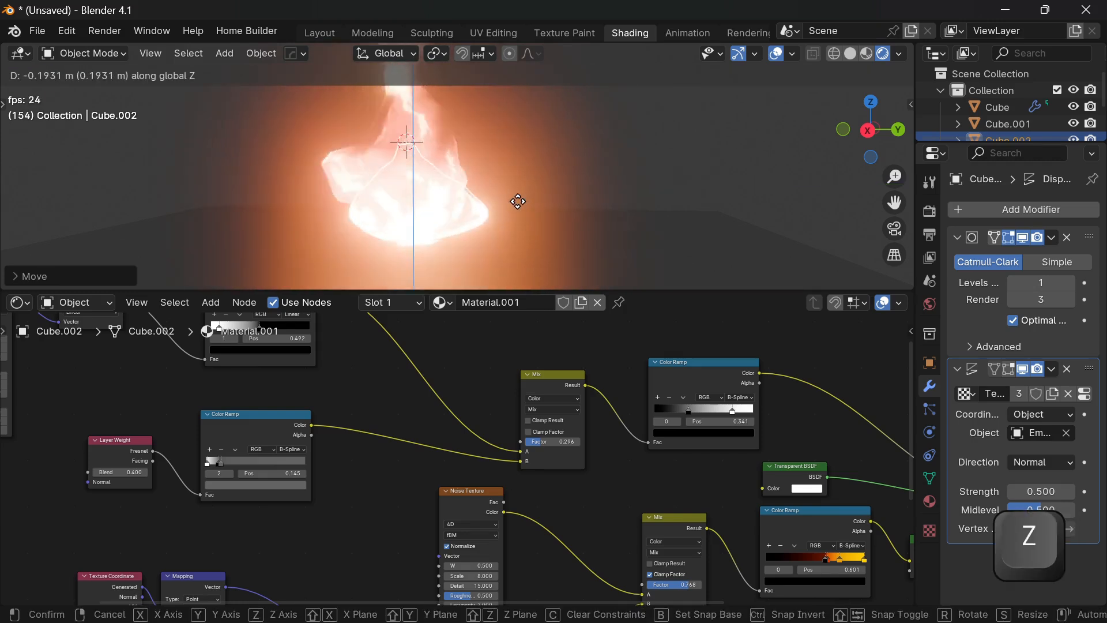
left_click(518, 201)
Stretch the small flame along Z and nudge it into place inside the main flame's base.
key("s")
key("z")
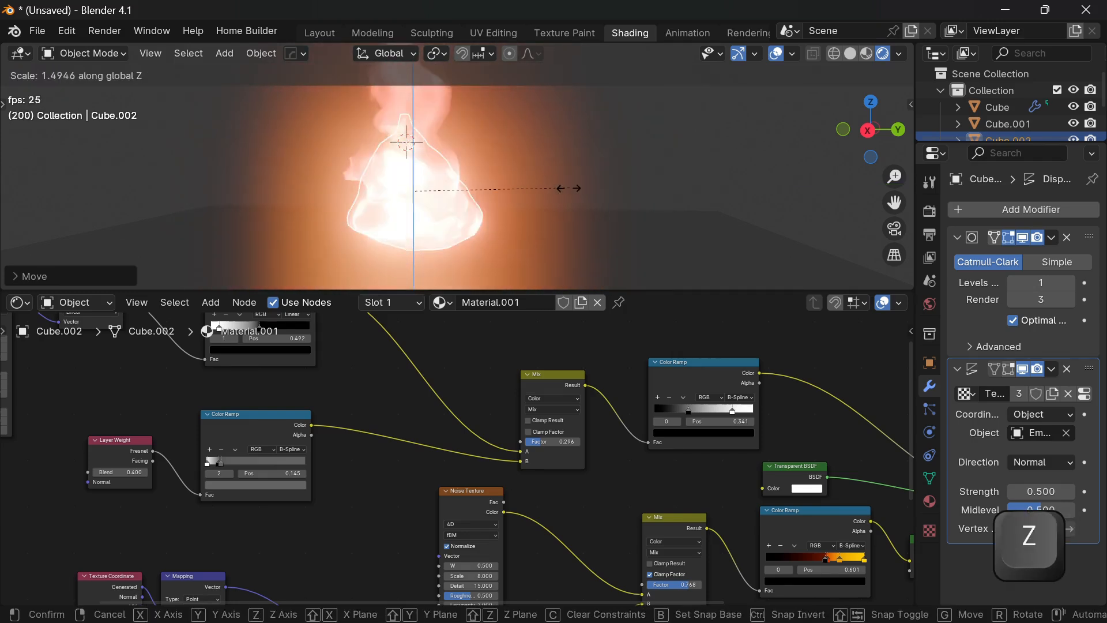
left_click(551, 198)
key("g")
left_click(554, 186)
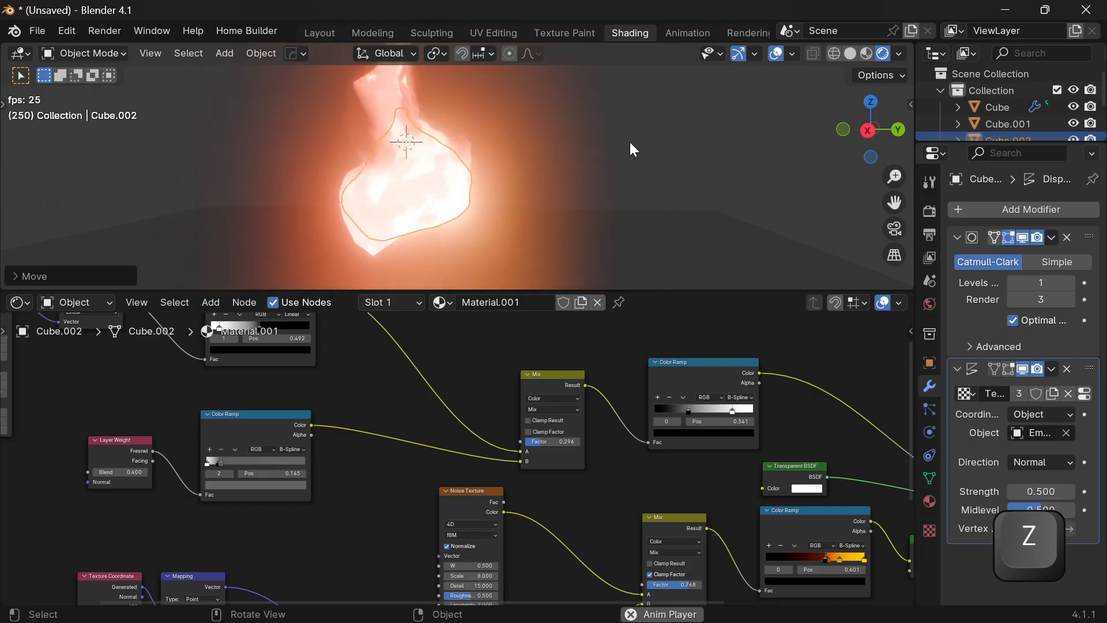
left_click(630, 142)
Delete Cube.001, the extra duplicate overlapping the main flame.
scroll(571, 175, "down", 4)
middle_click_drag(570, 176, 537, 197)
scroll(579, 169, "up", 2)
scroll(537, 230, "up", 1)
middle_click_drag(537, 231, 571, 218)
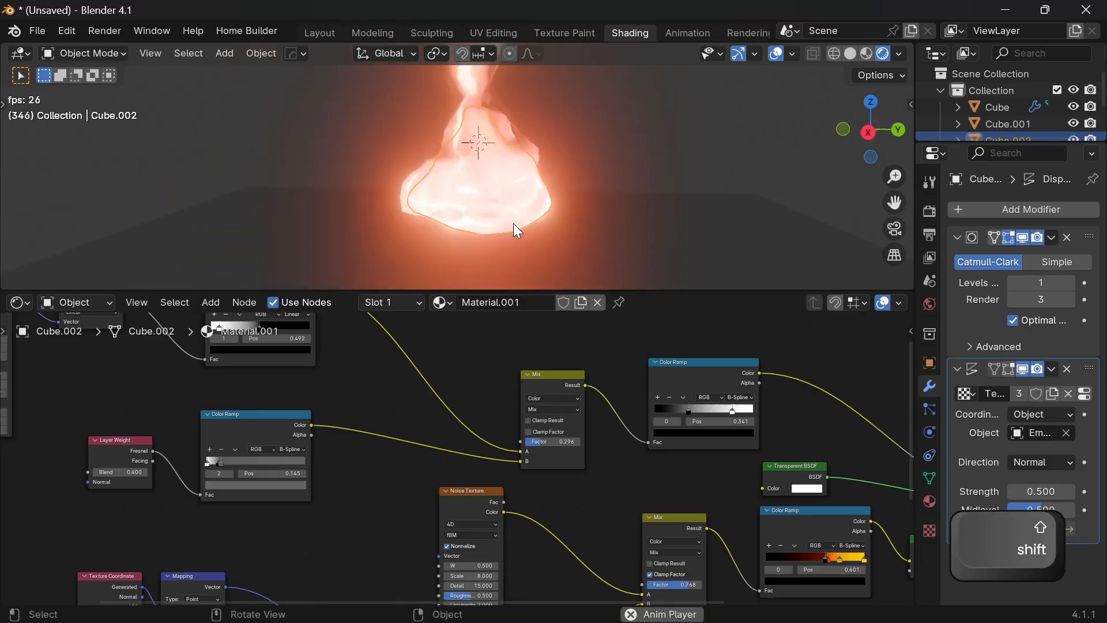
left_click(514, 226)
left_click(514, 226)
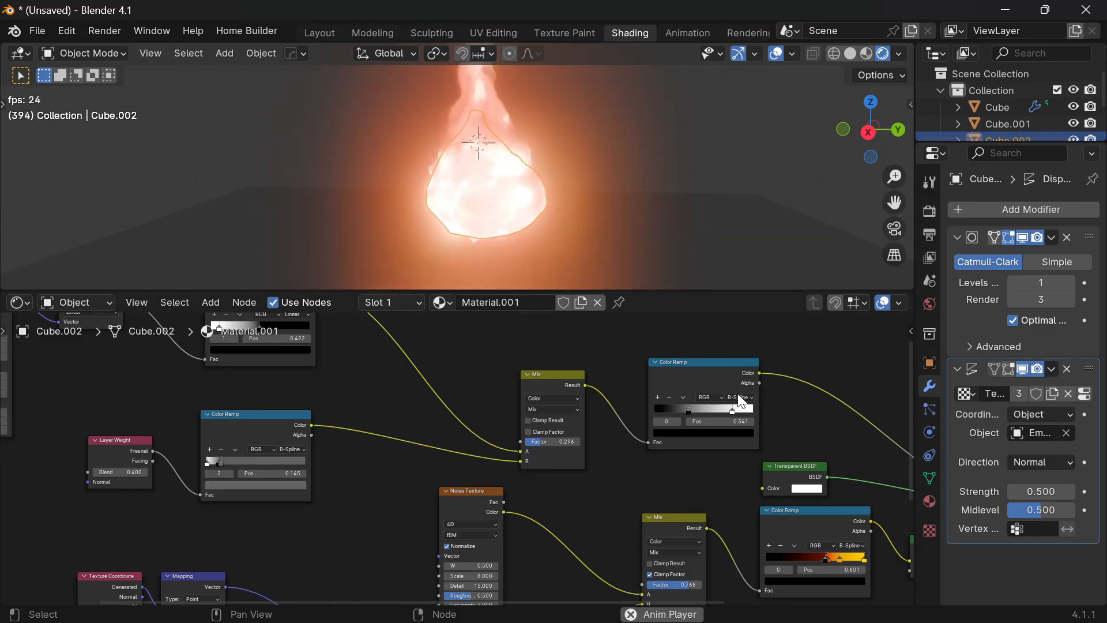
scroll(730, 452, "down", 3)
middle_click_drag(729, 452, 674, 487)
key("Delete")
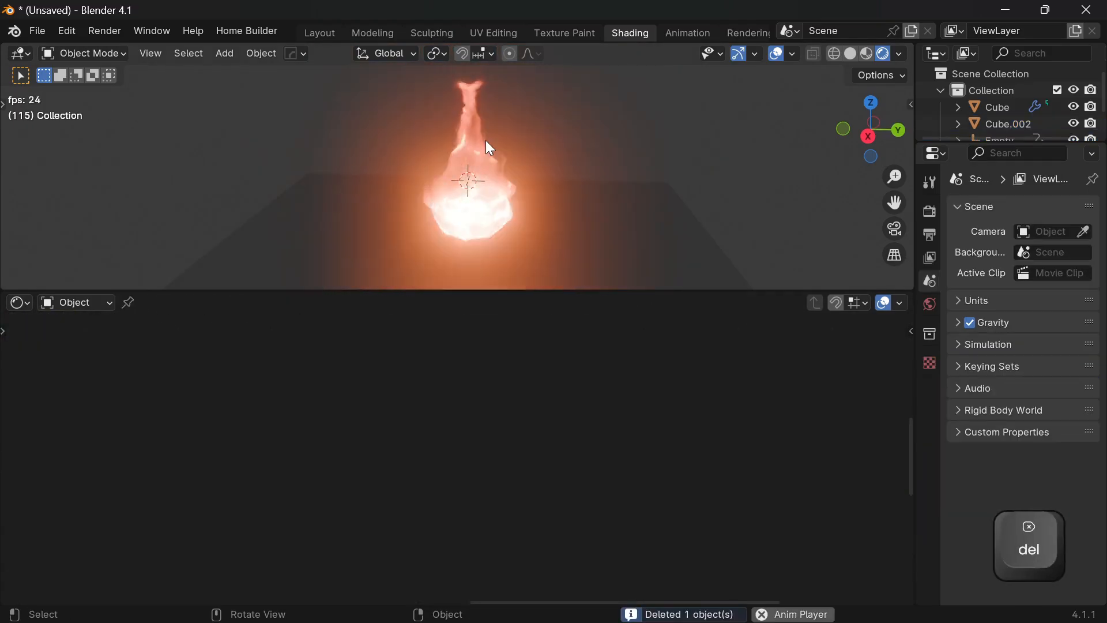
Duplicate the main flame twice in place and scale up the newest copy.
left_click(485, 140)
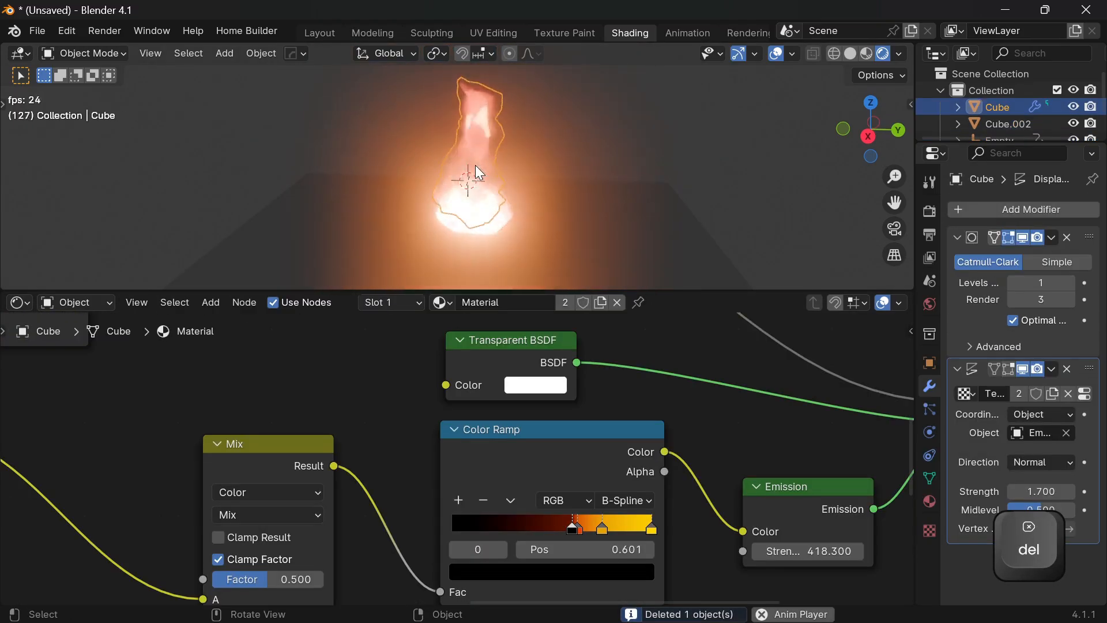
key("g")
right_click(579, 155)
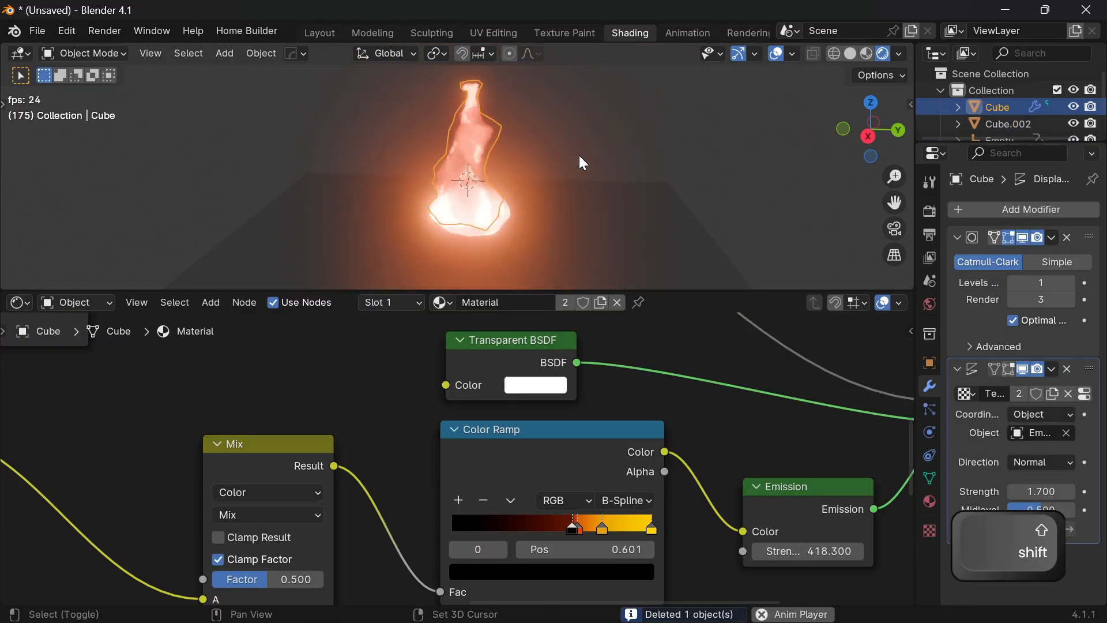
key("shift+d")
right_click(662, 120)
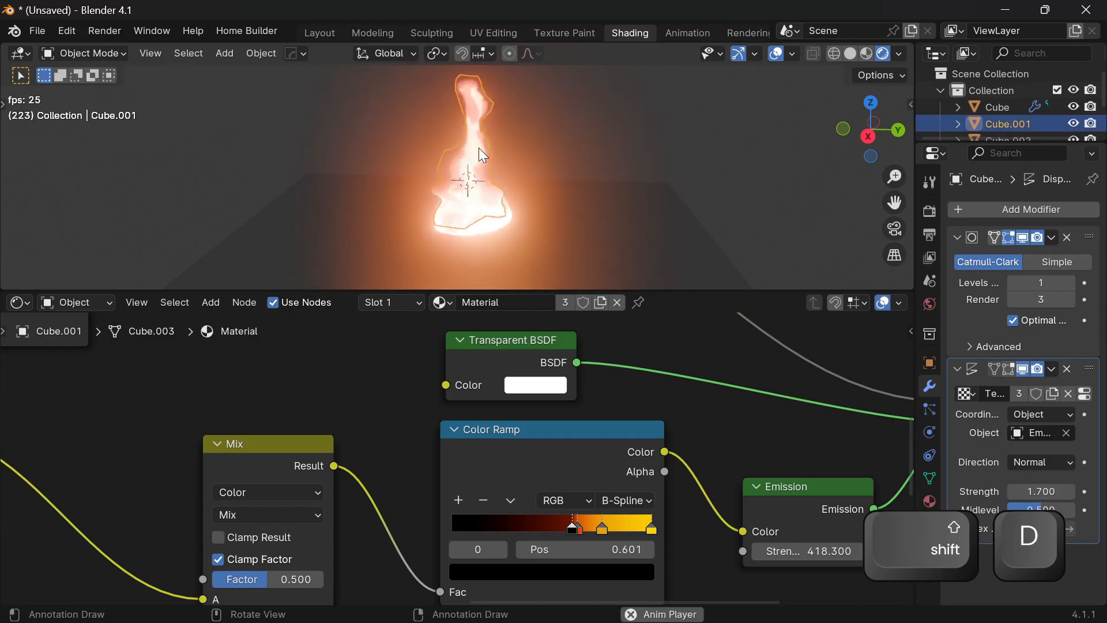
key("shift+d")
right_click(586, 150)
key("s")
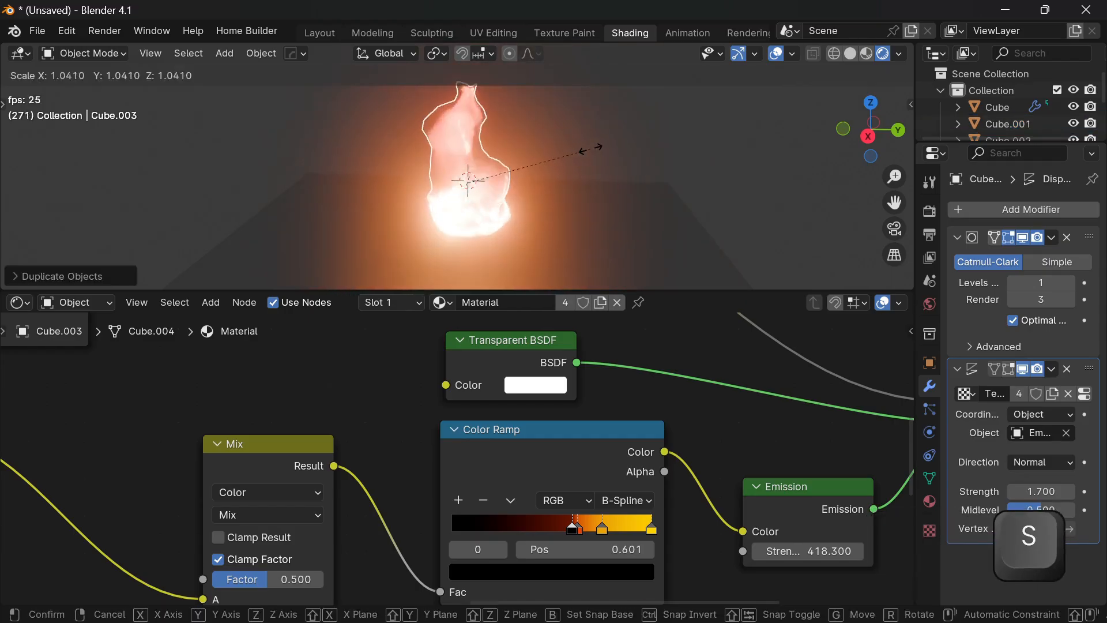
left_click(693, 136)
Delete two horizontal edge loops from the lower part of the newest flame copy's mesh.
key("Tab")
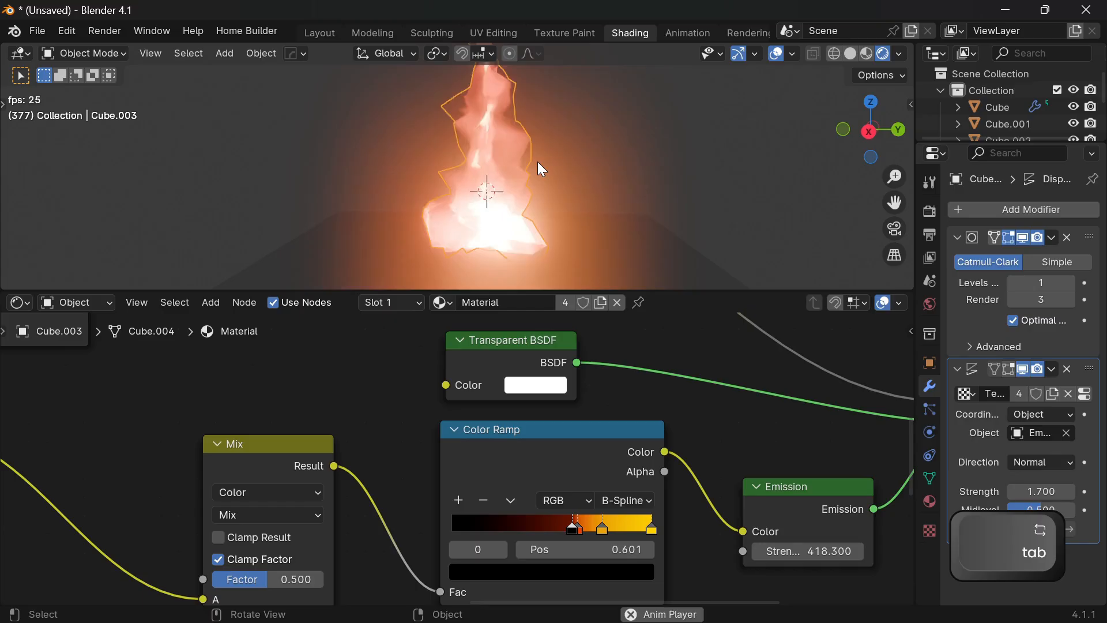
key("Tab")
scroll(534, 162, "up", 2)
middle_click_drag(534, 161, 483, 178)
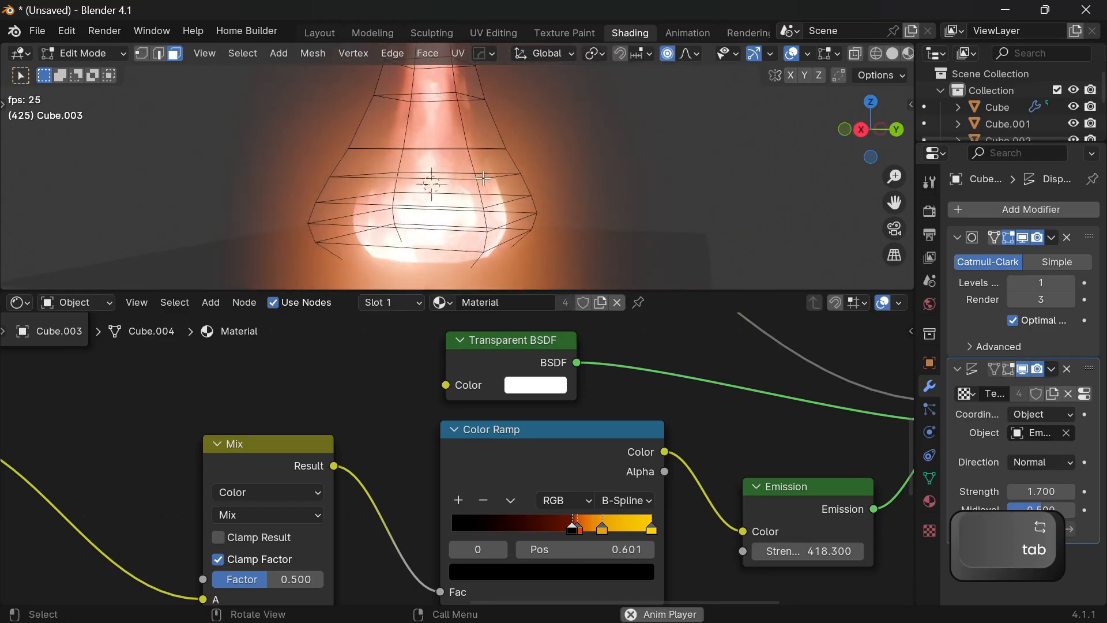
key("2")
left_click(483, 176, "alt")
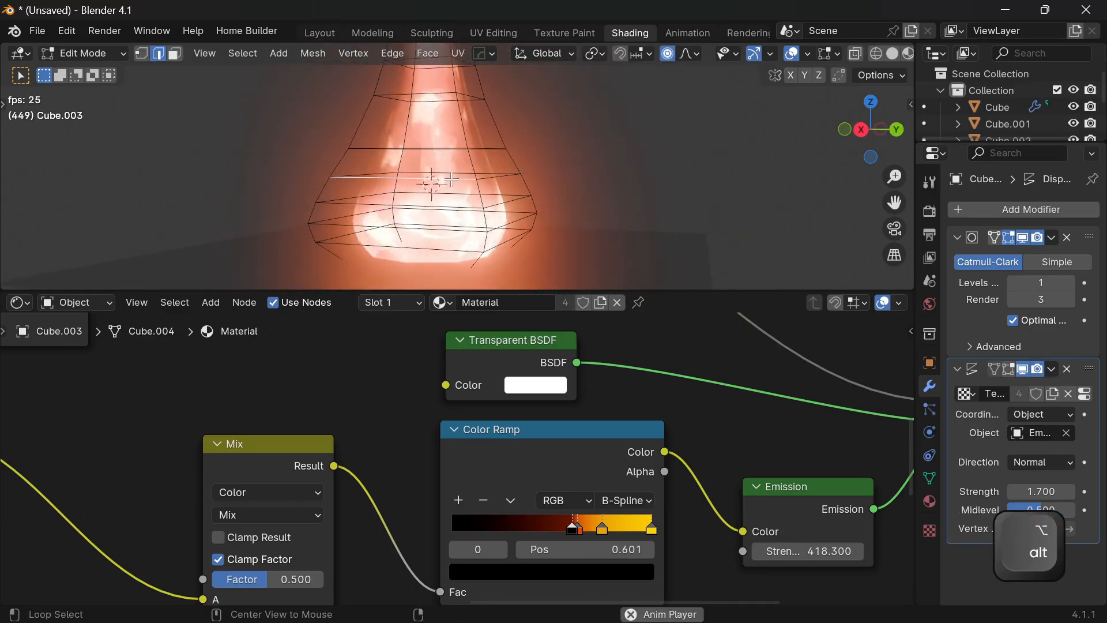
left_click(461, 226, "alt+shift")
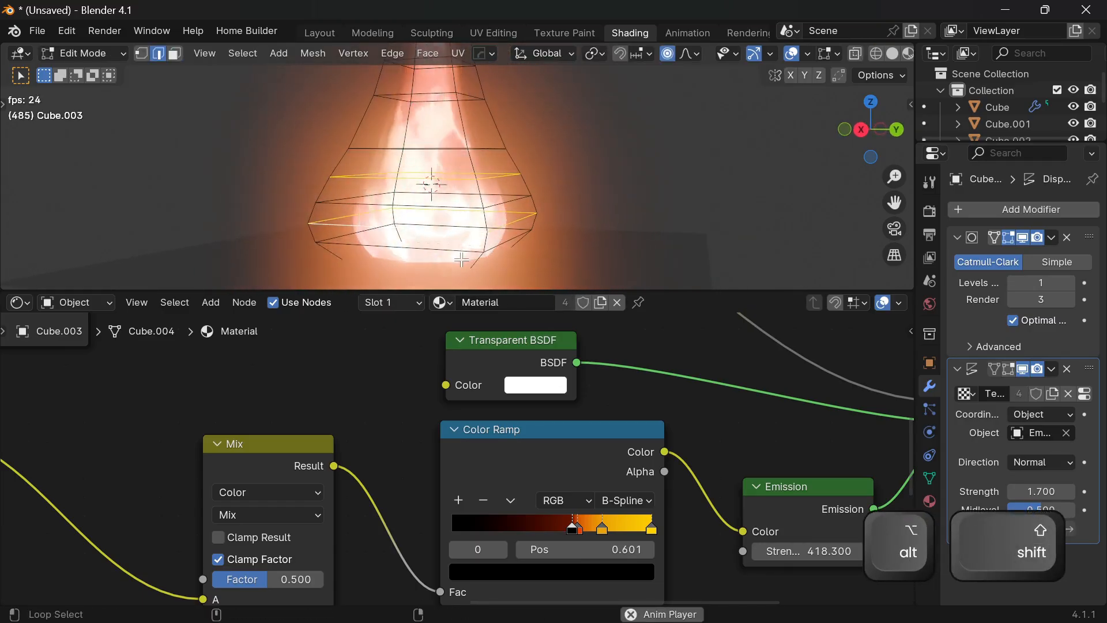
key("Delete")
left_click(450, 182)
middle_click_drag(449, 182, 550, 208)
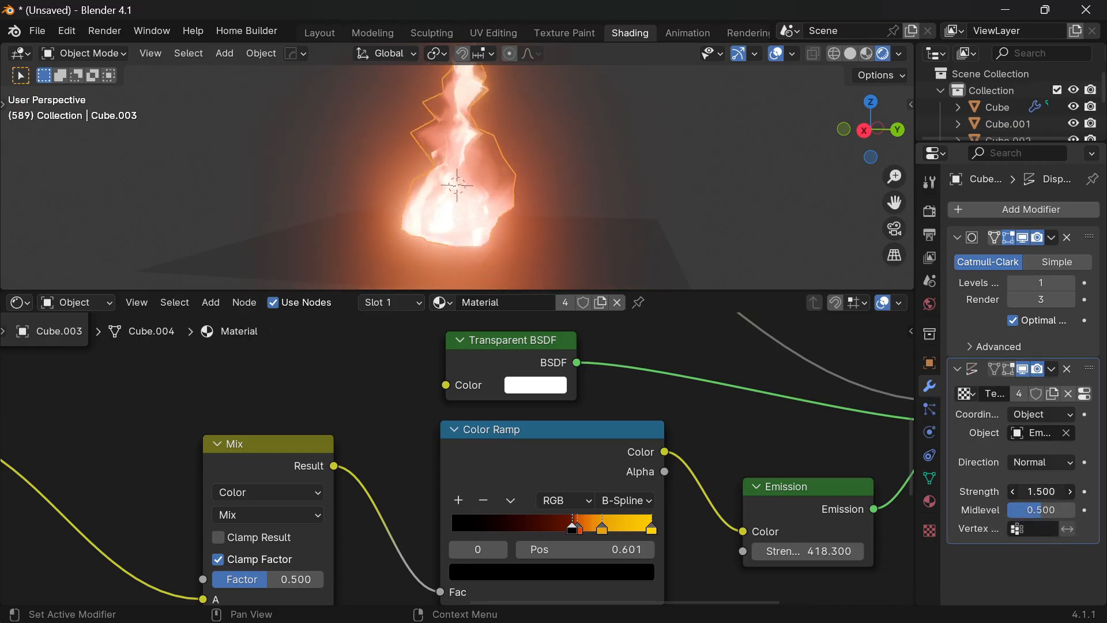
Show the Displace texture settings, play the animation, and enlarge the newest flame copy first in X and Y only and then along Z.
left_click(1084, 393)
key("space")
key("s")
key("shift+z")
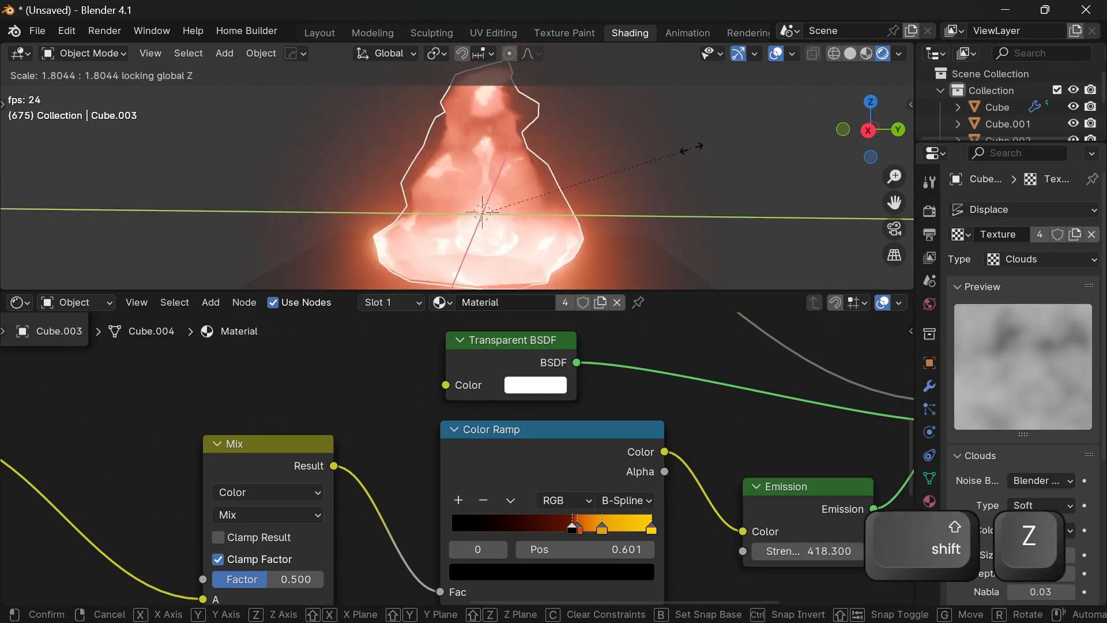
left_click(674, 153)
key("s")
key("z")
left_click(797, 165)
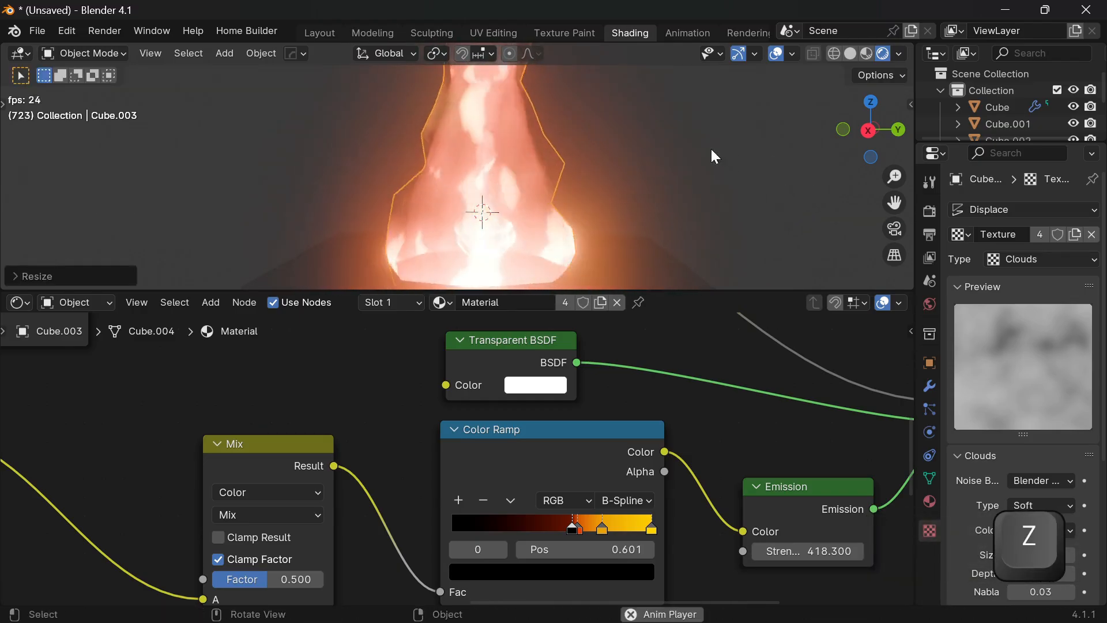
Scale the enlarged flame copy down uniformly to about 0.66, keeping it centred on the main flame.
key("g")
key("y")
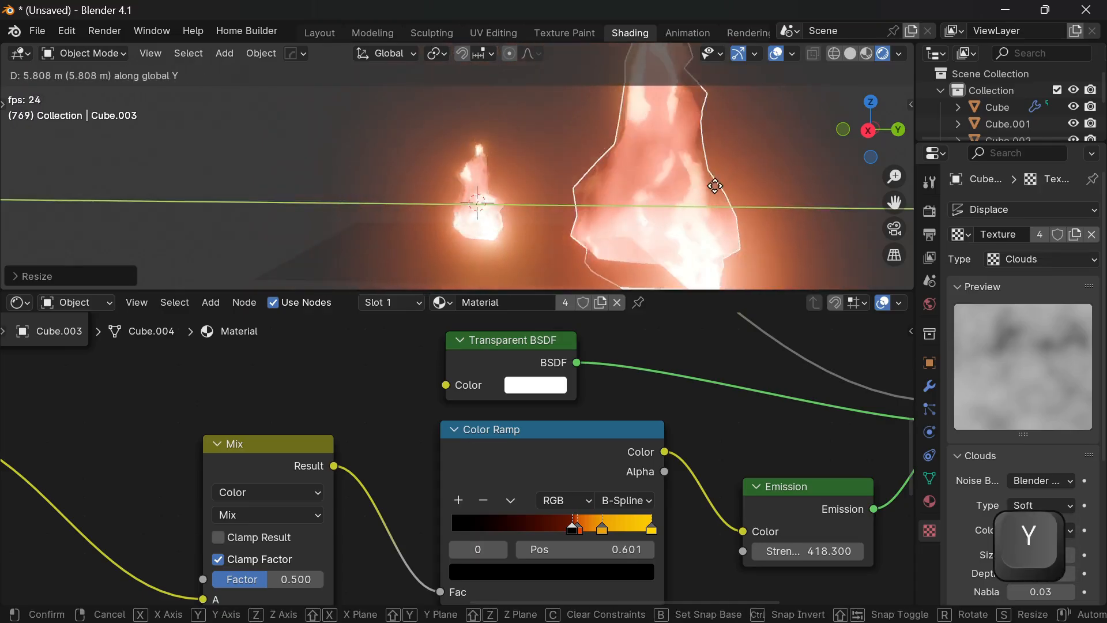
right_click(610, 179)
key("s")
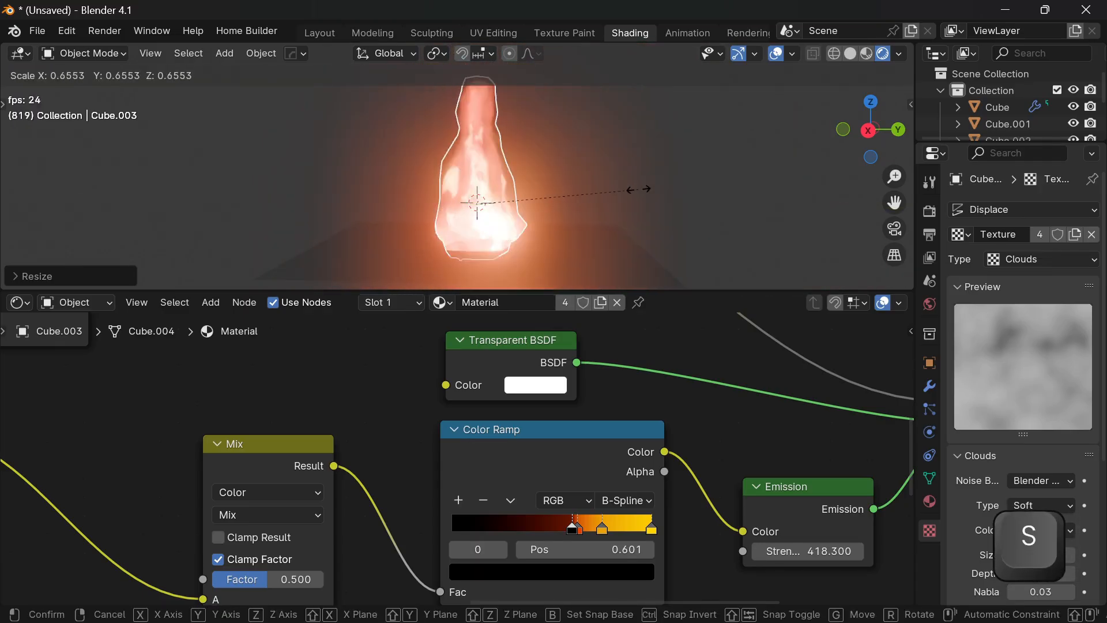
left_click(638, 189)
key("g")
key("y")
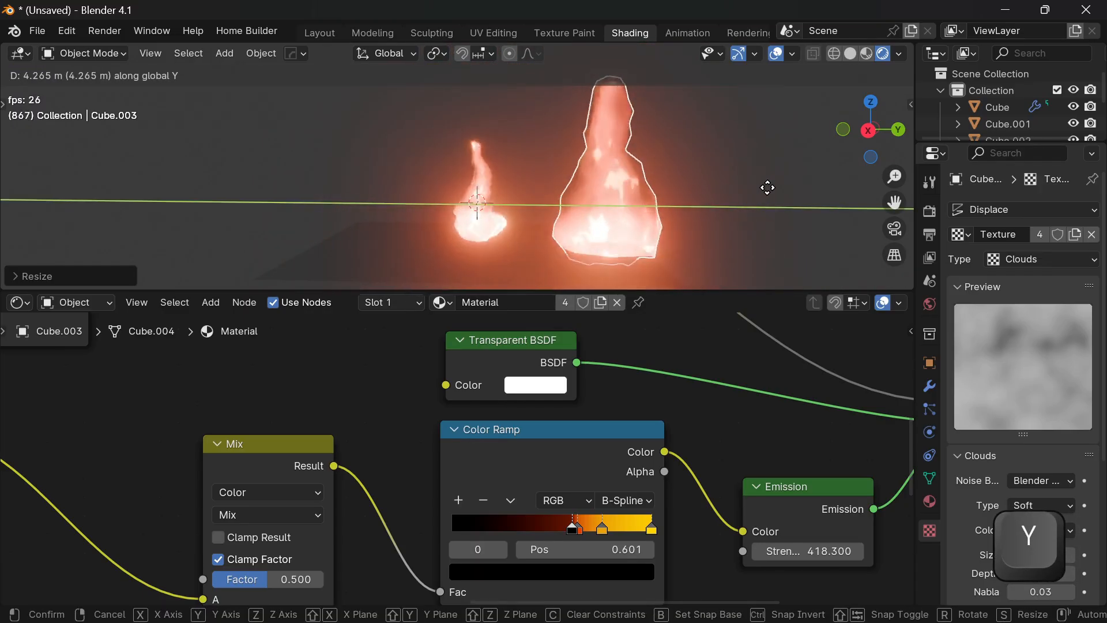
right_click(608, 201)
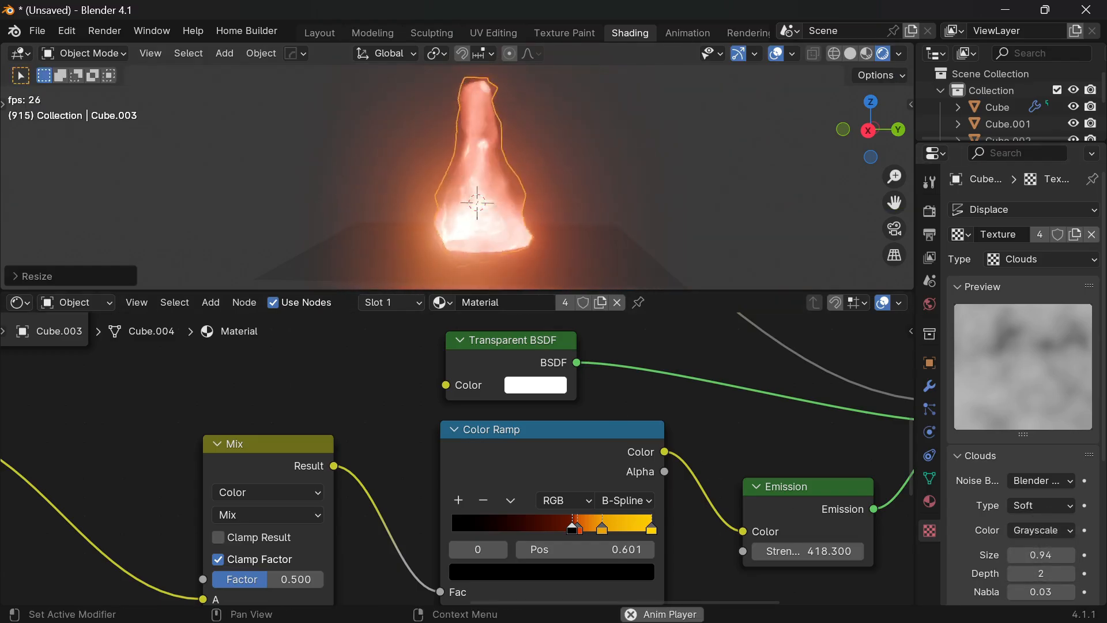
Give the large flame copy its own material and remove the nodes feeding its Mix Shader factor.
left_click(600, 303)
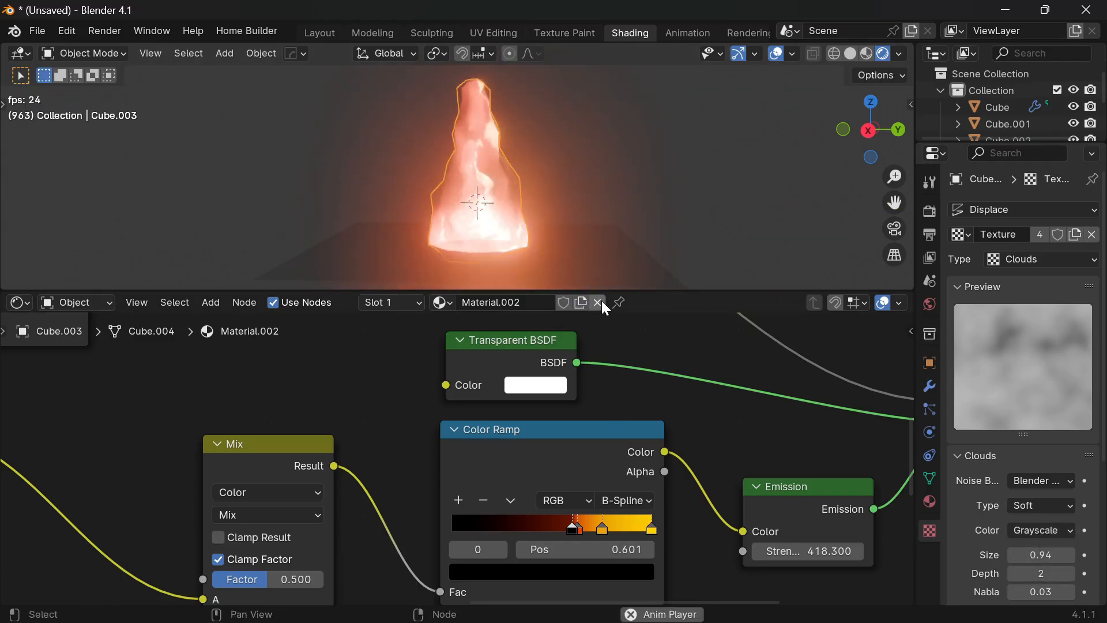
scroll(633, 383, "down", 3)
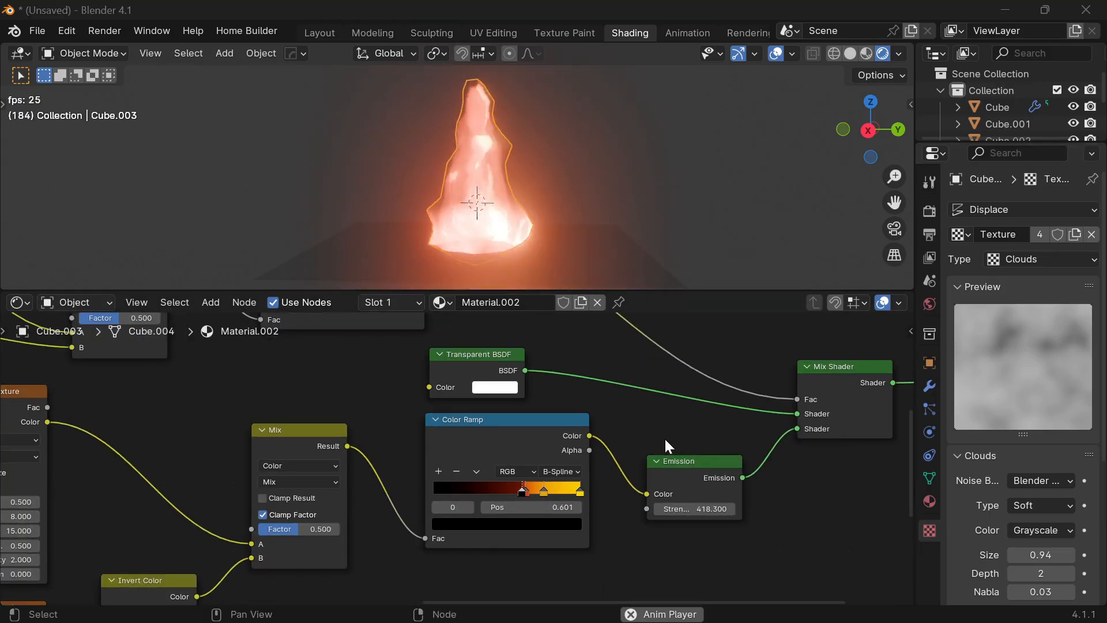
scroll(664, 437, "down", 5)
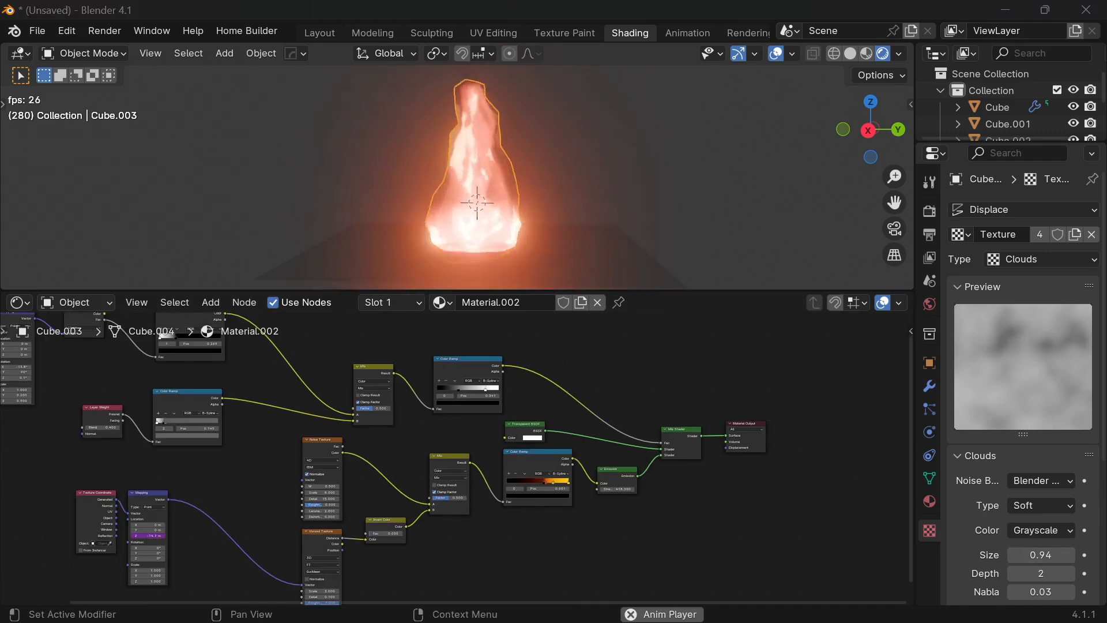
middle_click_drag(446, 333, 718, 405)
left_click_drag(754, 351, 154, 485, "shift")
key("ctrl+x")
key("Home")
Move the large flame copy along positive Y so it stands beside the main flame.
key("g")
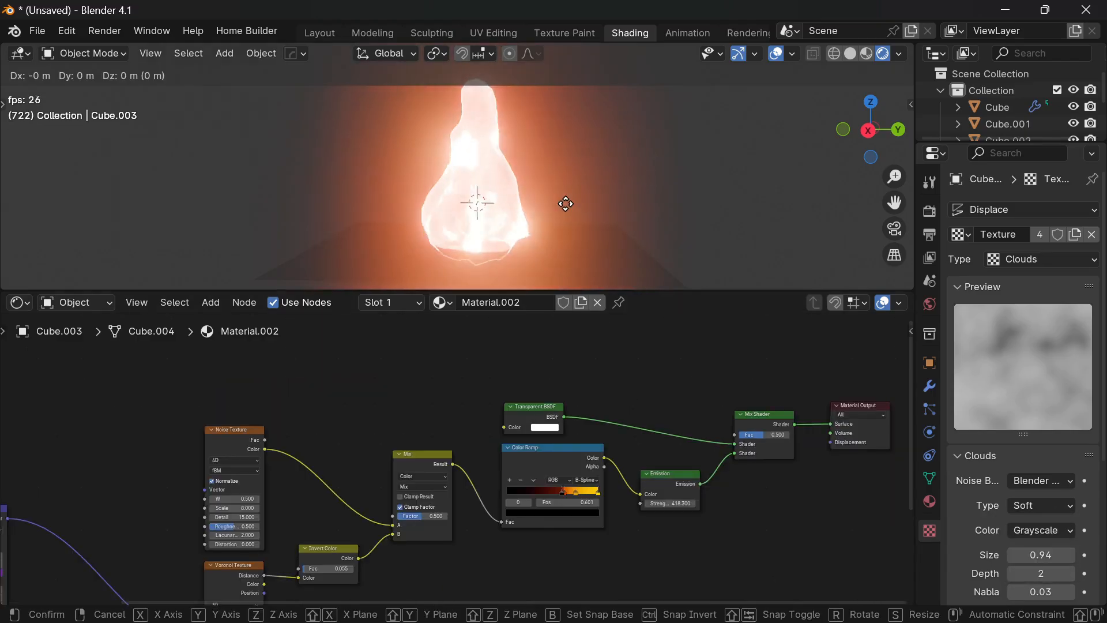
key("y")
left_click(716, 226)
Remove the yellow and orange stops from the emission Color Ramp and move the red-orange stop to position 1.000.
middle_click_drag(716, 226, 524, 213, "shift")
scroll(484, 507, "up", 3)
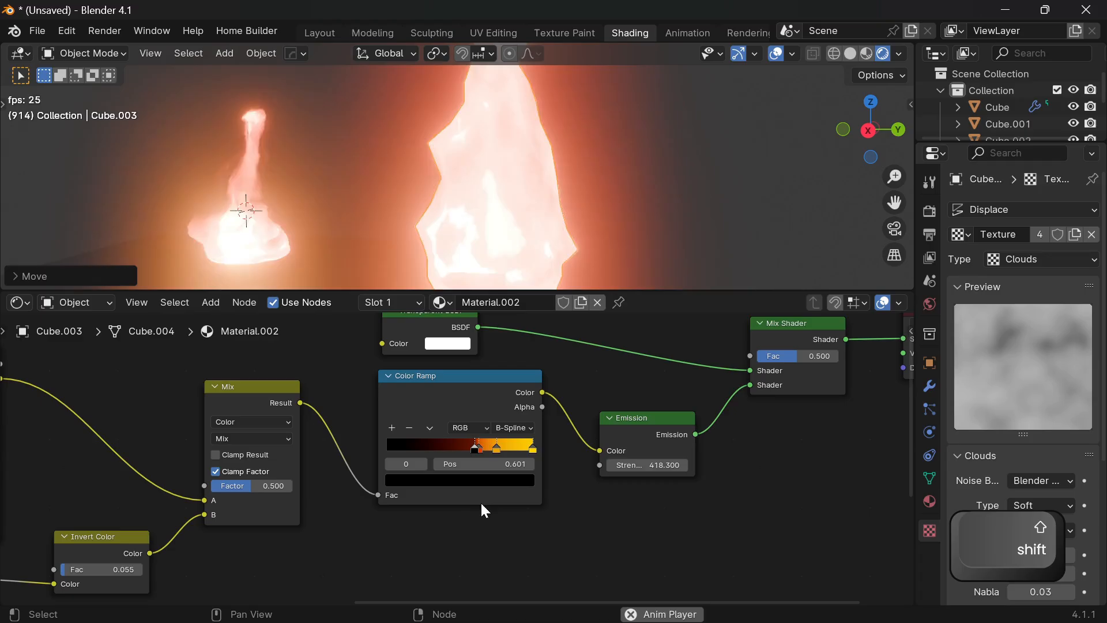
left_click(497, 446)
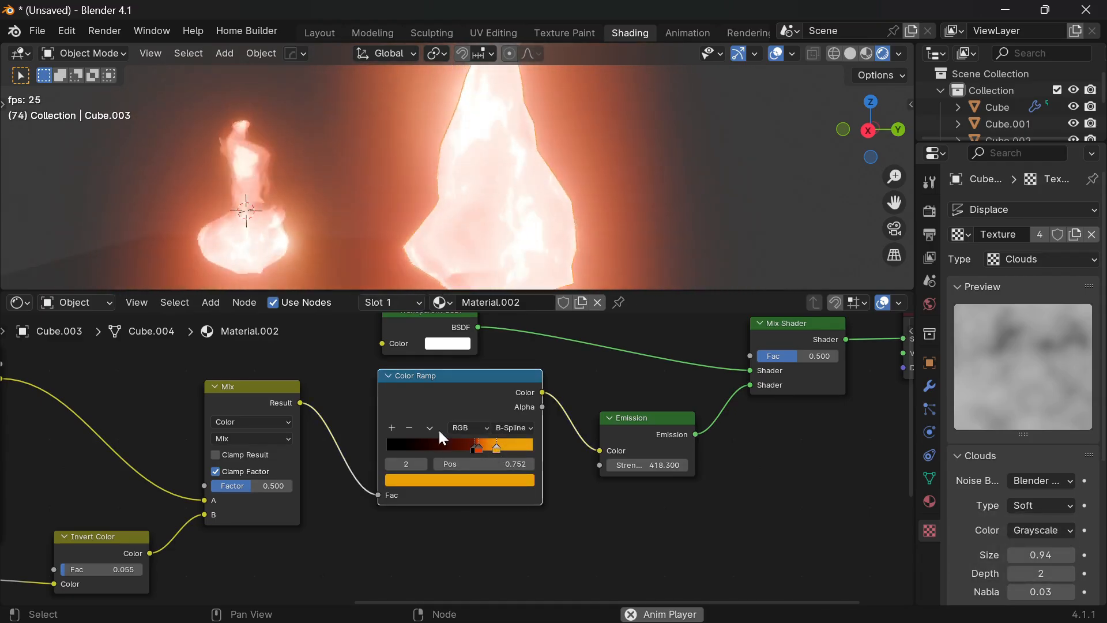
left_click(409, 428)
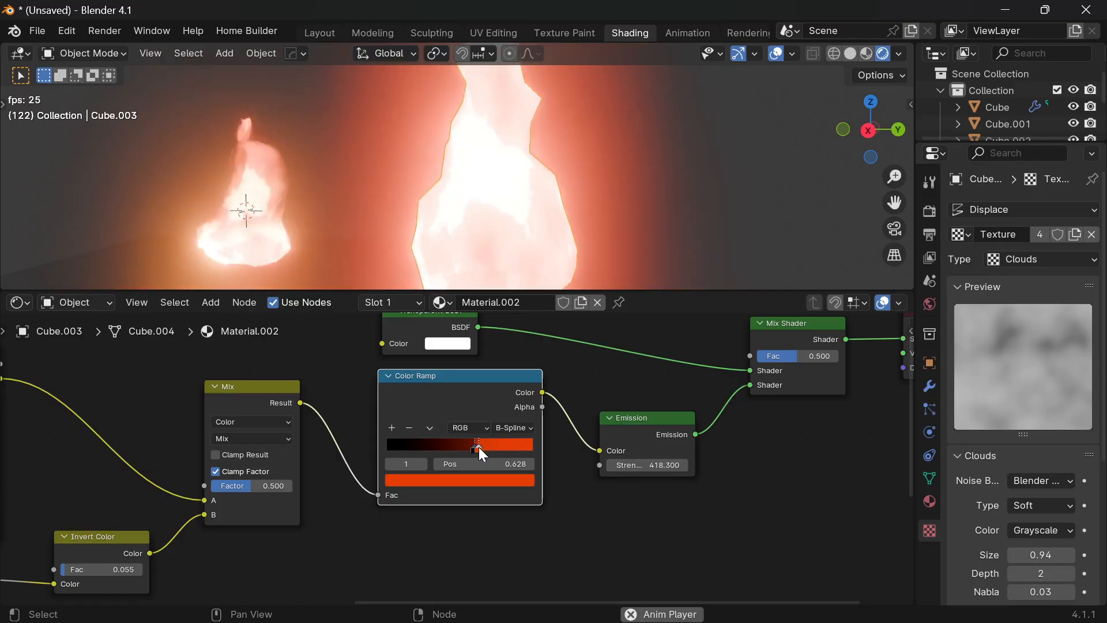
scroll(481, 449, "up", 3)
left_click_drag(490, 441, 610, 453)
Set the emission Color Ramp's interpolation to Linear and move its black stop to position 0.894.
left_click(554, 406)
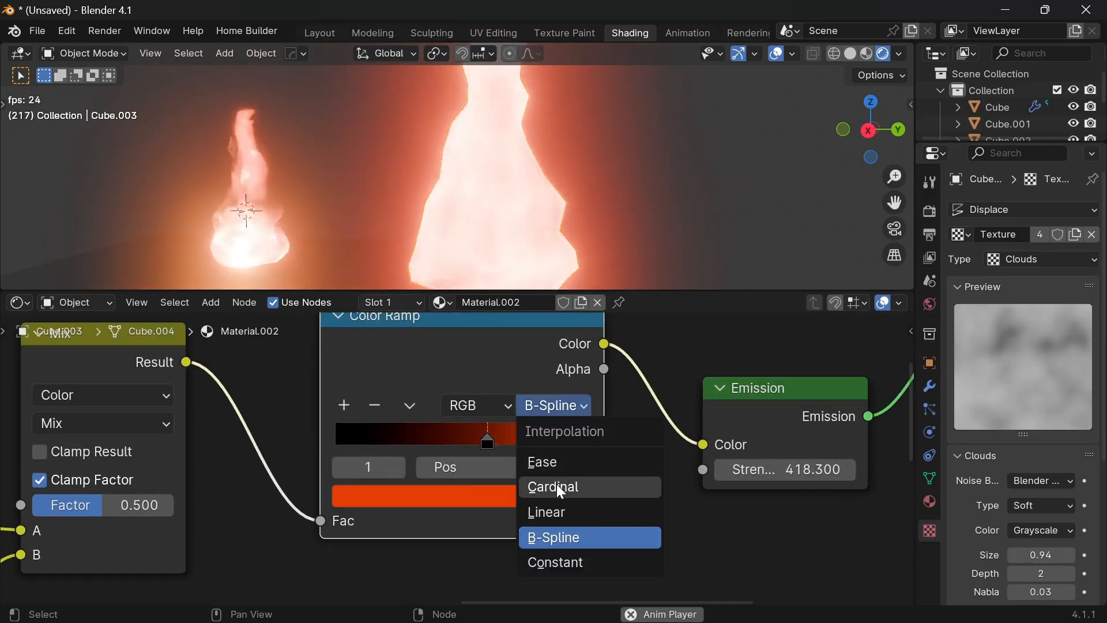
left_click(555, 509)
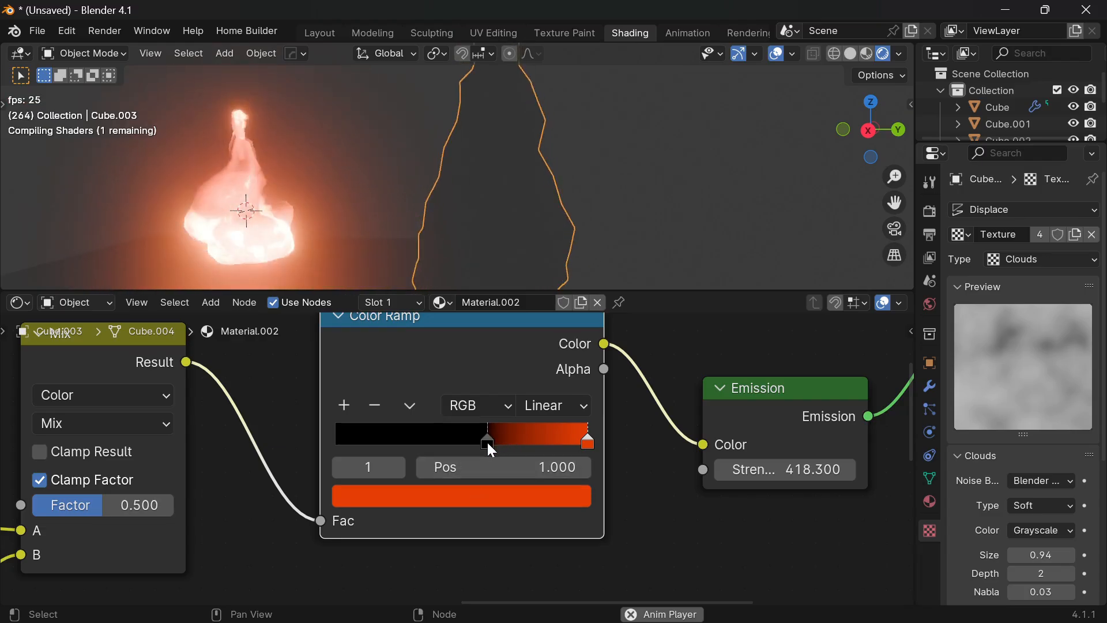
left_click_drag(487, 443, 565, 445)
Connect the Color Ramp's Color output to the Mix Shader's factor and move the black stop to position 0.689.
scroll(752, 455, "down", 1)
middle_click_drag(683, 467, 622, 479)
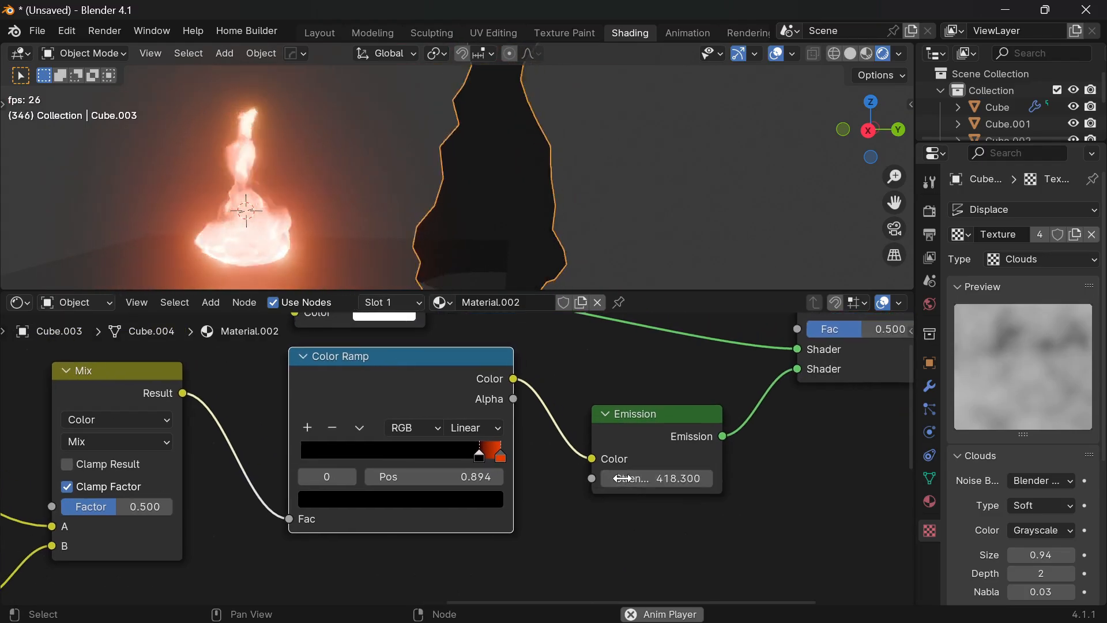
scroll(623, 479, "down", 4)
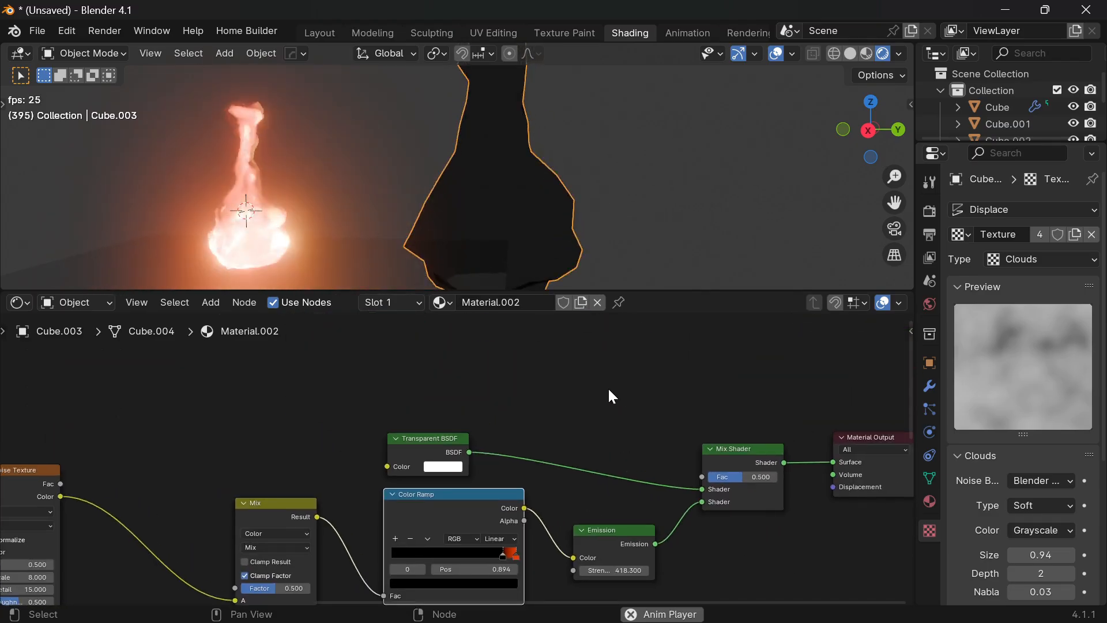
scroll(500, 489, "up", 4)
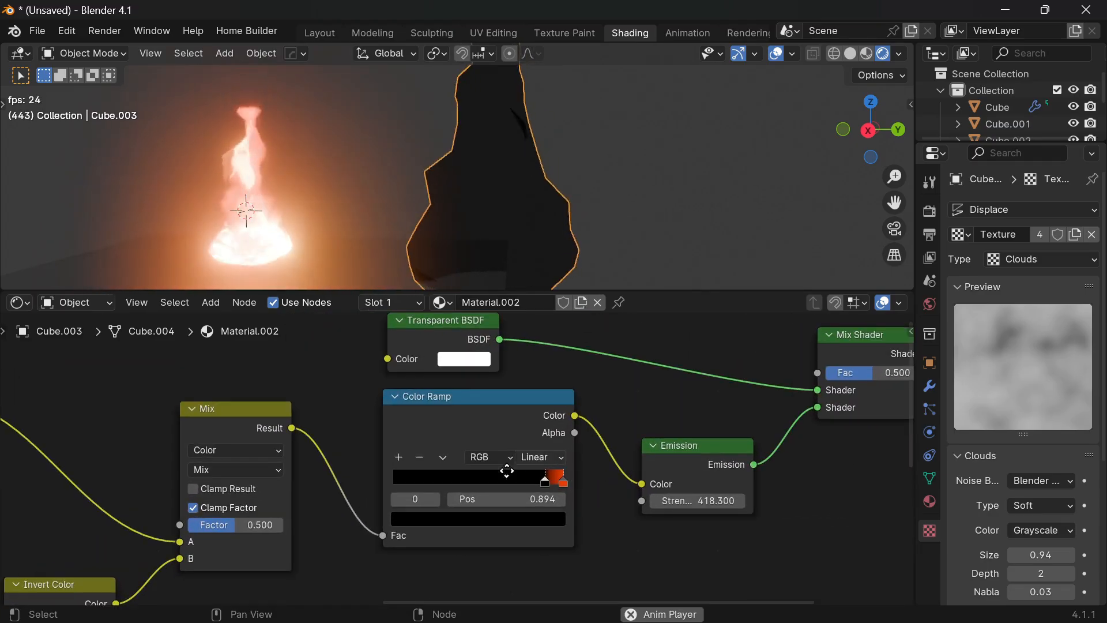
middle_click_drag(604, 404, 510, 467)
left_click_drag(425, 460, 680, 417)
scroll(535, 548, "up", 3)
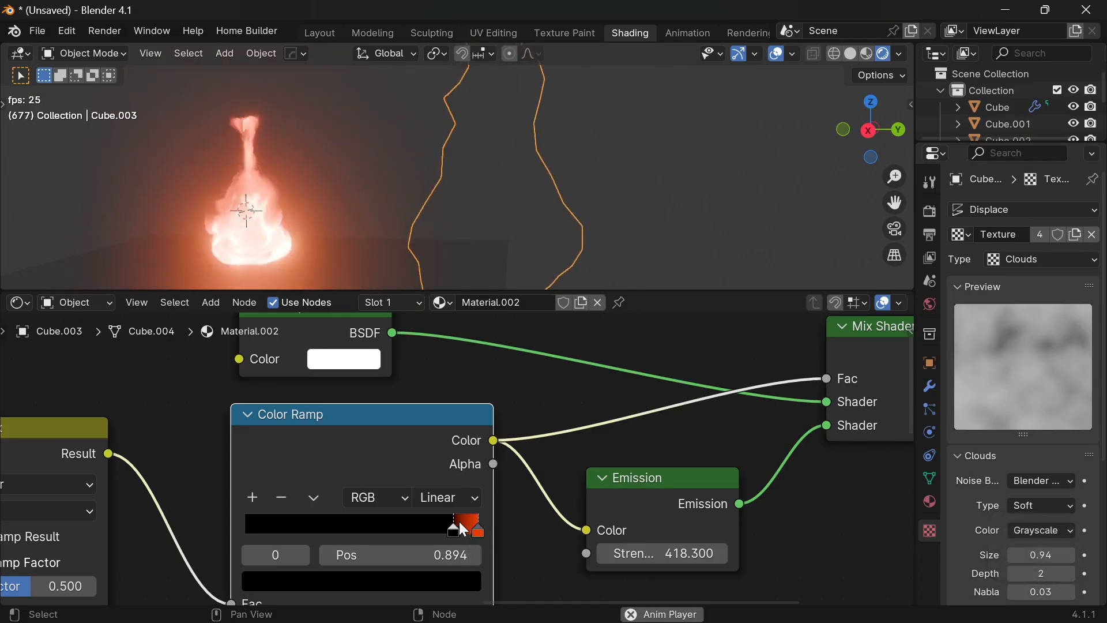
left_click_drag(424, 538, 406, 544)
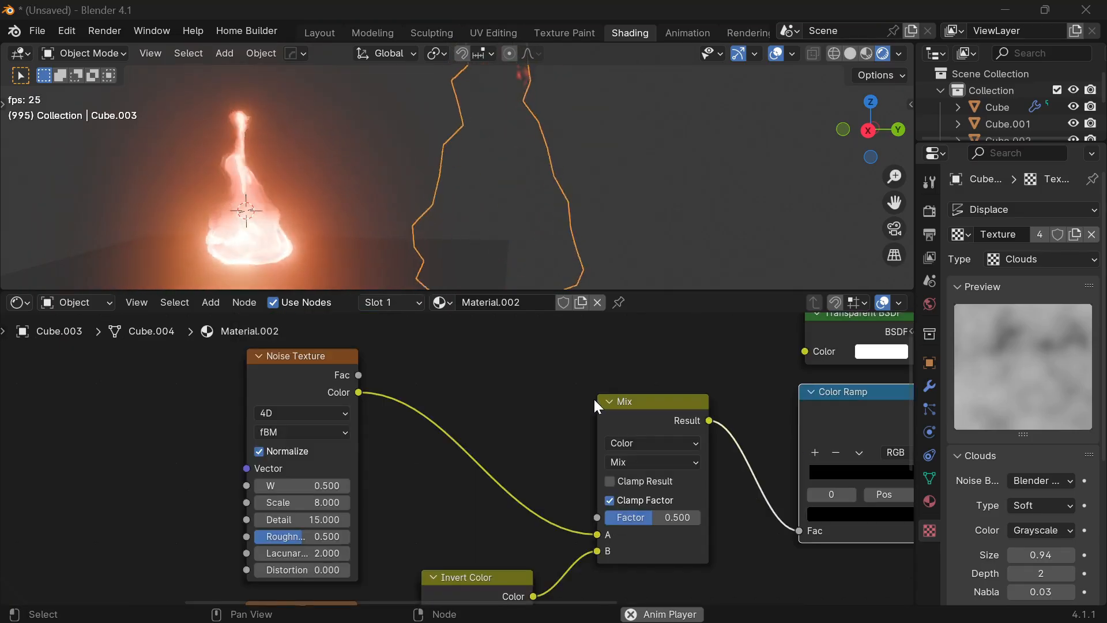
Delete the Noise Texture, Mix and Invert Color nodes from the large flame's material.
middle_click_drag(594, 451, 528, 446, "shift")
scroll(499, 456, "down", 1)
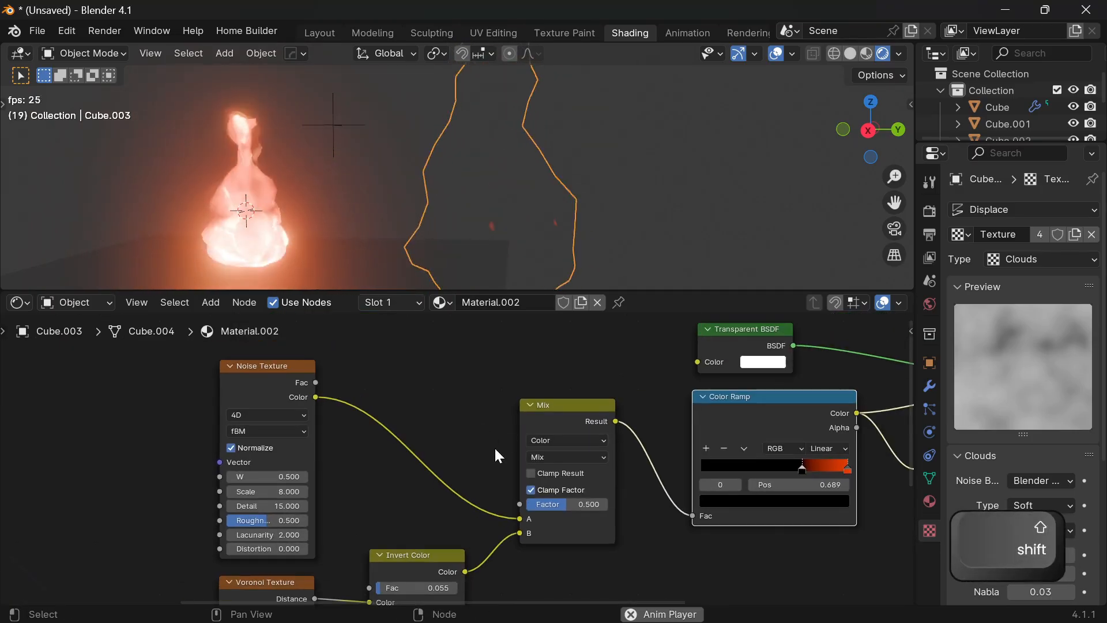
left_click(292, 382, "shift")
key("Delete")
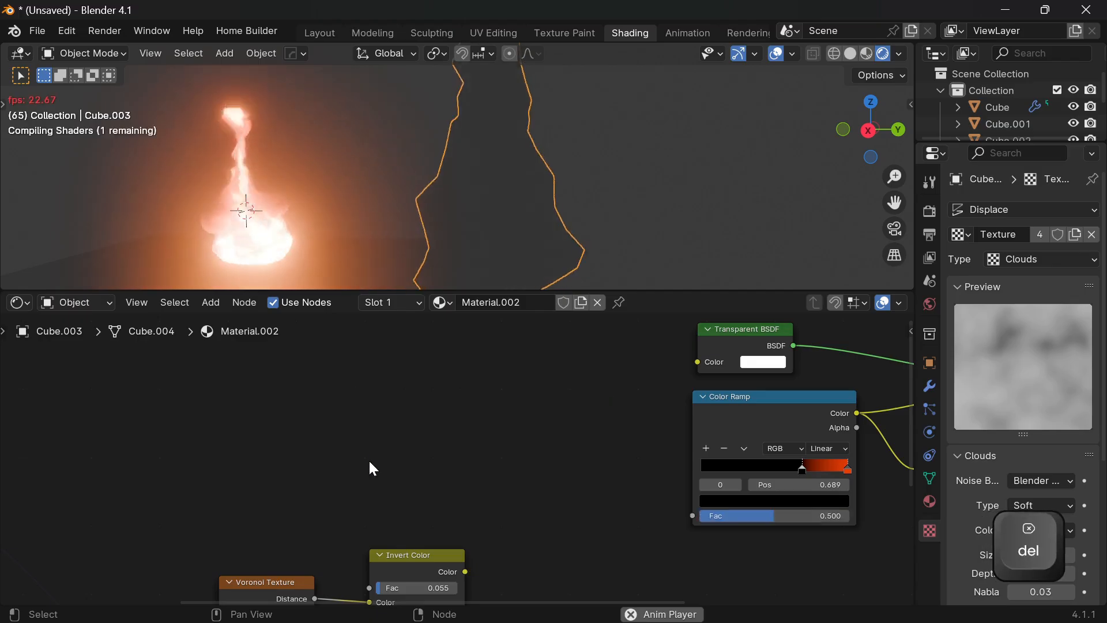
middle_click_drag(383, 504, 420, 474)
key("Delete")
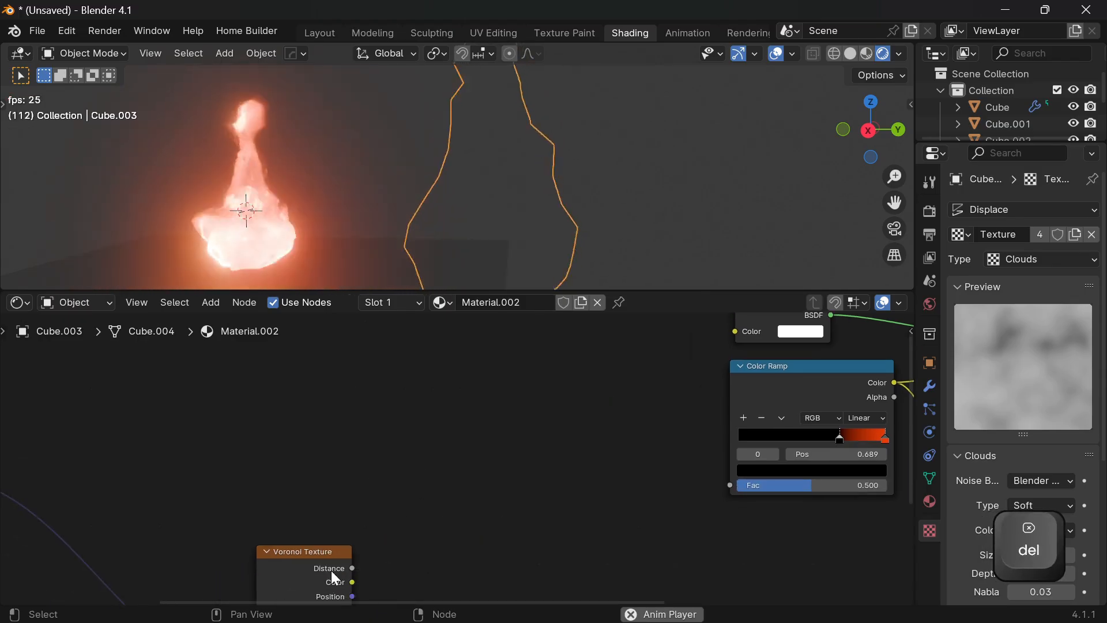
Reposition the Voronoi Texture node level with the Color Ramp and connect its Color output to the ramp's factor.
left_click_drag(331, 570, 419, 409)
scroll(272, 475, "down", 2)
middle_click_drag(152, 475, 186, 476)
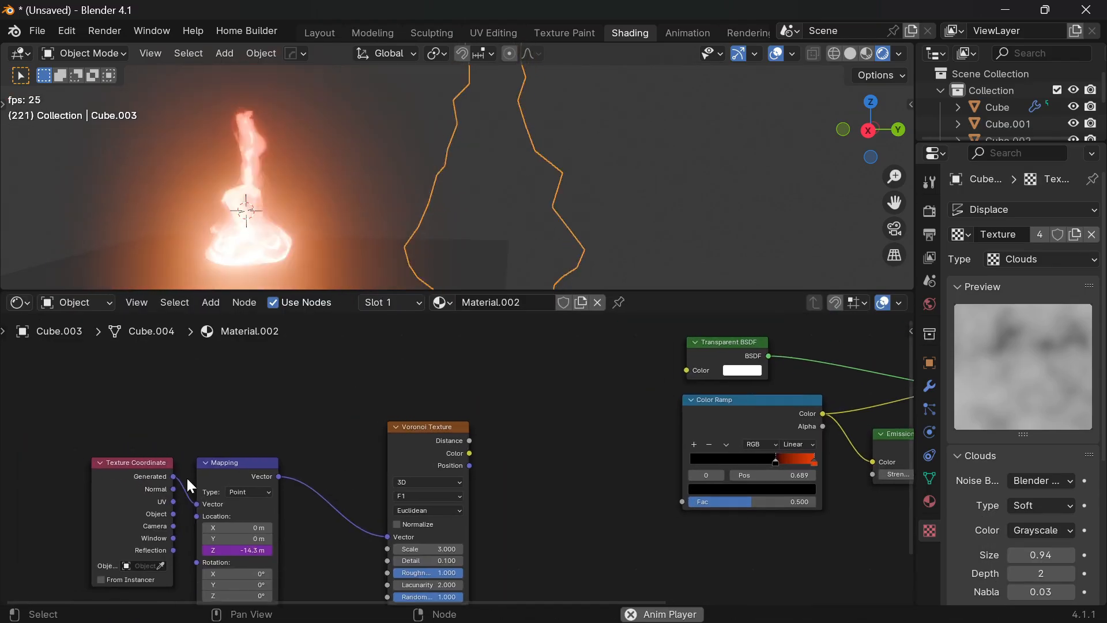
middle_click_drag(407, 473, 320, 471)
scroll(374, 469, "up", 2)
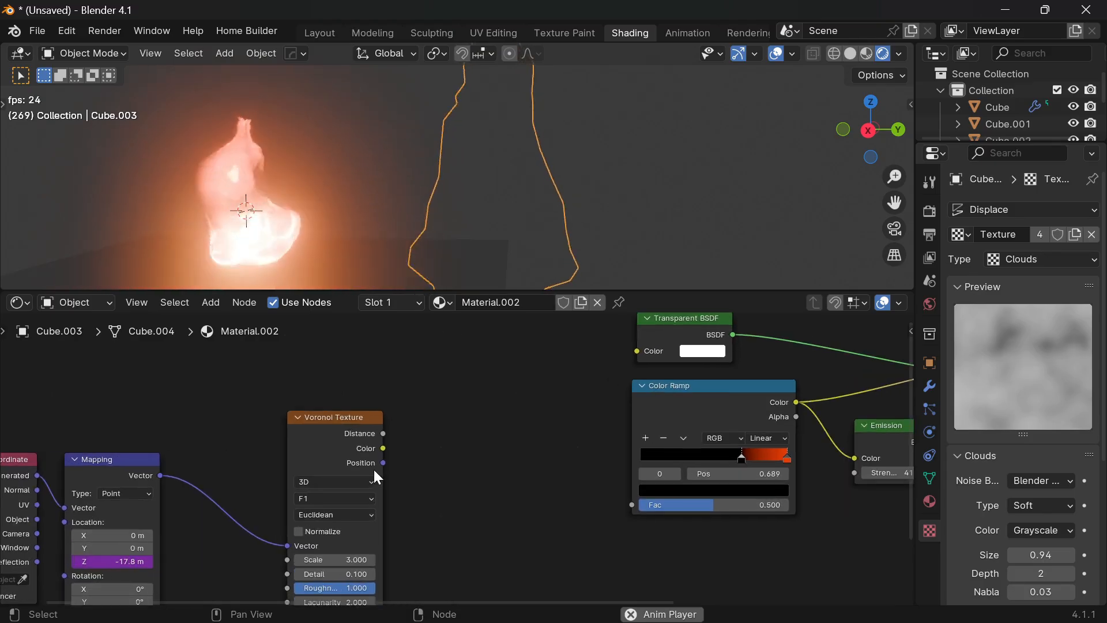
left_click_drag(383, 448, 628, 505)
scroll(649, 452, "up", 1)
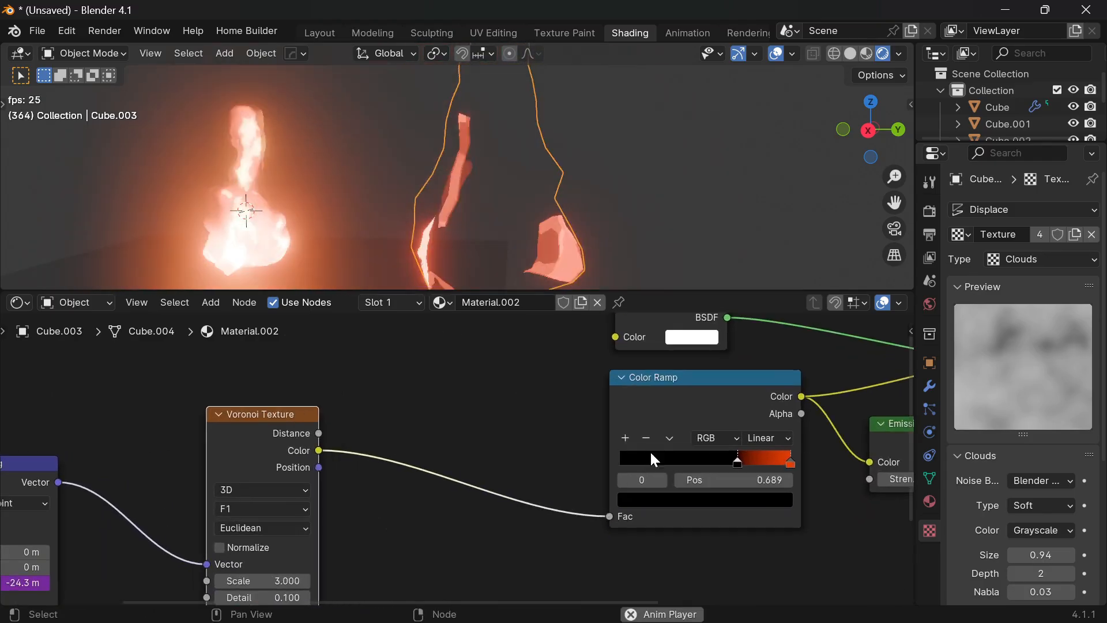
Move the Color Ramp's black stop to position 0.964 so only sparse Voronoi cells glow.
middle_click_drag(650, 453, 488, 448)
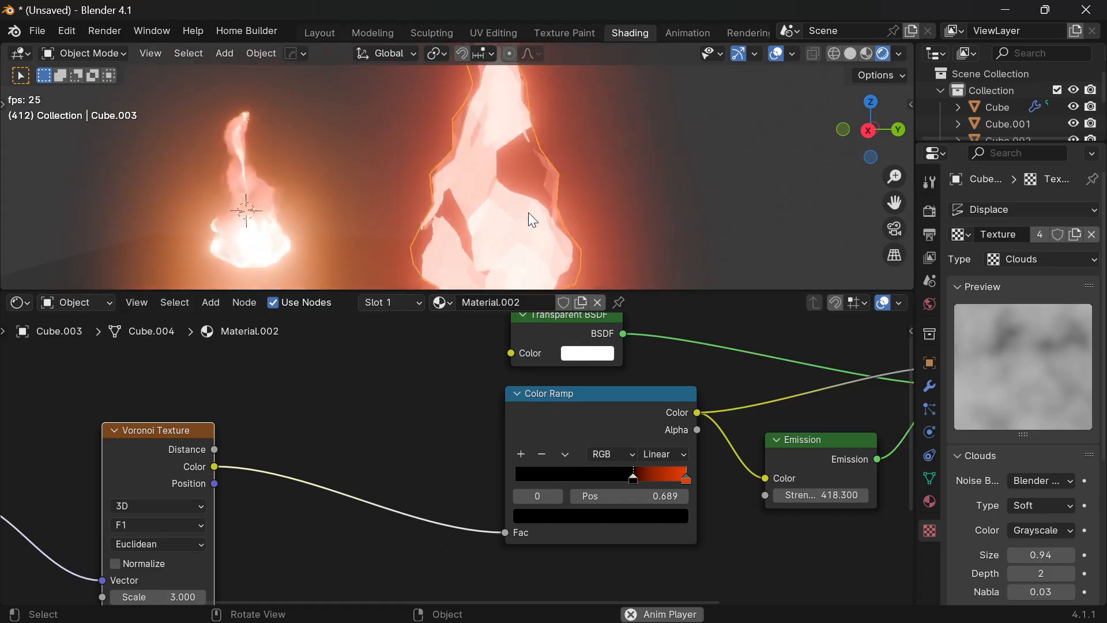
middle_click_drag(629, 486, 563, 482)
scroll(564, 482, "up", 1)
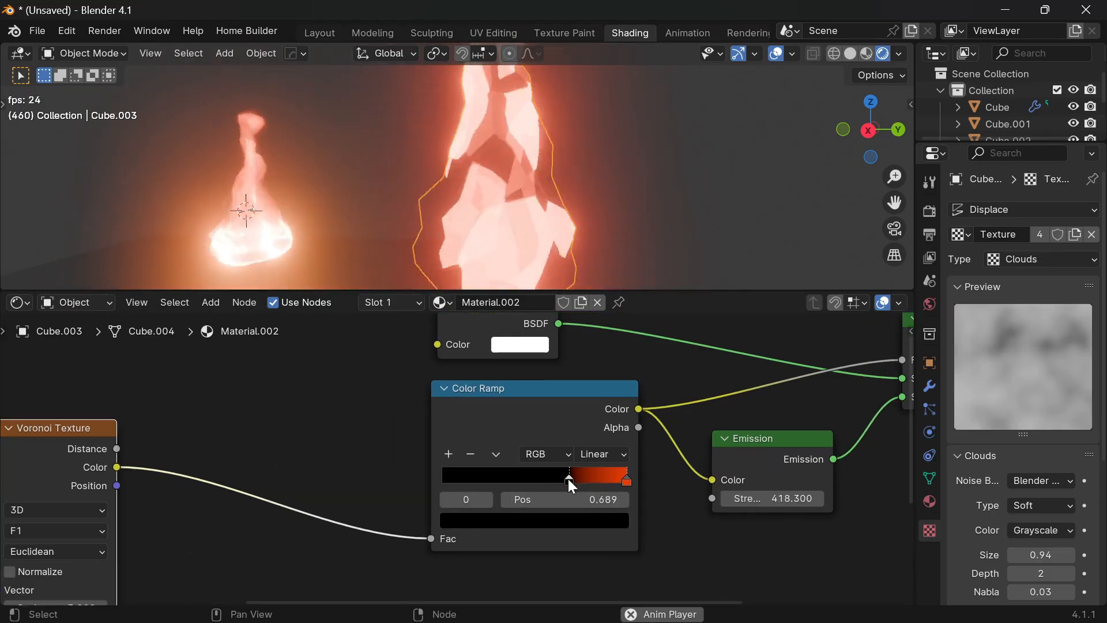
left_click_drag(568, 479, 625, 486)
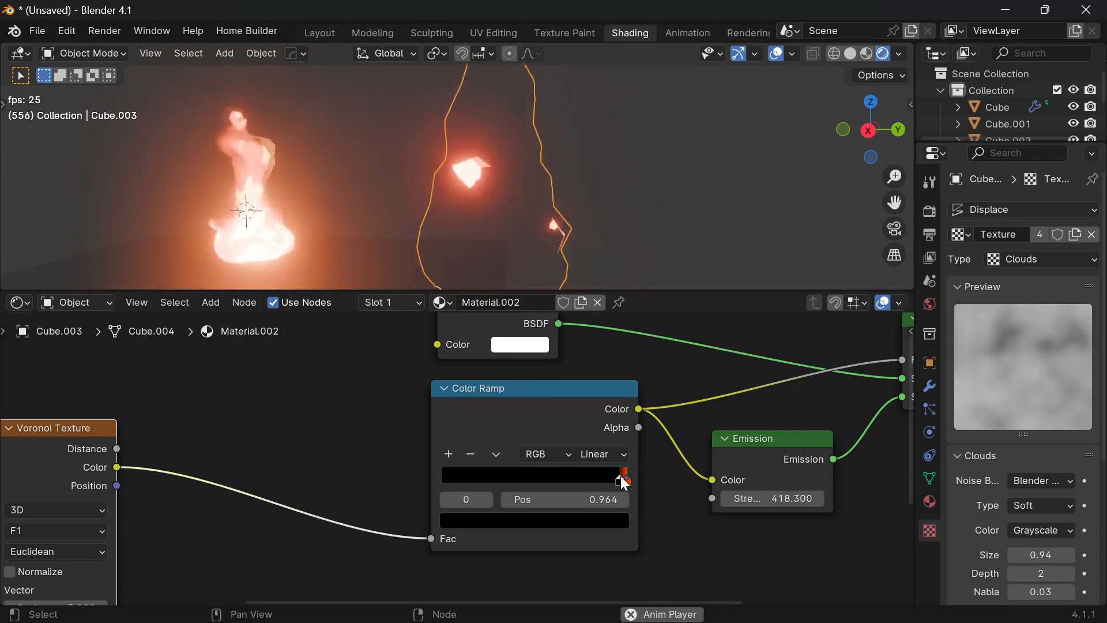
middle_click_drag(406, 492, 573, 488, "shift")
middle_click_drag(498, 510, 581, 516, "shift")
scroll(587, 533, "up", 1)
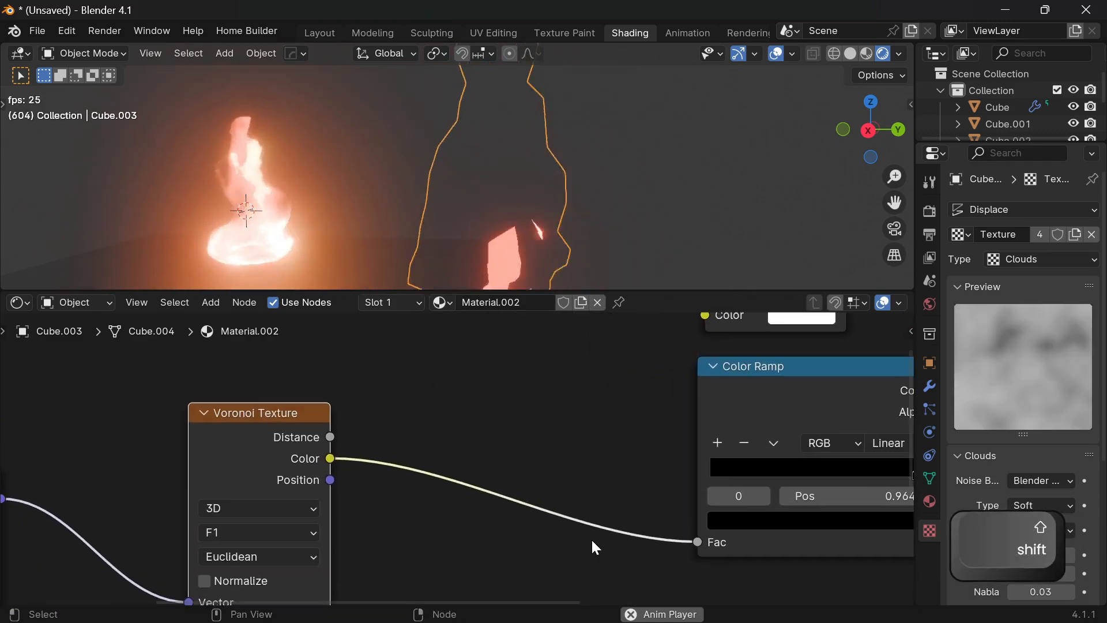
Set the Voronoi Texture's scale to 21.7 in the large flame copy's spark material.
middle_click_drag(411, 499, 522, 406, "shift")
left_click_drag(377, 536, 405, 536)
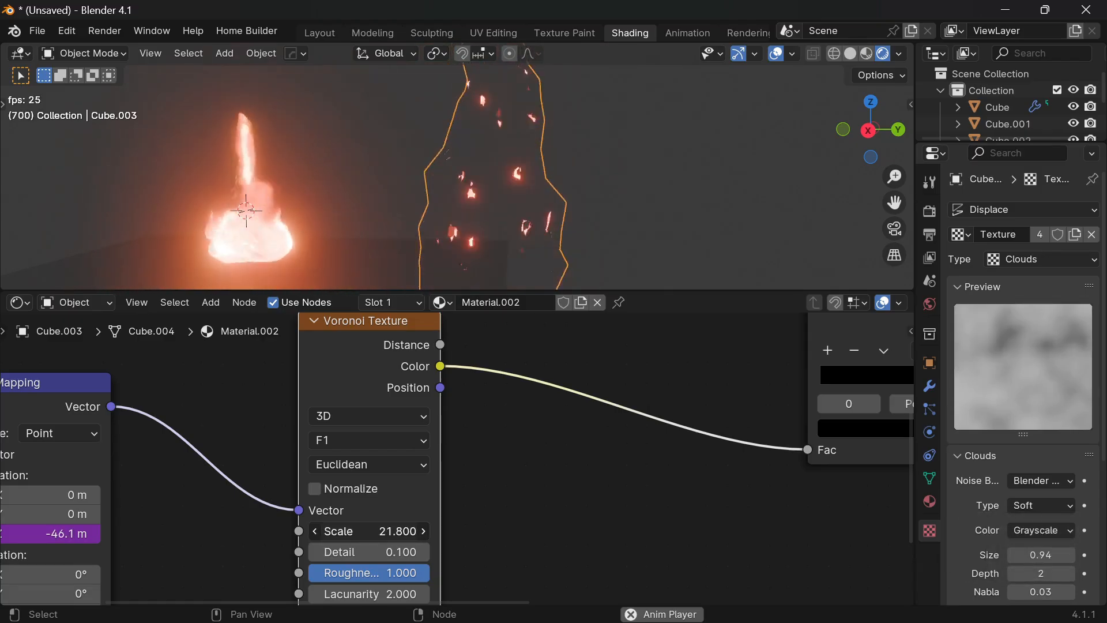
middle_click_drag(691, 403, 519, 446, "shift")
scroll(469, 438, "down", 8)
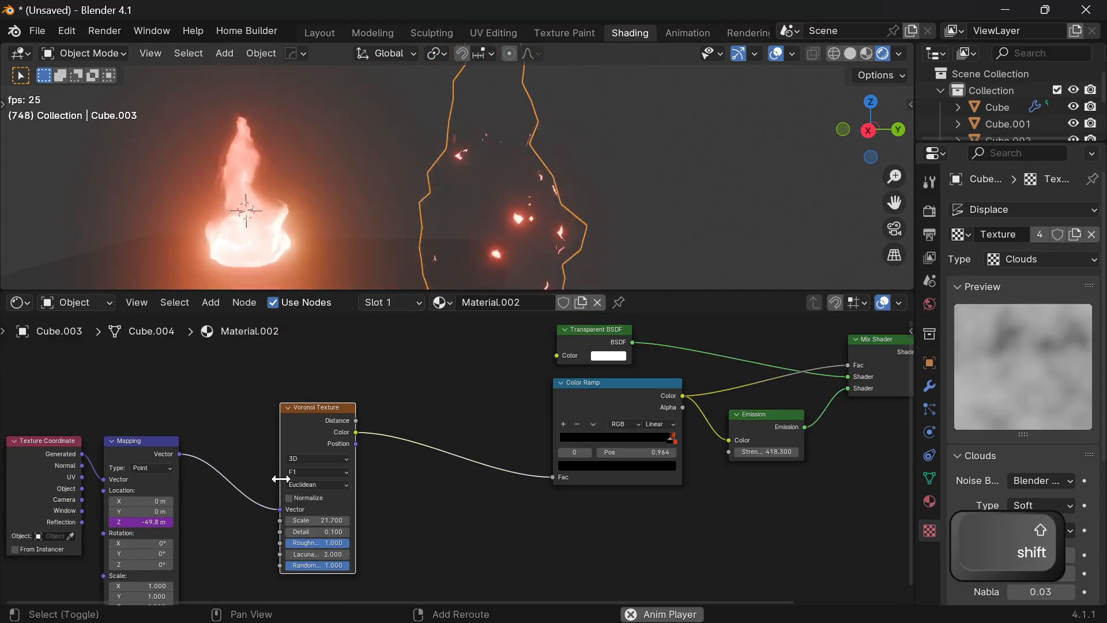
Change the Mapping node's Z location driver expression to -frame/40.
middle_click_drag(154, 522, 333, 459, "shift")
scroll(334, 459, "up", 2)
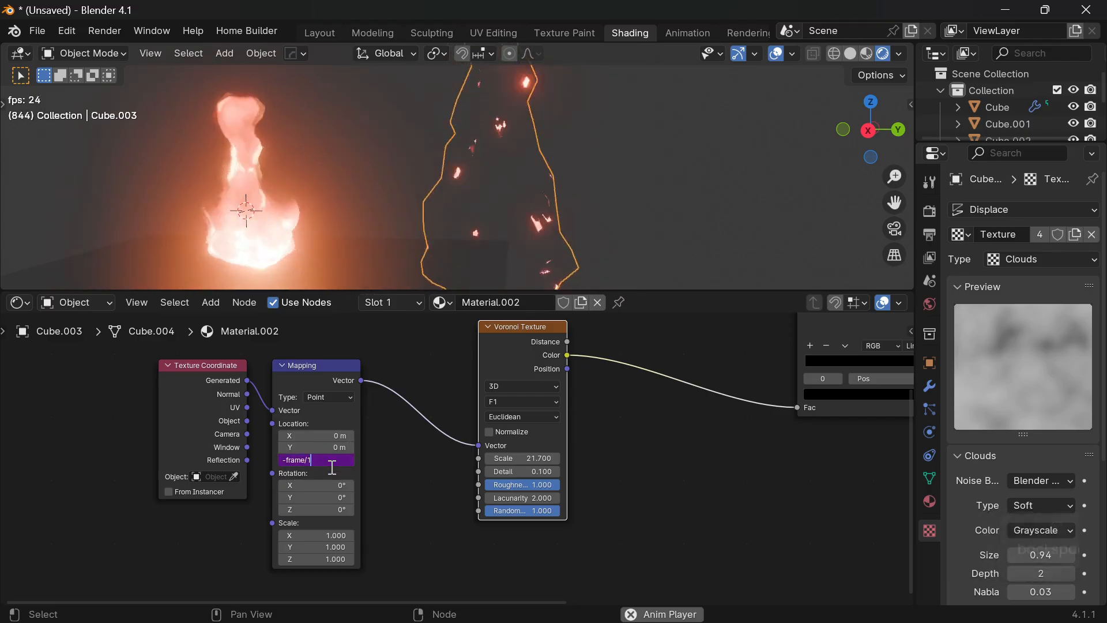
key("BackSpace")
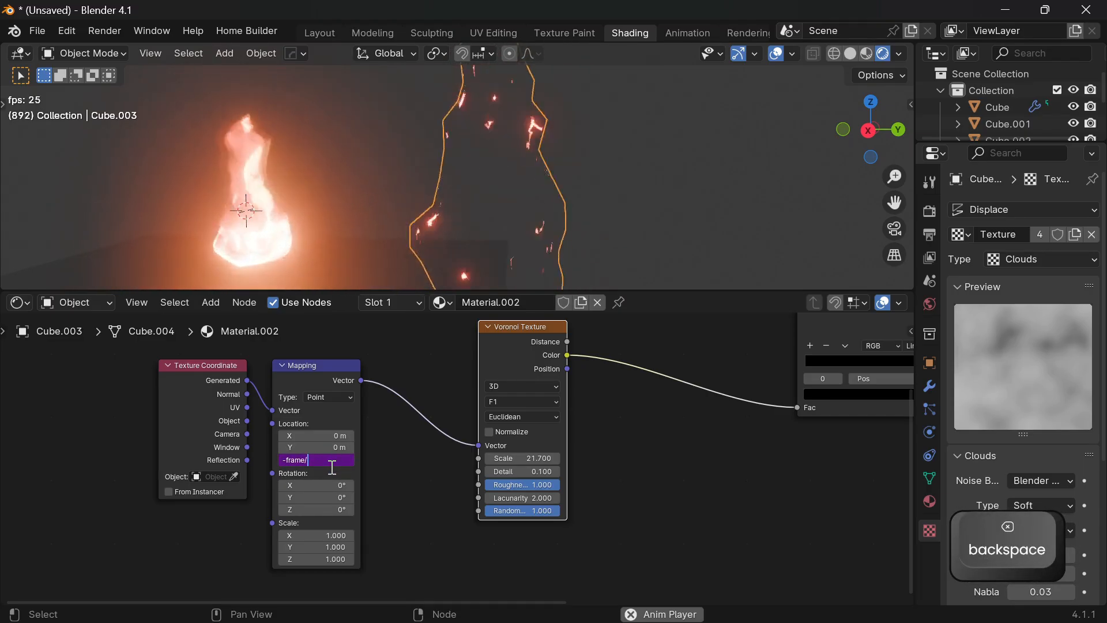
type("40")
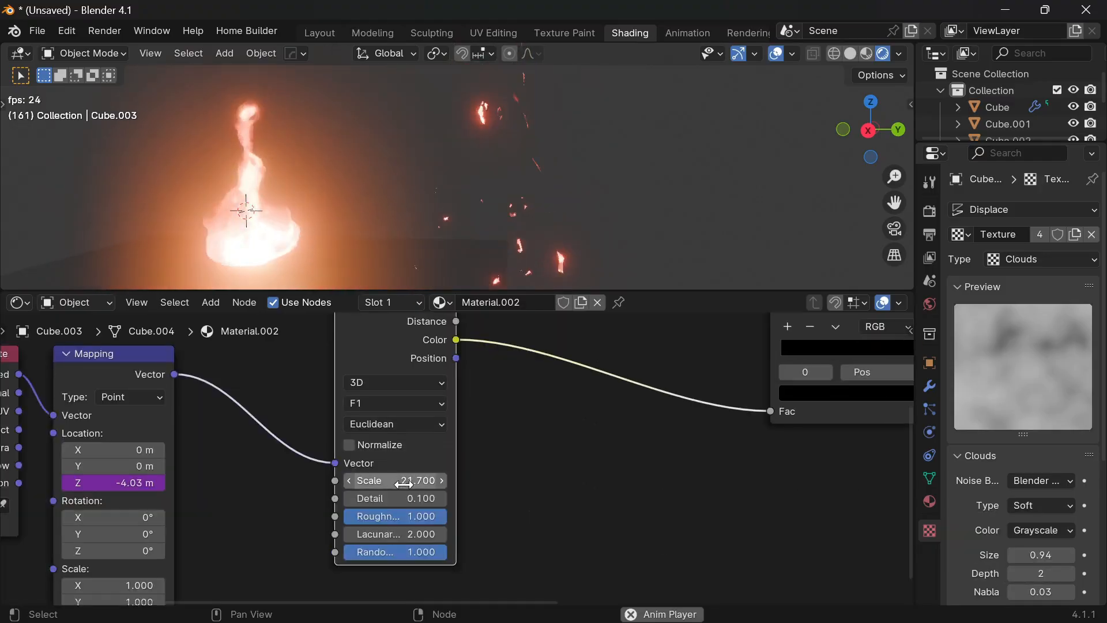
Move the black stop of the spark material's Color Ramp to position 0.988.
middle_click_drag(699, 438, 365, 551, "shift")
scroll(648, 497, "up", 2)
middle_click_drag(648, 497, 554, 473, "shift")
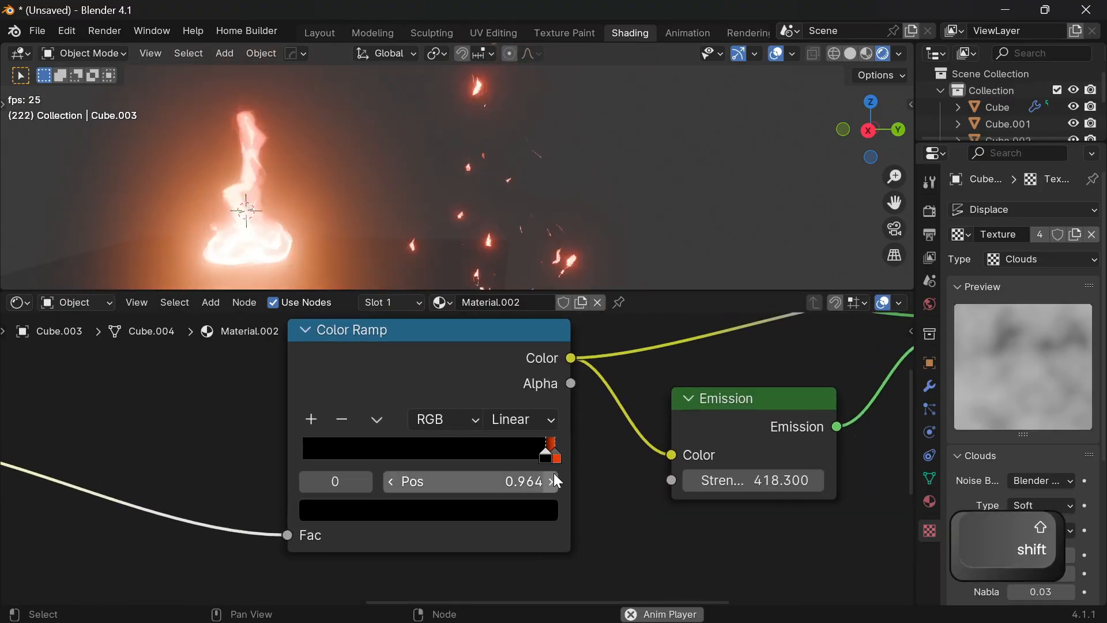
mouse_move(553, 472)
left_mouse_down()
mouse_move(506, 473)
mouse_move(551, 474)
left_mouse_up()
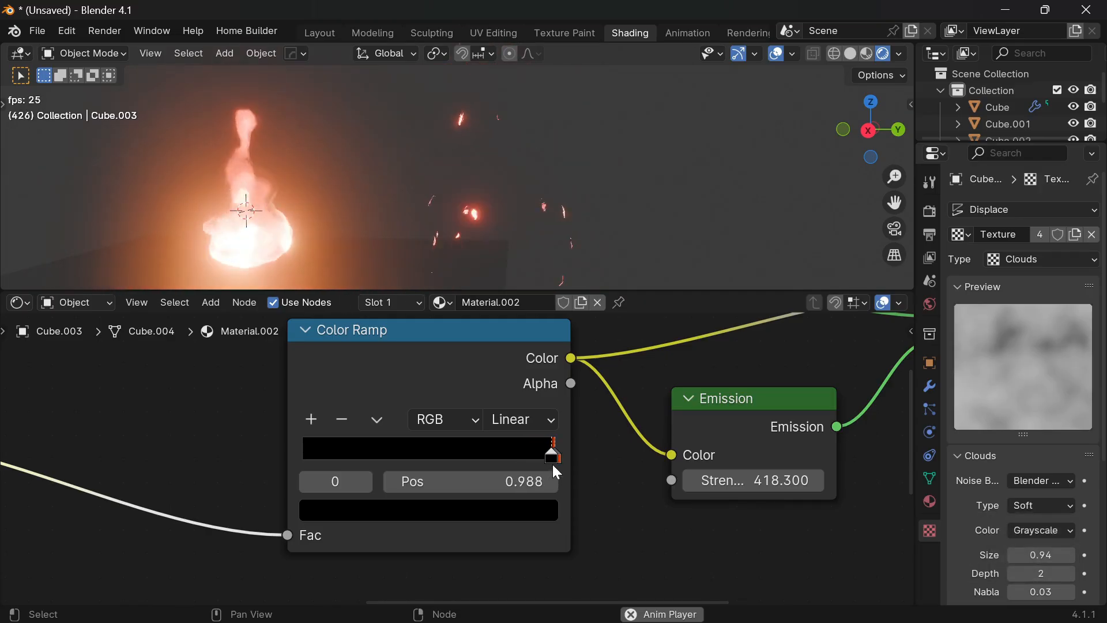
Move the large spark mesh along the Y axis so it surrounds the main flame.
left_click(533, 231)
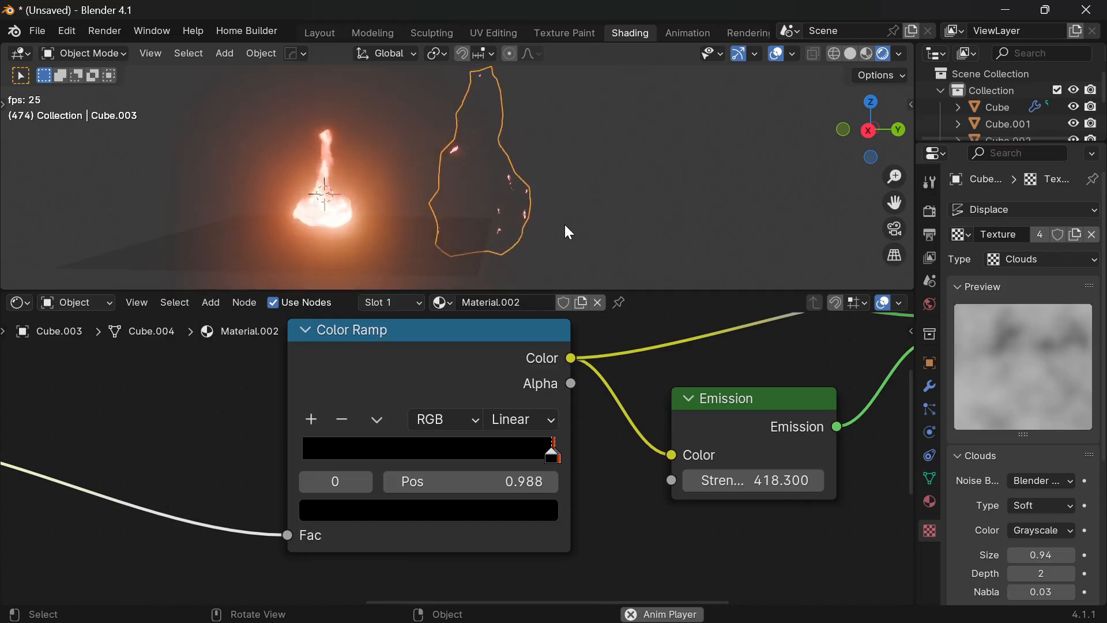
key("g")
key("y")
left_click(412, 206)
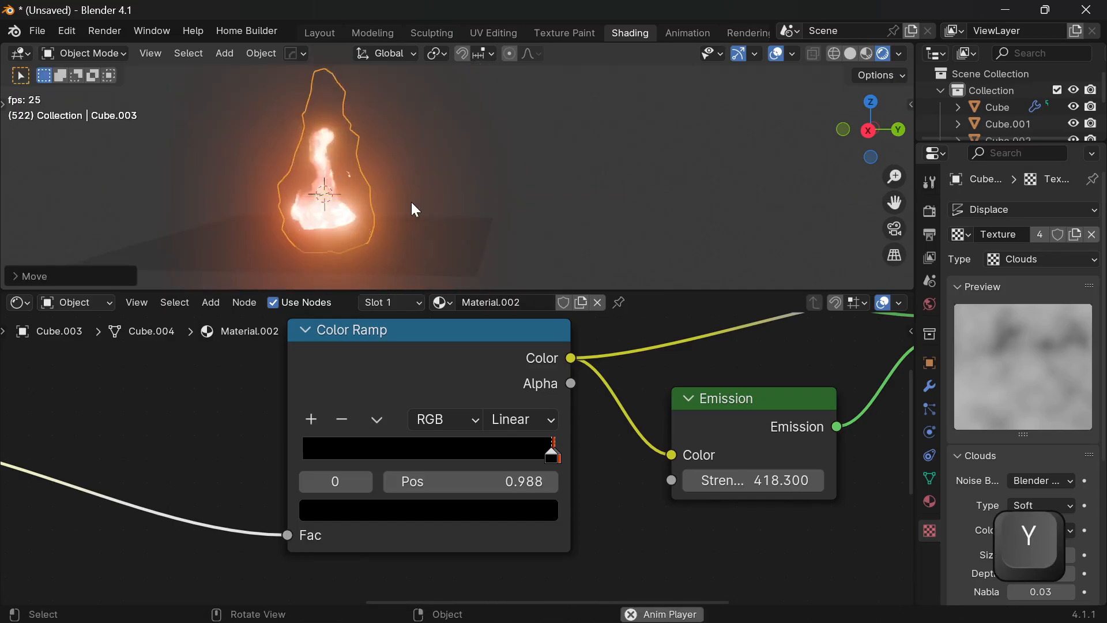
Narrow the spark mesh horizontally without changing its height, and shift it slightly down along Z.
middle_click_drag(466, 179, 479, 156, "shift")
scroll(594, 176, "up", 2)
key("s")
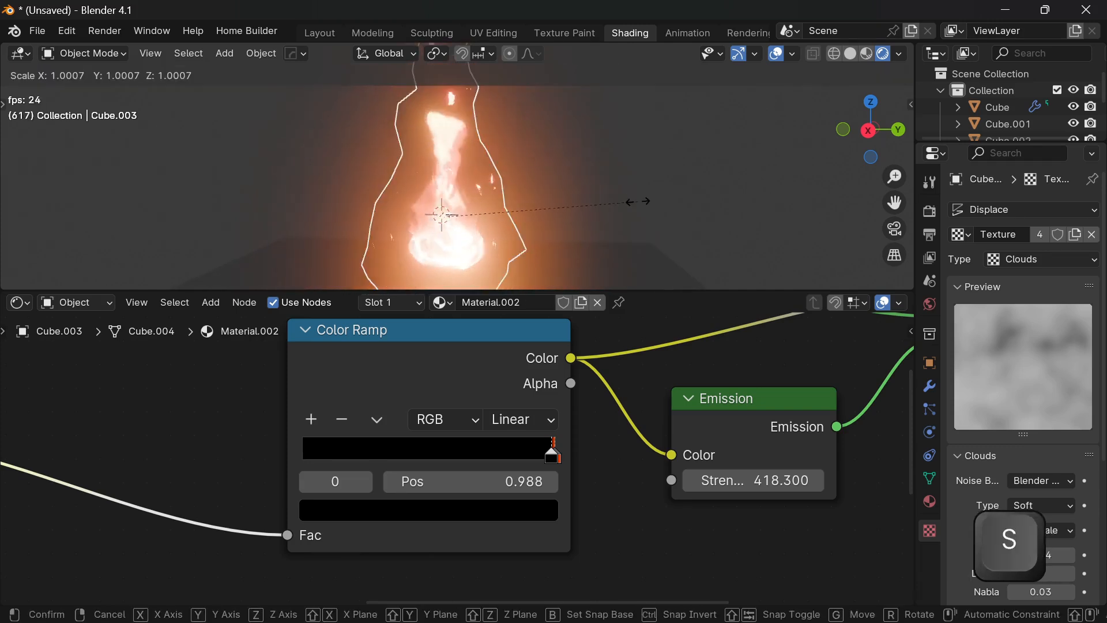
key("shift+z")
key("z")
left_click(651, 206)
key("g")
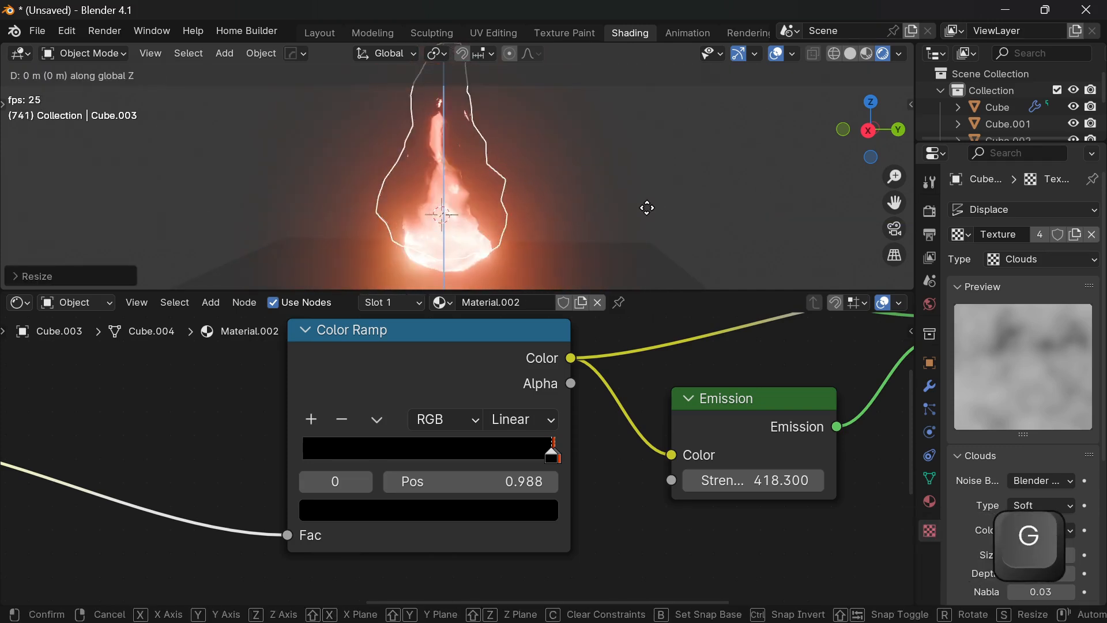
key("z")
left_click(646, 216)
left_click(645, 213)
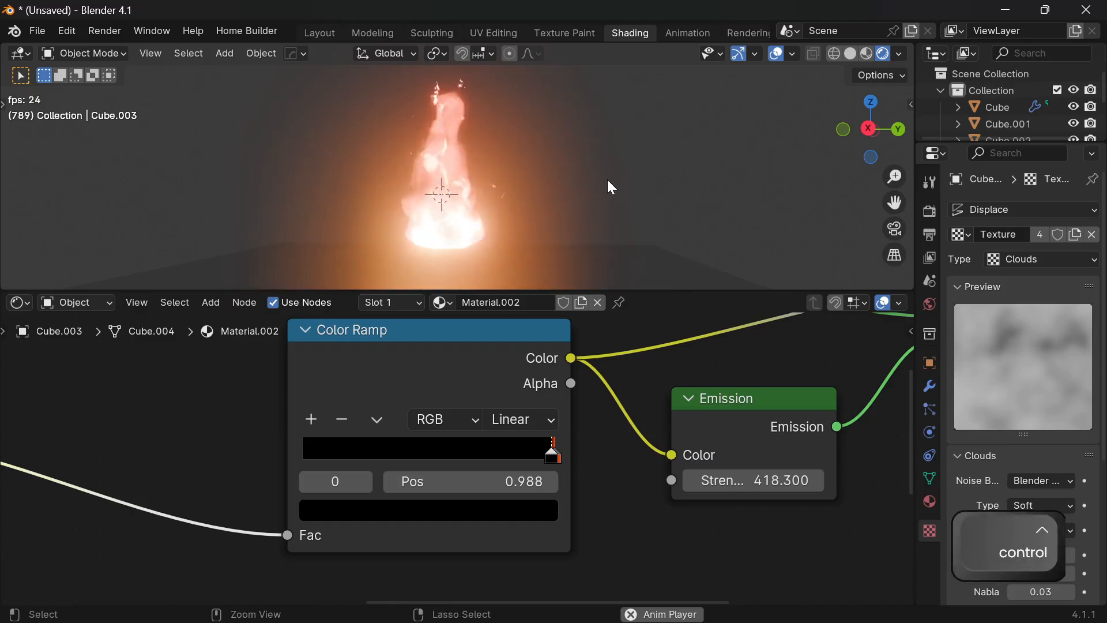
Maximize the 3D viewport and duplicate the main flame mesh in place.
key("ctrl+space")
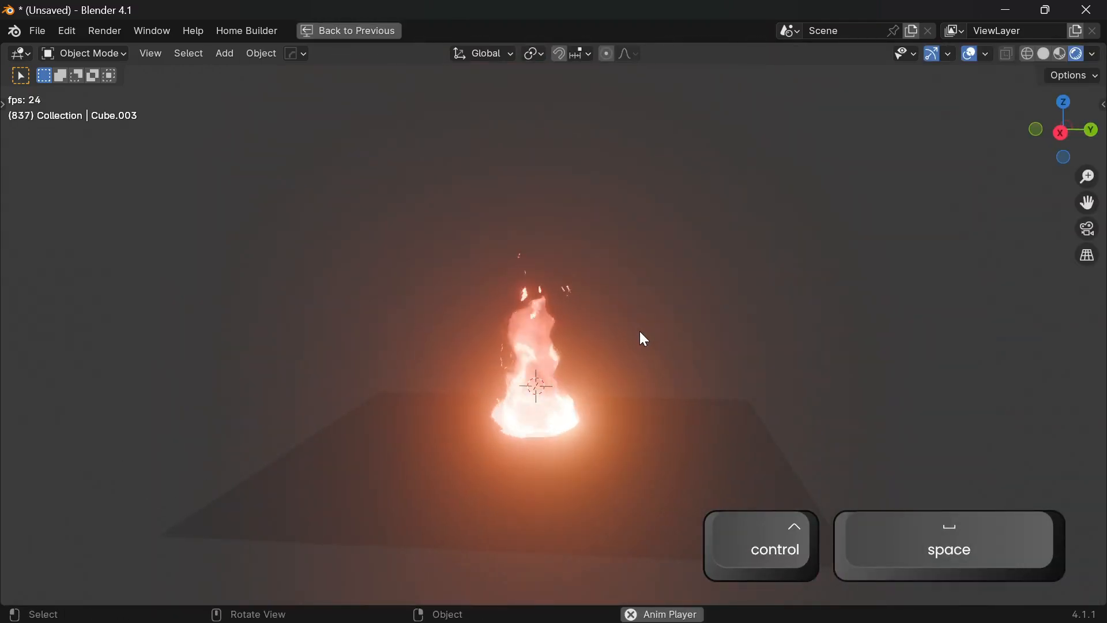
middle_click_drag(637, 336, 605, 316)
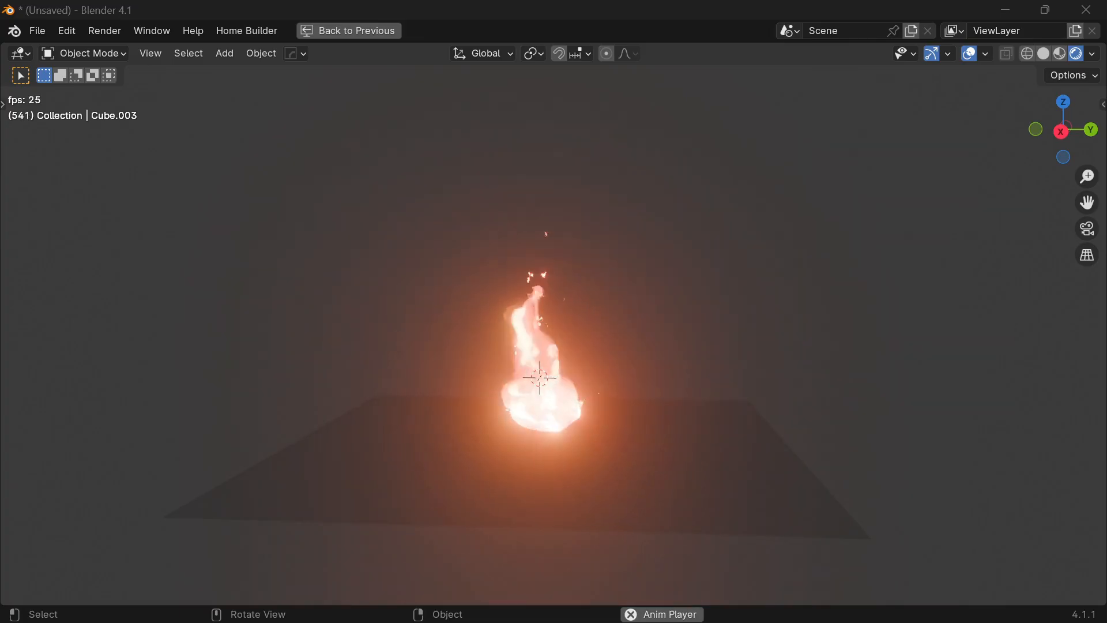
scroll(667, 233, "up", 2)
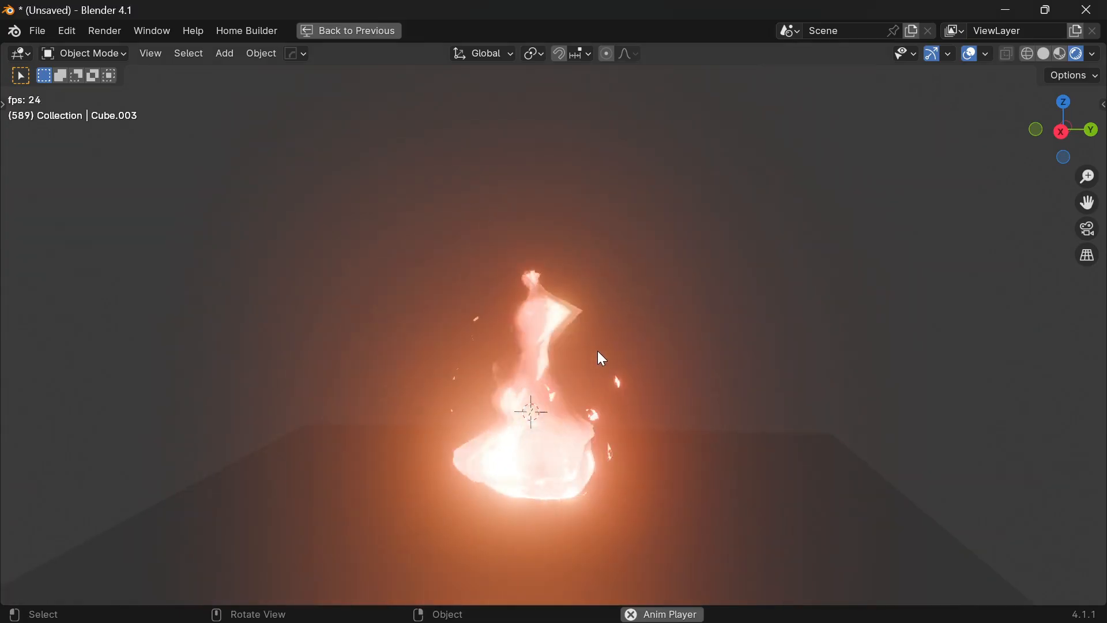
left_click(597, 350)
left_click(579, 404, "shift")
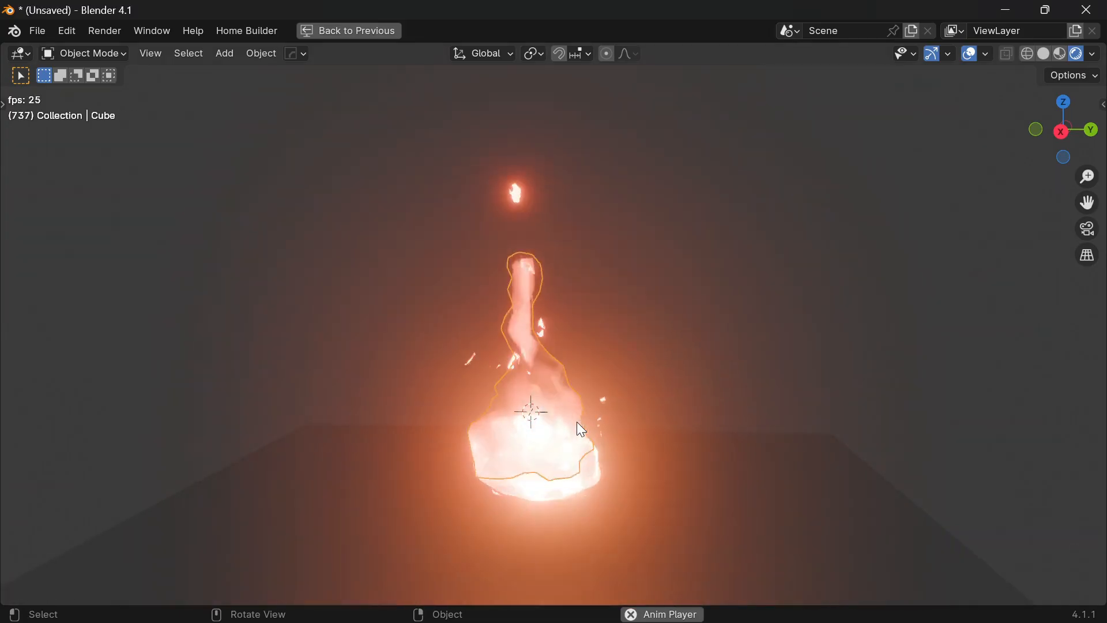
key("g")
right_click(670, 385)
key("shift+d")
right_click(639, 353)
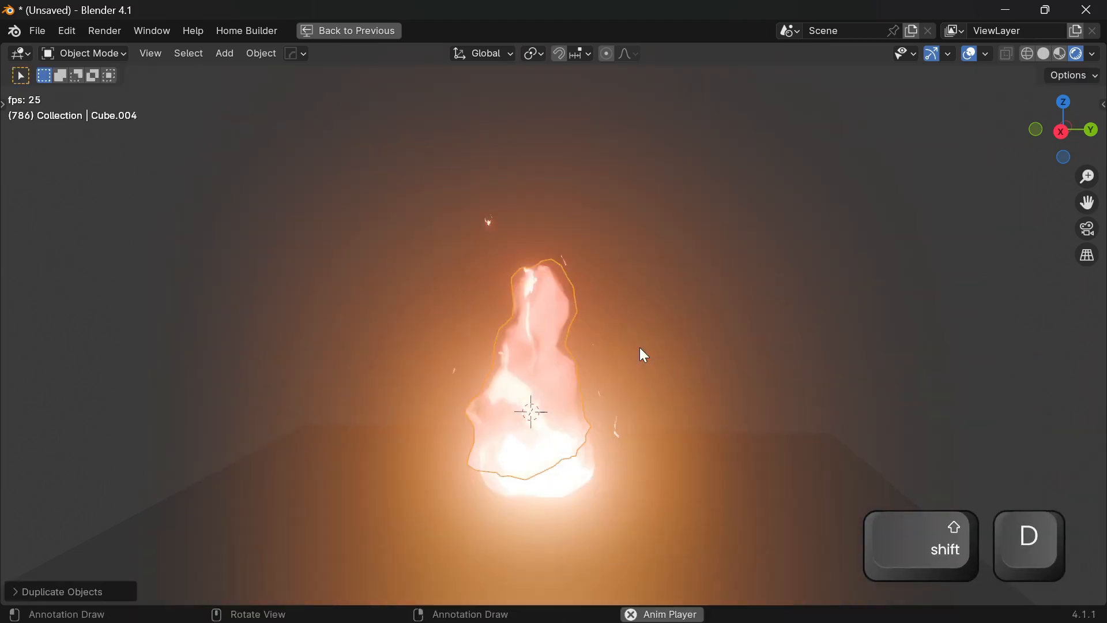
Stretch the duplicated flame much taller along Z, narrow it horizontally, and restore the split workspace layout.
key("s")
key("z")
left_click(786, 288)
key("s")
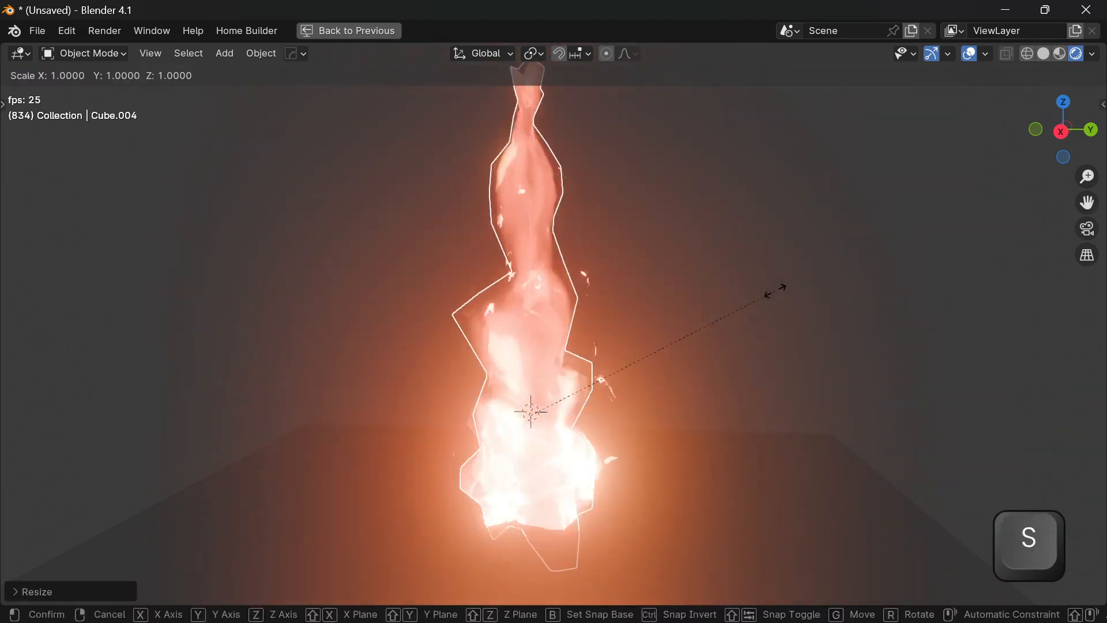
key("shift+z")
left_click(738, 343)
key("ctrl+space")
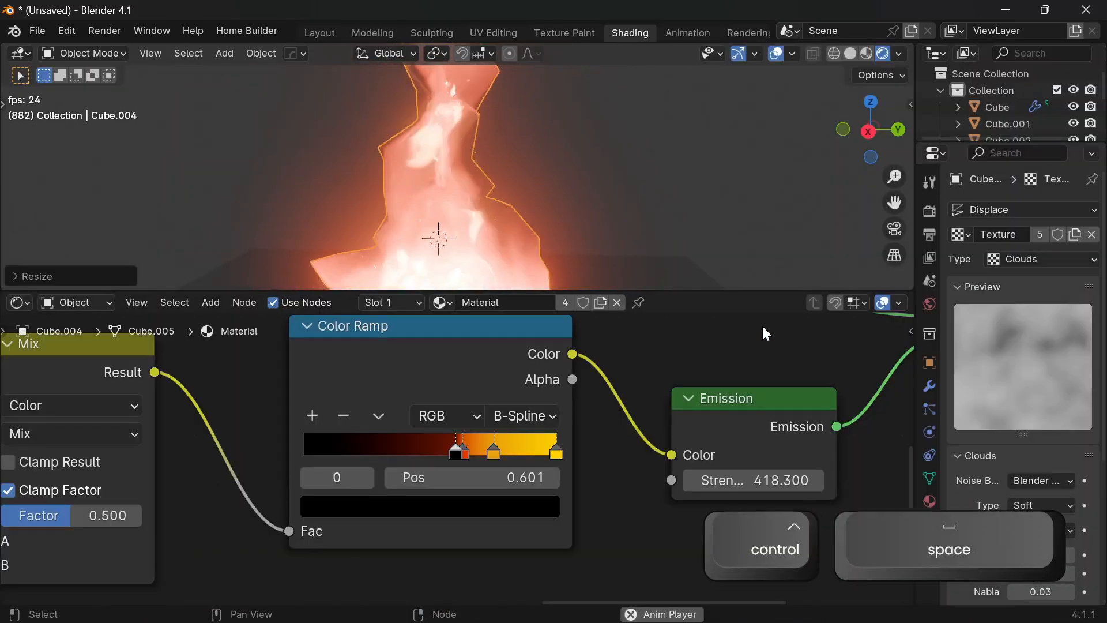
Add several horizontal loop cuts along the height of the tall smoke mesh in Edit Mode.
left_click(928, 386)
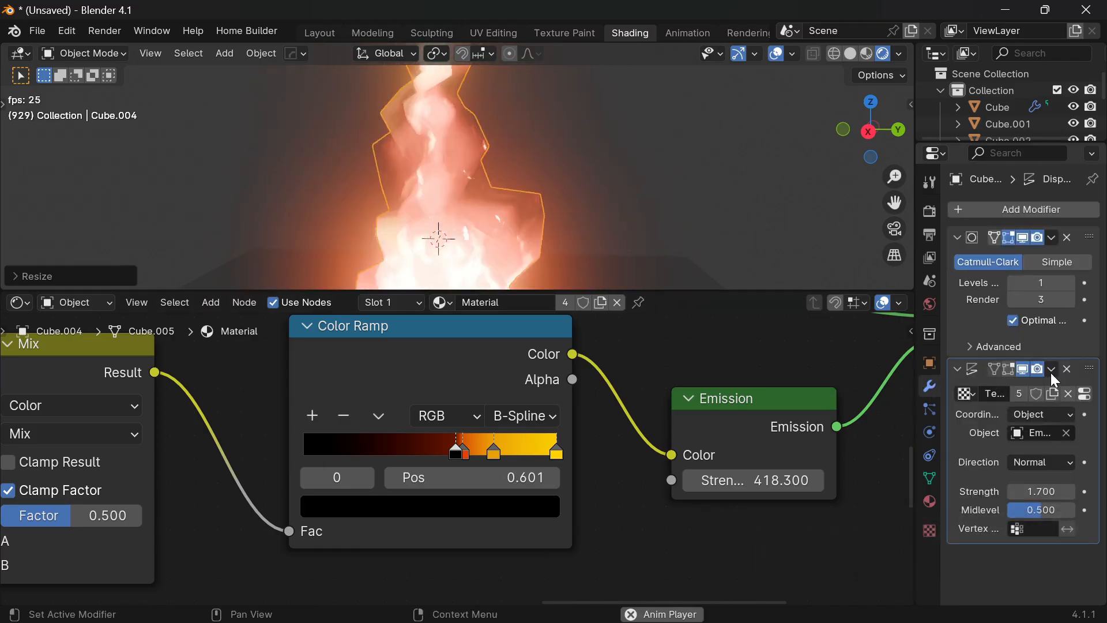
left_click(494, 141)
key("Tab")
key("ctrl+r")
double_click(494, 137)
key("ctrl+r")
left_click(494, 181)
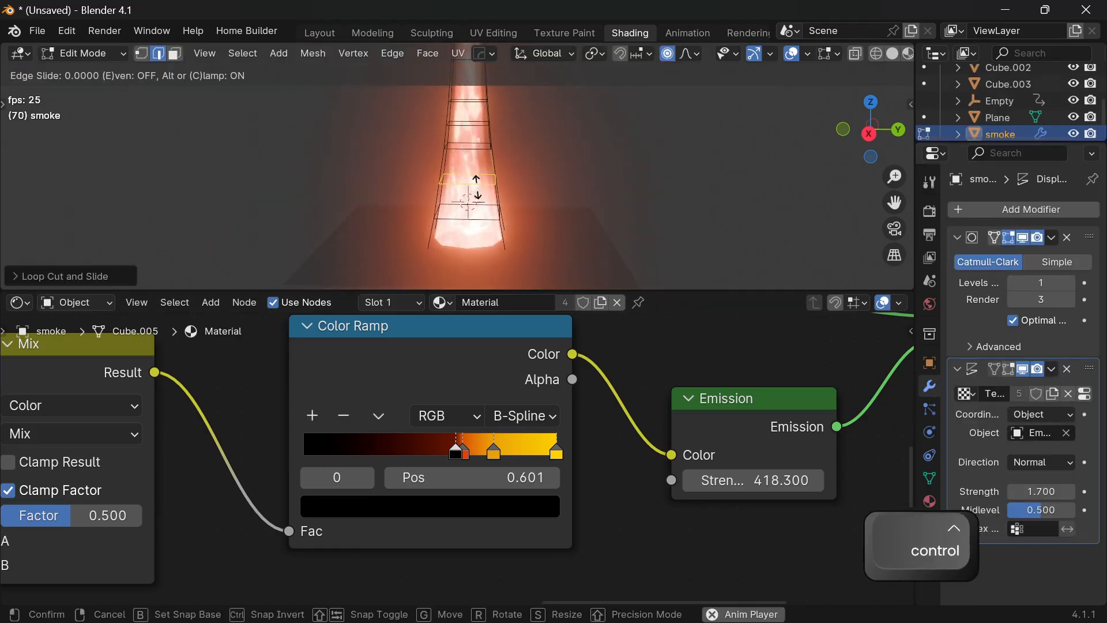
left_click(494, 184)
key("ctrl+r")
left_click(494, 232)
left_click(494, 233)
key("ctrl+r")
double_click(494, 80)
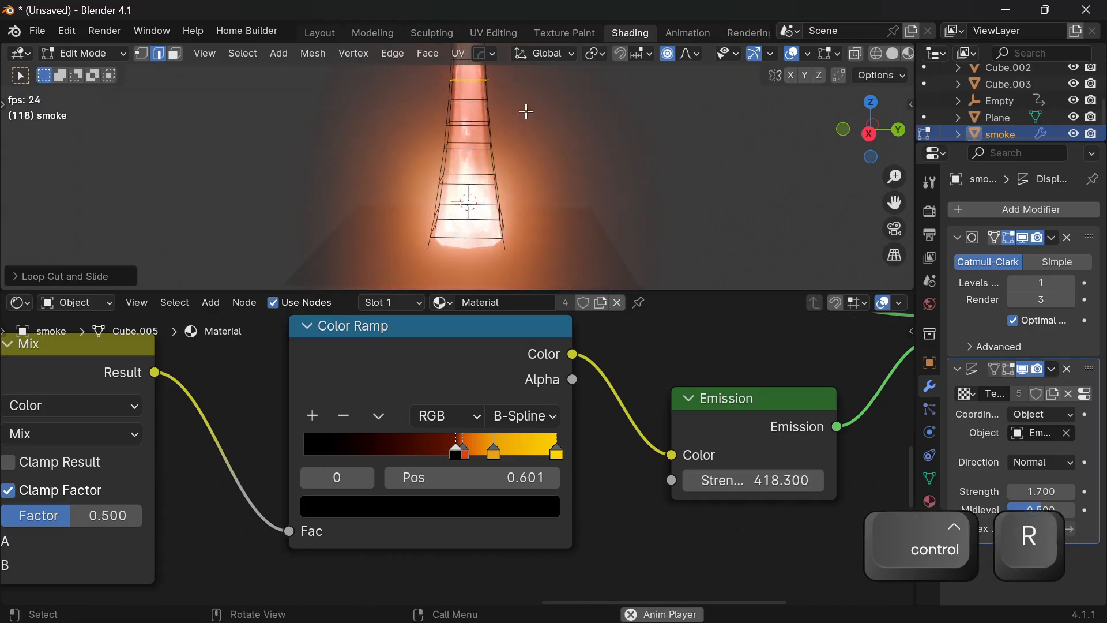
middle_click_drag(541, 81, 546, 188, "shift")
key("ctrl+r")
left_click(493, 143)
key("Tab")
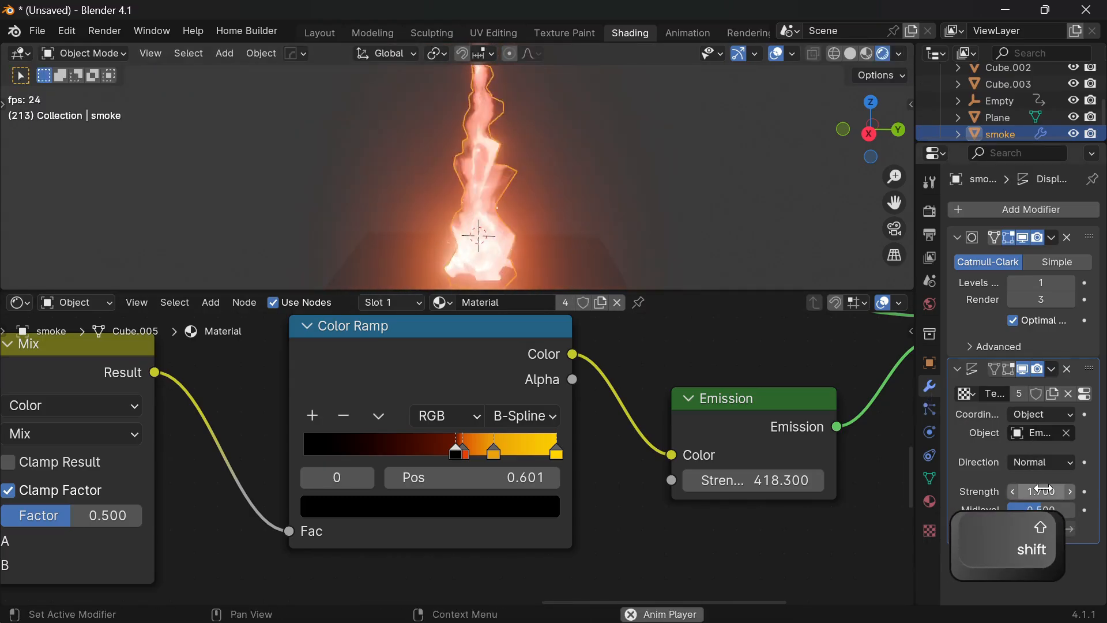
Set the smoke mesh's Displace strength to 0.7 and its Clouds texture size to 2.00.
left_click_drag(1042, 490, 1013, 490)
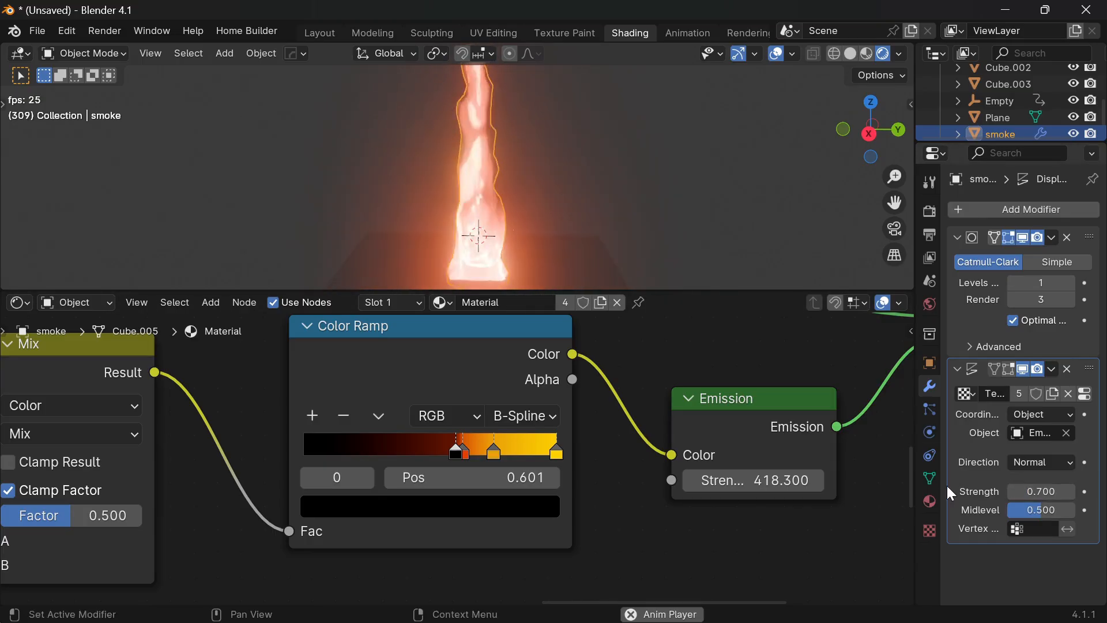
left_click(929, 530)
left_click_drag(1032, 451, 1058, 450)
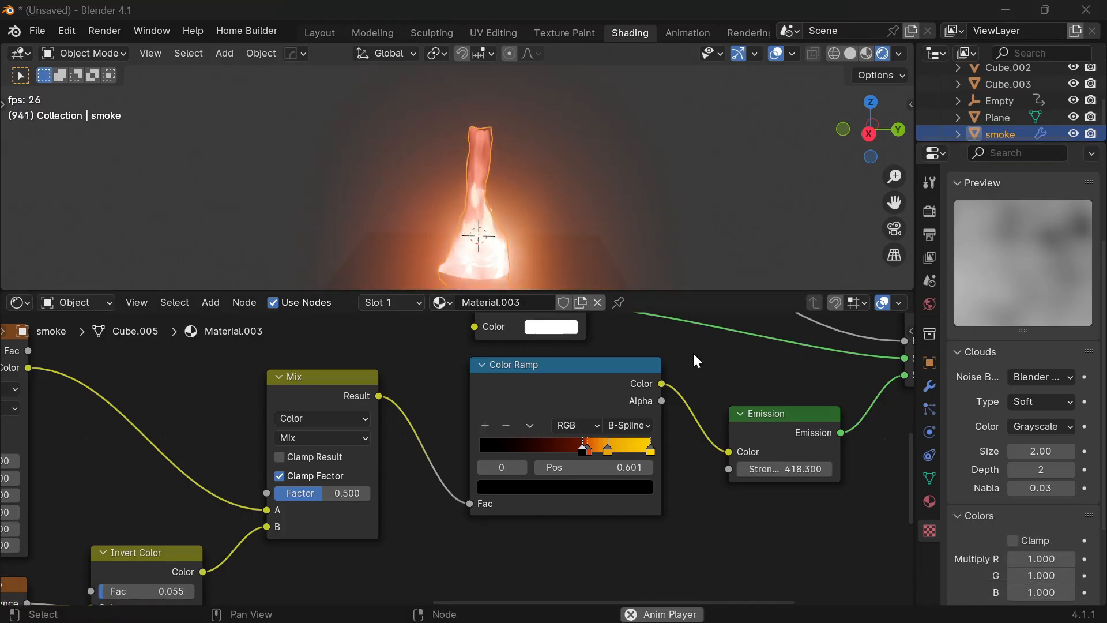
Remove the yellow, orange and red stops from the smoke material's Color Ramp, leaving only the black stop.
scroll(683, 398, "up", 3)
left_click(647, 465)
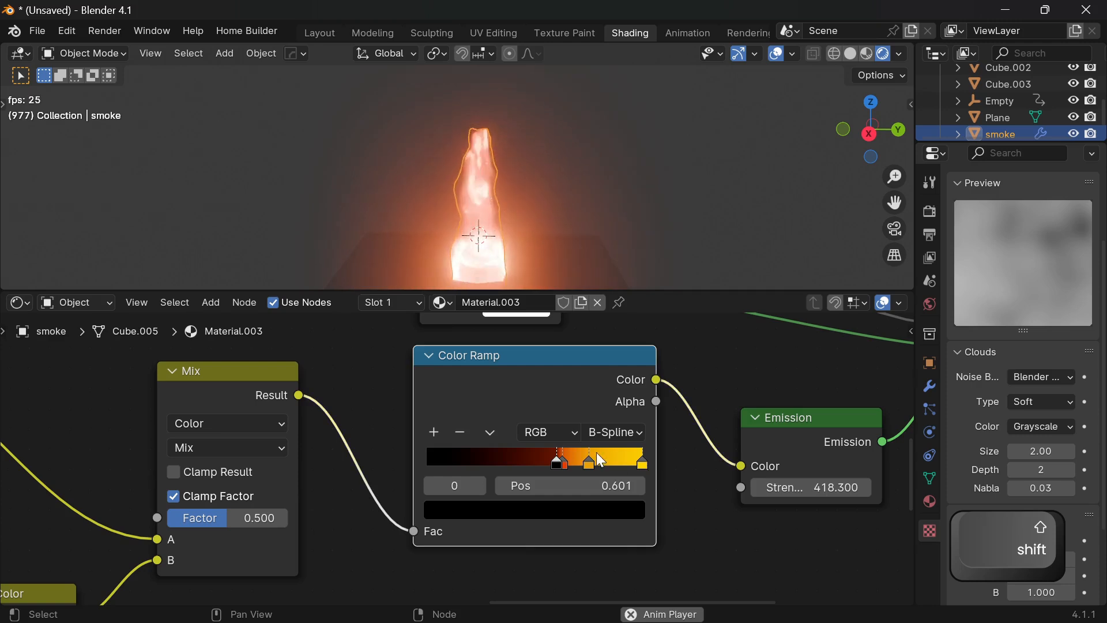
left_click(643, 464)
left_click(458, 432)
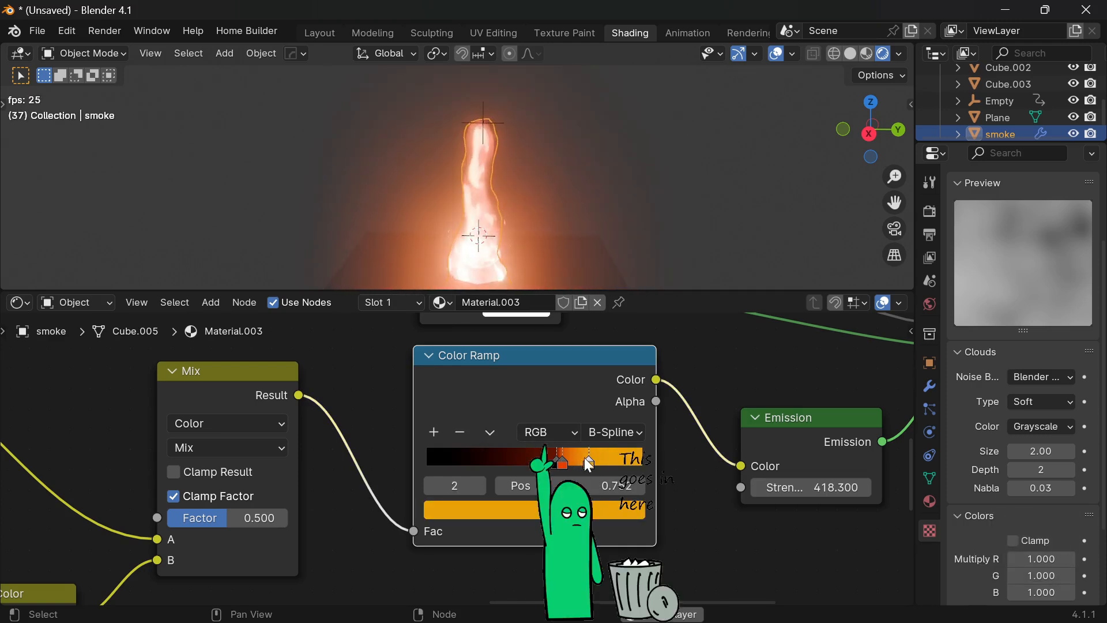
left_click(459, 432)
left_click(460, 432)
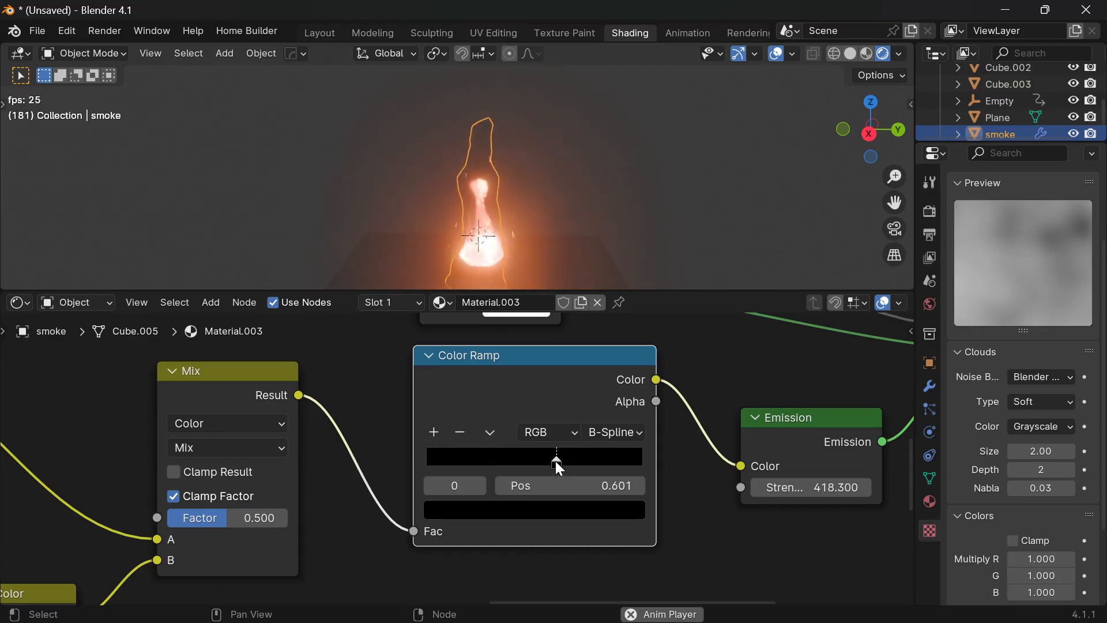
Place a second Color Ramp stop at position 0.924 in the smoke material and make it white.
left_click_drag(556, 466, 644, 471)
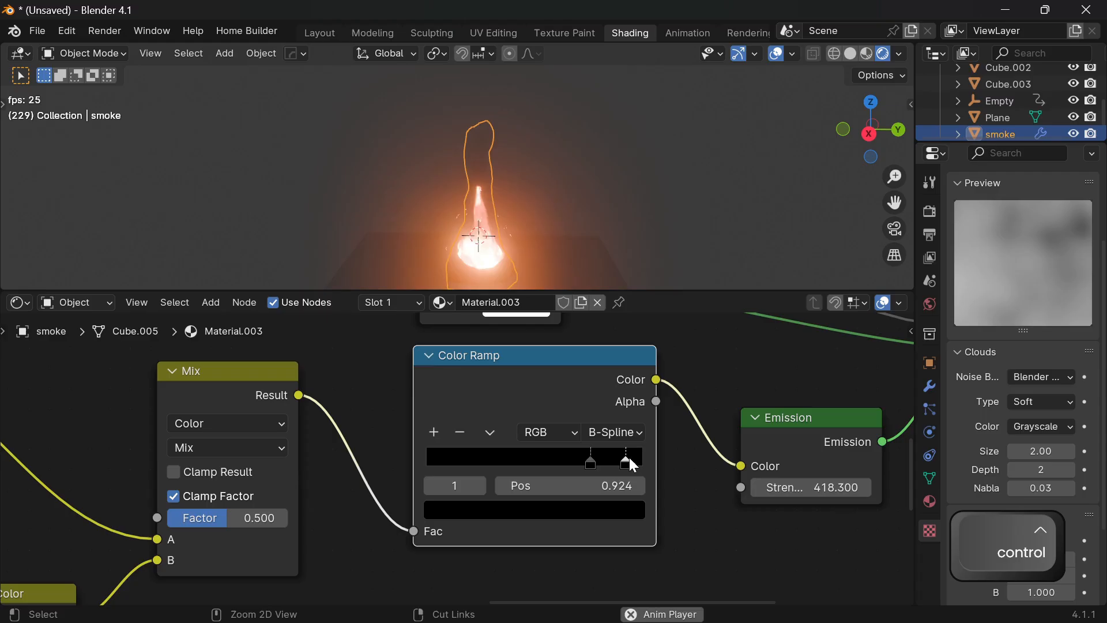
left_click(597, 507)
left_click_drag(628, 365, 628, 188)
Move the black stop of the smoke material's Color Ramp to position 0.979, close to the white stop.
scroll(580, 398, "up", 1)
scroll(562, 178, "up", 4)
middle_click_drag(562, 177, 523, 145, "shift")
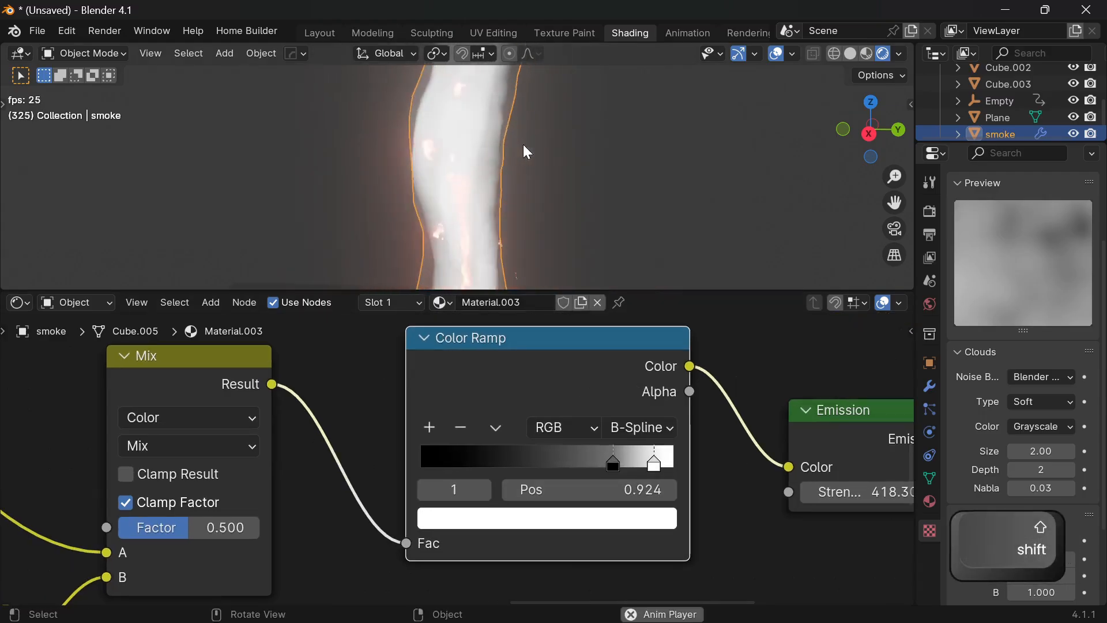
scroll(608, 430, "up", 1)
middle_click_drag(603, 494, 550, 490)
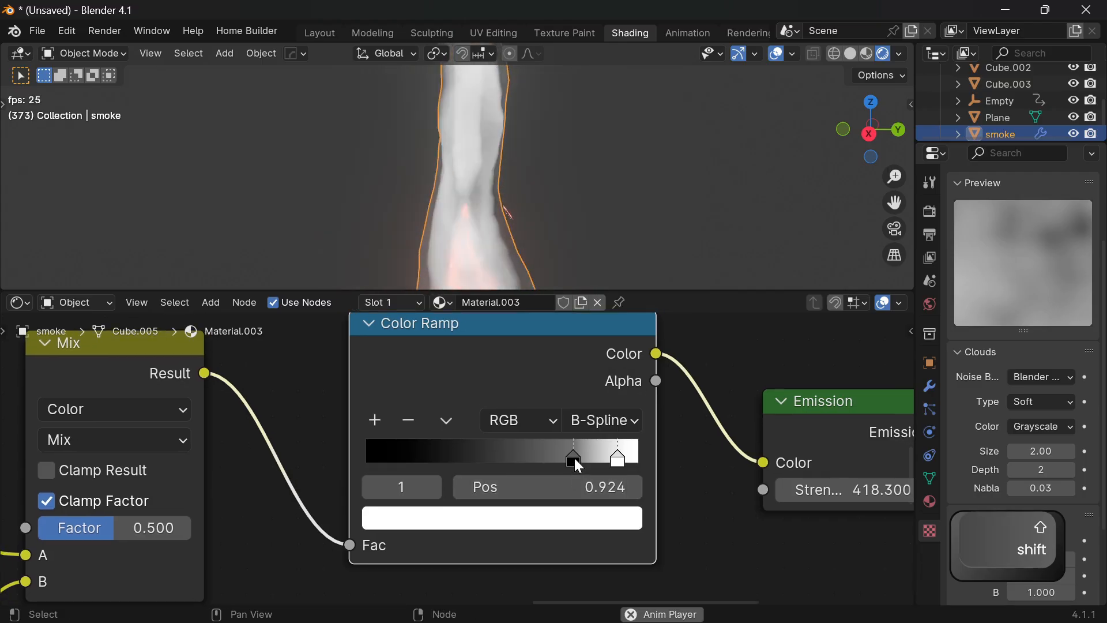
left_click_drag(577, 461, 624, 470)
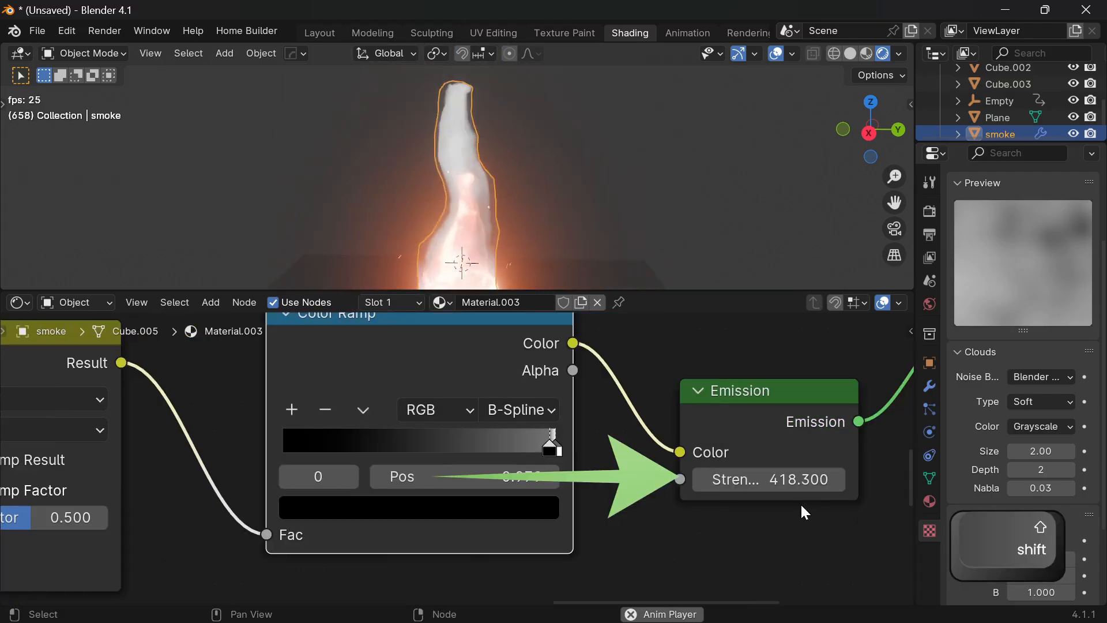
Set the smoke material's Emission strength to 8.1 and scale the smoke mesh slightly narrower horizontally, excluding Z.
left_click_drag(800, 480, 669, 479, "shift")
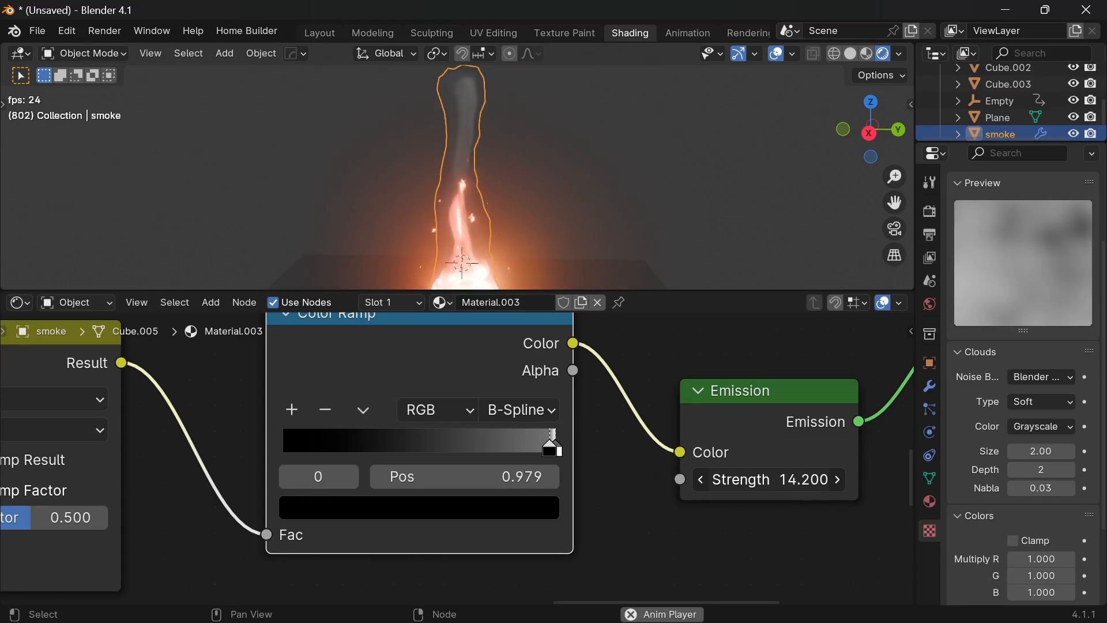
left_click_drag(669, 480, 654, 480)
key("s")
key("shift+z")
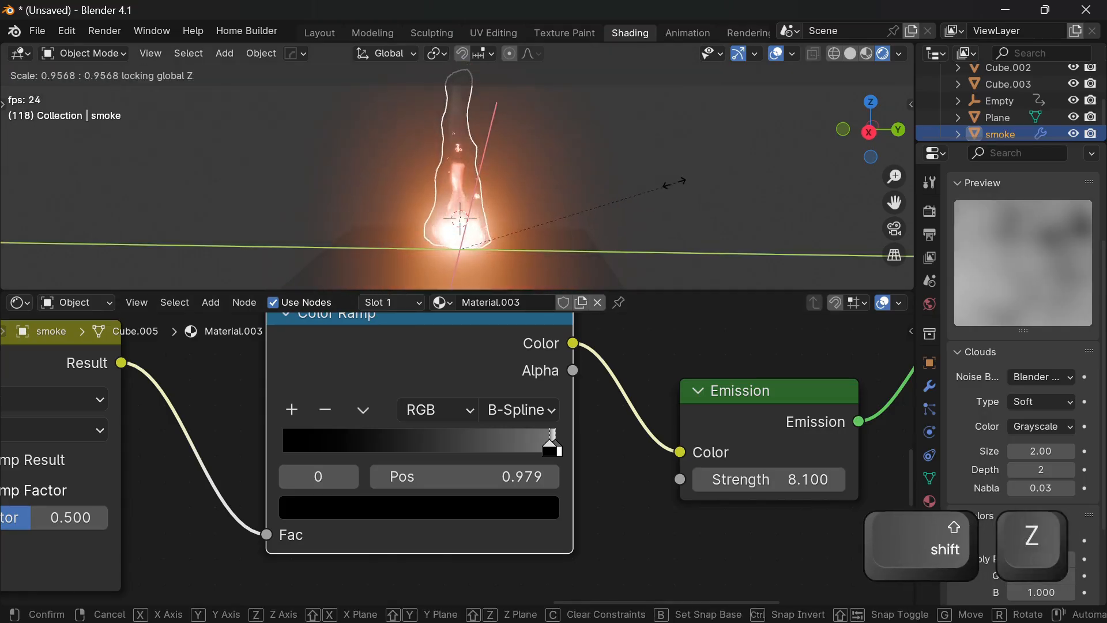
left_click(691, 176)
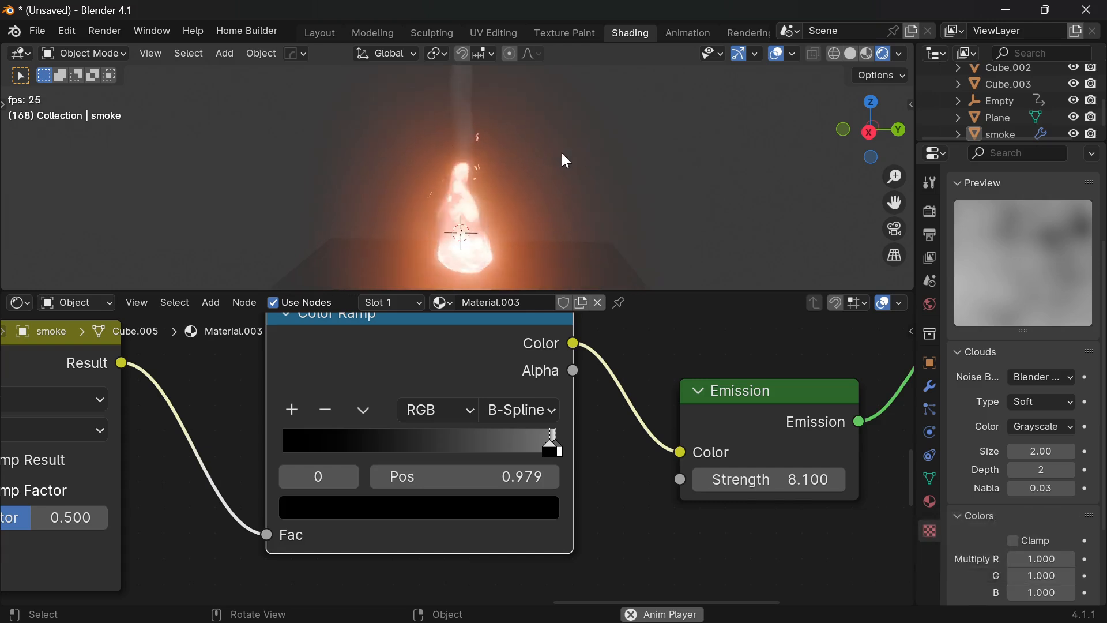
Widen the middle section of the smoke mesh by scaling its selected faces with proportional editing, excluding Z.
key("Tab")
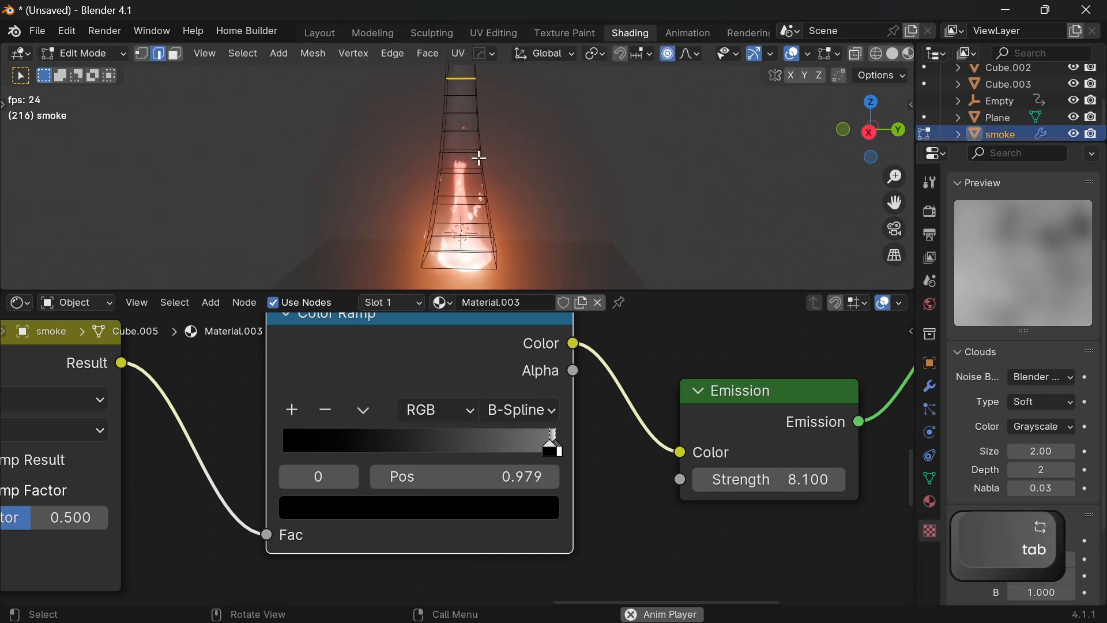
left_click(479, 124, "alt+shift")
key("s")
key("shift+z")
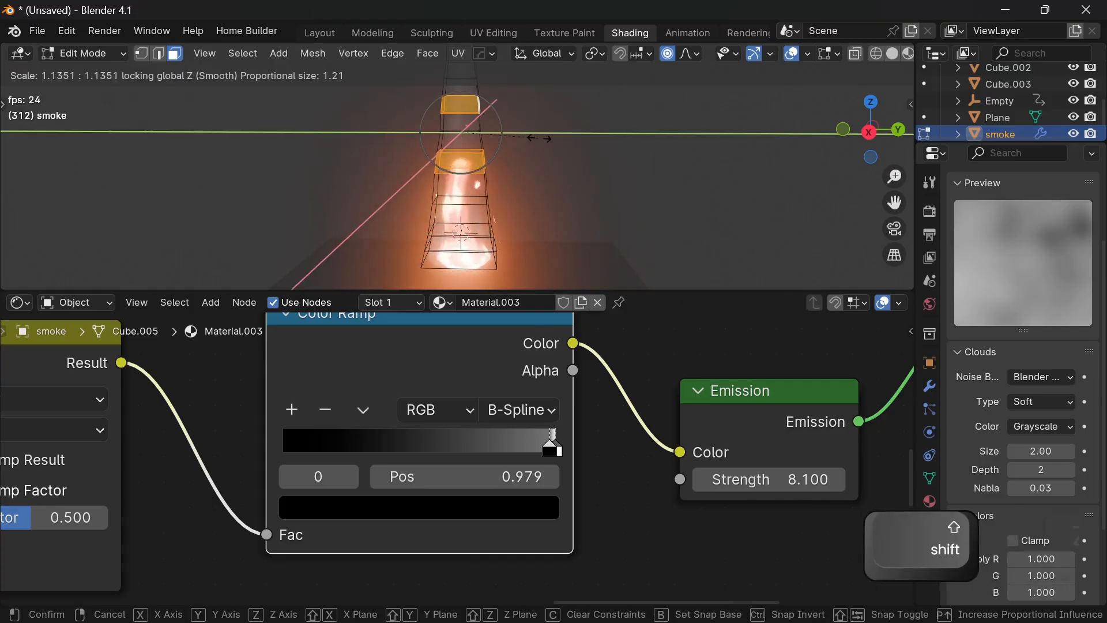
left_click(626, 144)
key("Tab")
In the maximized viewport, scale the Cube flame wider excluding Z and shrink it uniformly to about half size.
key("ctrl+alt+space")
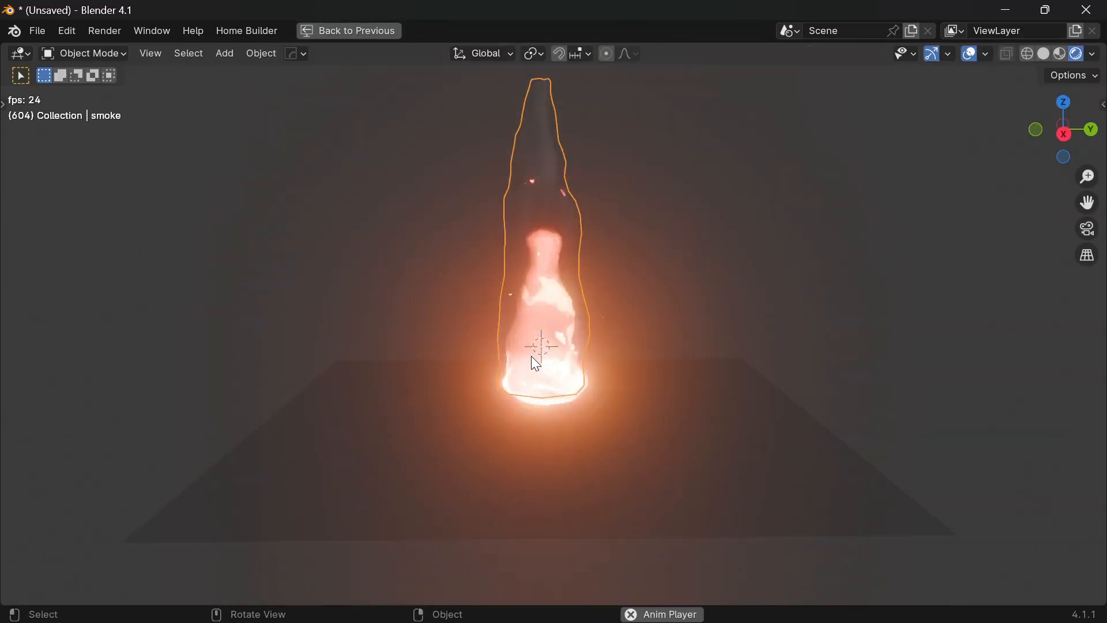
left_click(536, 363)
key("g")
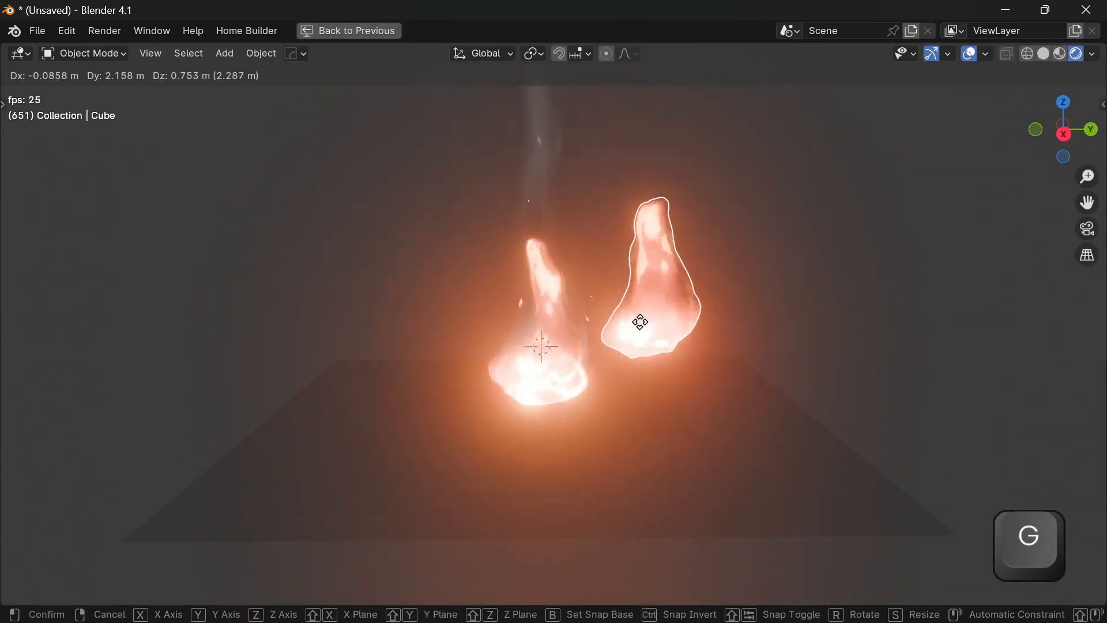
right_click(634, 345)
key("s")
key("shift+z")
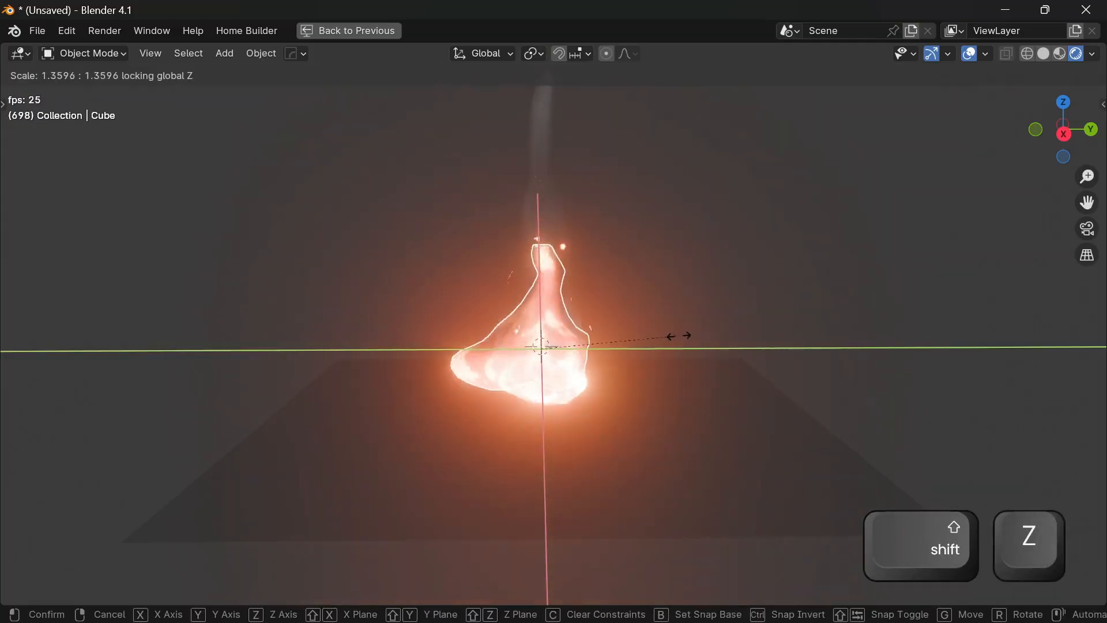
left_click(662, 347)
key("s")
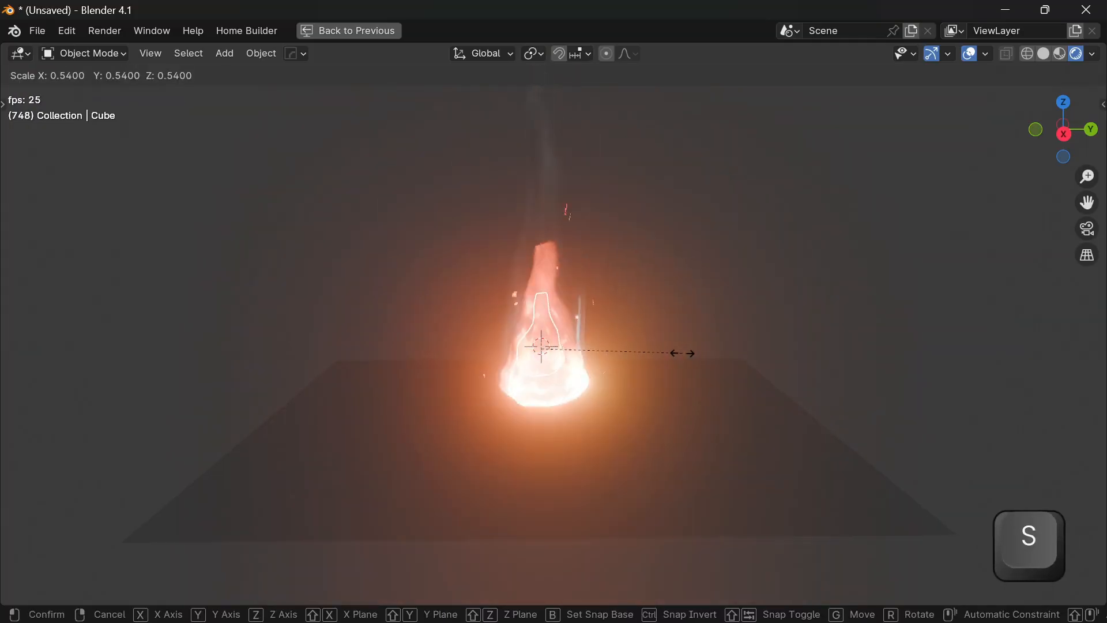
left_click(694, 351)
Stretch the shrunken Cube flame along the Z axis and adjust its height position along Z.
key("g")
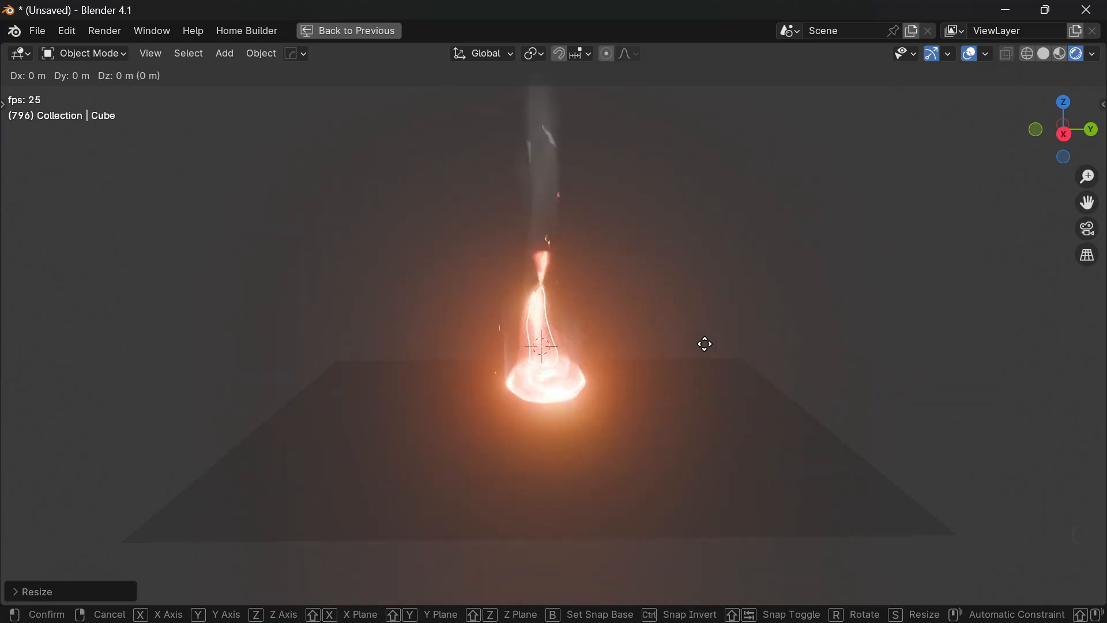
right_click(707, 347)
key("s")
key("z")
left_click(806, 343)
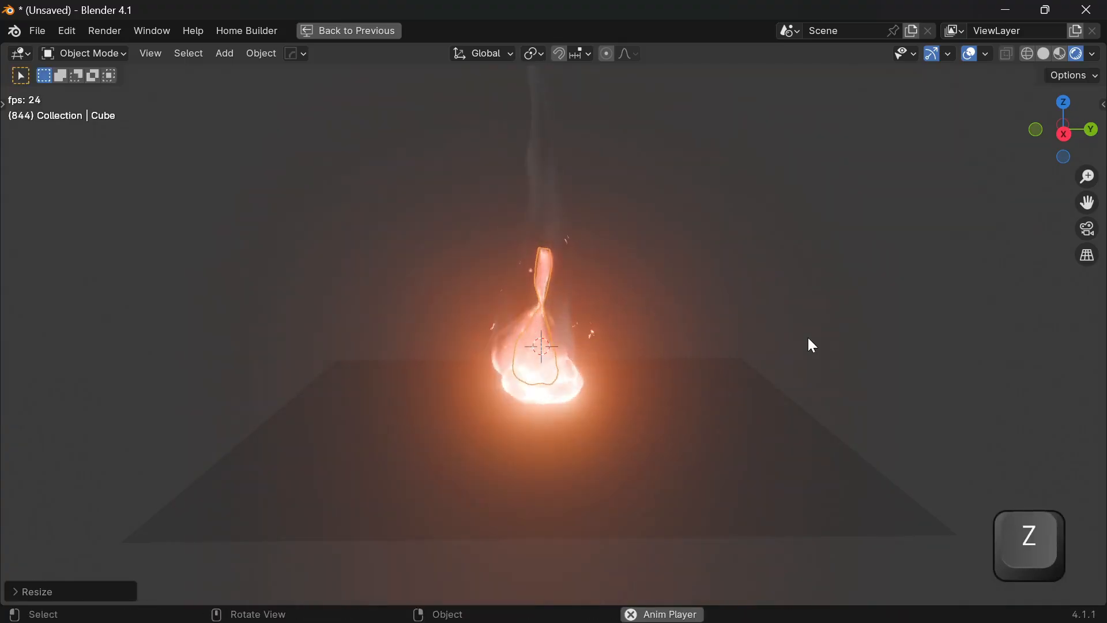
key("g")
key("z")
left_click(807, 340)
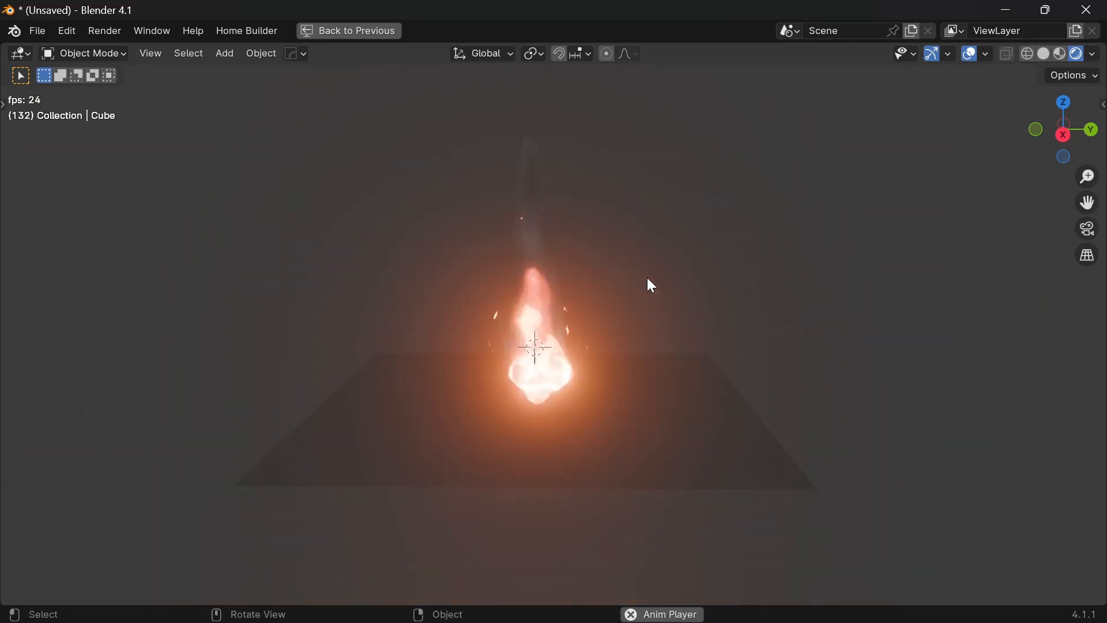
Select the Cube.001 flame copy and restore the full Shading layout showing its material nodes.
middle_click_drag(648, 284, 630, 308)
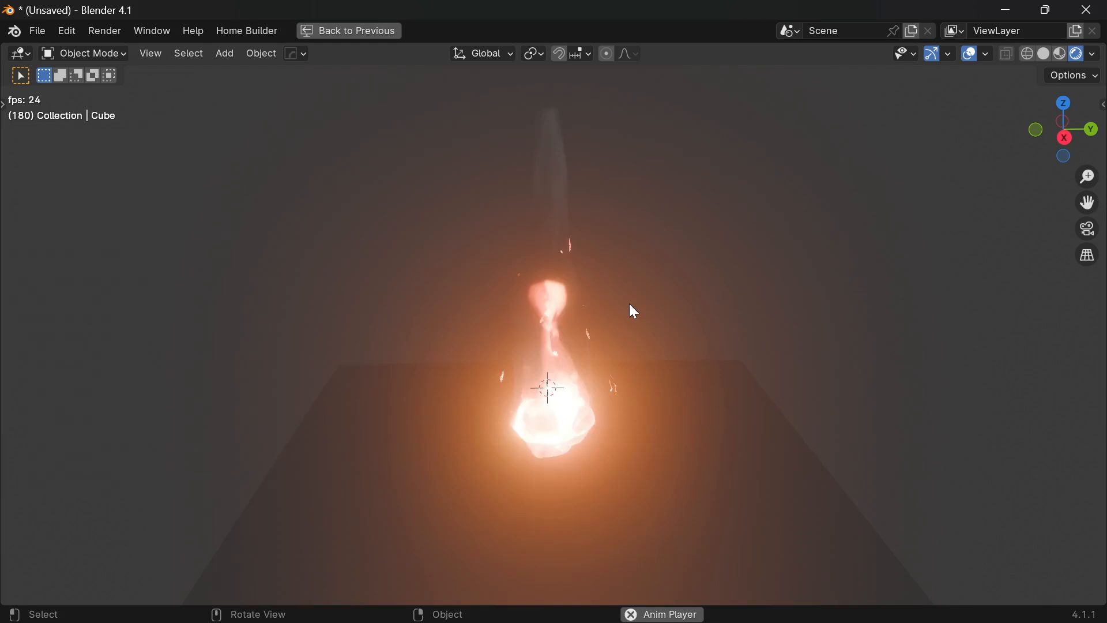
left_click(574, 287)
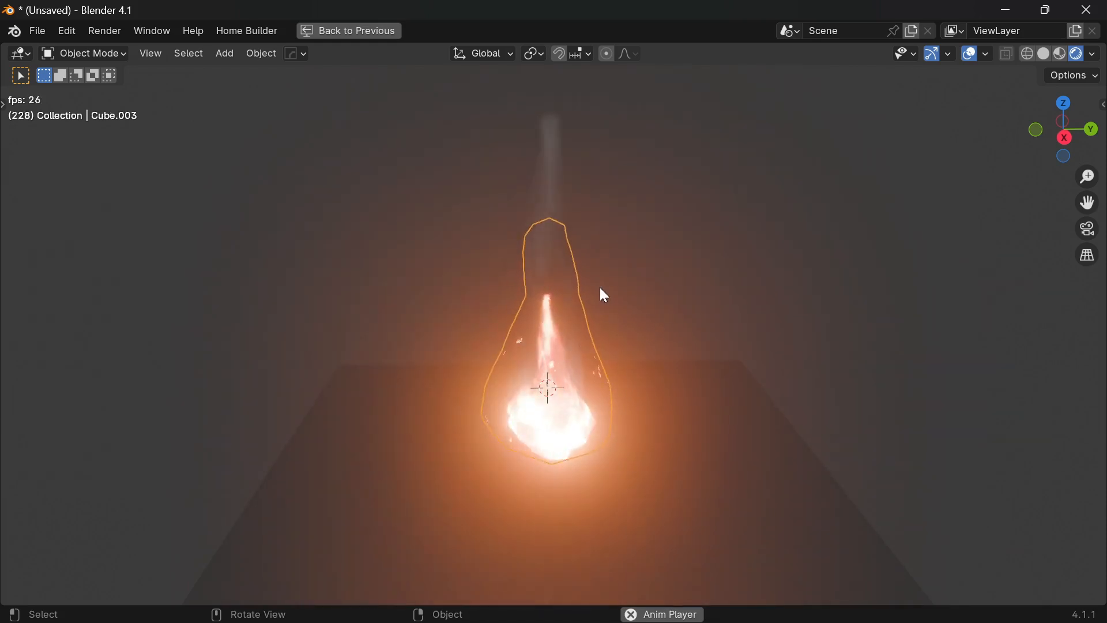
key("ctrl+space")
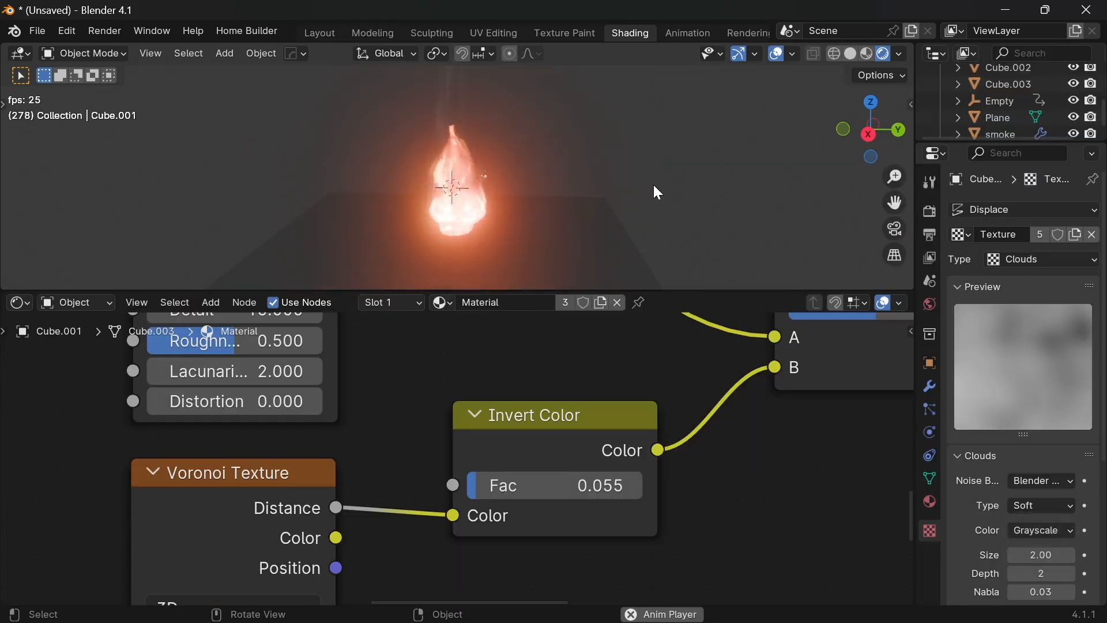